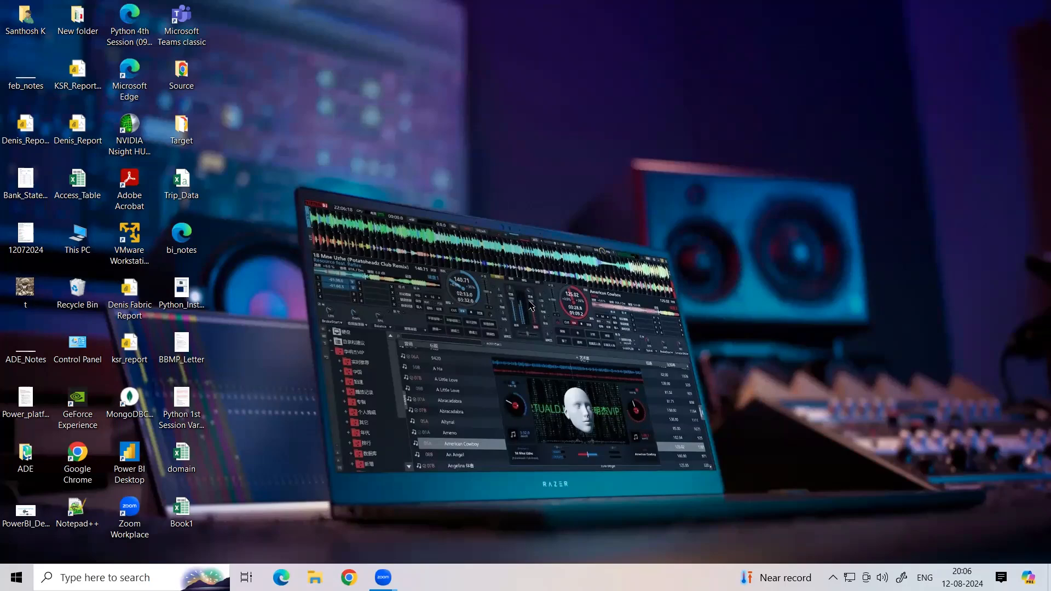
- Find and launch Power BI Desktop
click(131, 572)
text(p)
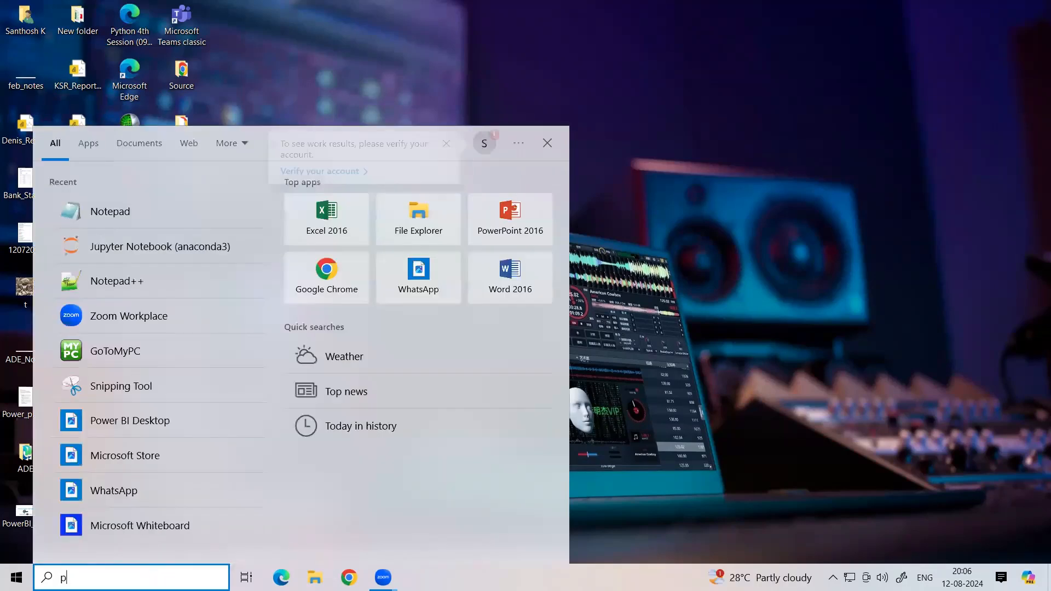
text(ower)
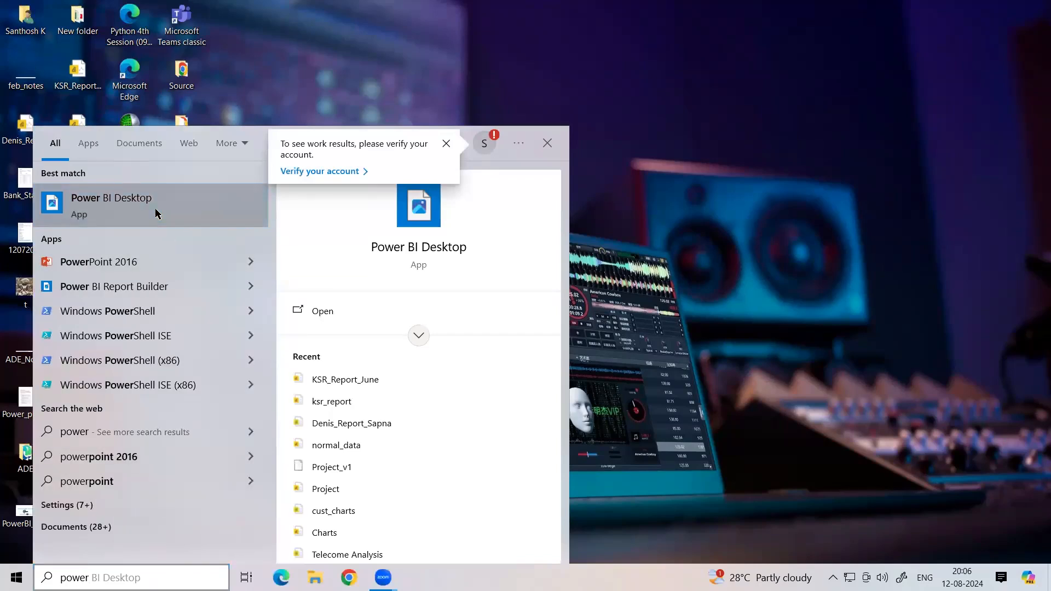
click(157, 213)
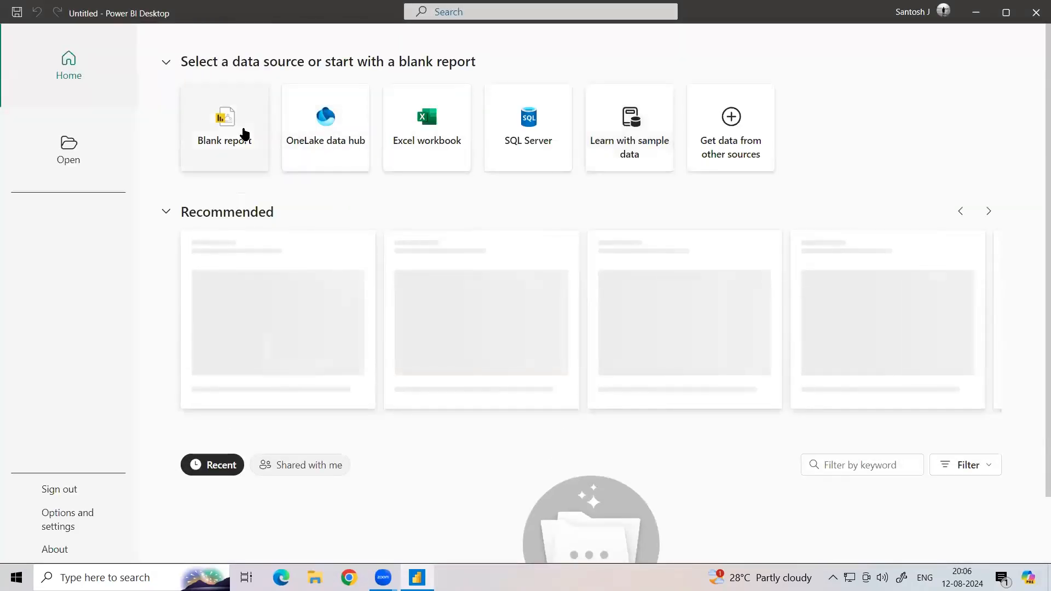
- Start from a blank report and dismiss the manual-refresh and incomplete-data warnings
click(243, 130)
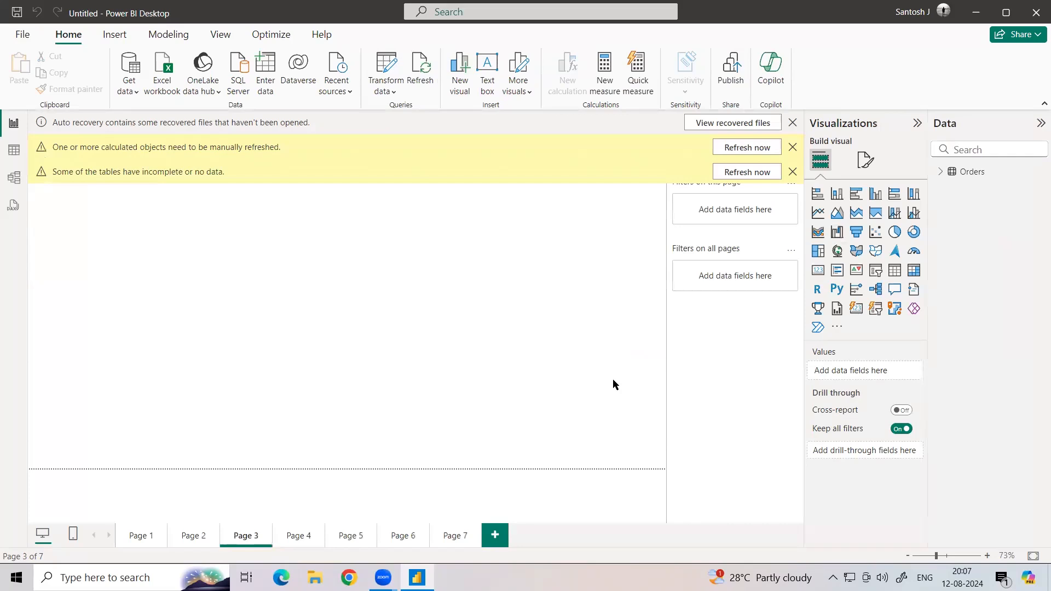
click(793, 148)
click(792, 148)
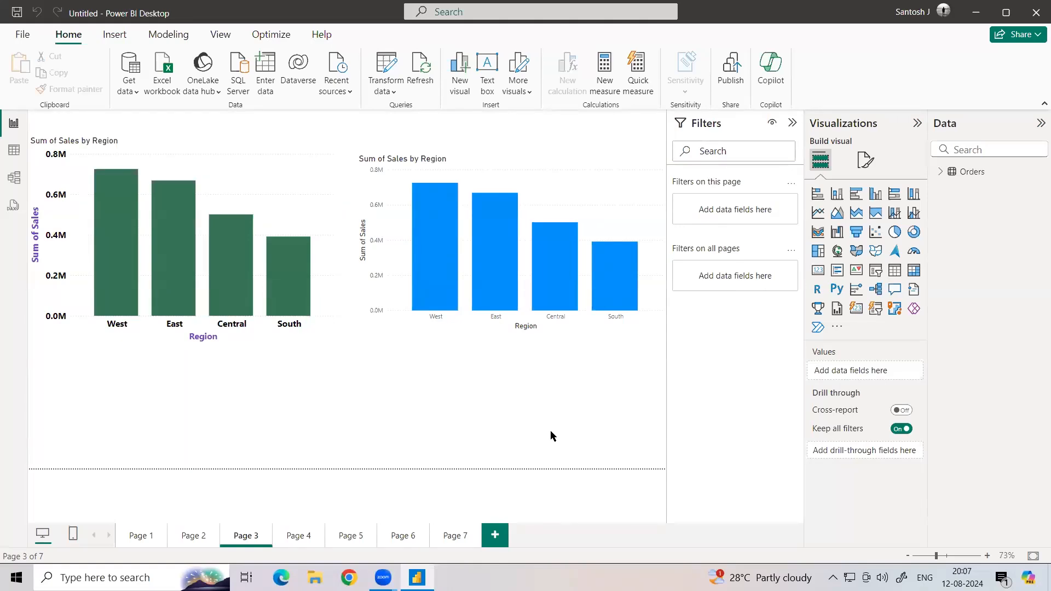
- Try the blue Sum of Sales by Region chart as line, pie, donut, gauge and treemap, and return it to a stacked column chart
click(583, 213)
click(818, 213)
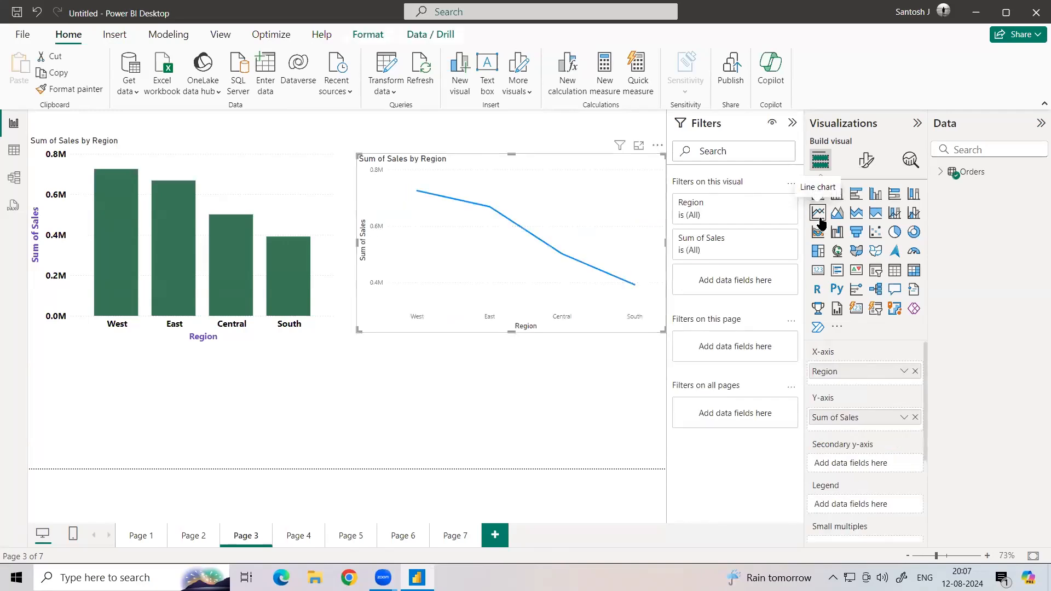
click(895, 232)
click(913, 234)
click(914, 252)
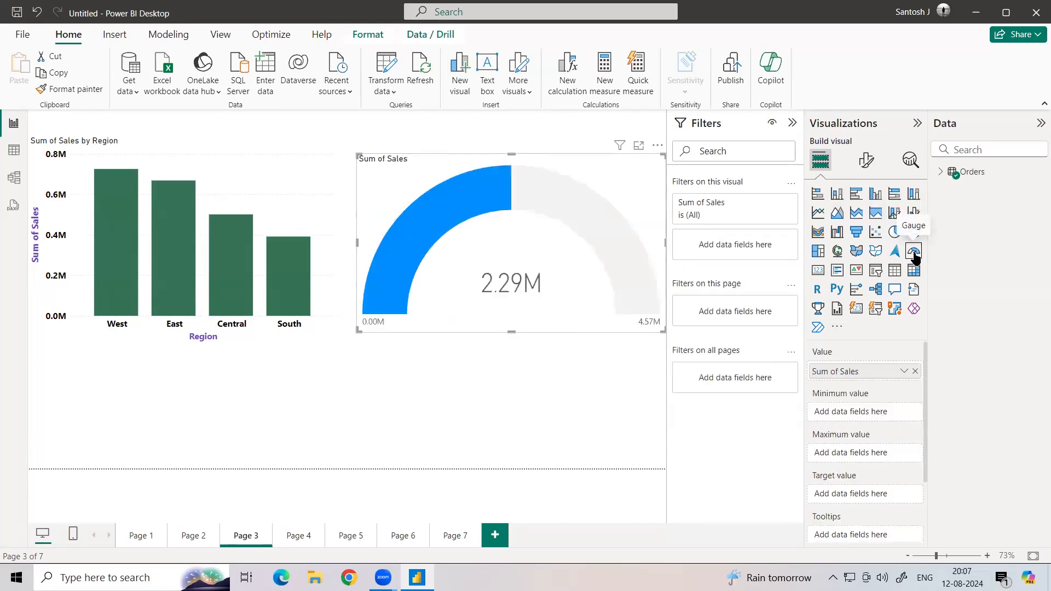
click(818, 251)
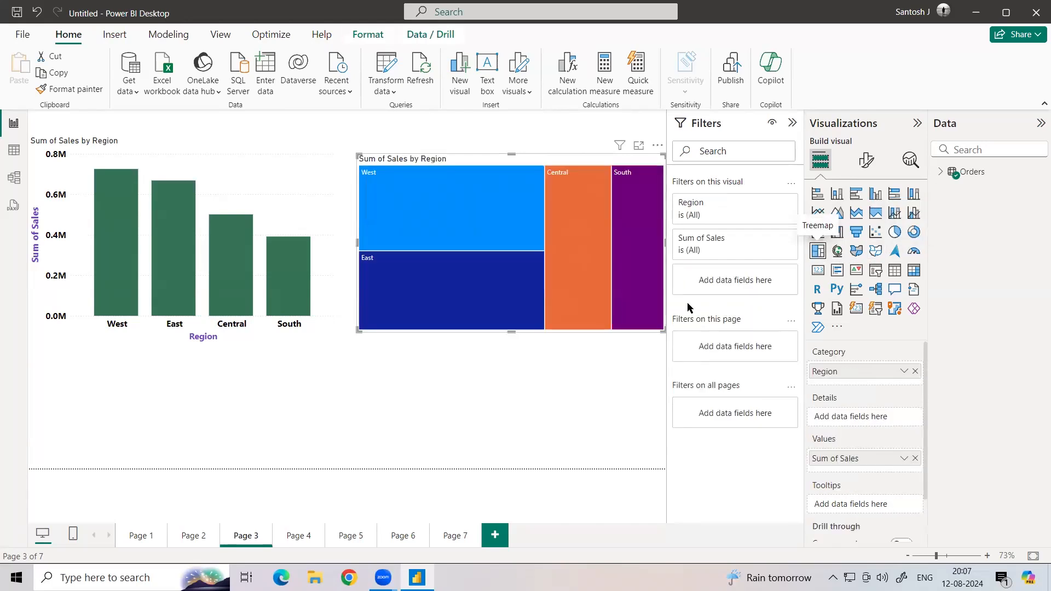
click(837, 194)
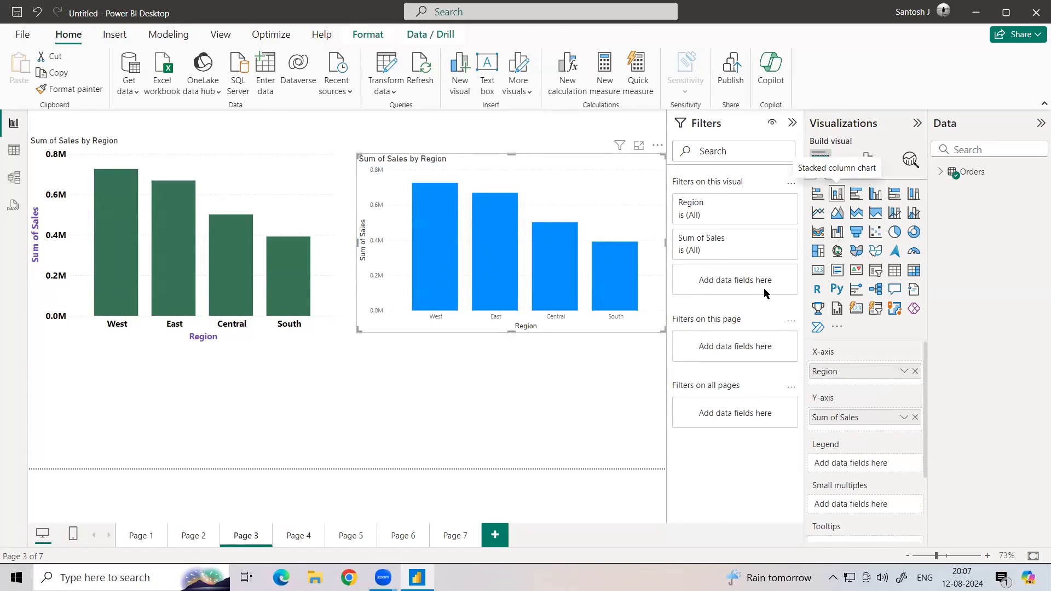
click(587, 386)
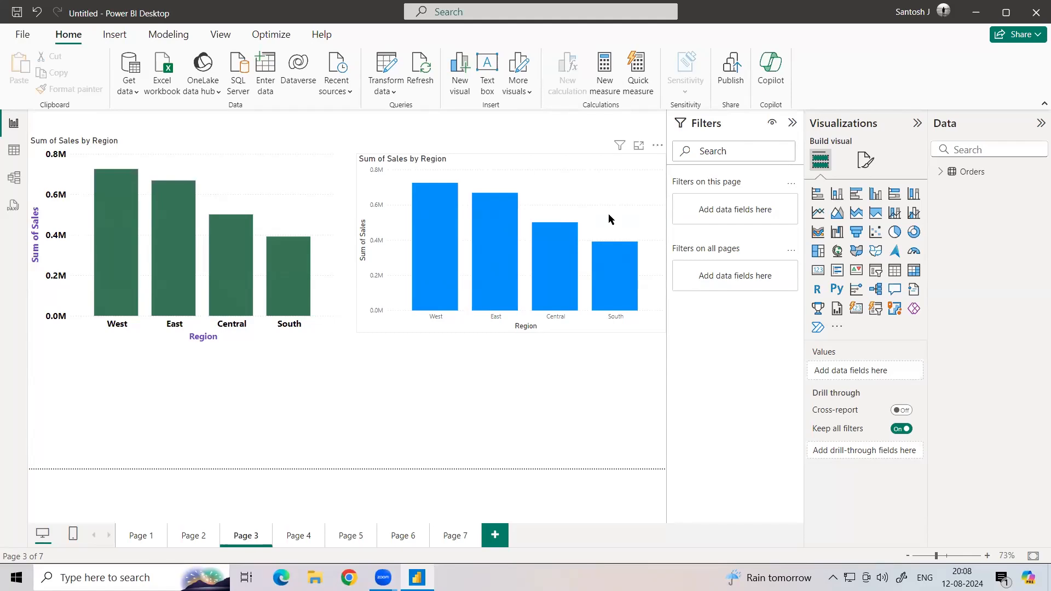
- Add an empty stacked column chart to Page 4 and enlarge it to fill most of the canvas
click(298, 535)
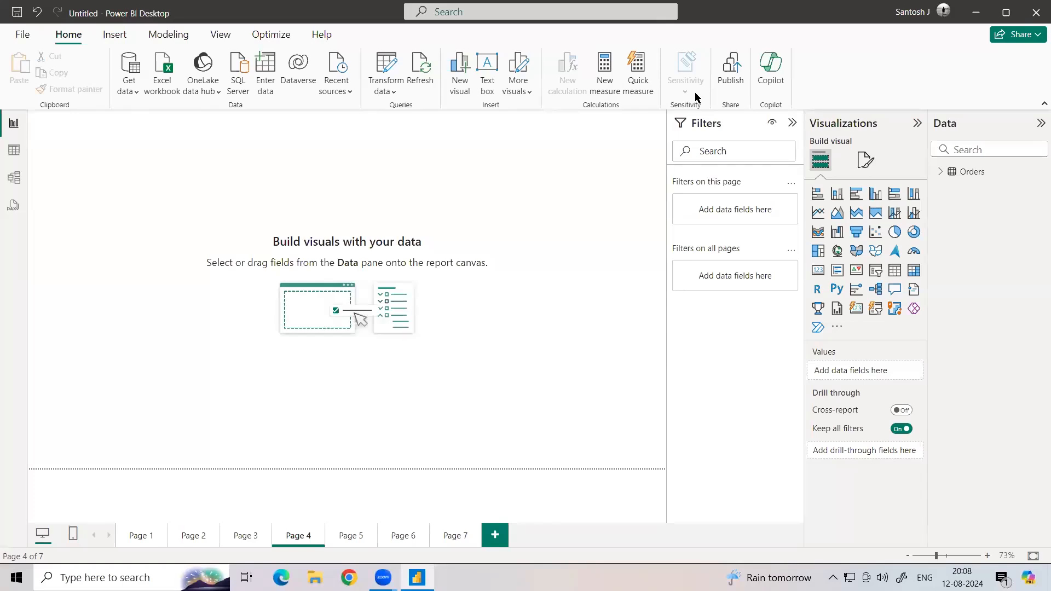
click(837, 195)
drag(180, 265, 608, 433)
mouse_move(549, 289)
mouse_down()
mouse_move(561, 311)
mouse_move(561, 301)
mouse_up()
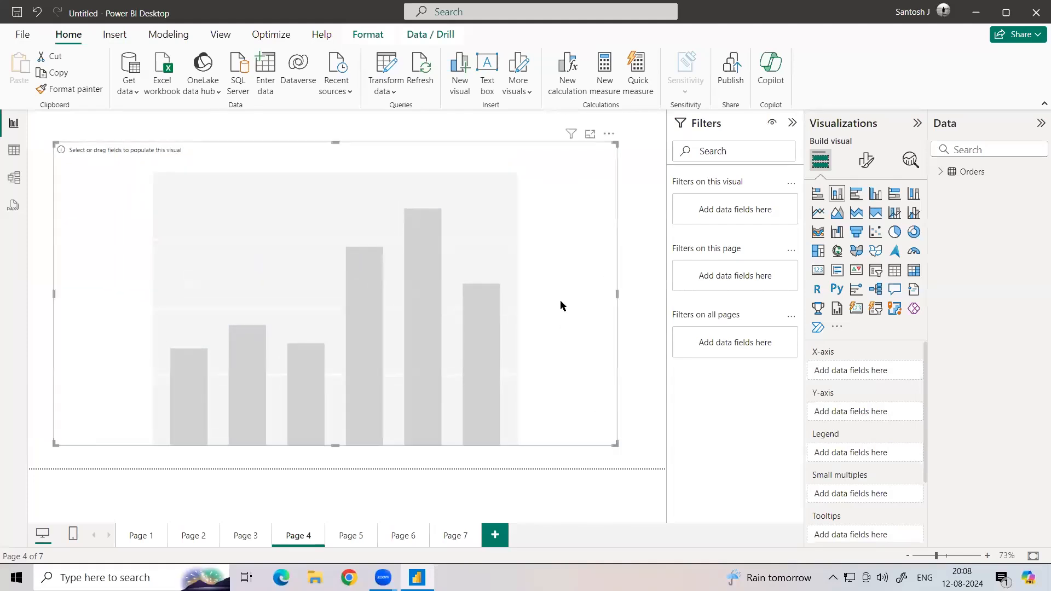
- Examine the columns of the Orders table, from Row ID and Ship Mode through to Profit, in the table data
click(941, 172)
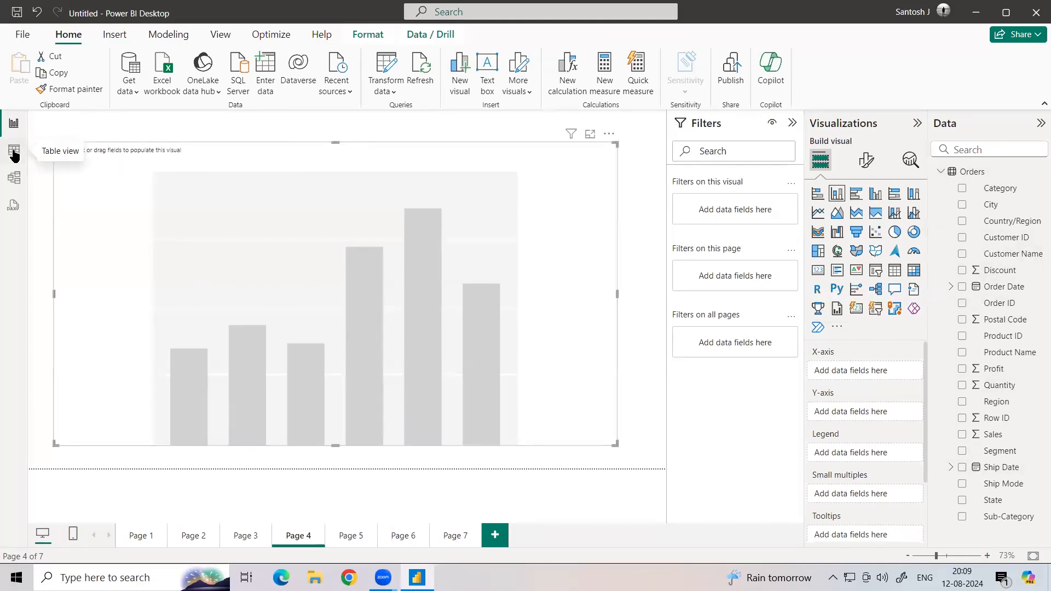
click(13, 151)
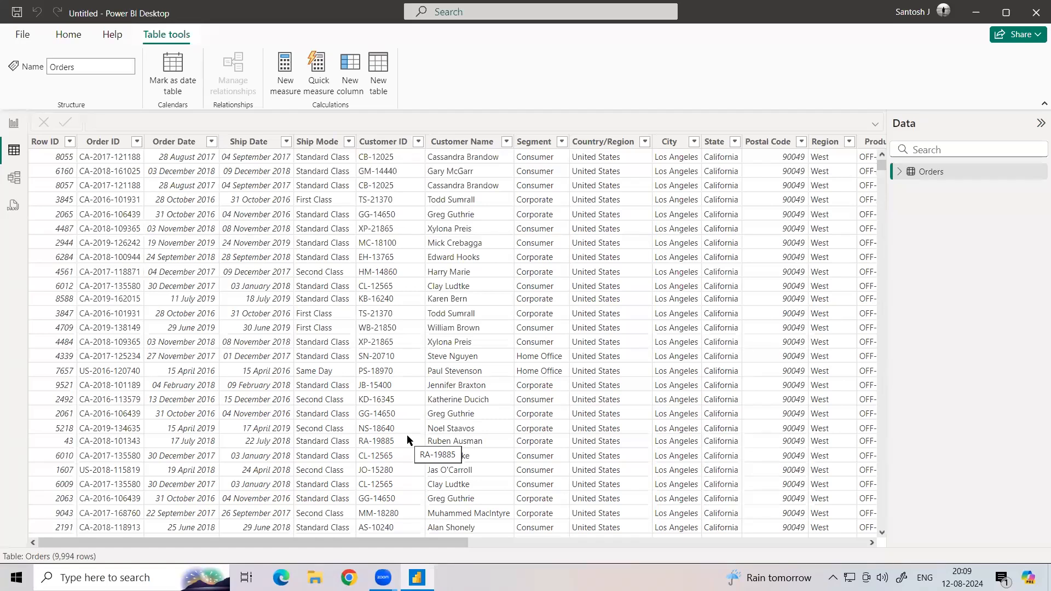
click(322, 144)
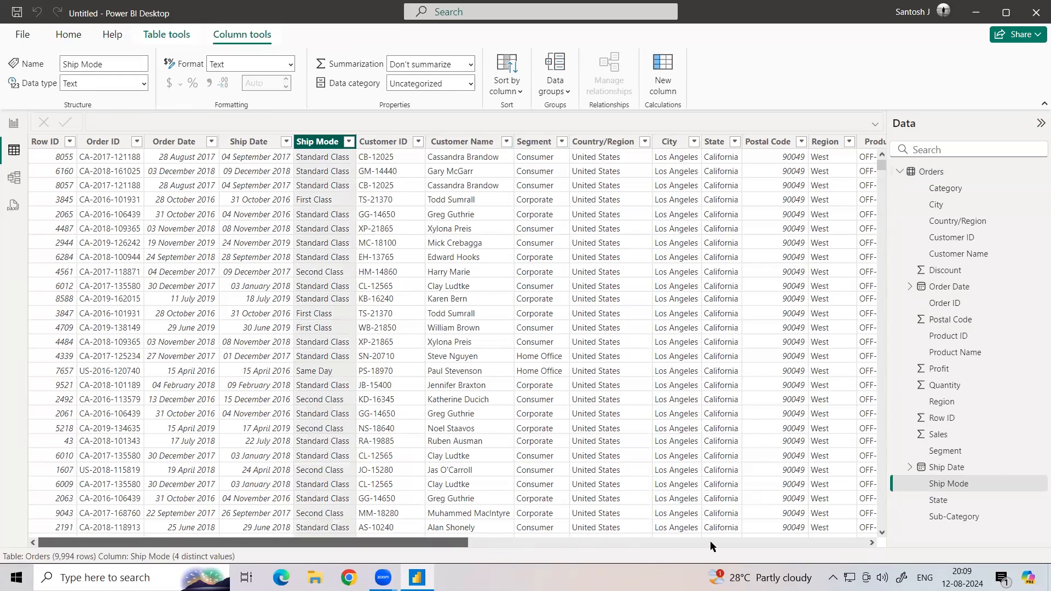
scroll(843, 541, right, 9)
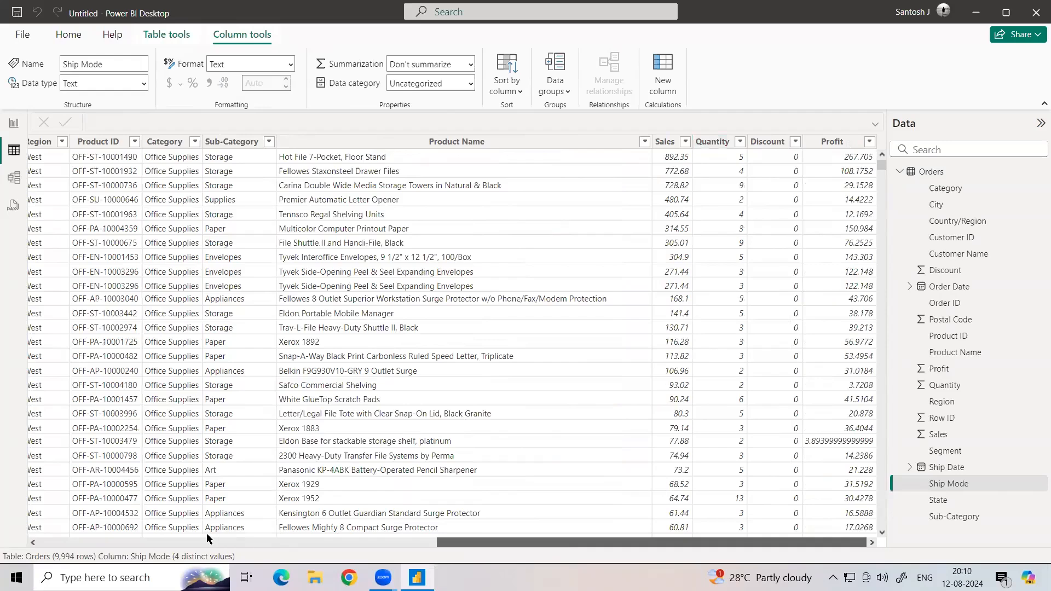
scroll(206, 533, left, 10)
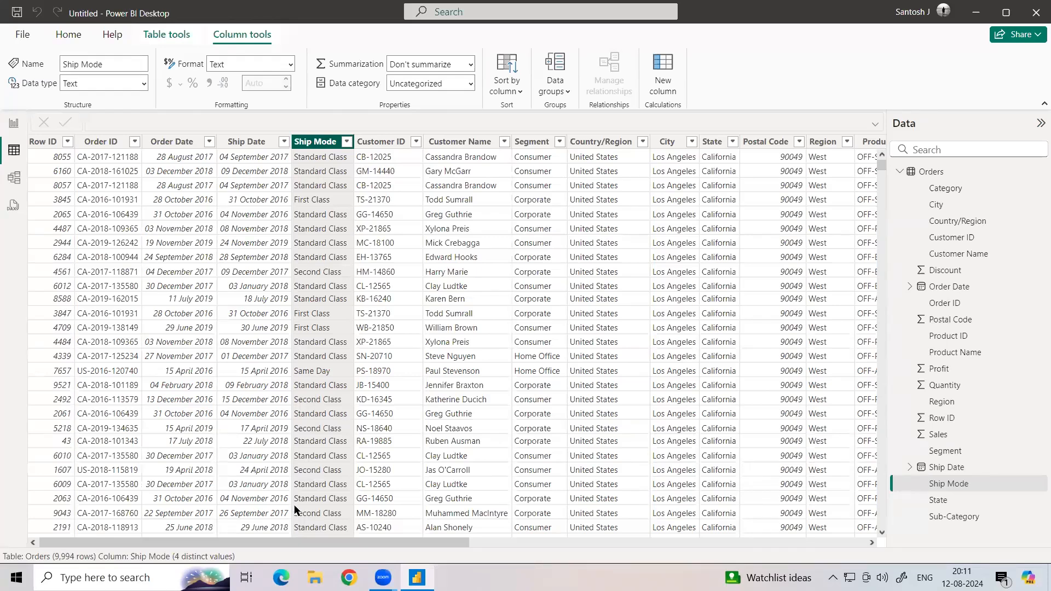
drag(302, 542, 770, 153)
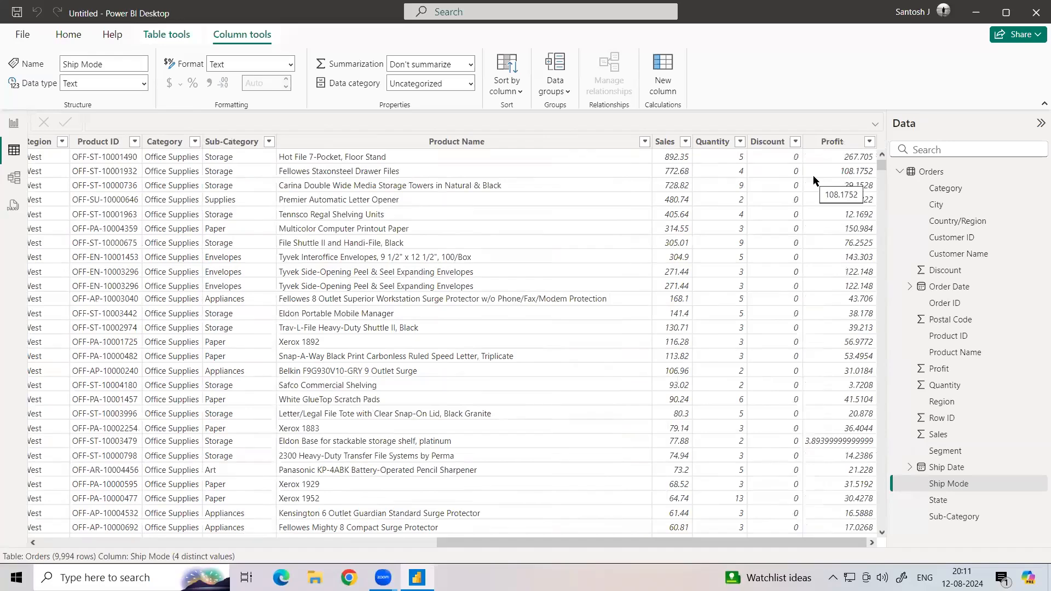
drag(589, 542, 246, 137)
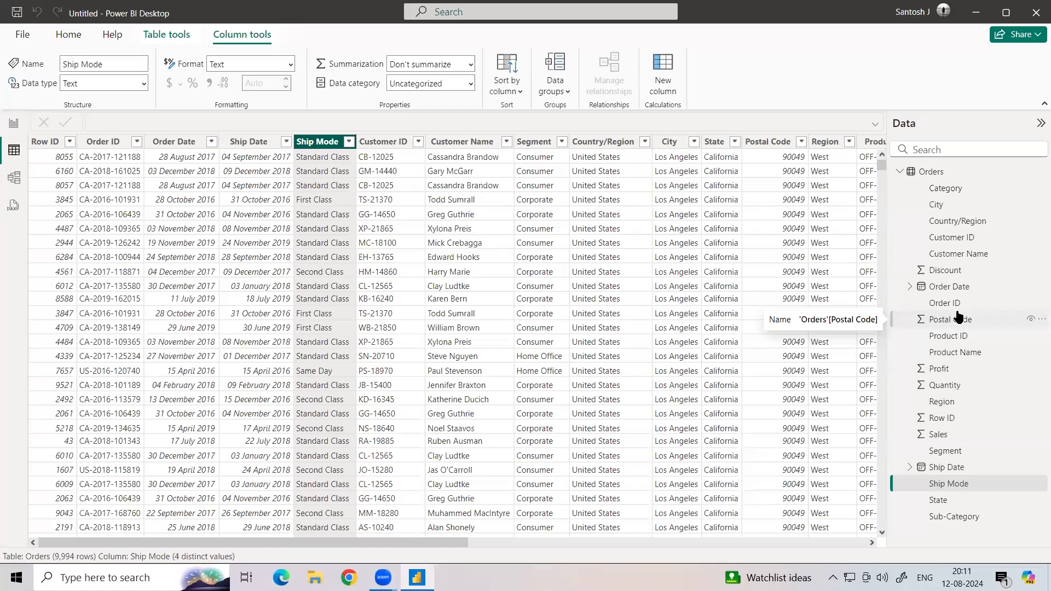
- Plot Sales on the Y-axis by Sub-Category on the X-axis in the Page 4 chart and shift the chart slightly
click(13, 122)
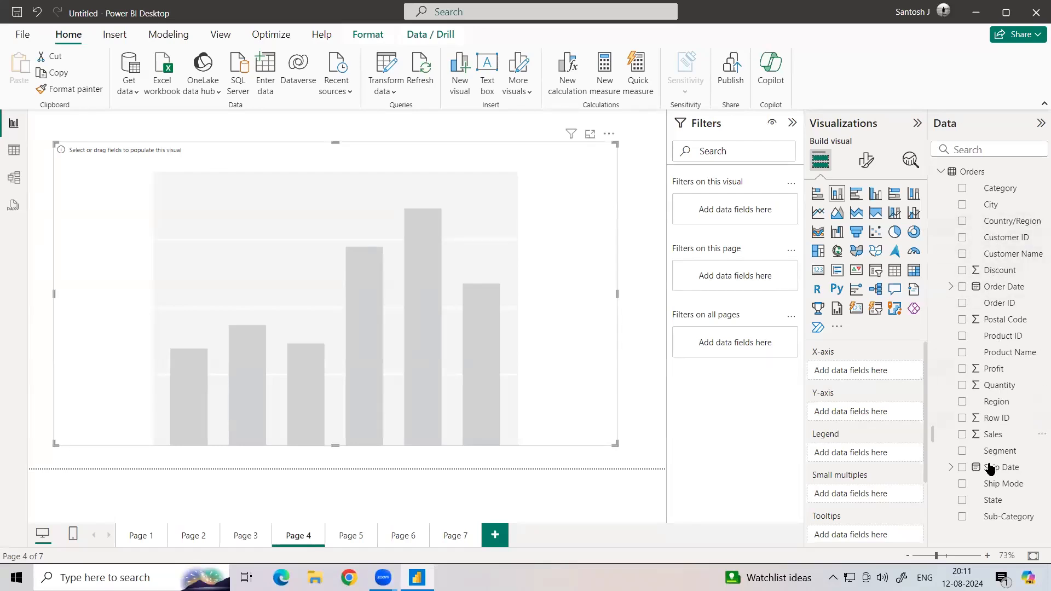
drag(995, 519, 867, 370)
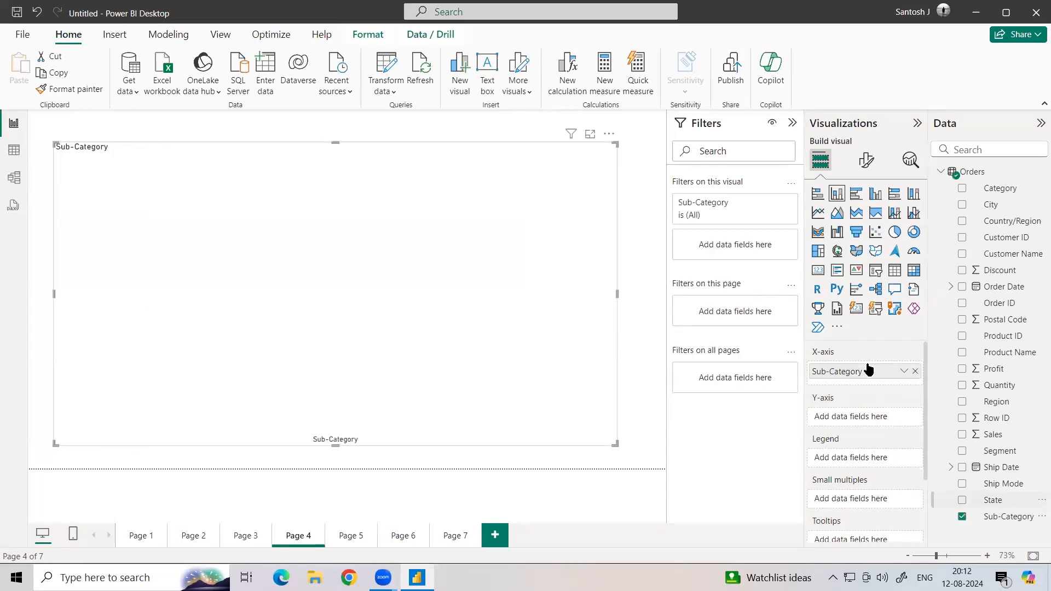
drag(938, 428, 870, 422)
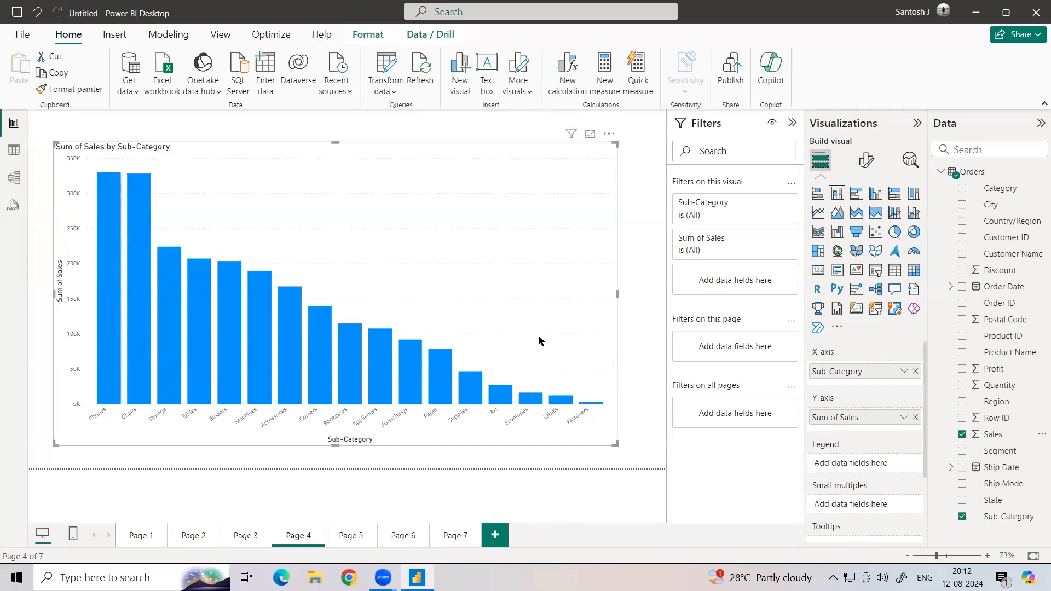
drag(470, 186, 486, 198)
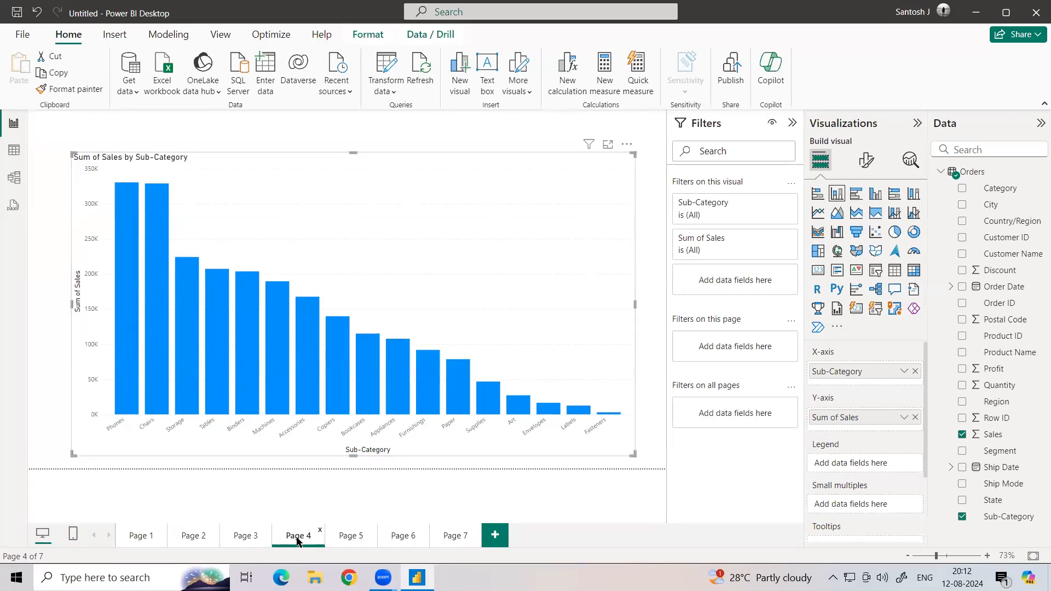
- Create a large stacked column chart on Page 5 with Sub-Category on the X-axis and Sales on the Y-axis
click(353, 537)
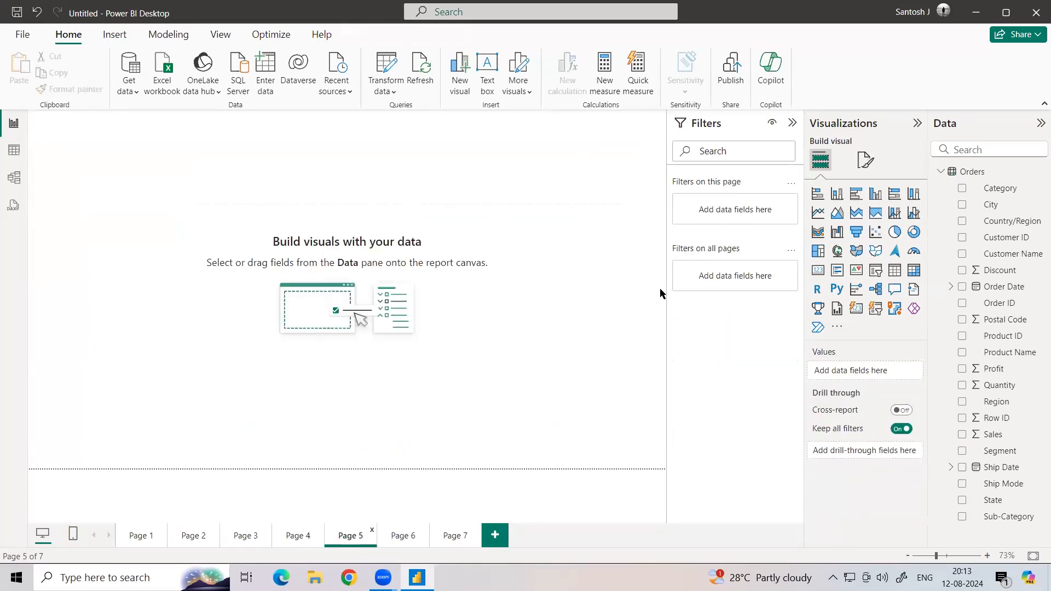
click(837, 194)
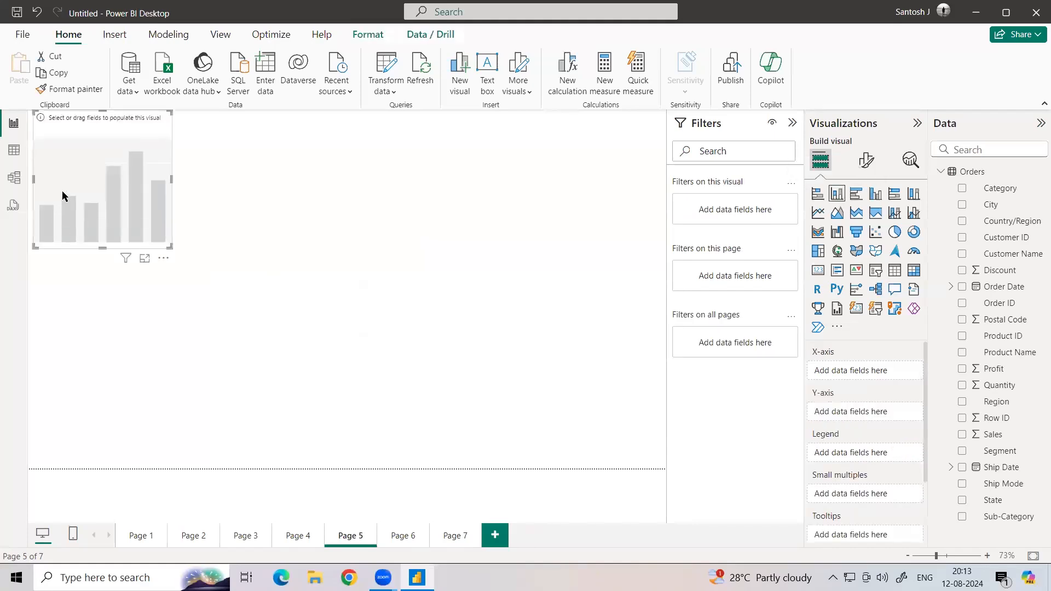
drag(186, 272, 633, 443)
drag(992, 517, 871, 377)
drag(993, 434, 886, 423)
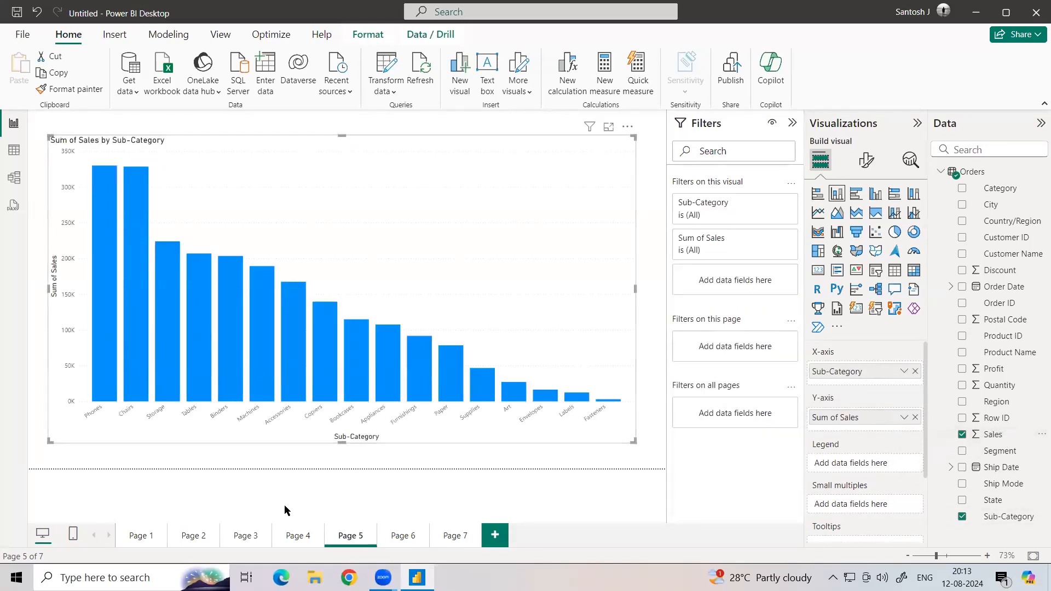
- Set the X-axis values font size to 11 on the Page 5 Sales by Sub-Category chart
click(290, 535)
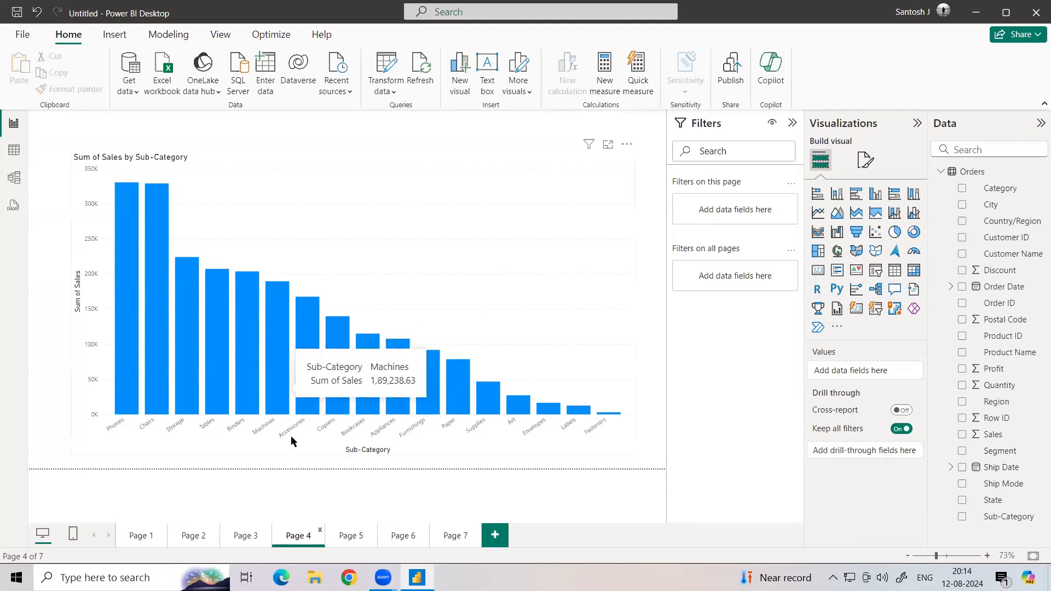
click(349, 536)
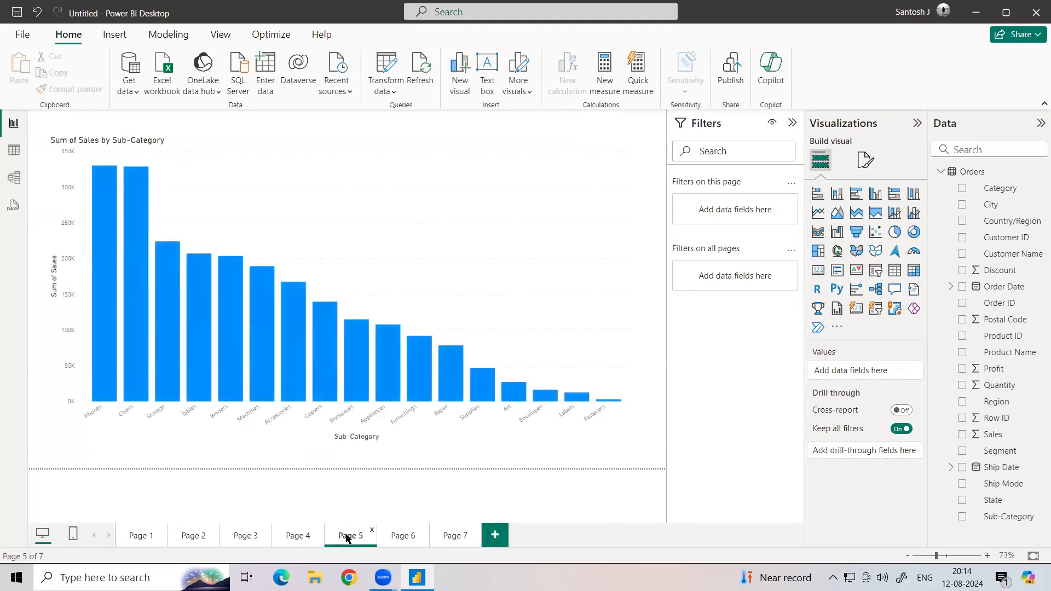
click(587, 283)
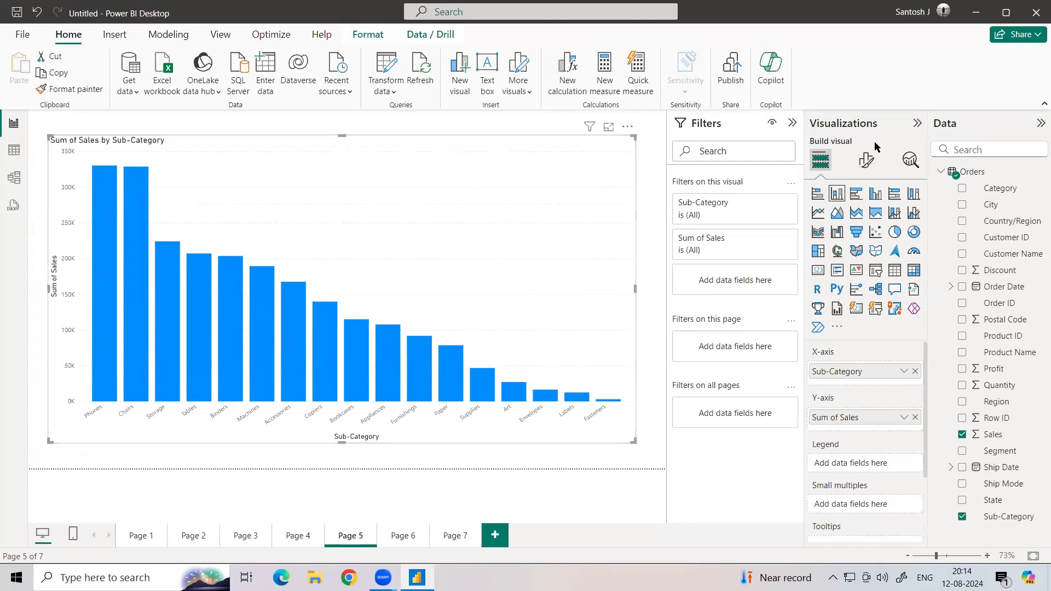
click(867, 161)
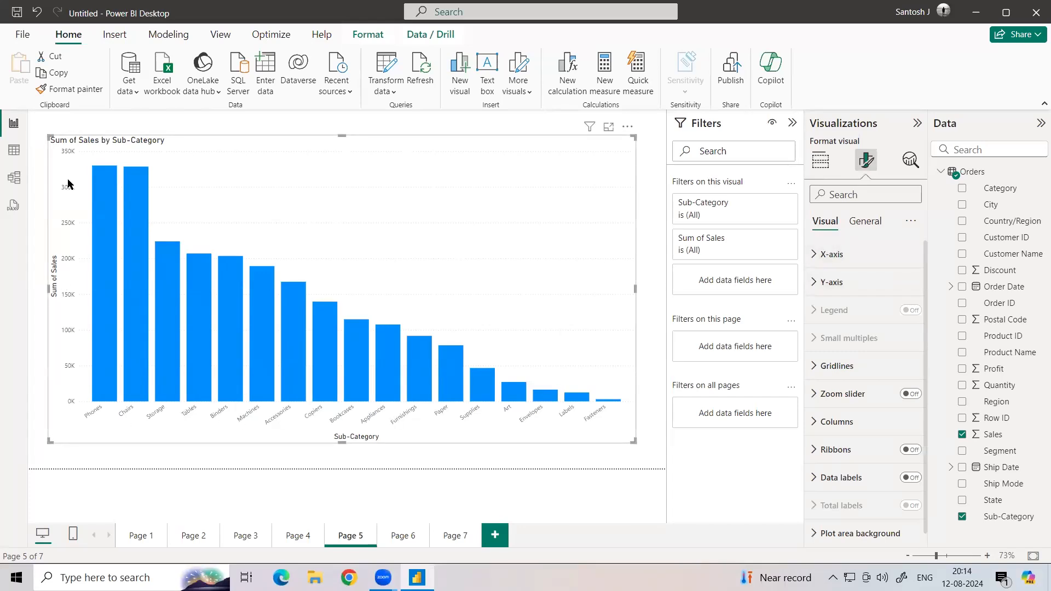
click(813, 255)
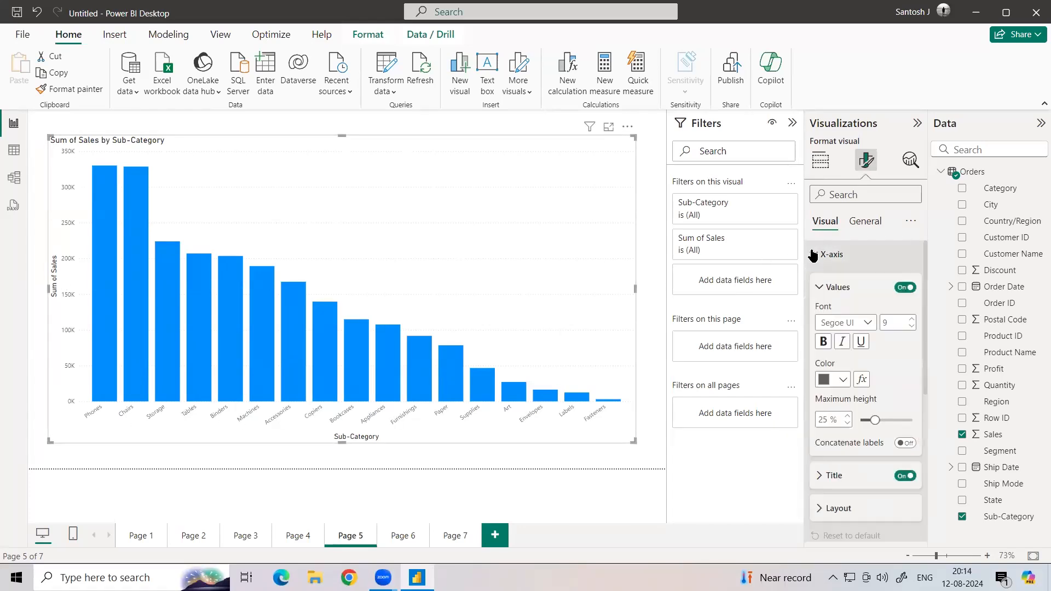
click(913, 320)
click(913, 320)
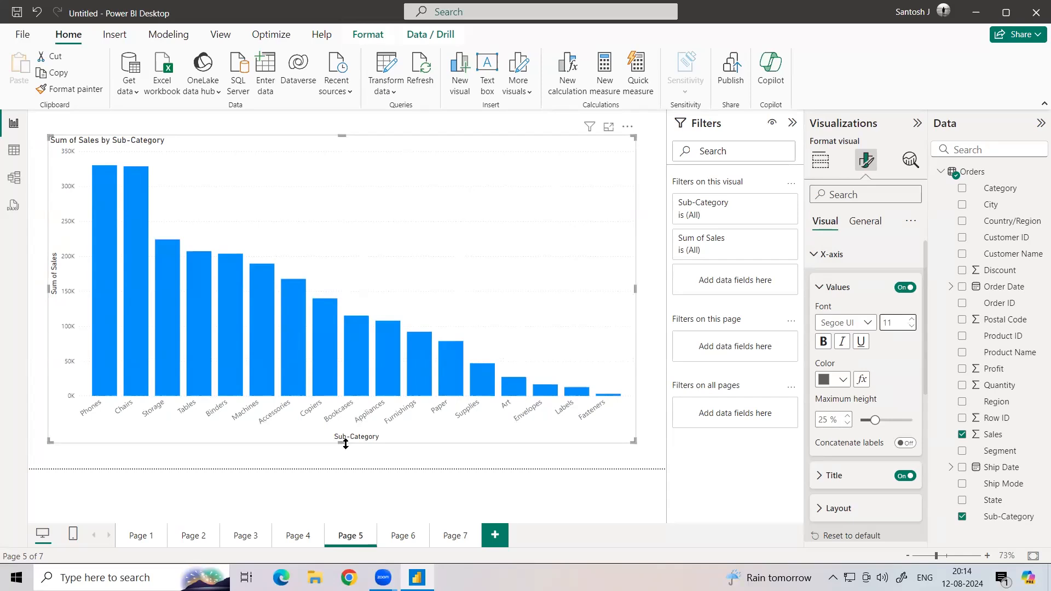
- Change the X-axis values to black and their font to Segoe UI Bold
click(841, 386)
click(855, 324)
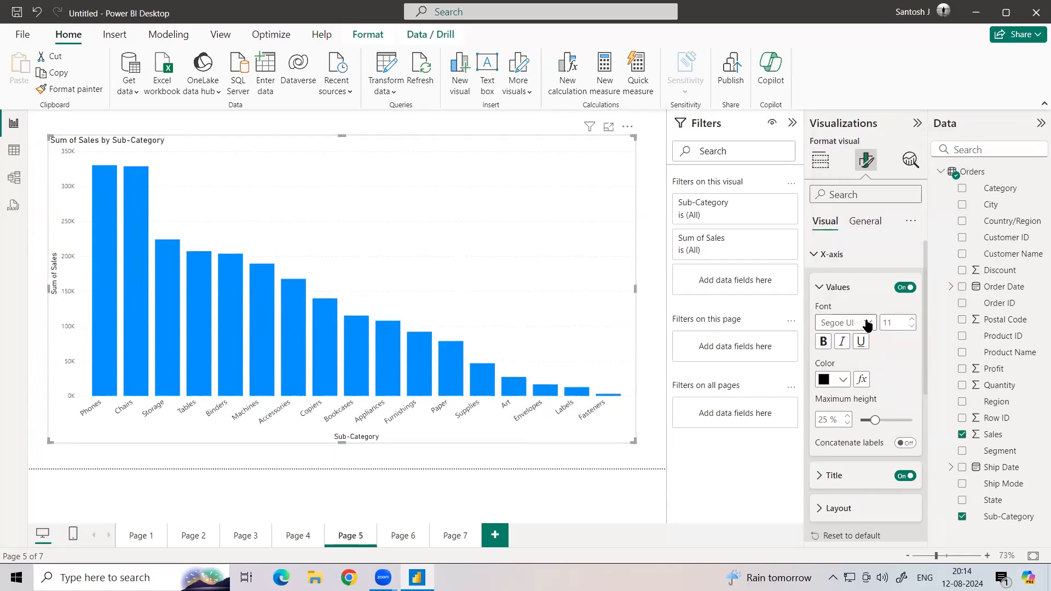
click(866, 324)
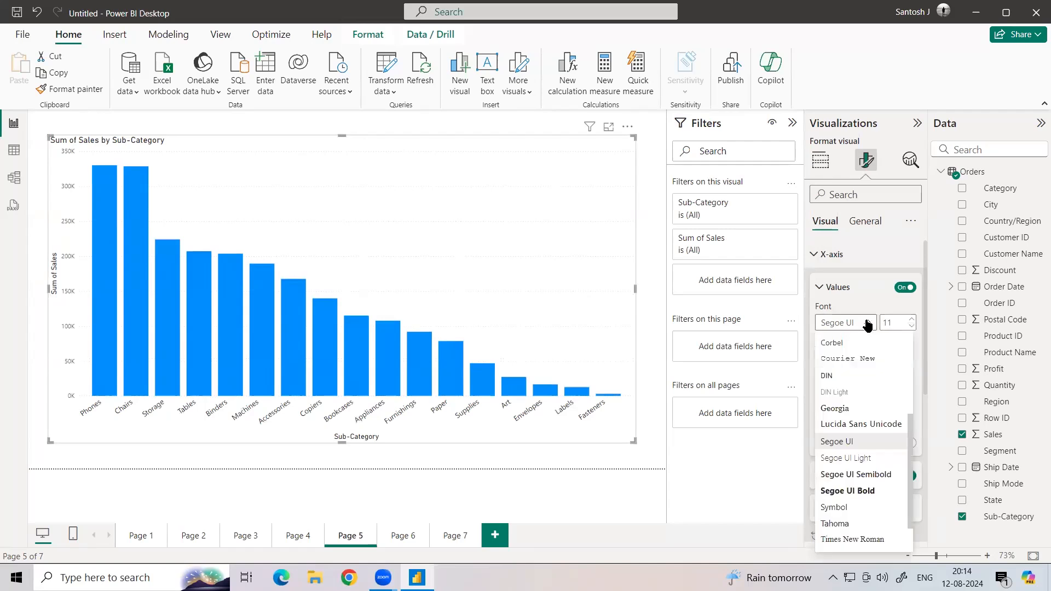
click(851, 491)
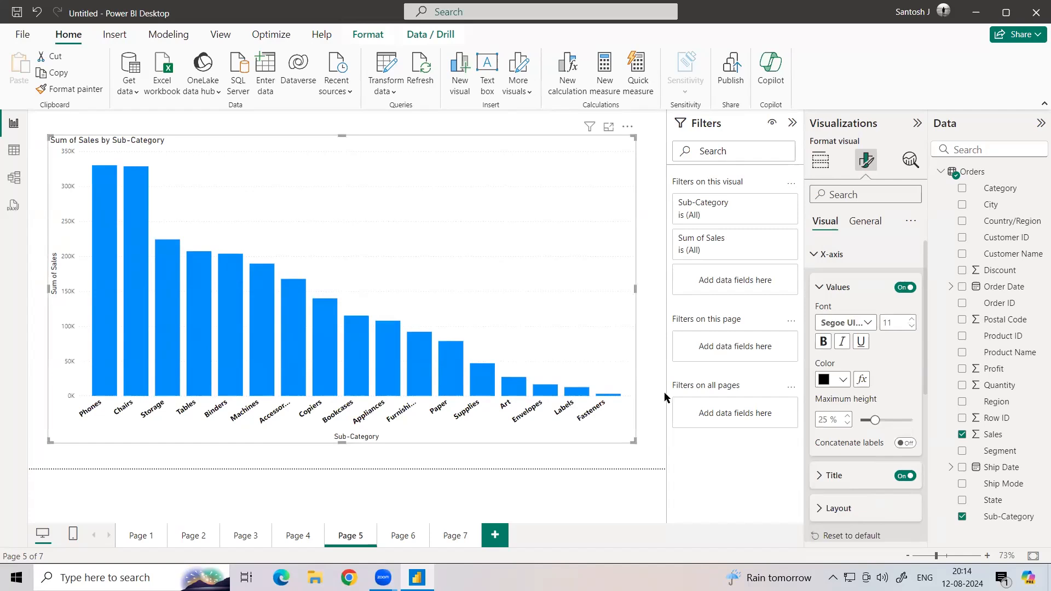
- Set the X-axis title font to Segoe UI Bold and its color to dark blue
click(818, 291)
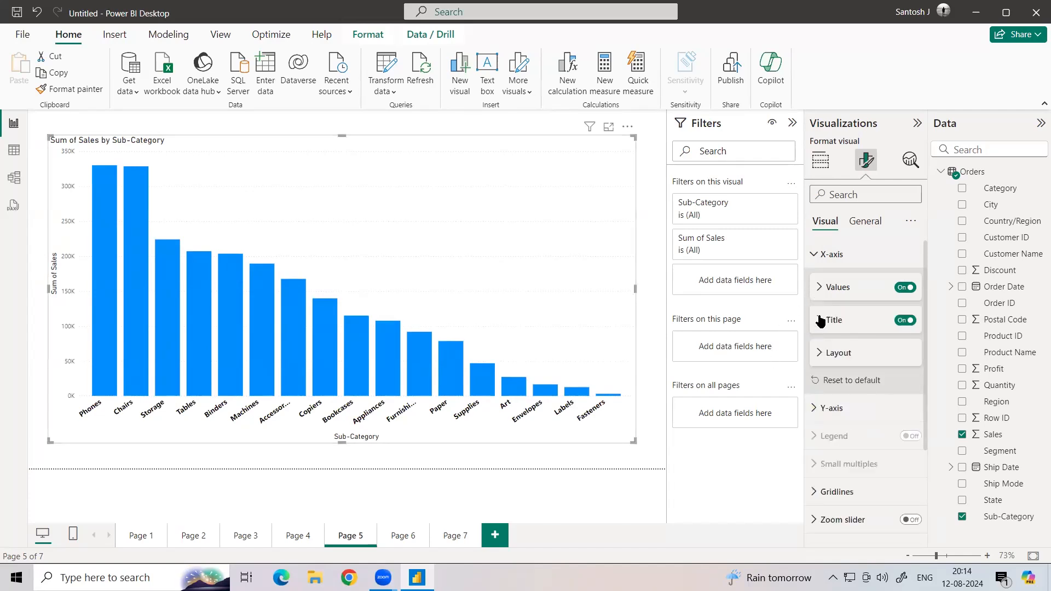
click(820, 322)
click(869, 428)
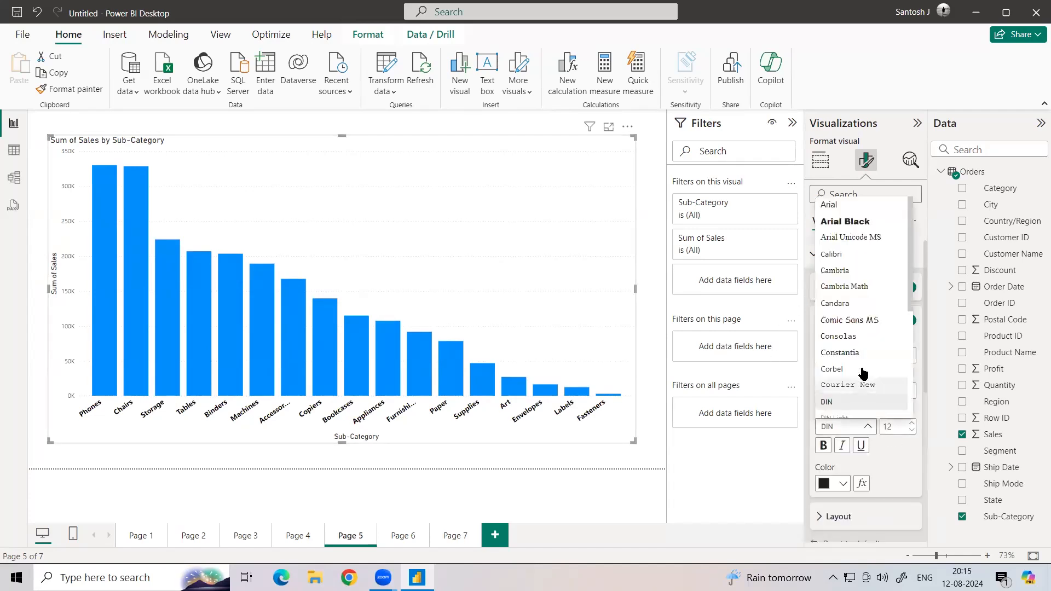
scroll(859, 328, down, 3)
click(850, 311)
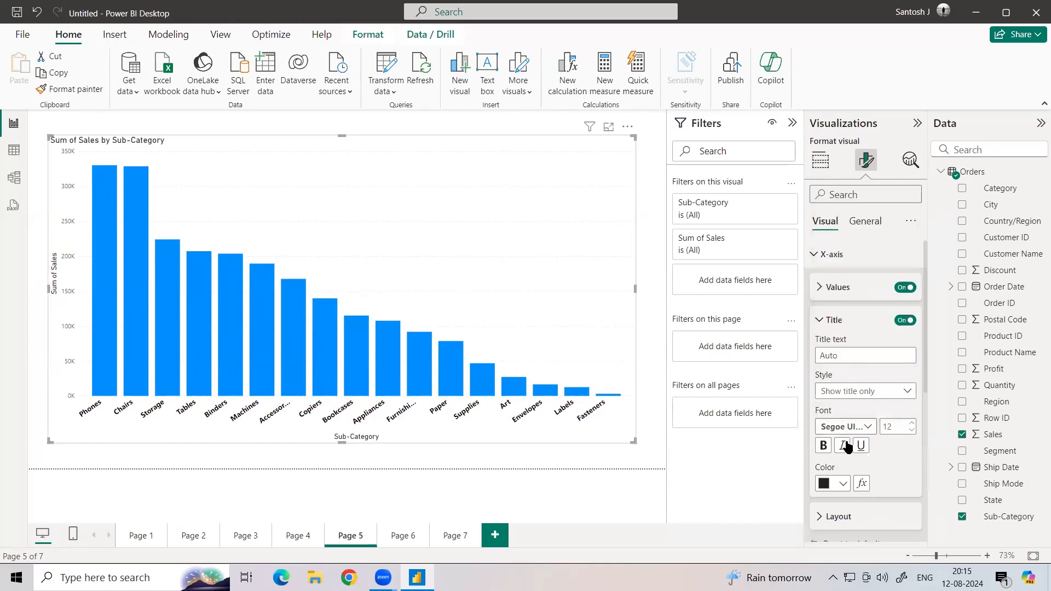
click(841, 484)
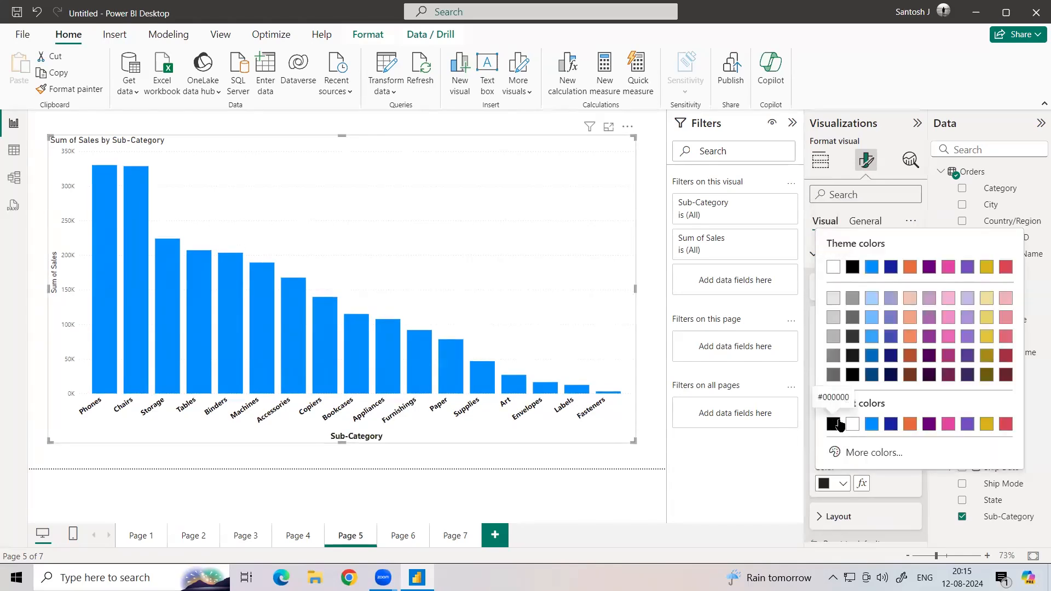
click(887, 424)
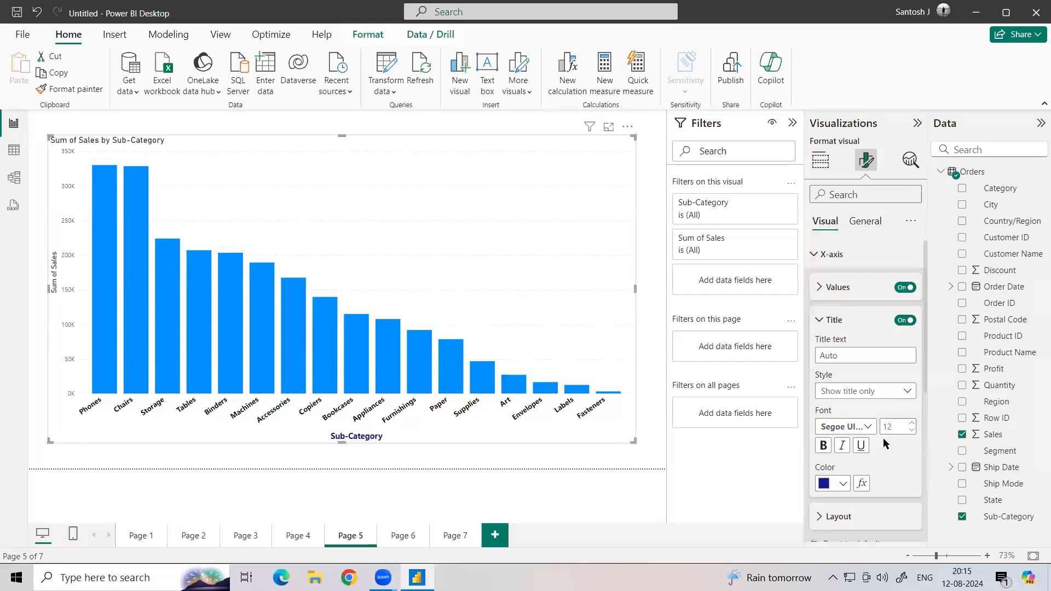
- Format the Y-axis title in Segoe UI Bold with the same dark blue color as the X-axis title
click(816, 256)
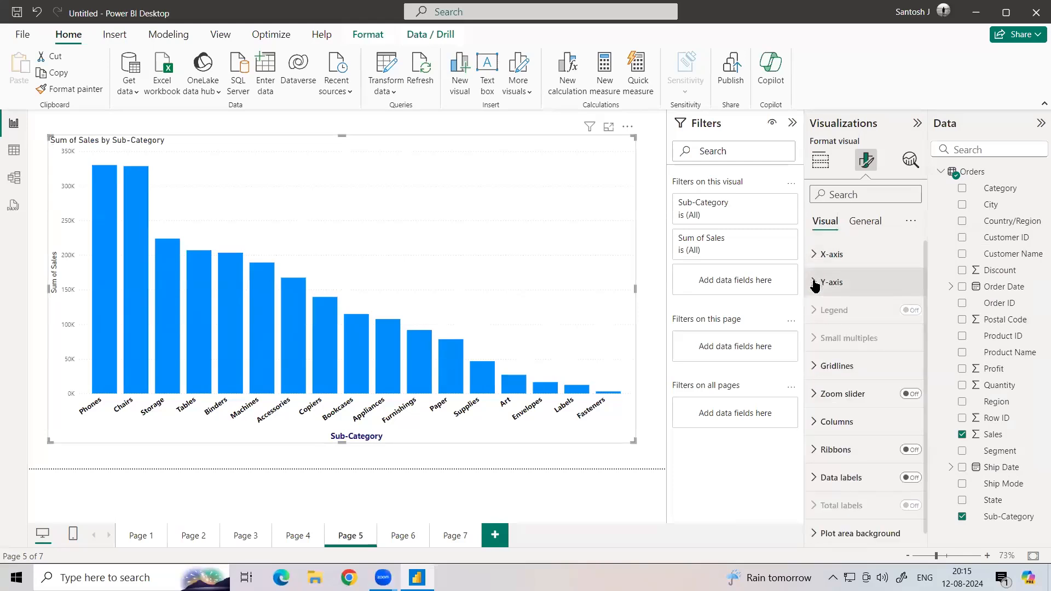
click(816, 282)
scroll(850, 451, down, 5)
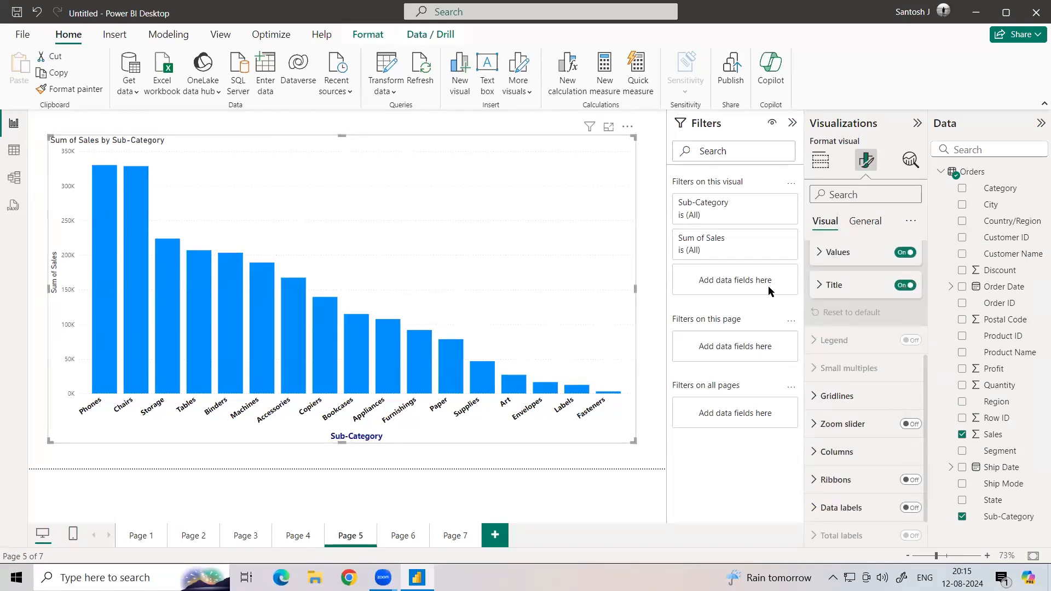
click(816, 284)
click(861, 395)
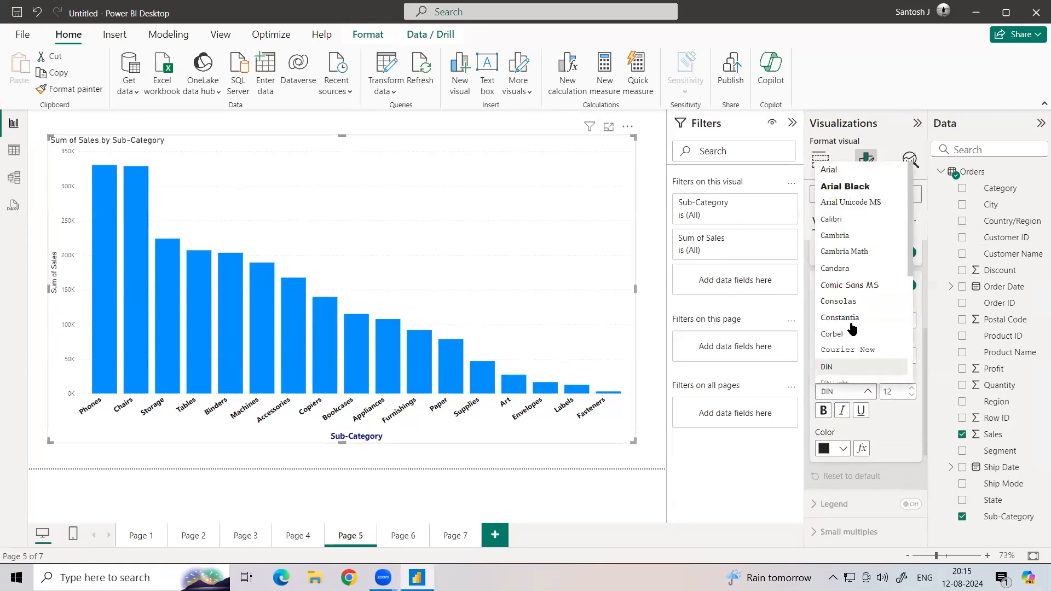
scroll(851, 329, down, 3)
click(849, 275)
click(843, 449)
click(837, 390)
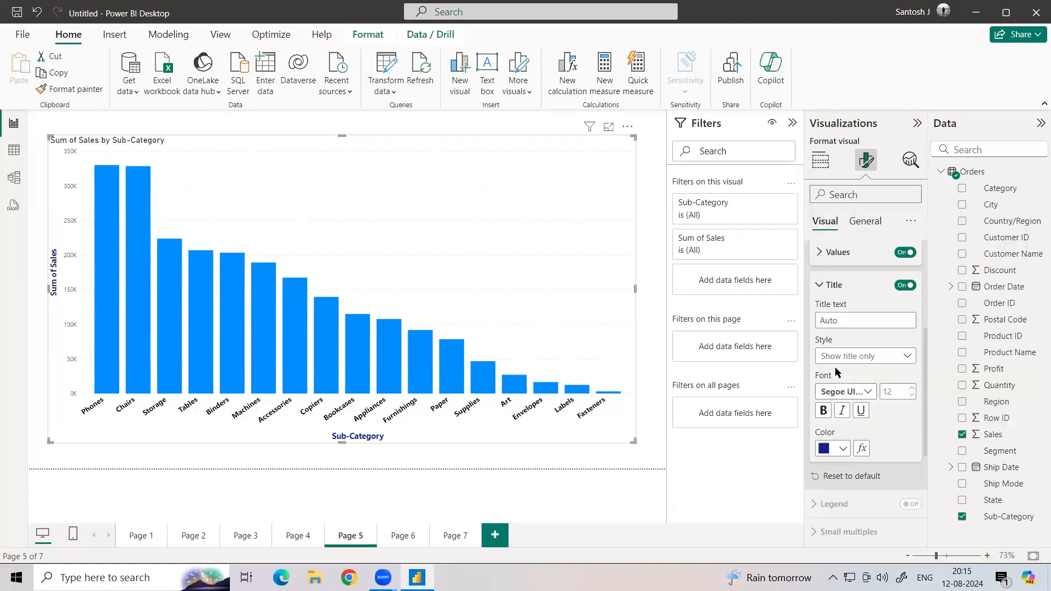
- Set the Y-axis values to font size 12, Segoe UI Bold and black
scroll(836, 378, up, 3)
click(822, 459)
scroll(847, 406, down, 3)
click(912, 285)
click(912, 285)
click(845, 287)
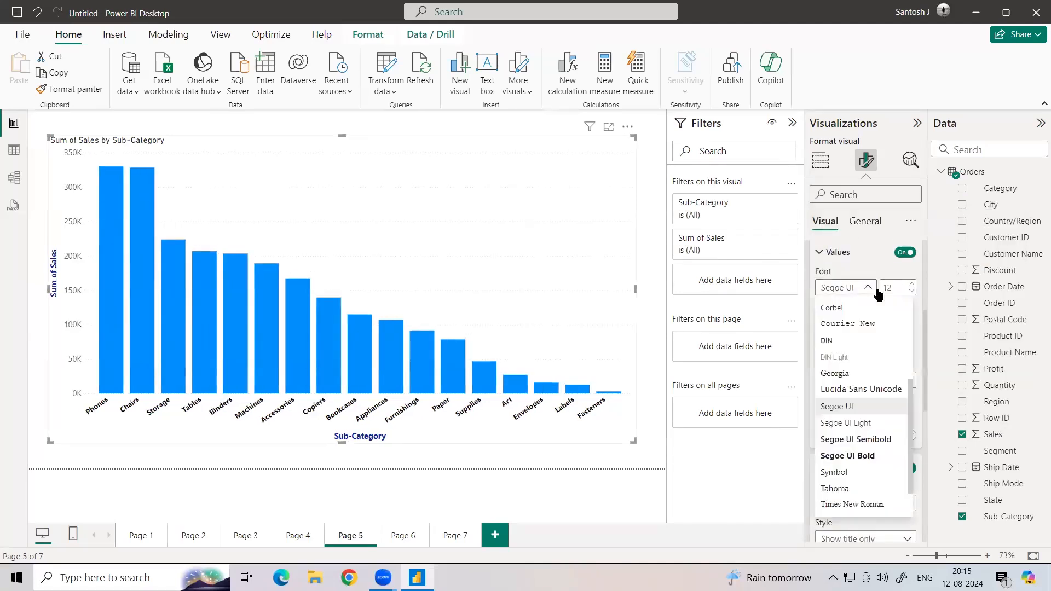
click(846, 459)
click(842, 345)
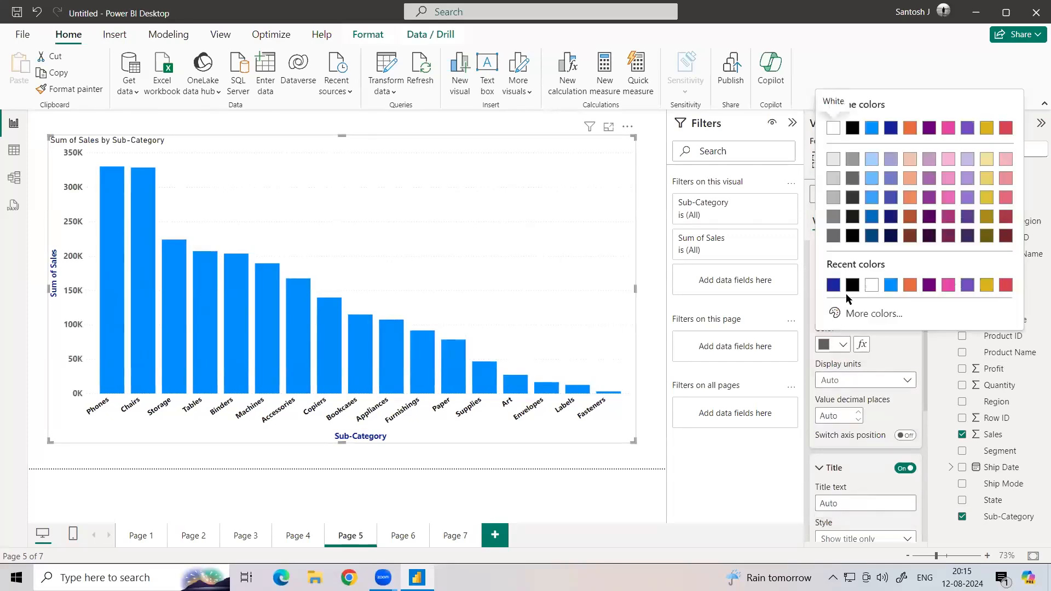
click(851, 290)
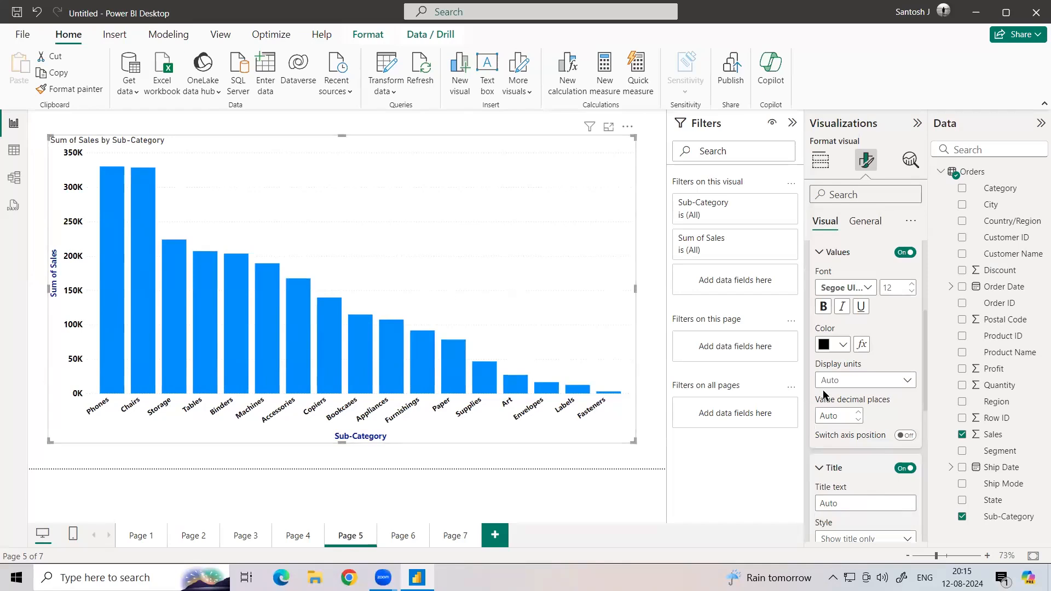
- Try orange, light purple and dark red on all columns, settling on a darker purple
scroll(824, 395, up, 3)
click(817, 283)
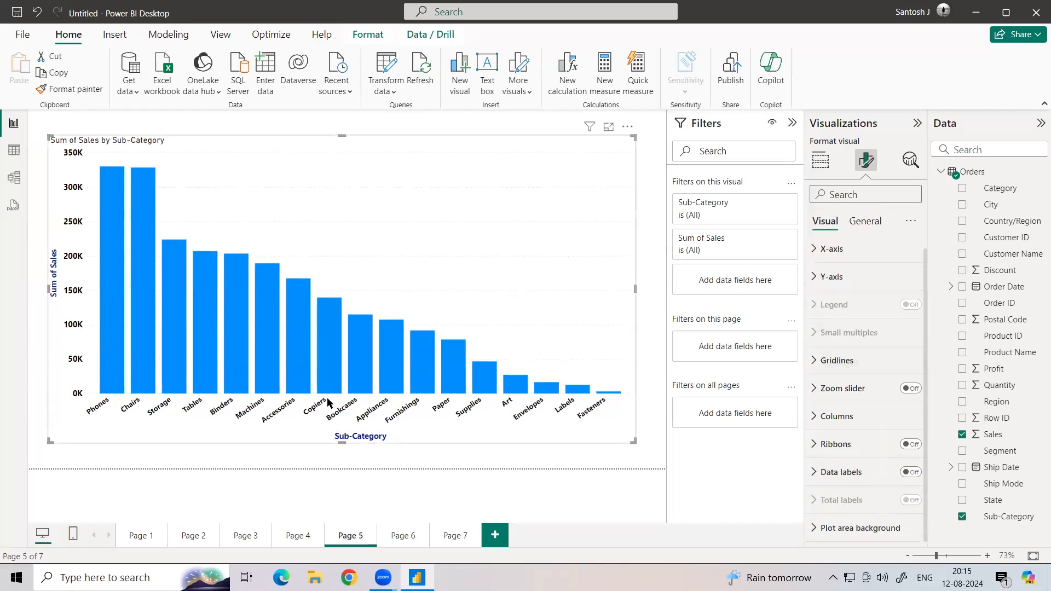
click(814, 418)
scroll(813, 422, down, 4)
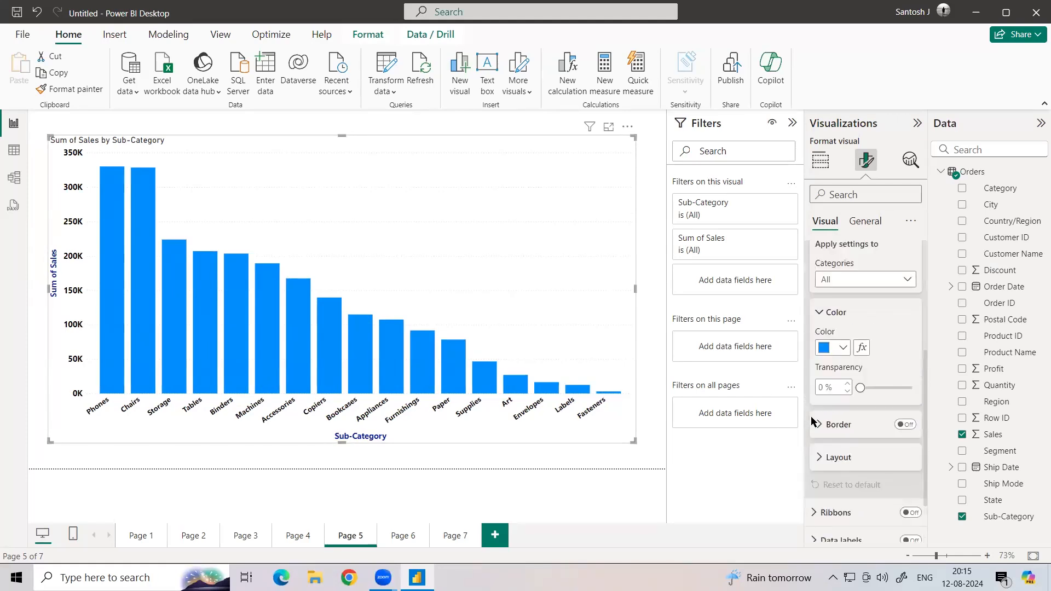
click(843, 350)
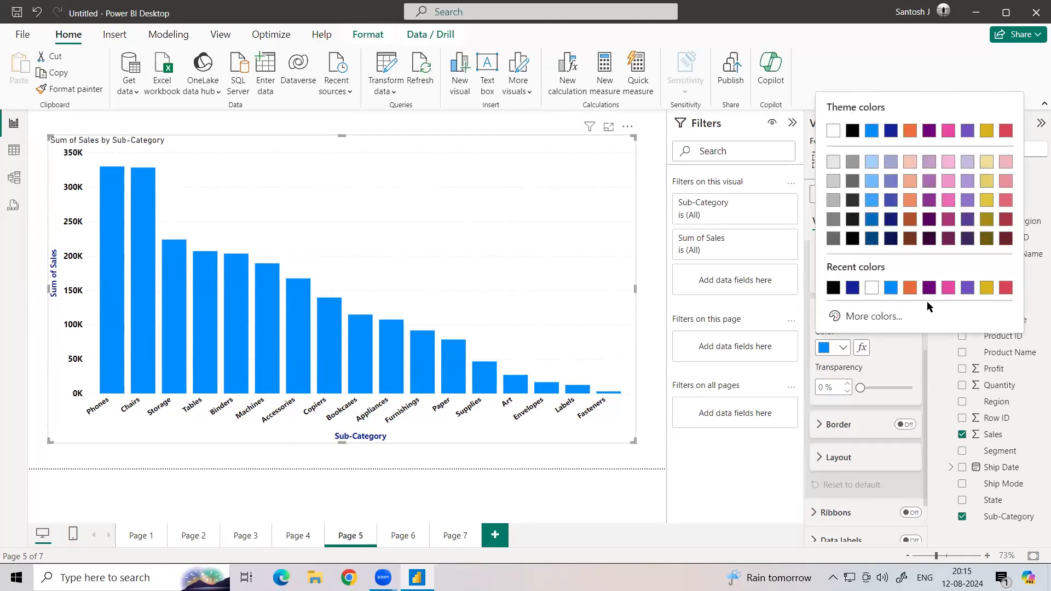
click(913, 289)
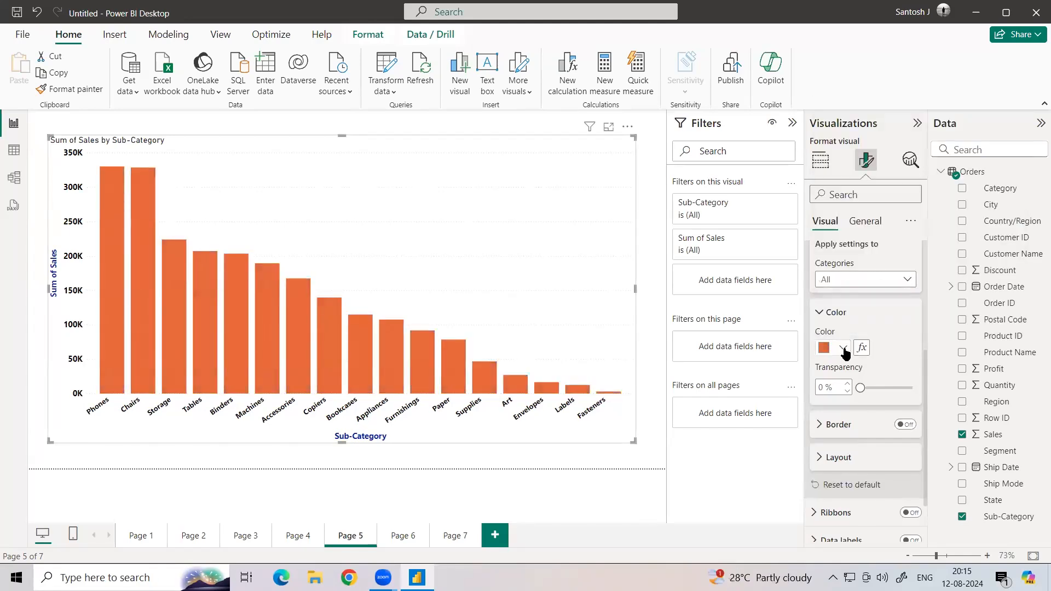
click(837, 348)
click(967, 288)
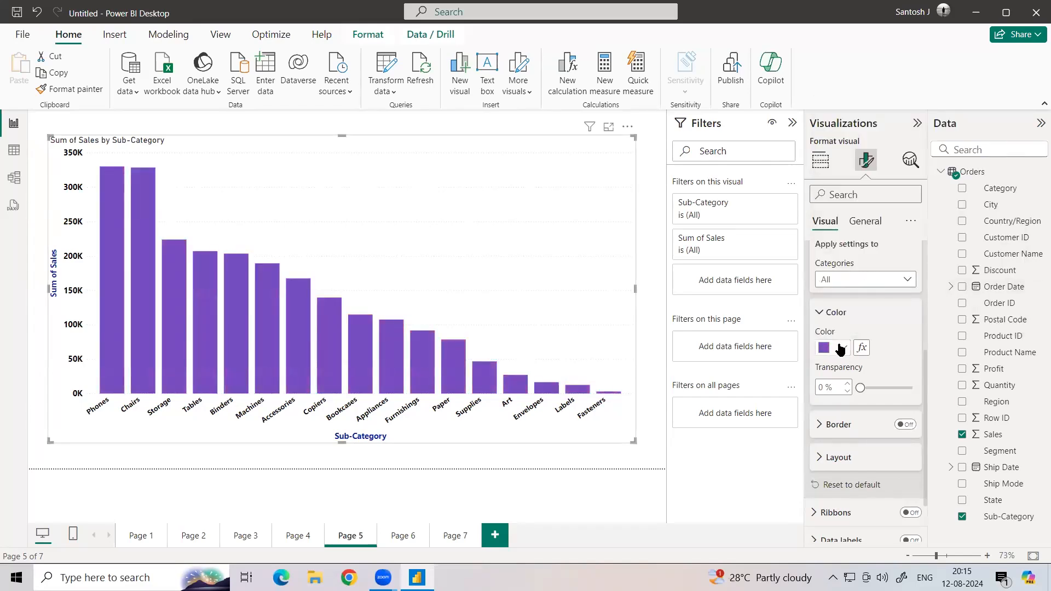
click(838, 349)
click(1010, 241)
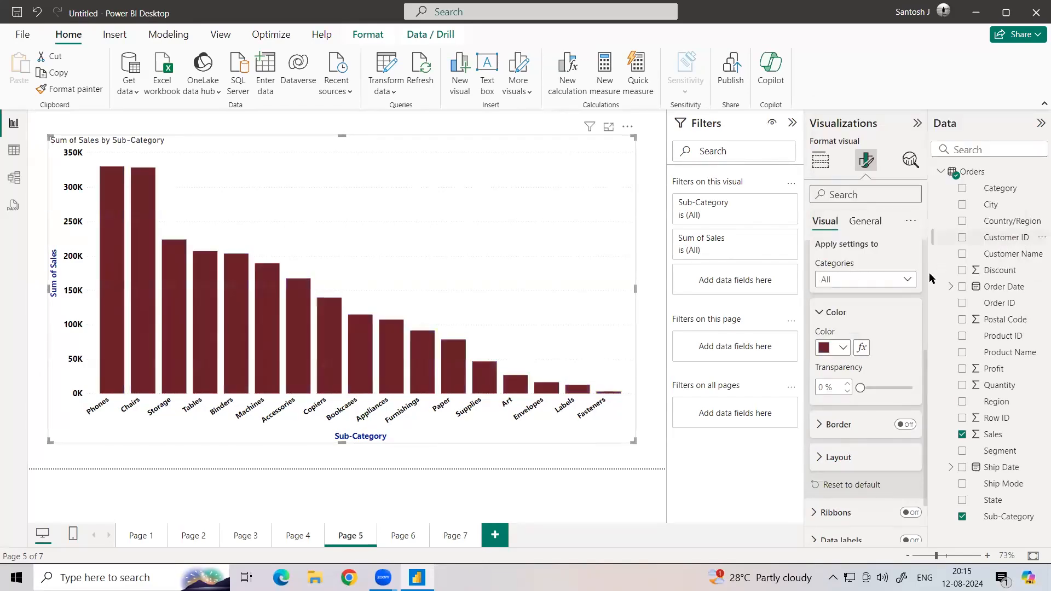
click(843, 348)
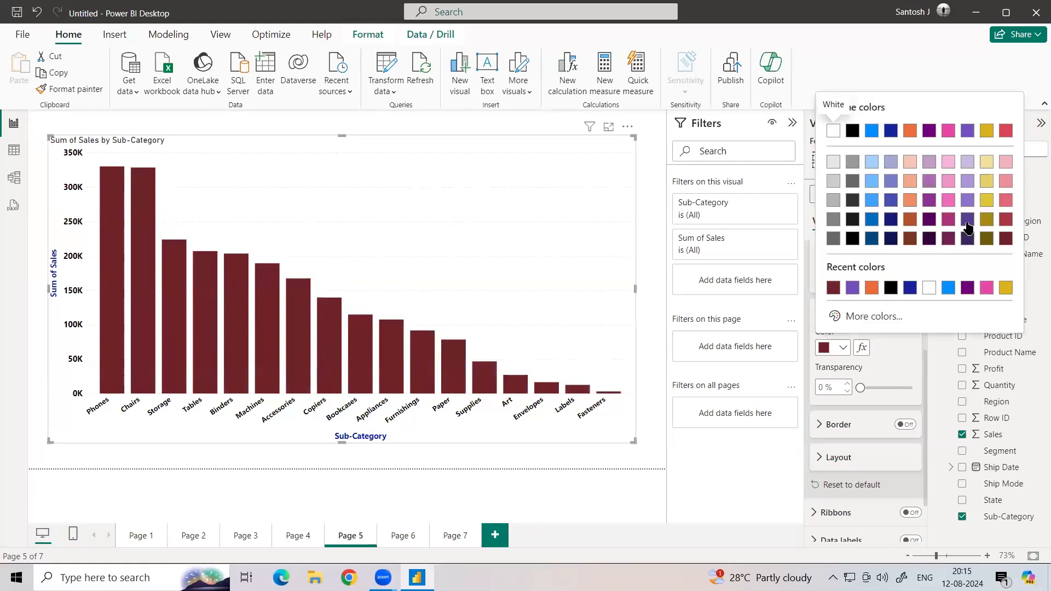
click(968, 226)
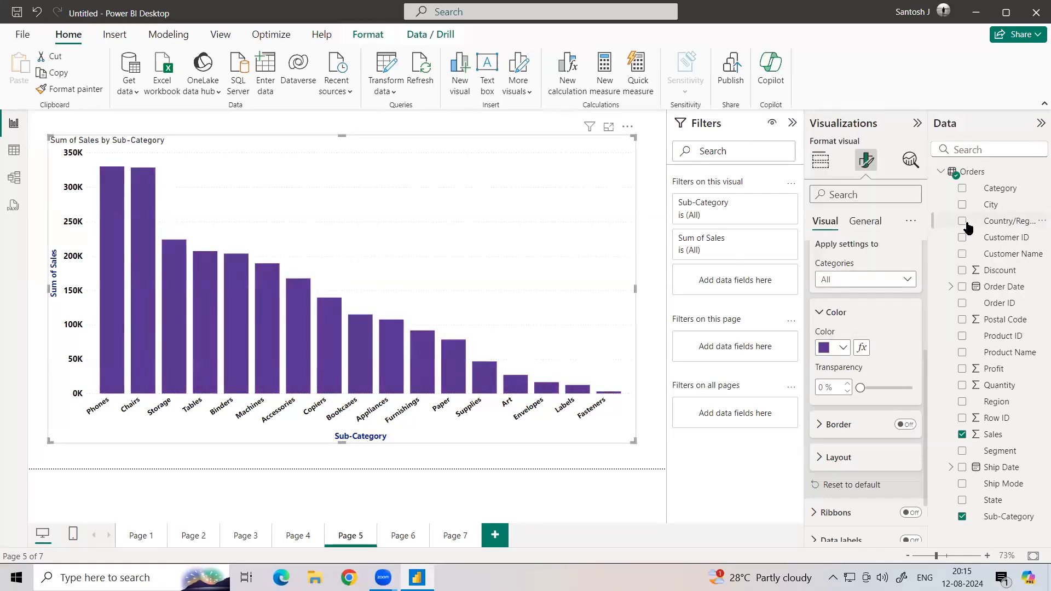
- Apply an orange color to the Phones column only
click(841, 281)
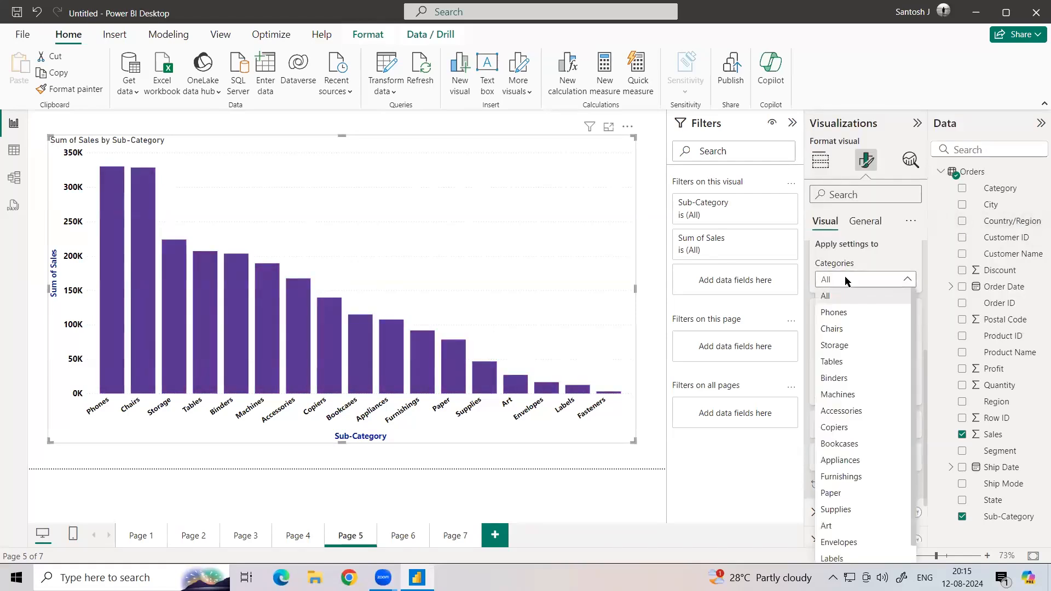
click(845, 278)
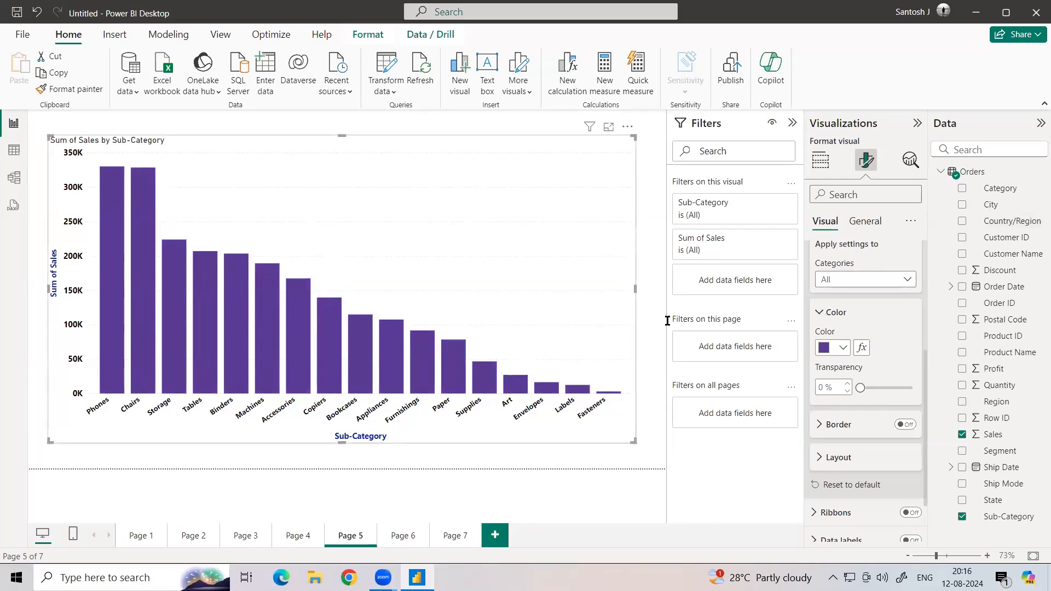
click(838, 280)
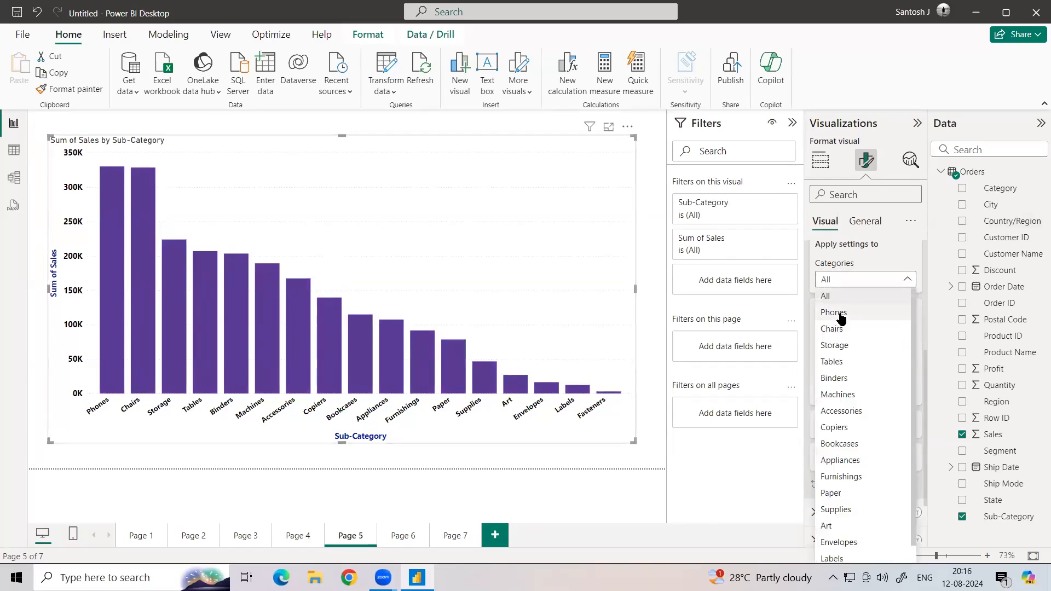
click(836, 313)
click(842, 347)
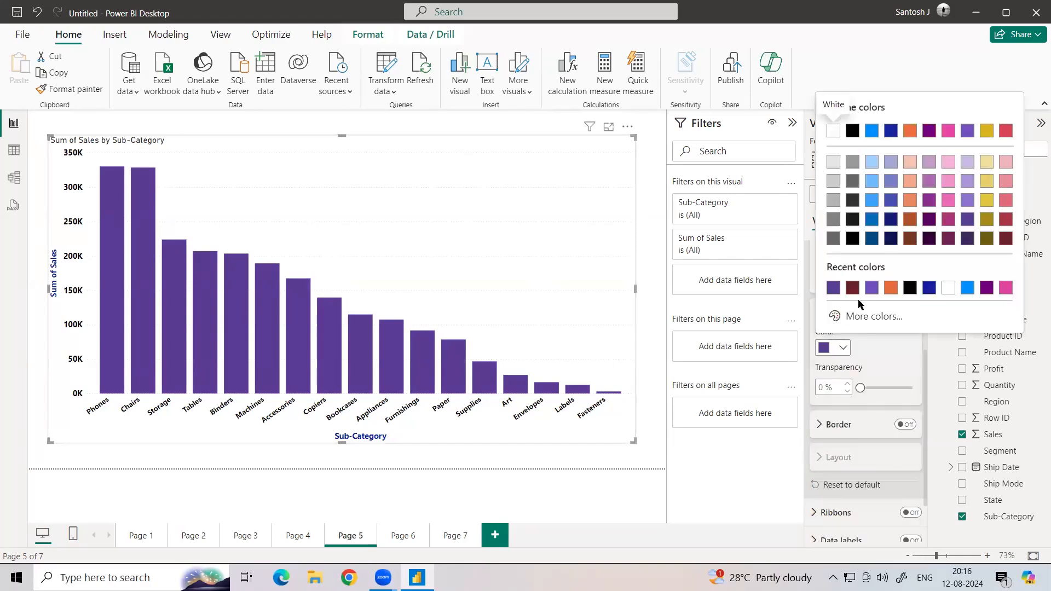
click(893, 288)
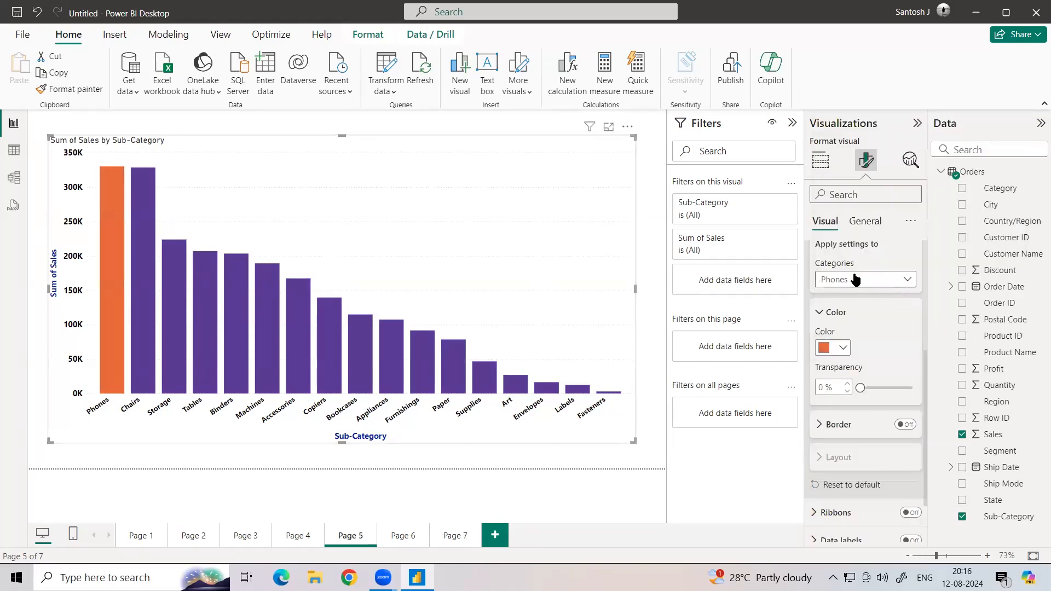
- Color the Chairs column in the darkest shade of the theme's purple
click(856, 278)
click(833, 328)
click(840, 349)
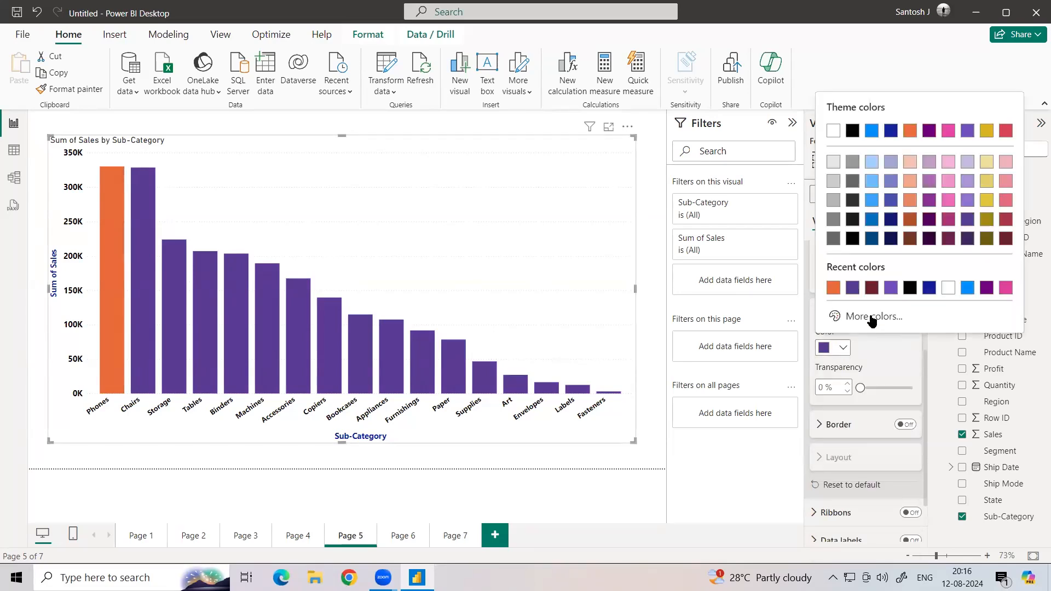
click(929, 239)
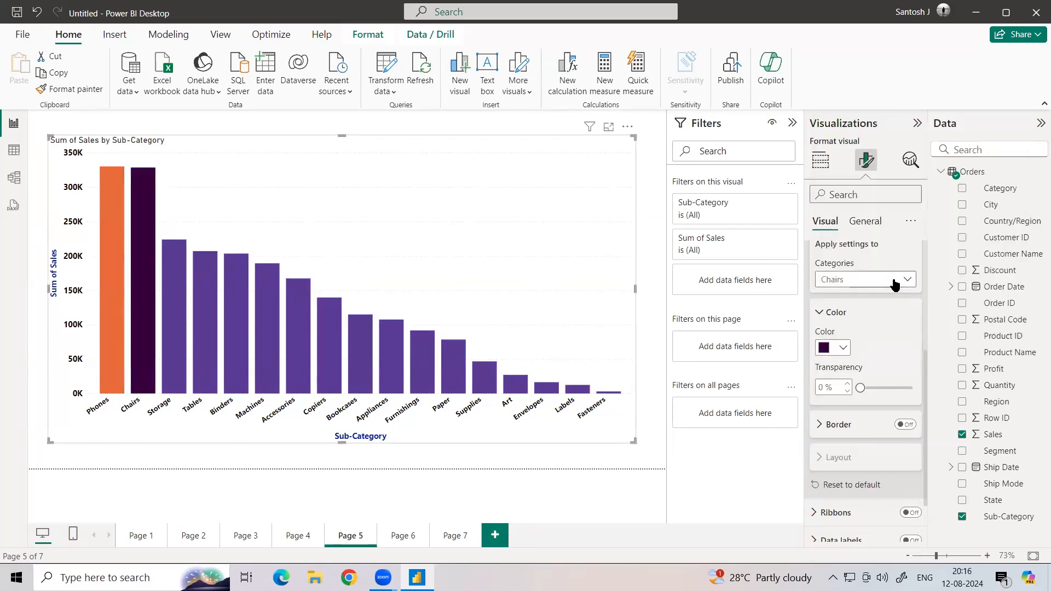
- Recolor the Tables column, first trying a dark violet and settling on the pink theme color
click(892, 280)
click(840, 361)
click(839, 350)
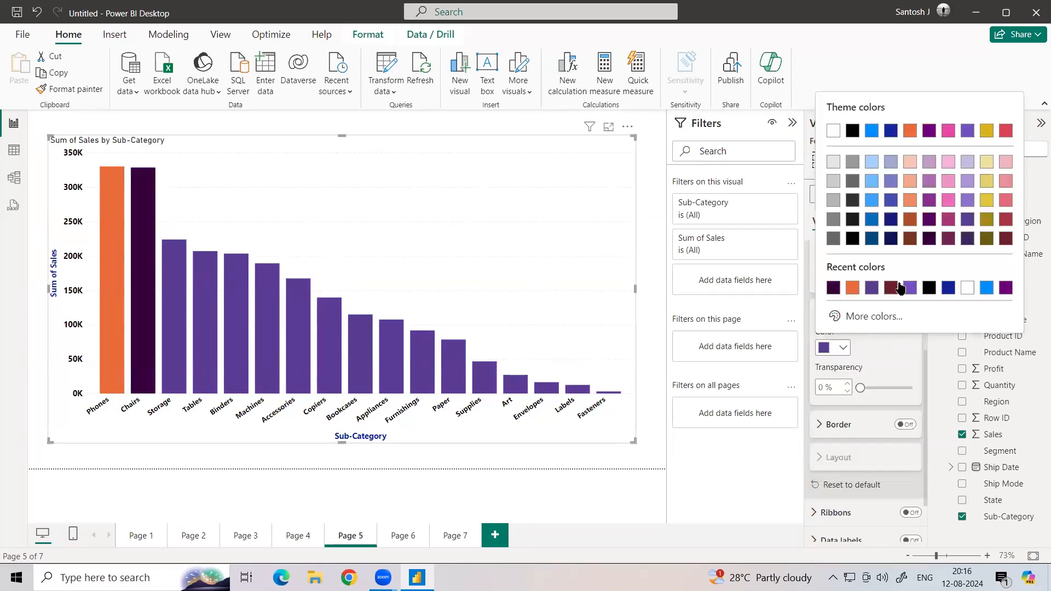
click(967, 239)
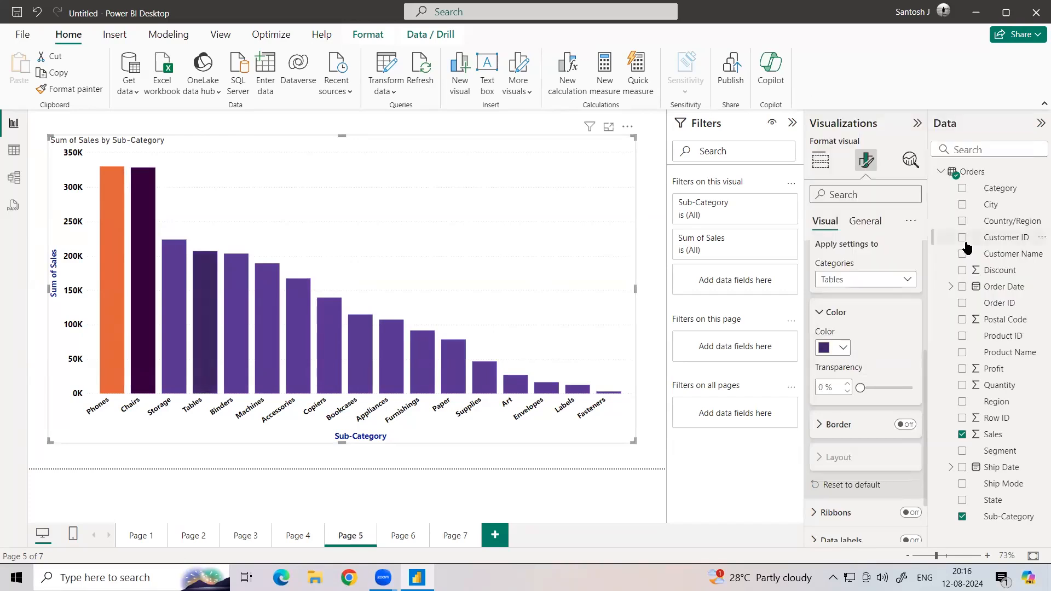
click(839, 348)
click(947, 133)
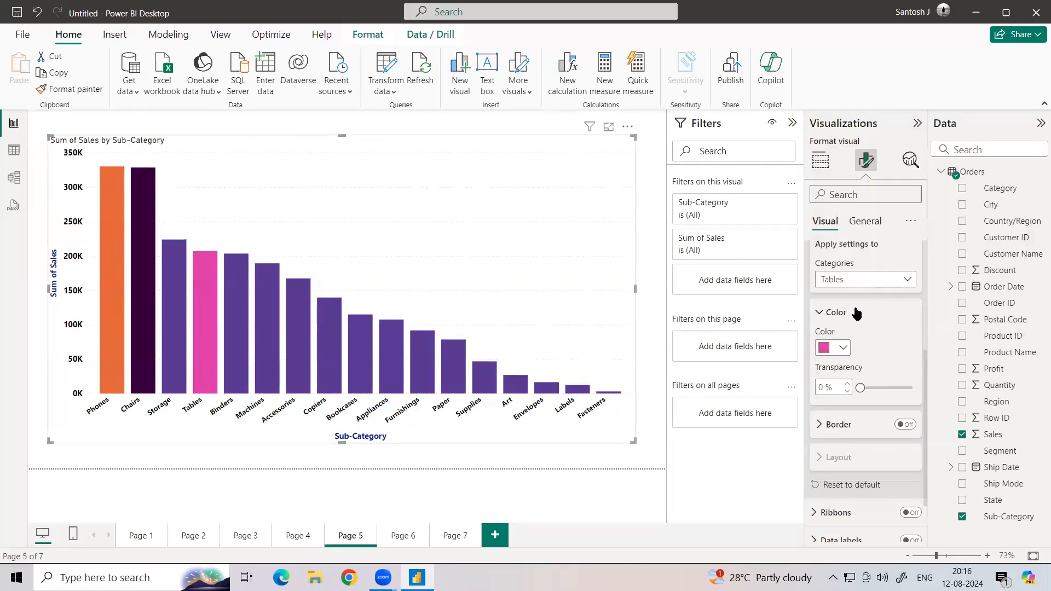
- Color the Binders column in a lighter shade of the yellow theme color
click(897, 279)
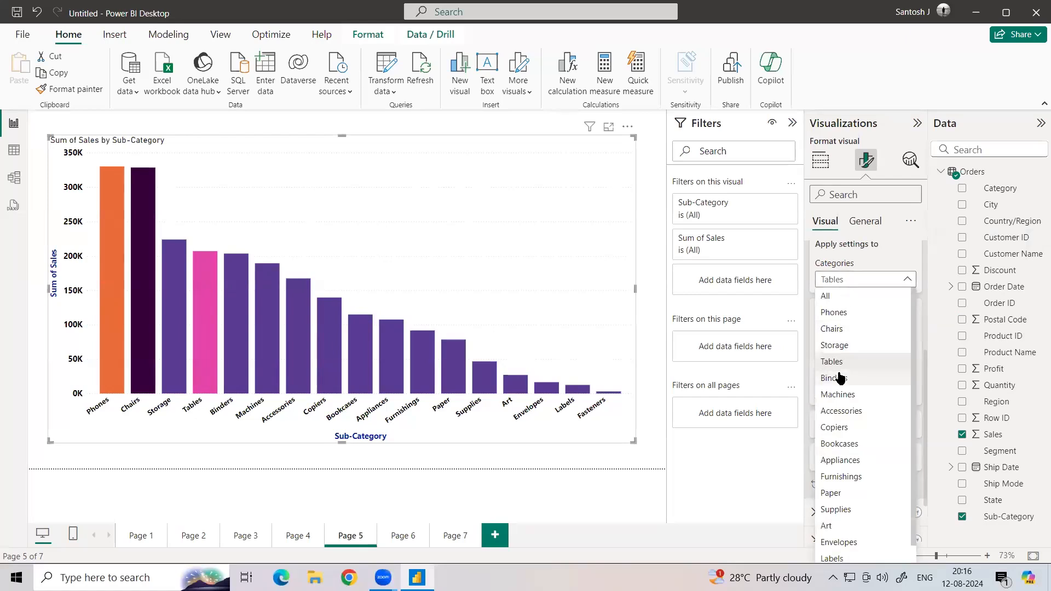
click(840, 378)
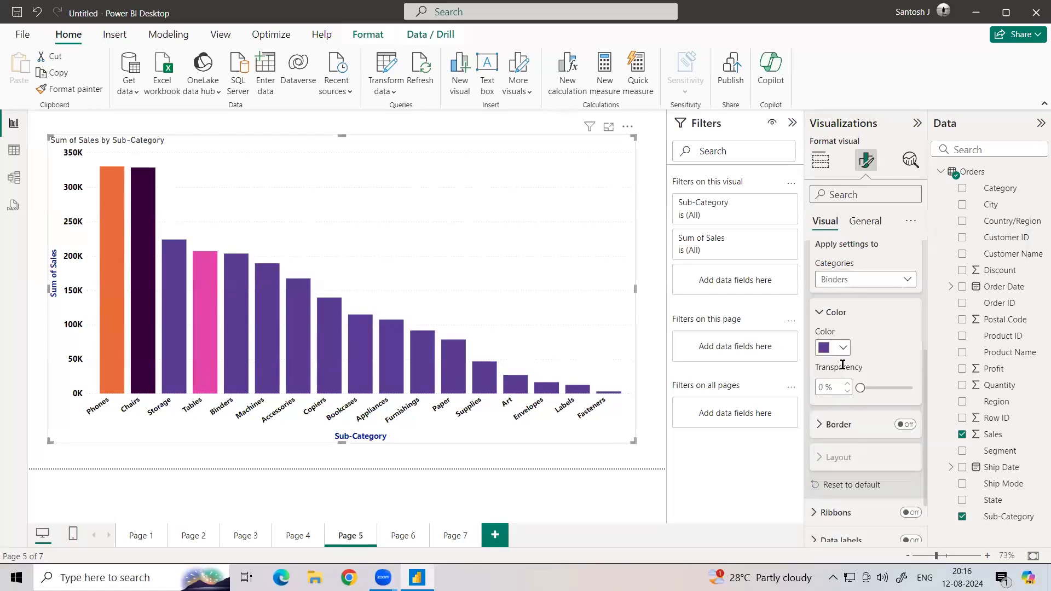
click(837, 348)
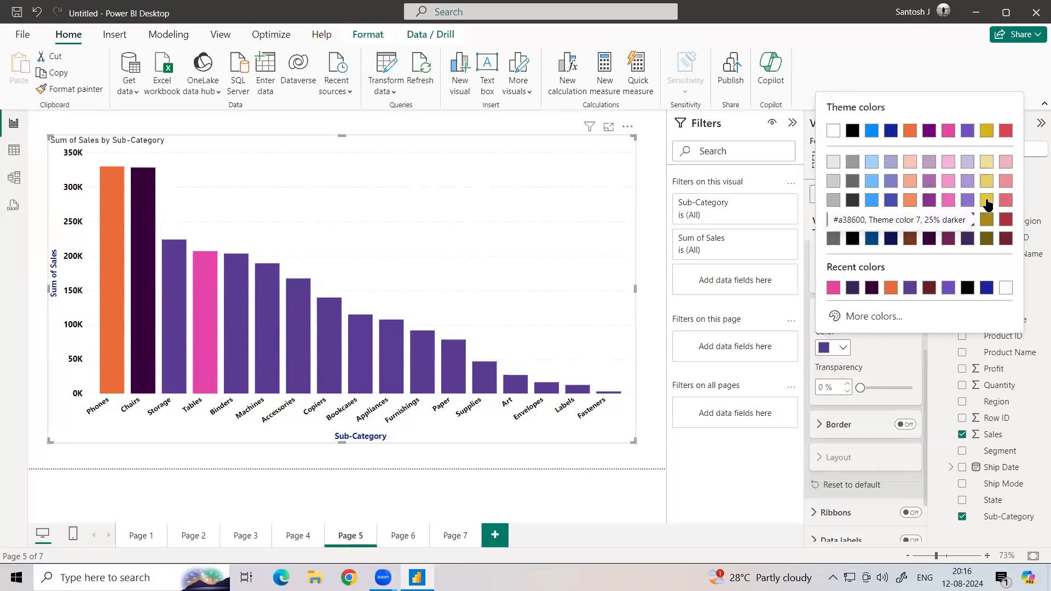
click(987, 201)
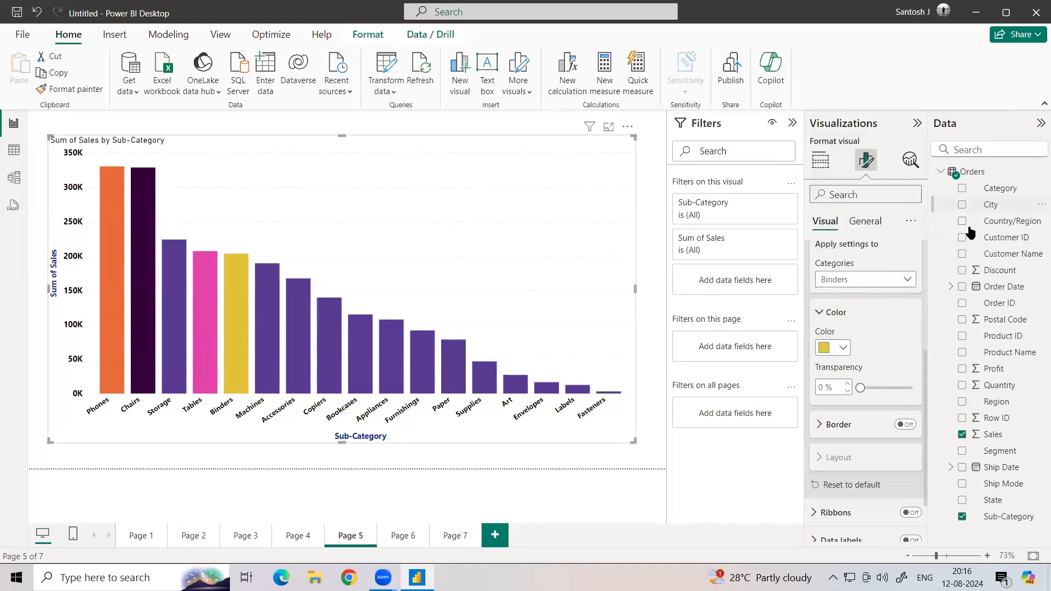
- Color the Machines column in the gray tint of the theme's black
click(844, 348)
click(866, 338)
click(855, 281)
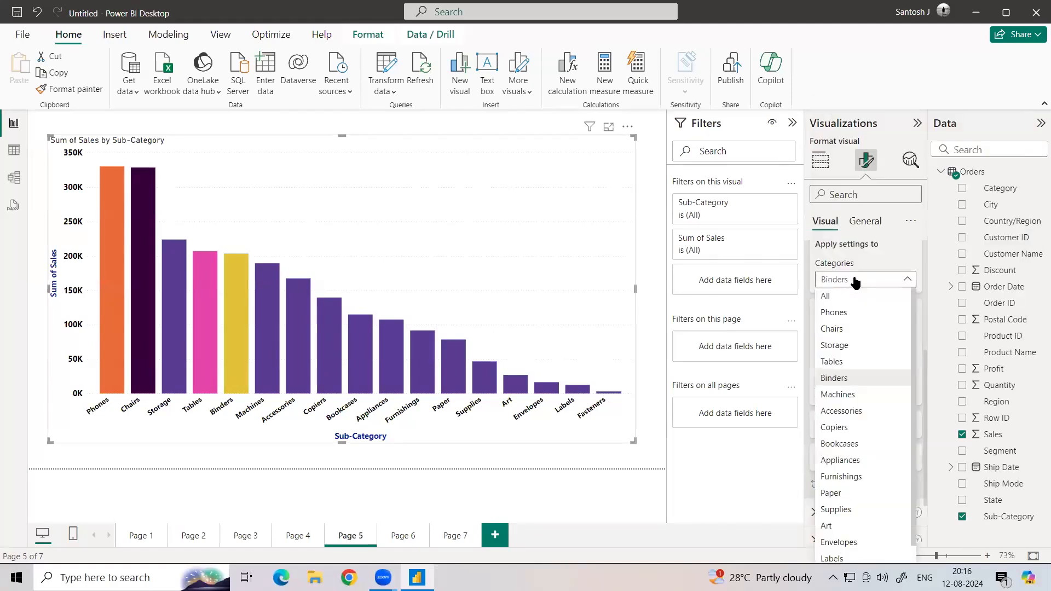
click(850, 394)
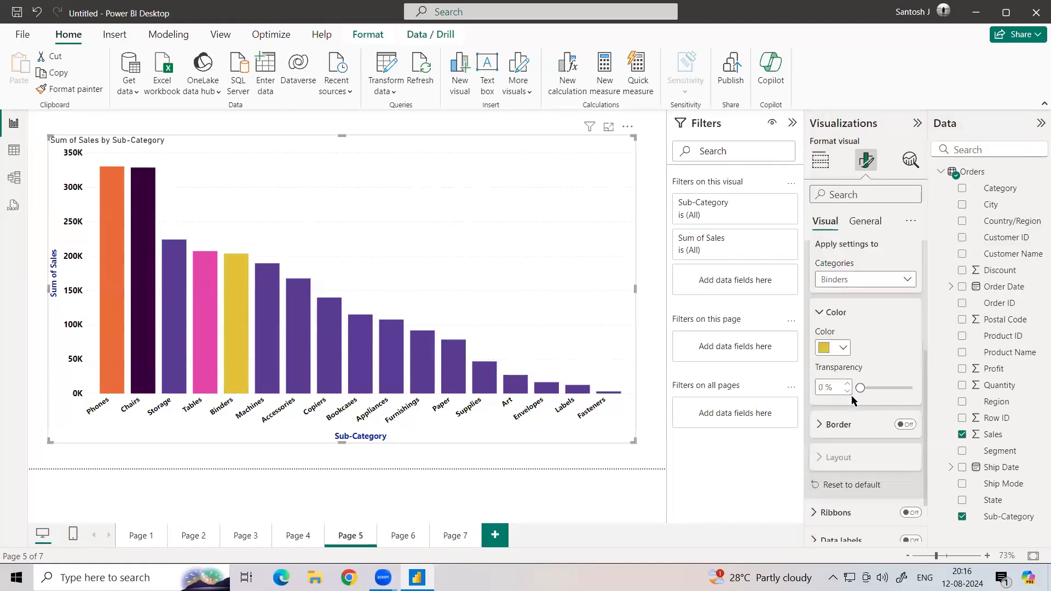
click(843, 348)
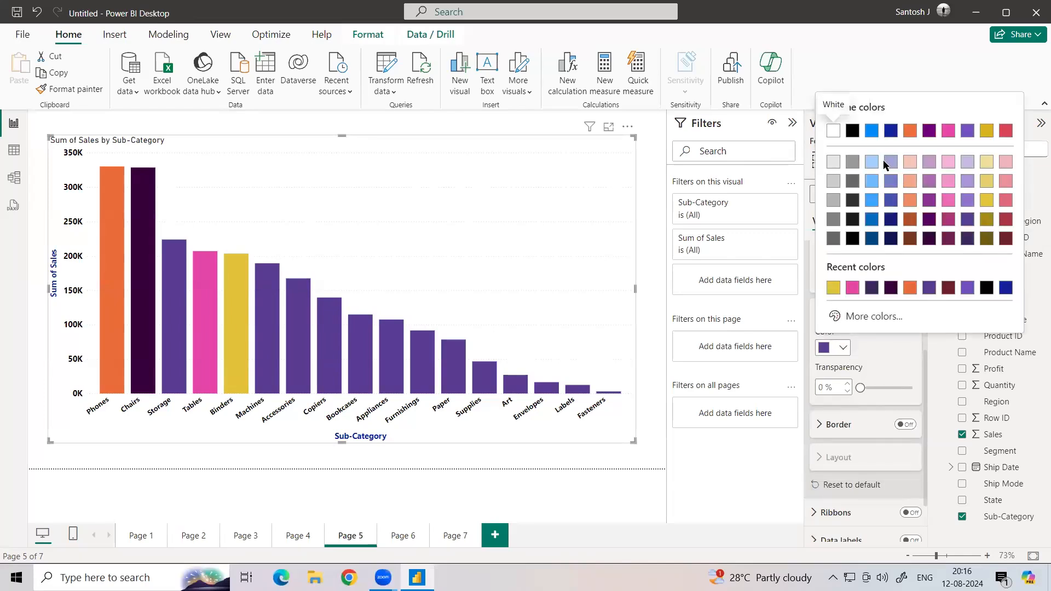
click(852, 163)
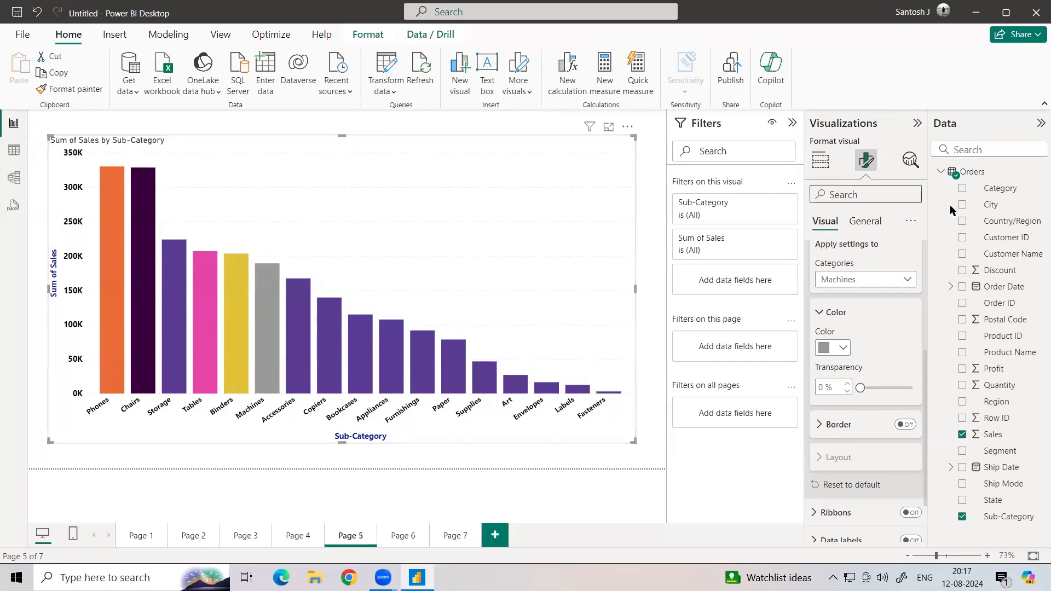
- Recolor the Phones column in the medium purple from the recently used colors
click(865, 280)
click(838, 312)
click(844, 348)
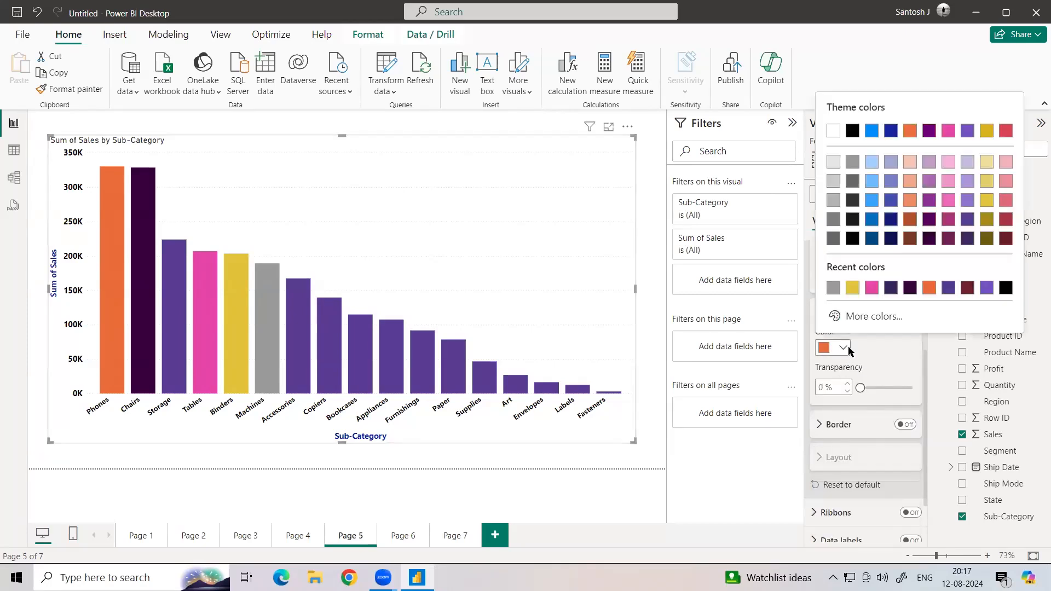
click(985, 289)
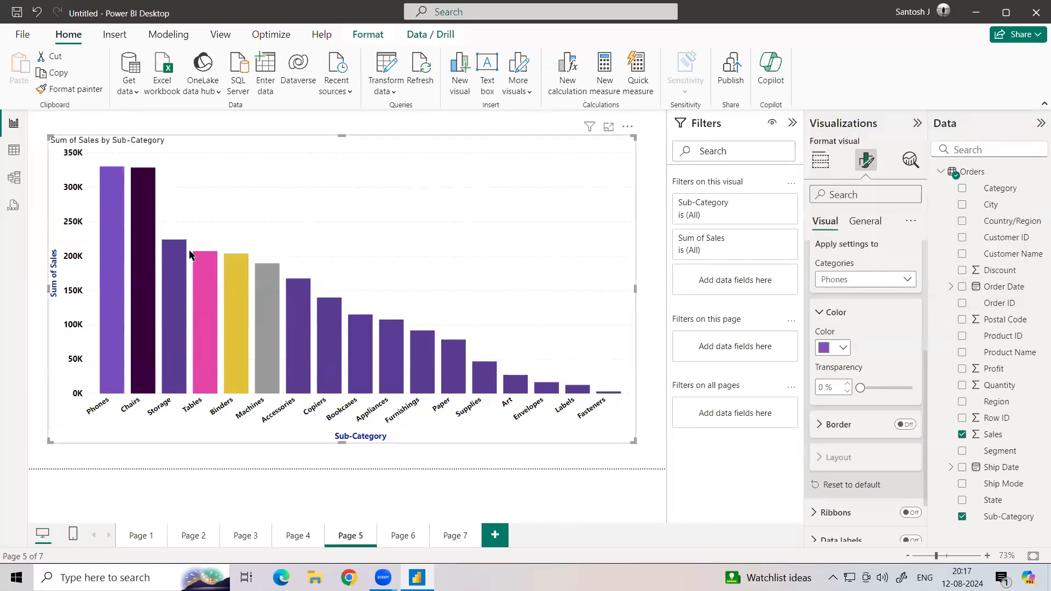
- Reset the column formatting to default and color all columns dark navy, after trying a lighter blue shade
click(844, 486)
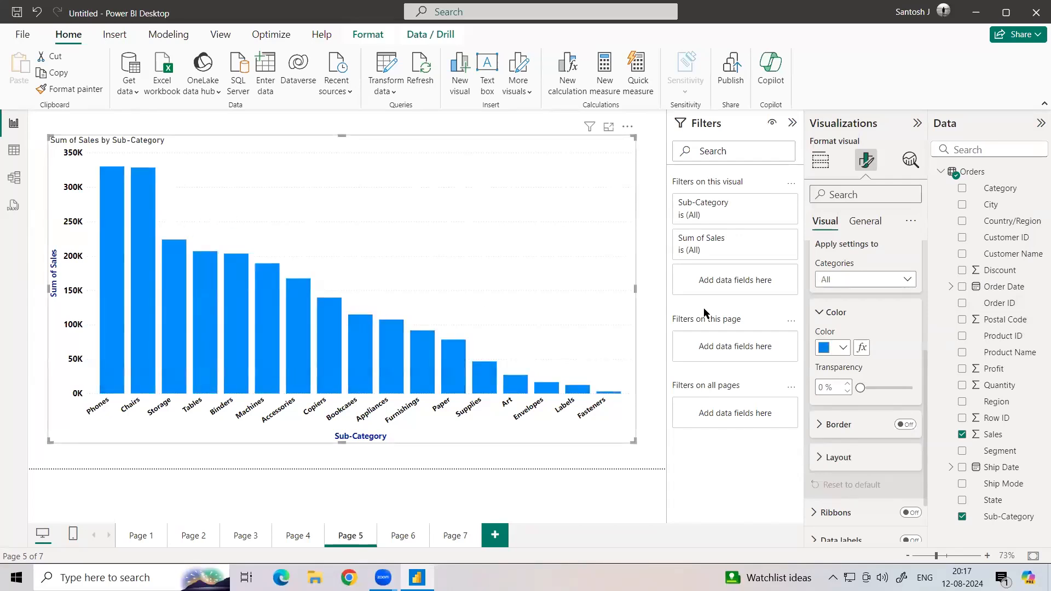
click(844, 349)
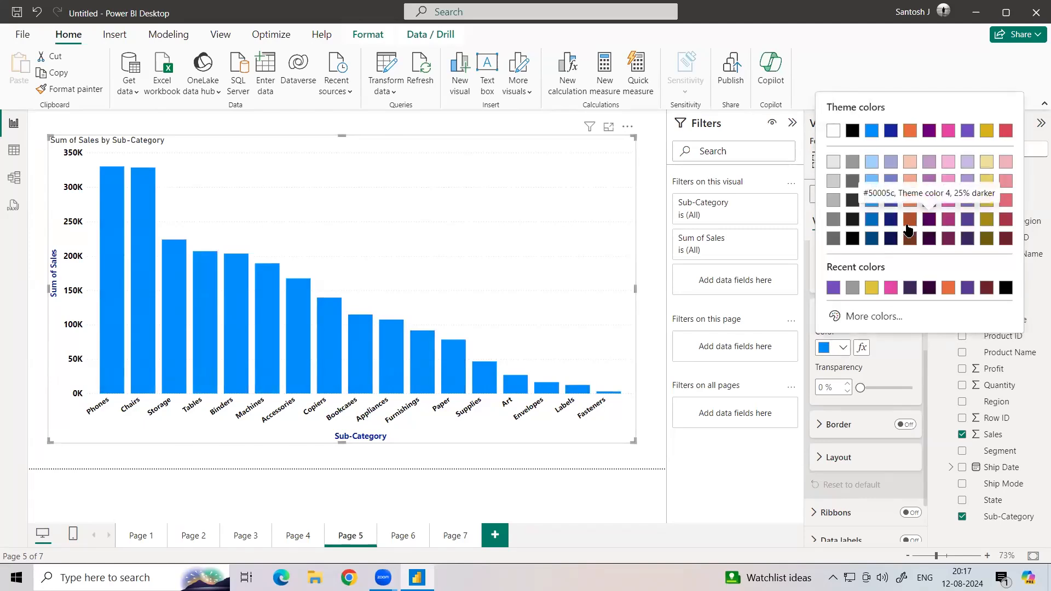
click(892, 204)
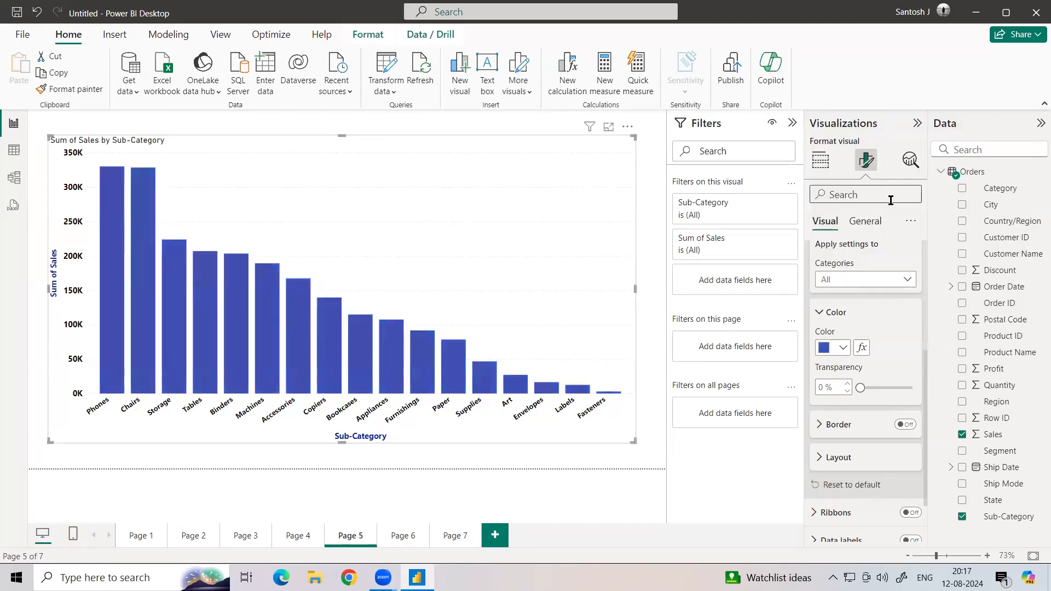
click(844, 350)
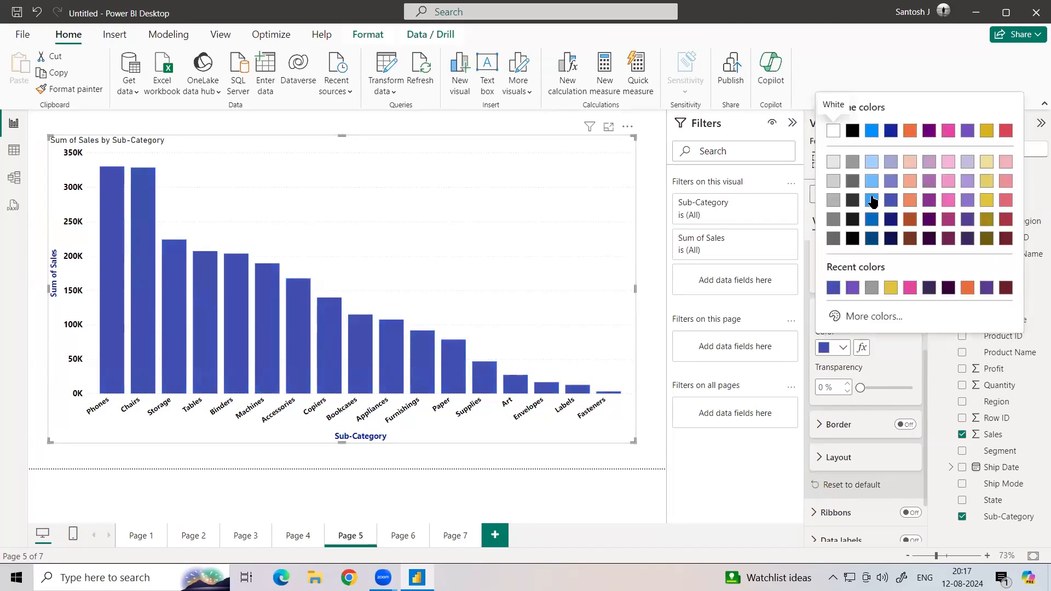
click(892, 219)
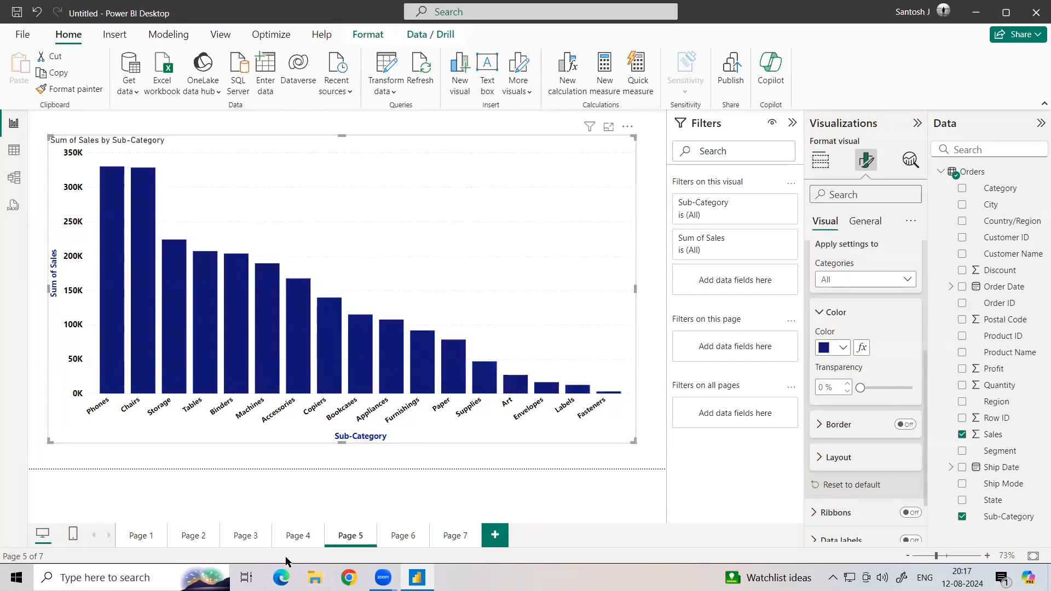
- Compare the unformatted chart on Page 4 with the formatted one on Page 5, checking the sales tooltips of individual columns
click(287, 542)
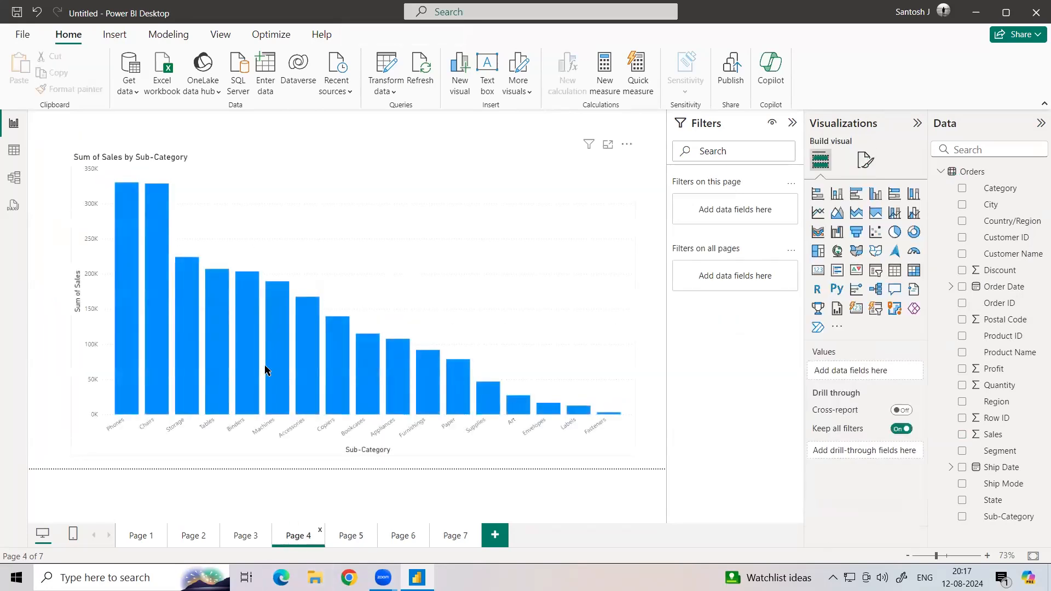
click(349, 537)
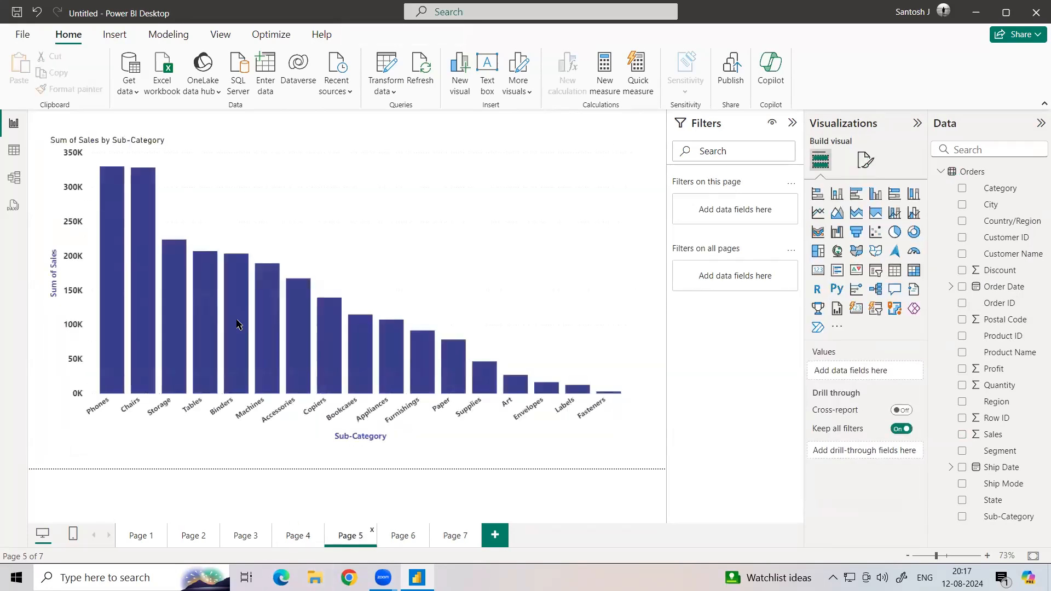
click(485, 230)
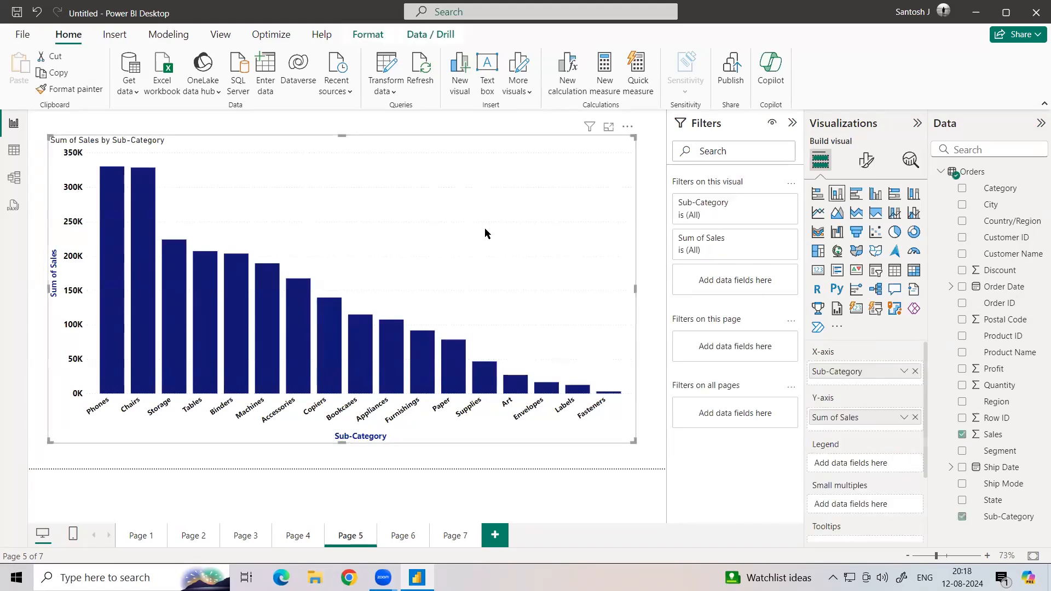
click(866, 162)
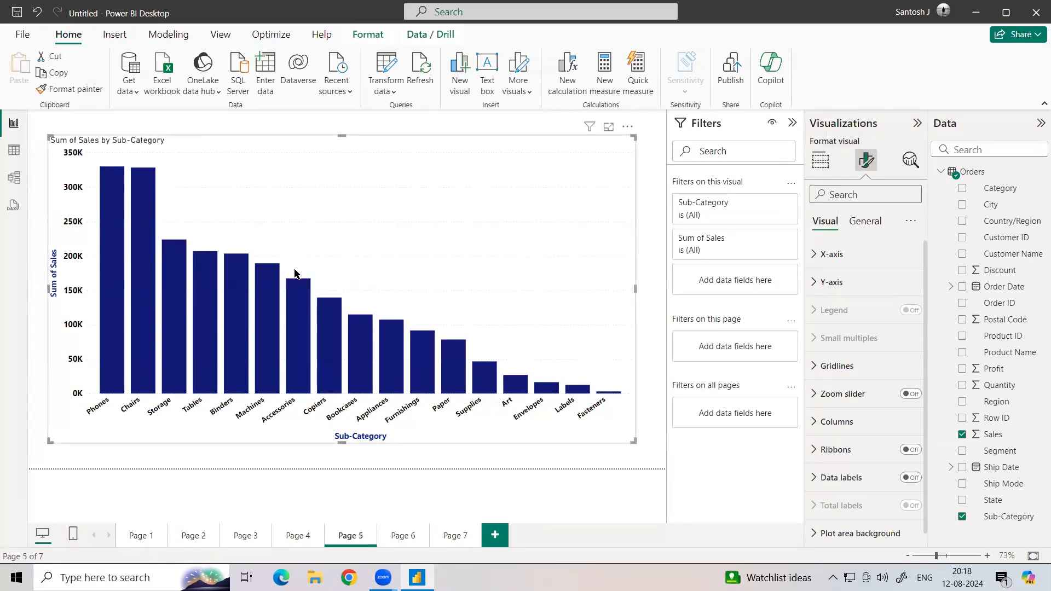
click(304, 535)
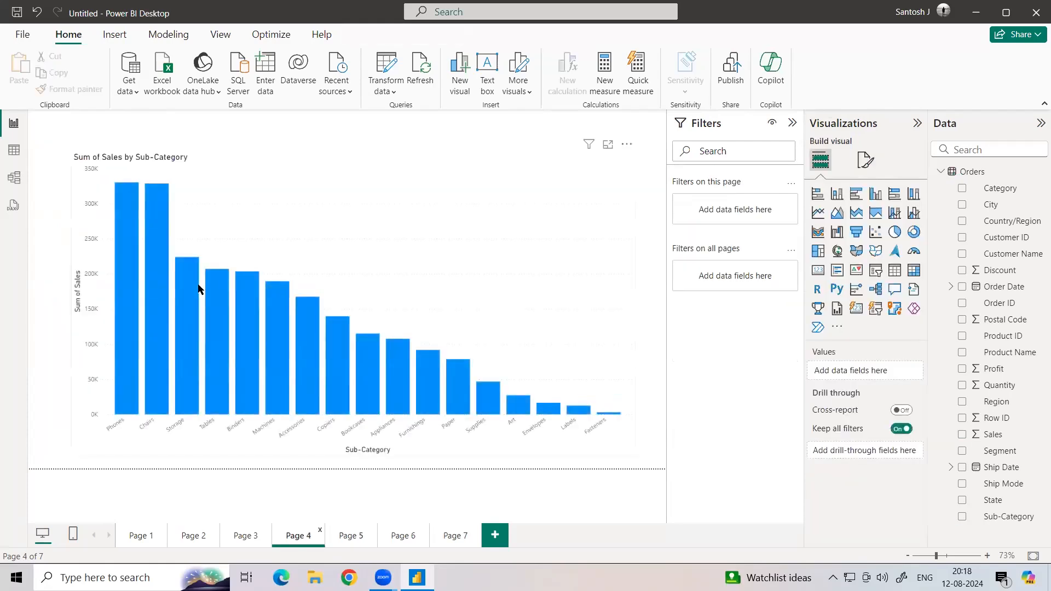
mouse_move(192, 284)
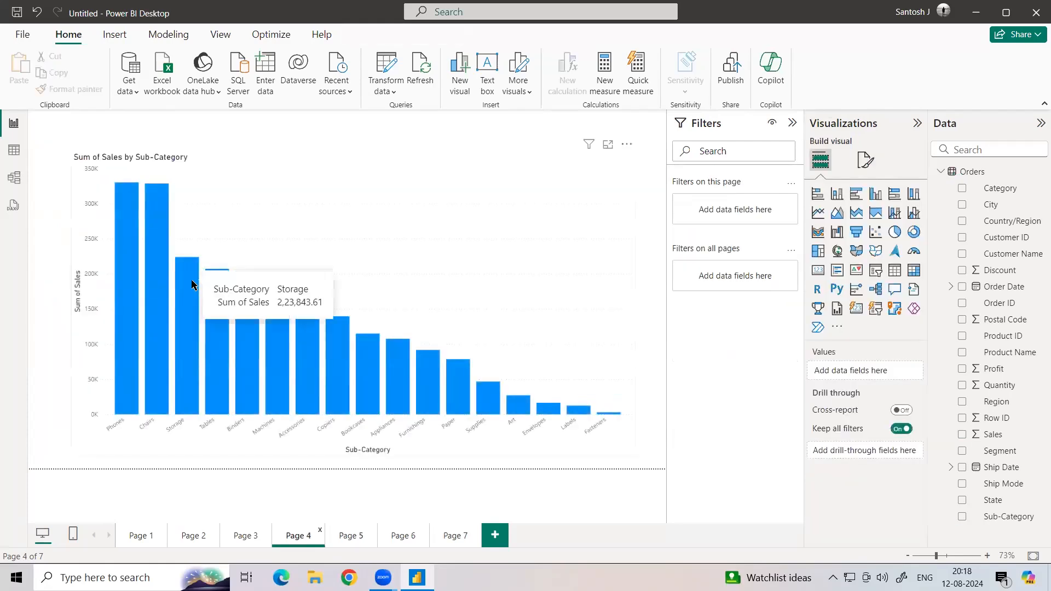
mouse_move(126, 262)
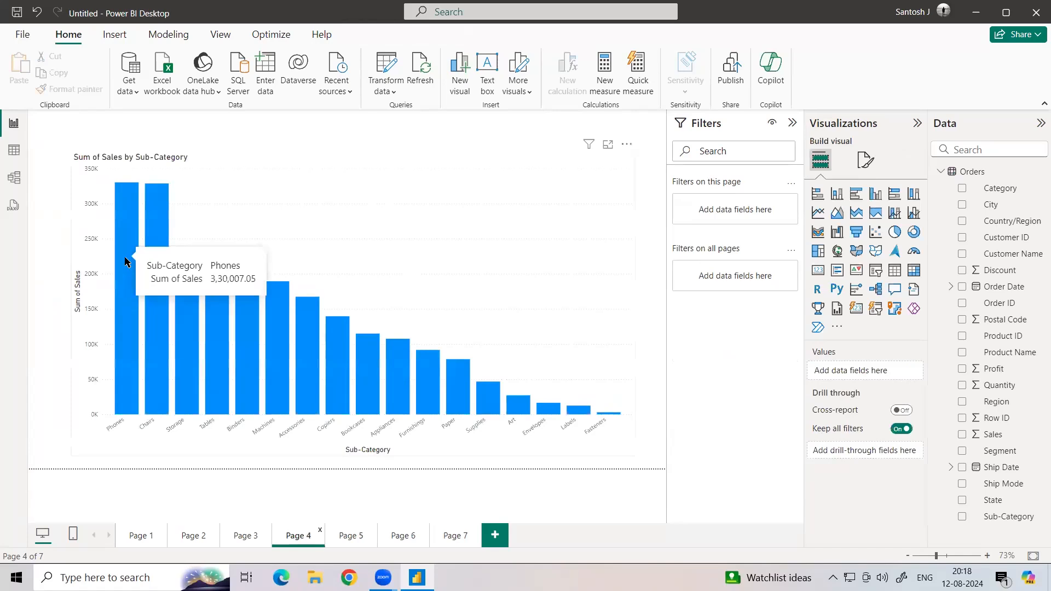
mouse_move(153, 250)
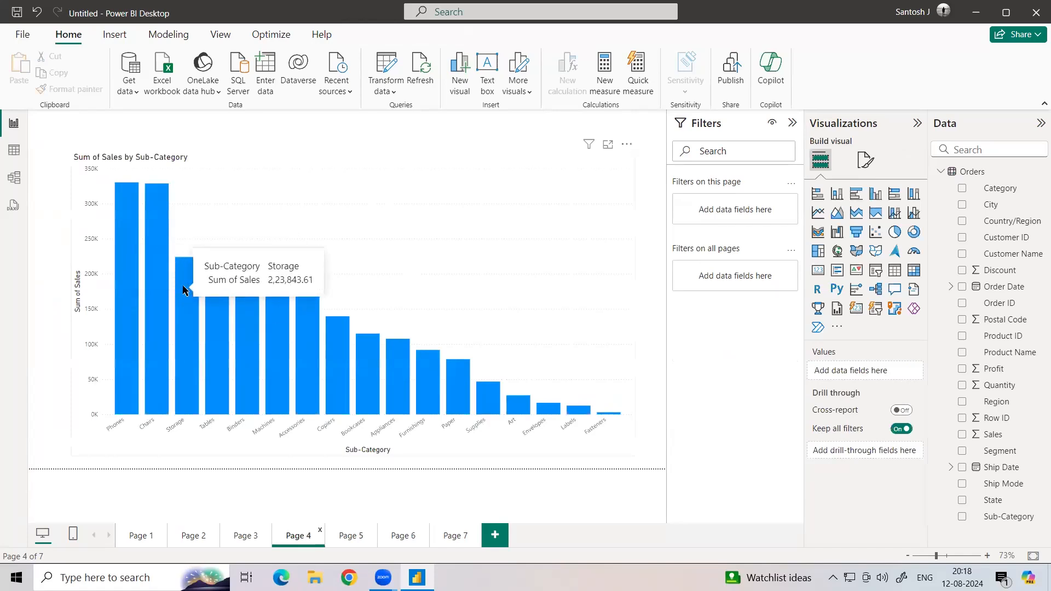
click(348, 535)
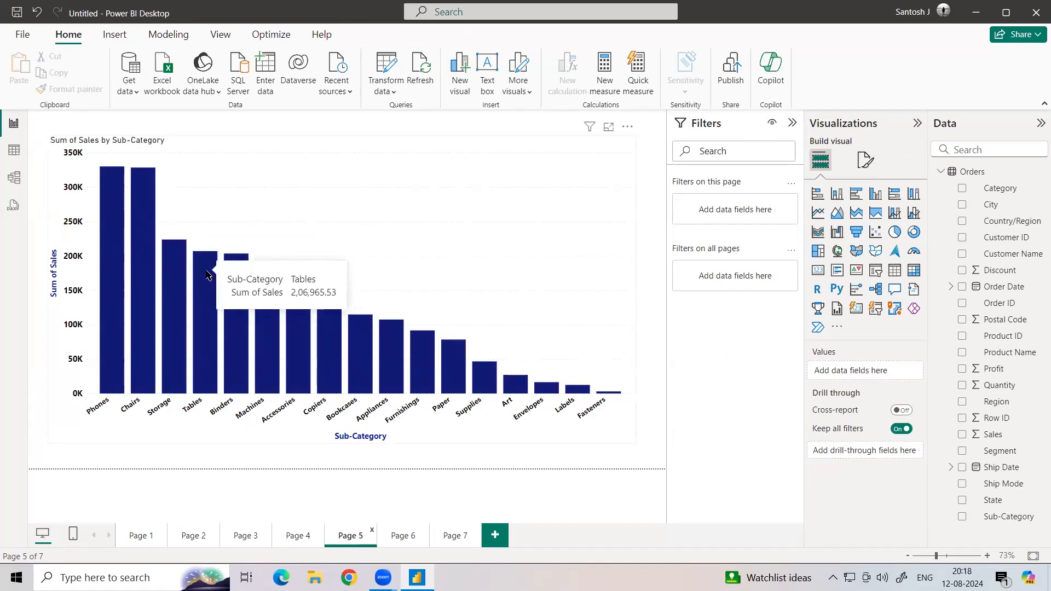
mouse_move(230, 284)
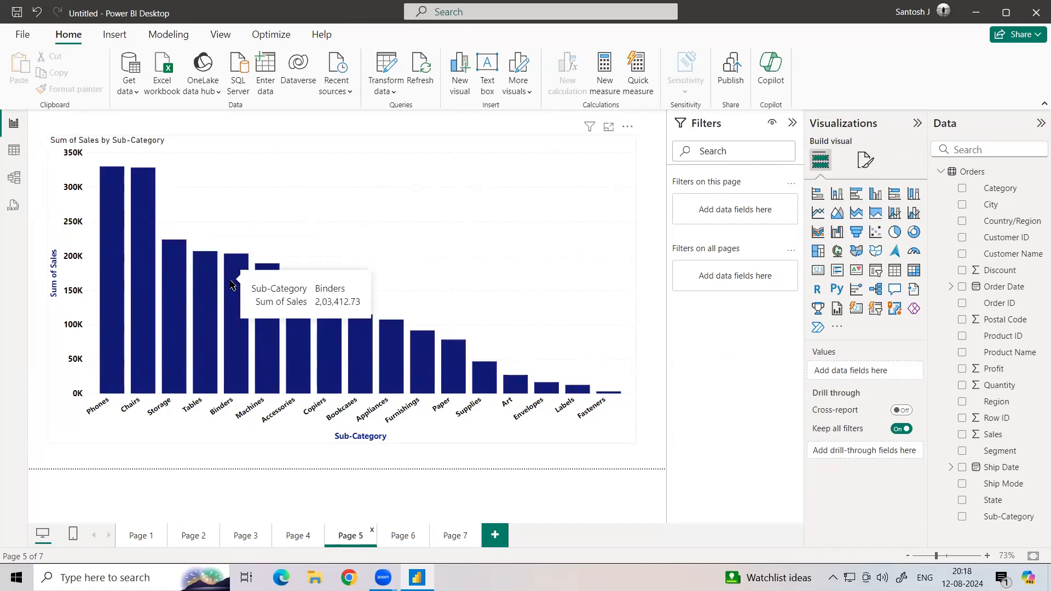
mouse_move(266, 282)
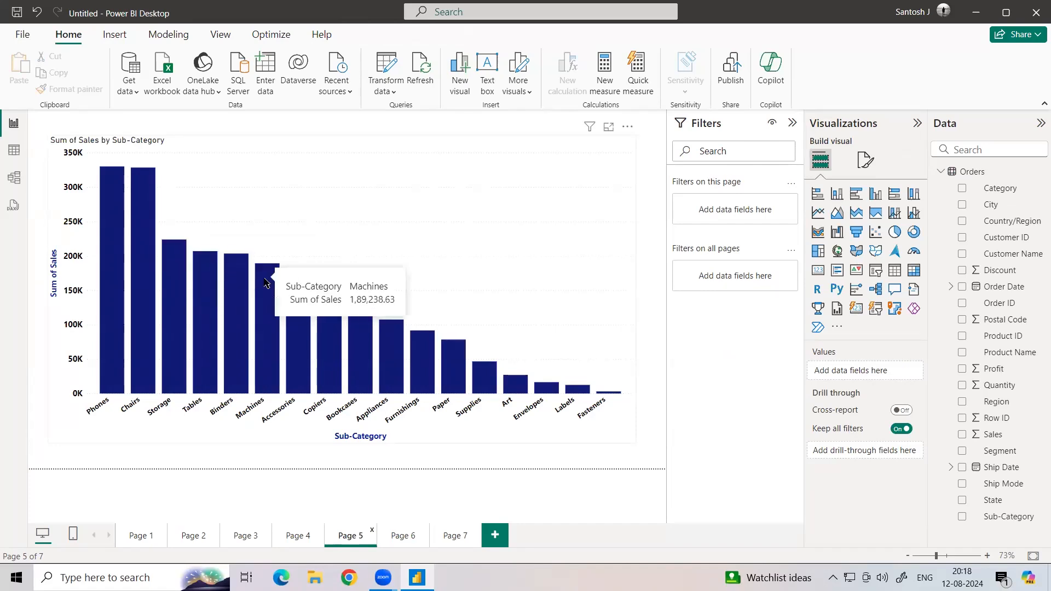
- Turn on data labels for the Page 5 chart and enlarge the chart slightly from its lower-right corner
click(610, 241)
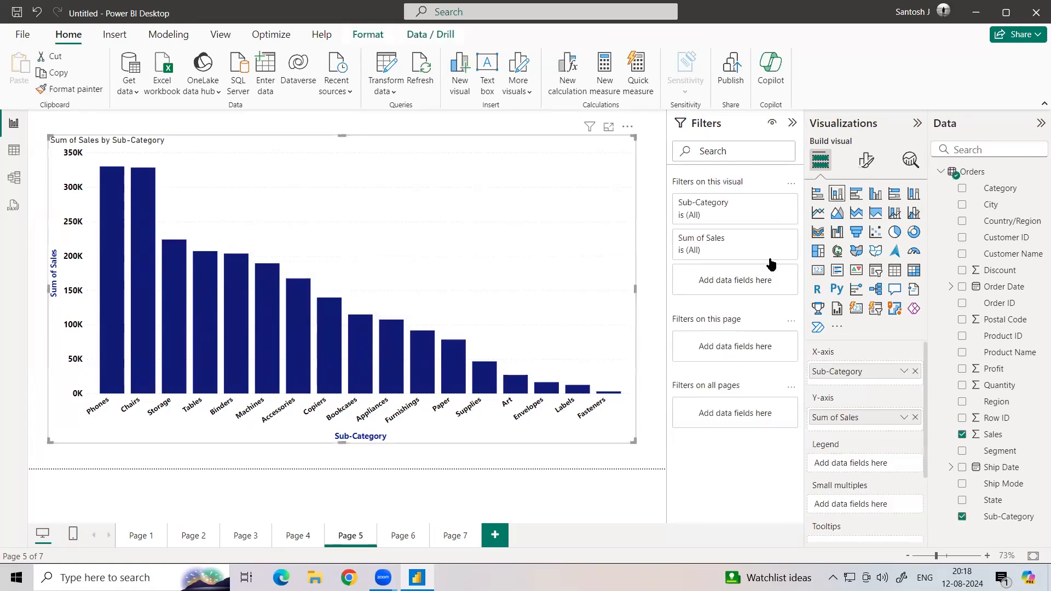
click(868, 160)
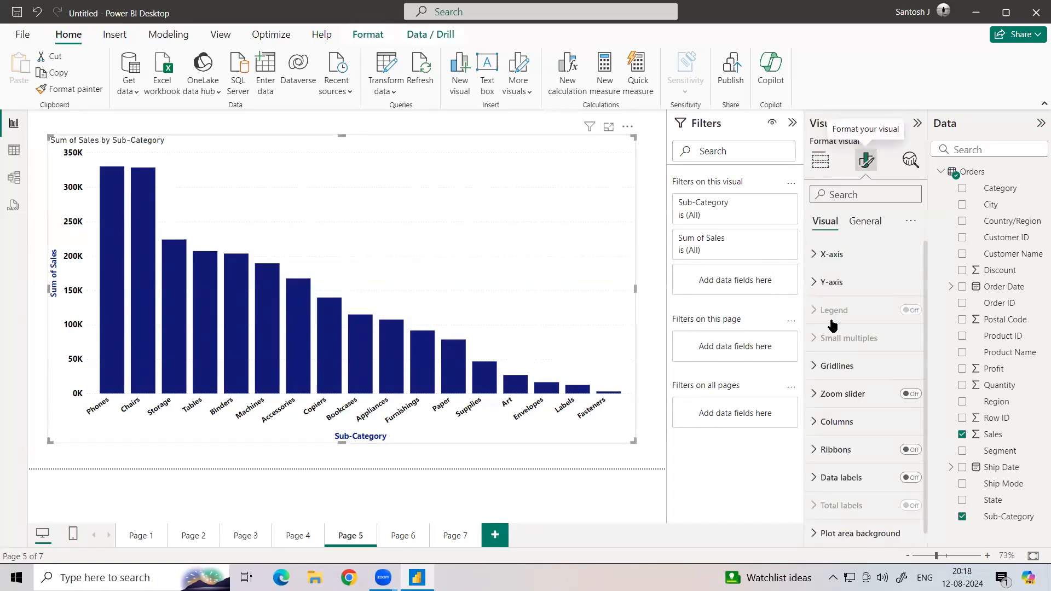
click(918, 478)
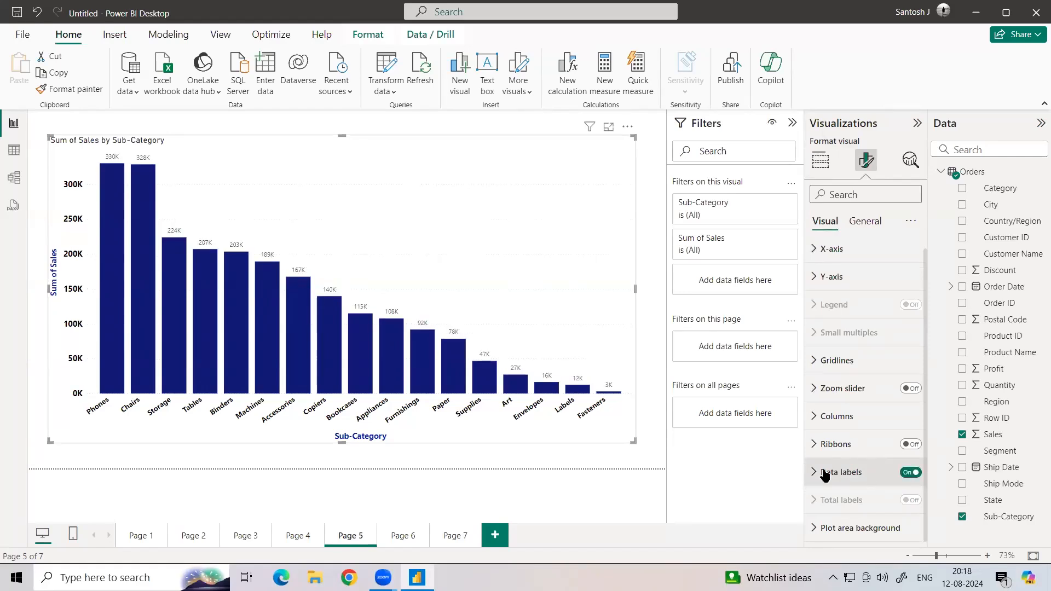
drag(633, 440, 645, 454)
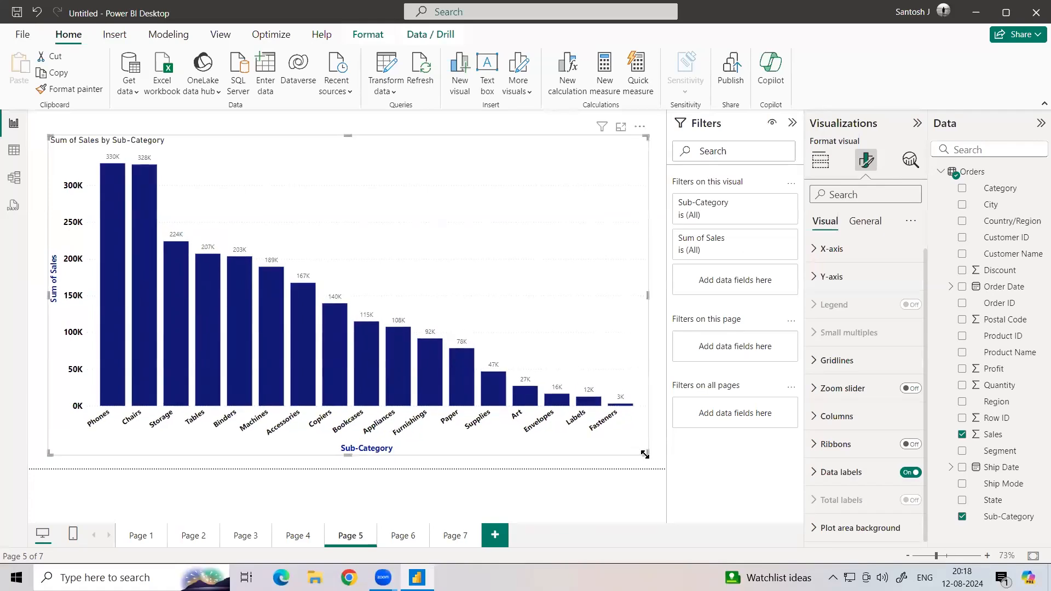
- Try the Vertical orientation for the data labels and set it back to Horizontal
click(816, 472)
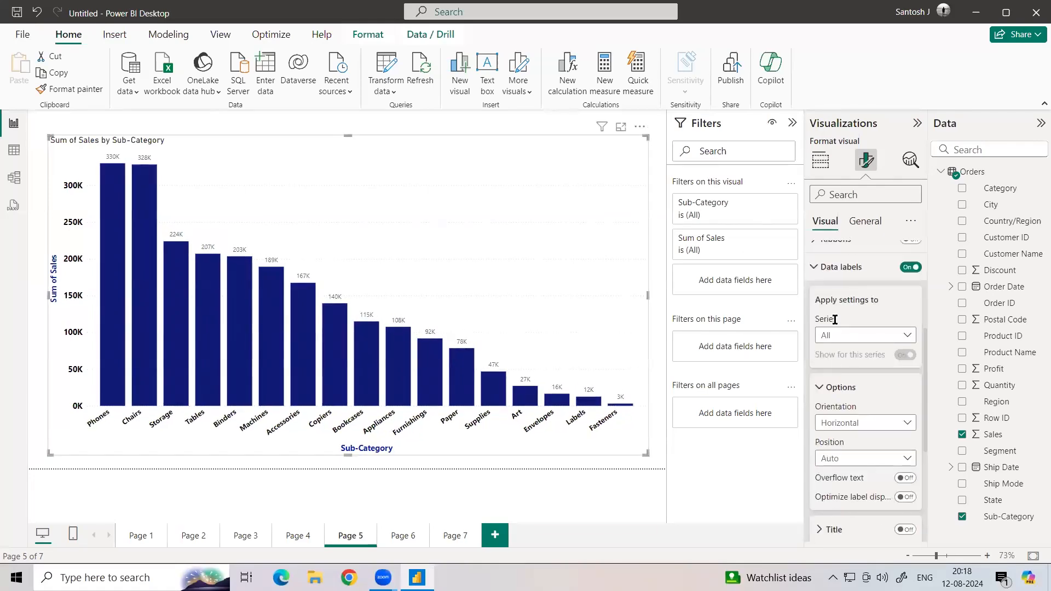
click(865, 423)
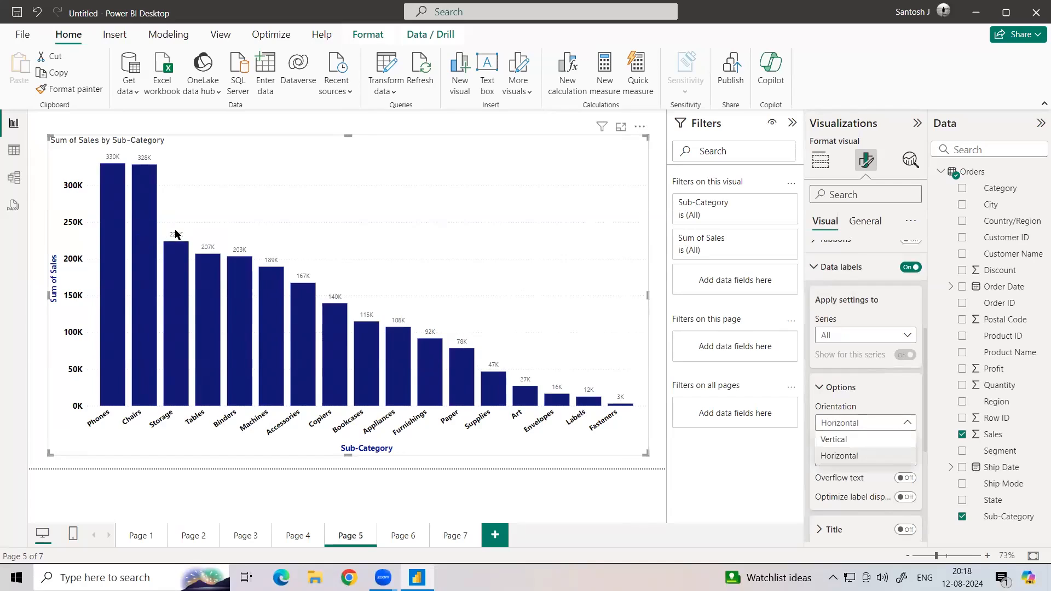
click(835, 460)
click(838, 422)
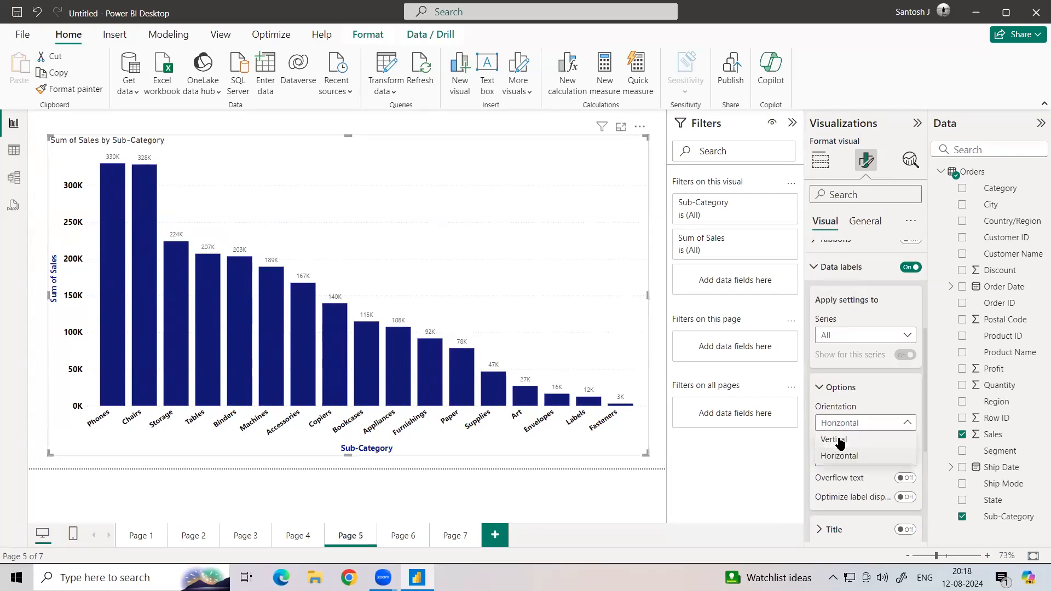
click(838, 440)
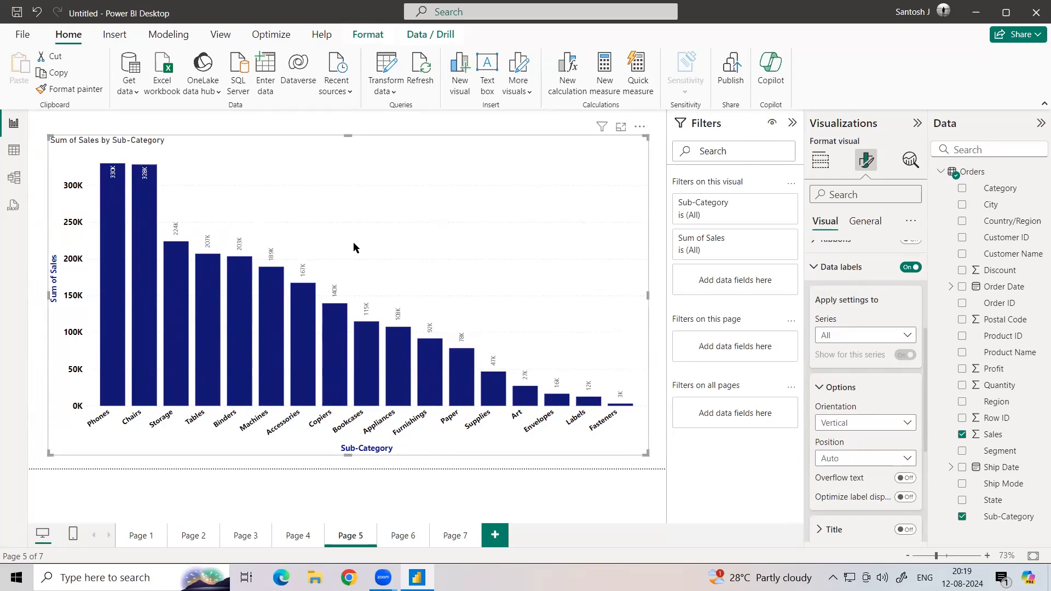
click(840, 422)
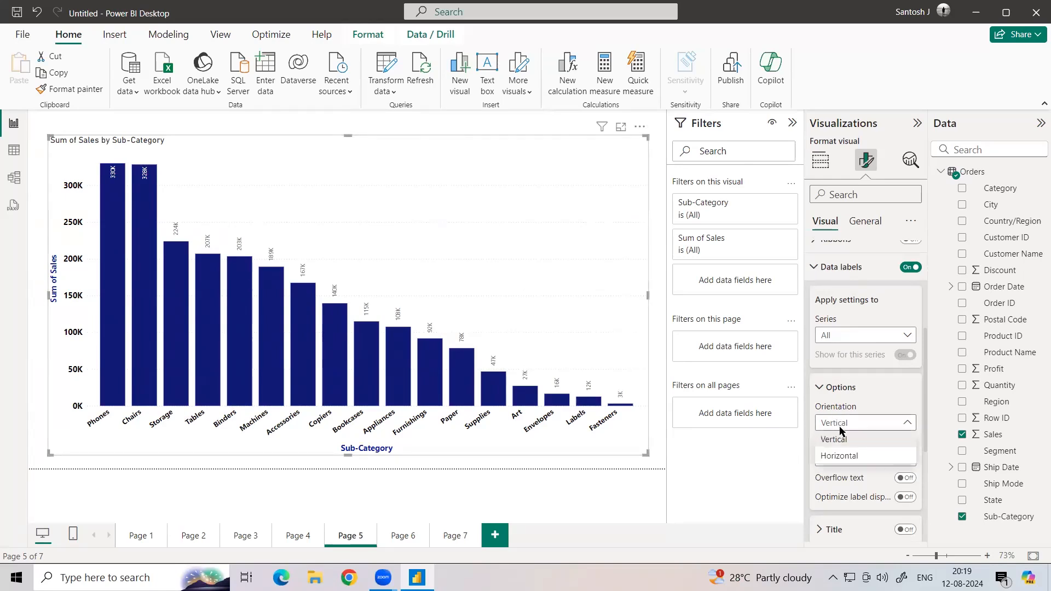
click(840, 456)
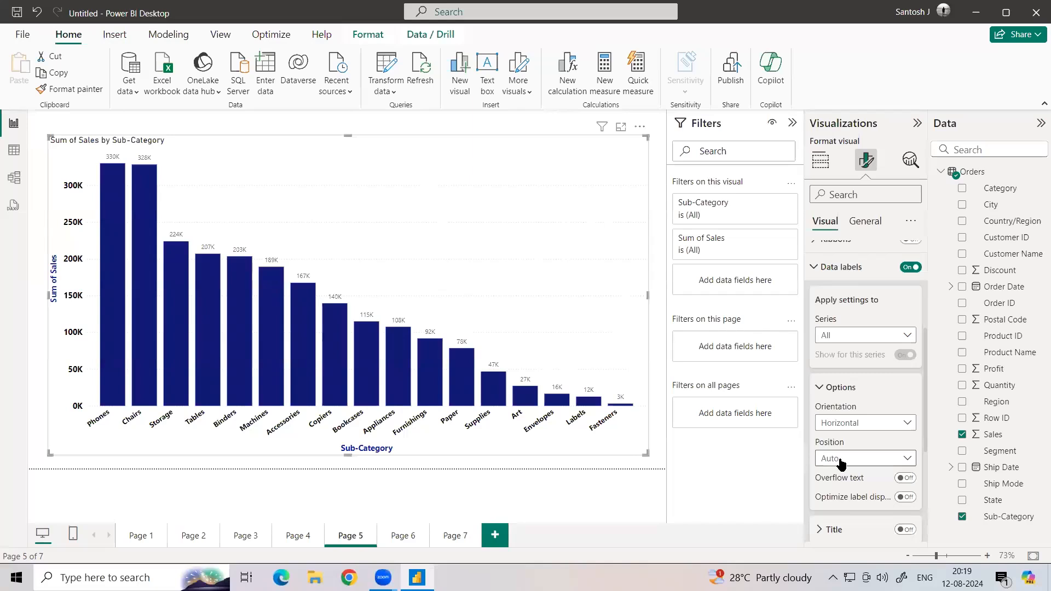
- Review the data label settings and the available orientation choices, keeping Horizontal selected
scroll(841, 445, up, 4)
scroll(826, 309, down, 6)
scroll(828, 353, up, 3)
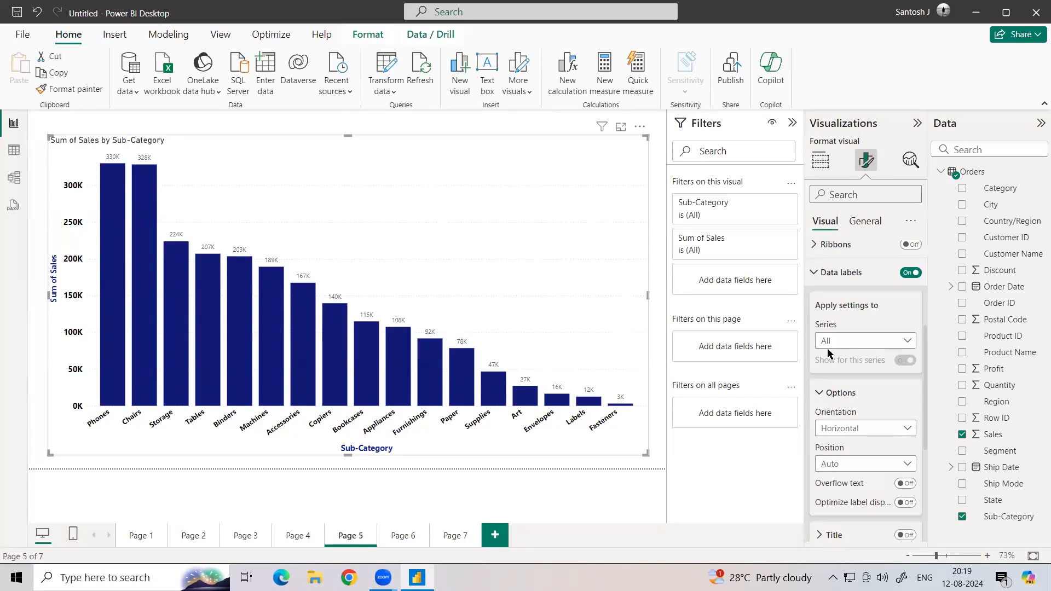
scroll(829, 353, down, 3)
scroll(835, 305, up, 3)
click(849, 434)
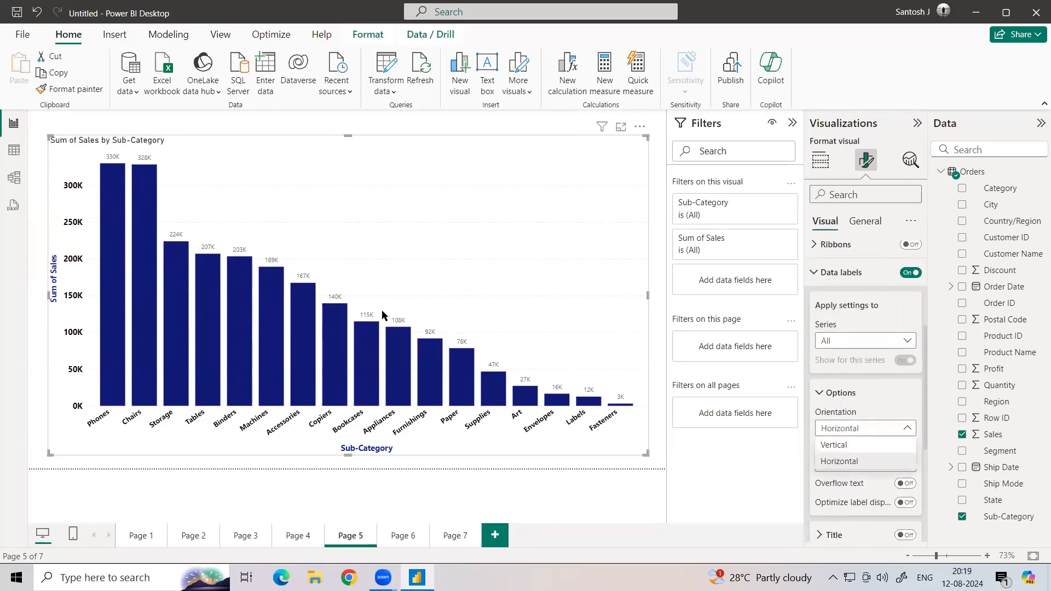
click(833, 461)
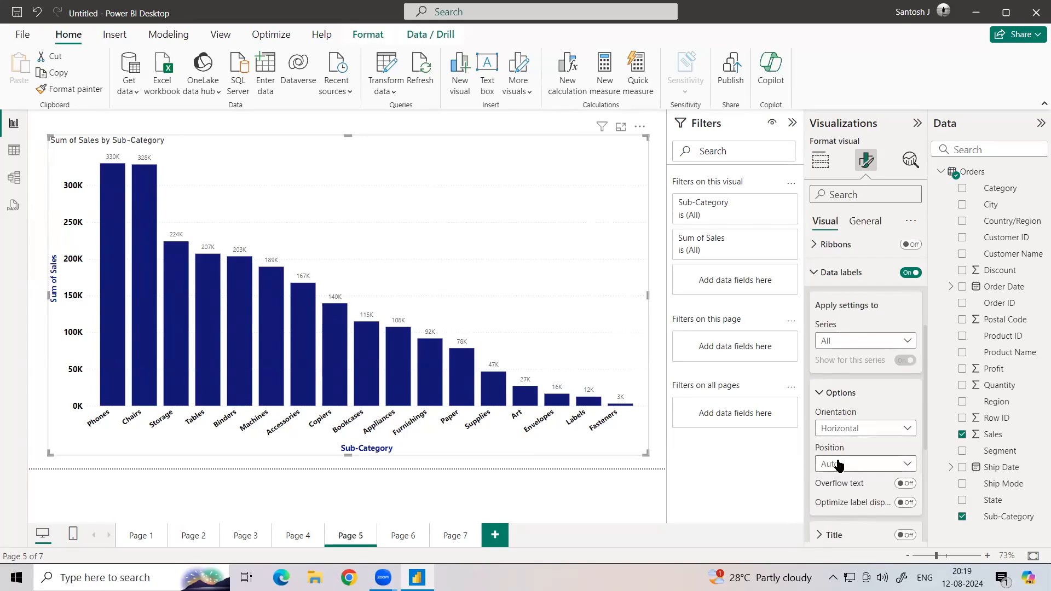
- Try the Inside end, Outside end, Inside center and Inside base positions for the chart's data labels
click(839, 466)
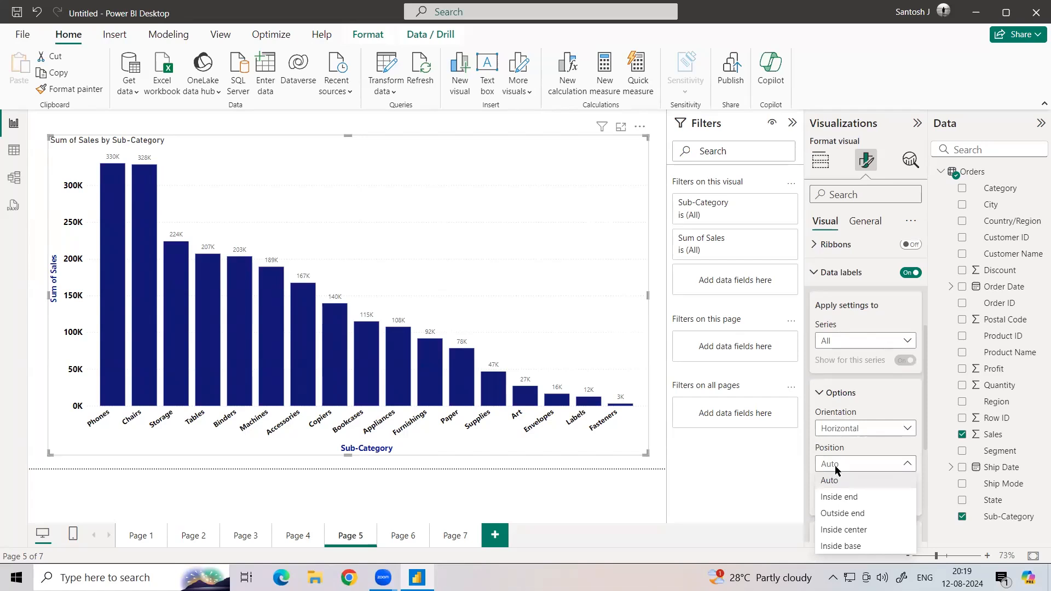
click(834, 499)
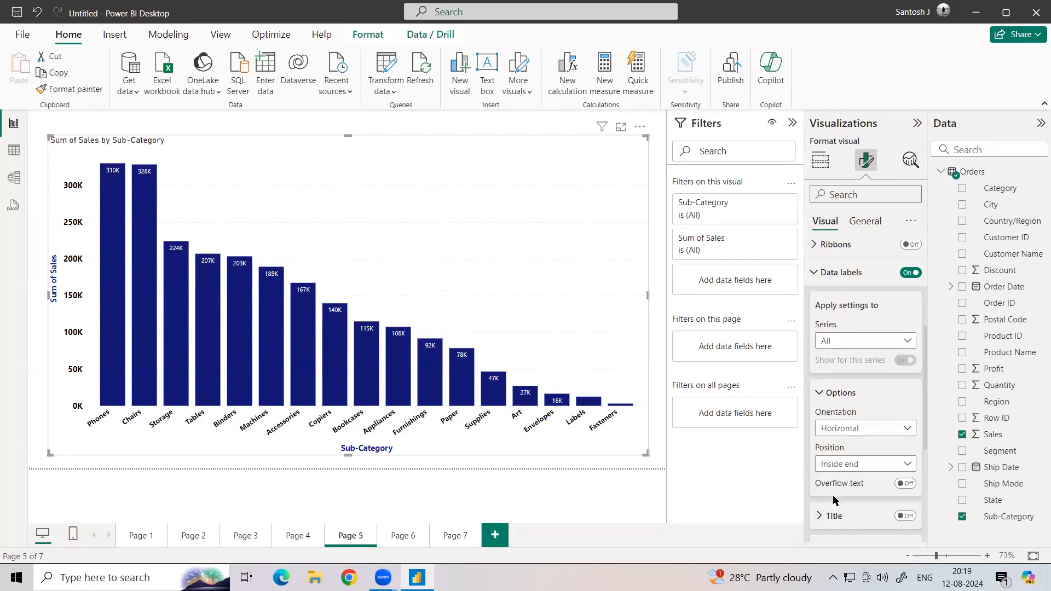
click(860, 465)
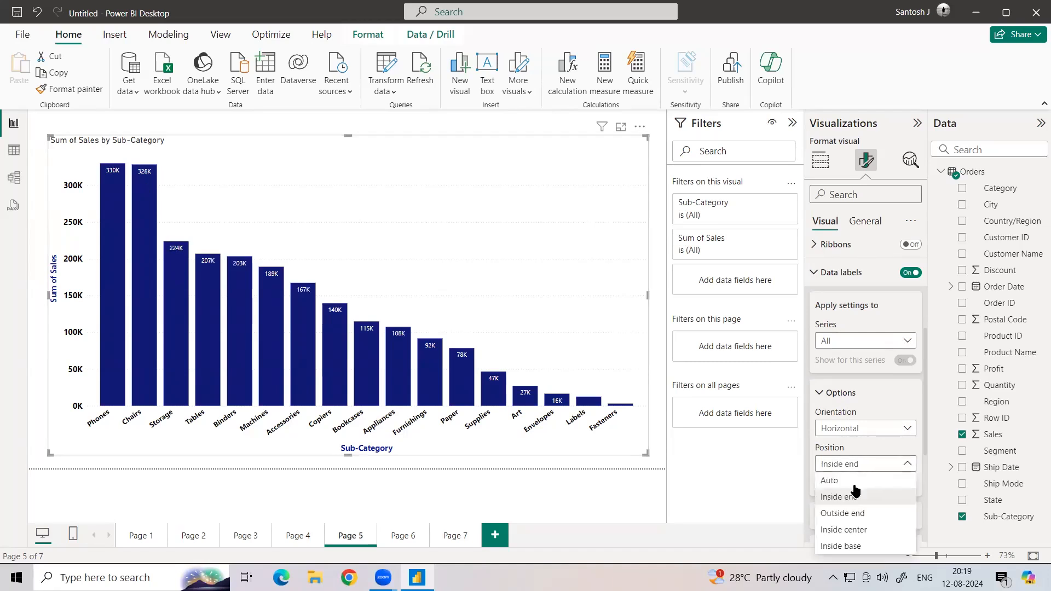
click(848, 514)
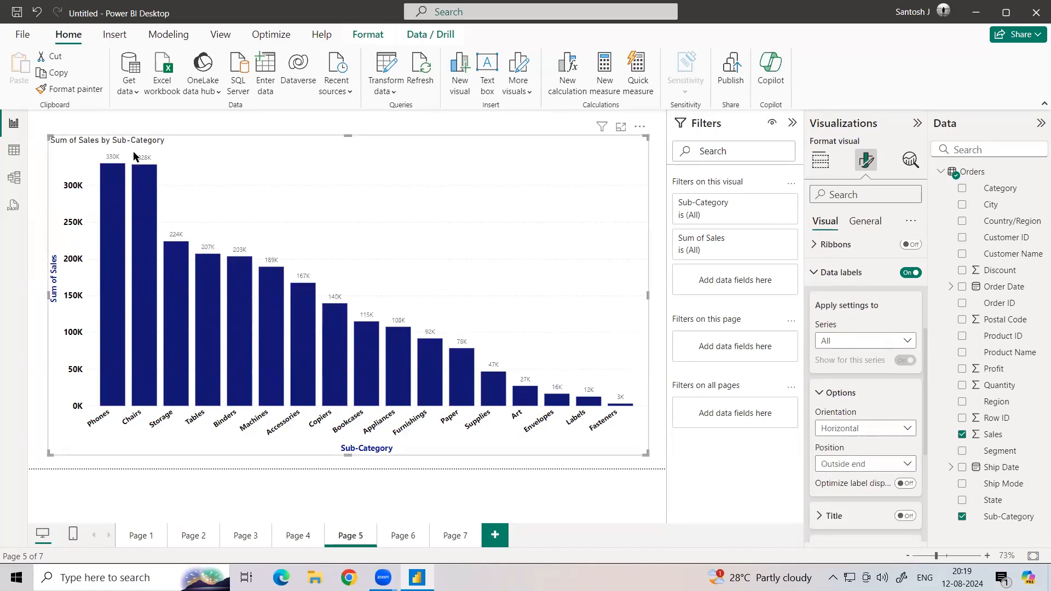
click(846, 469)
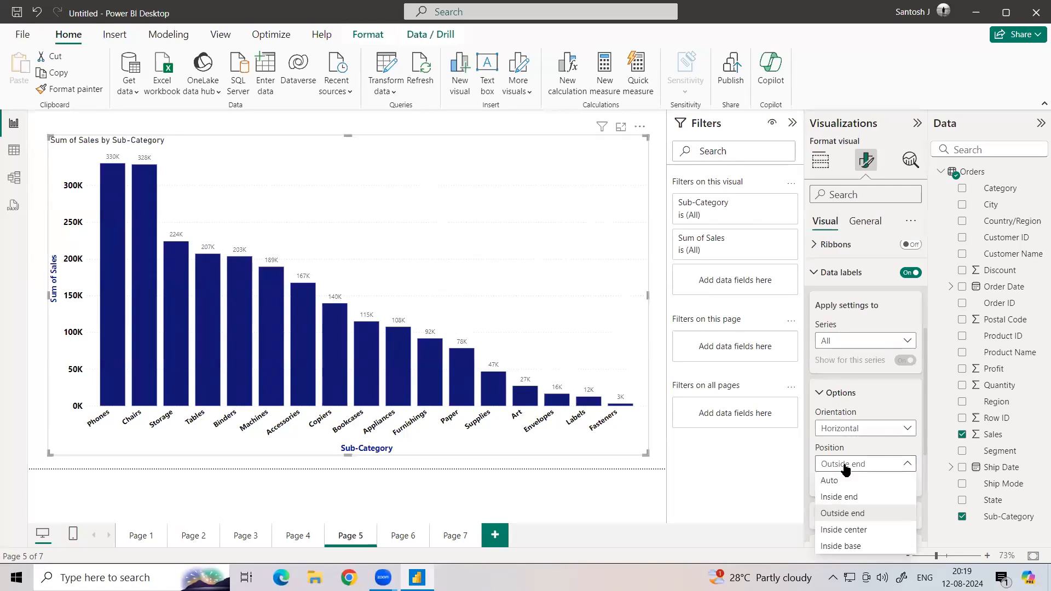
click(849, 531)
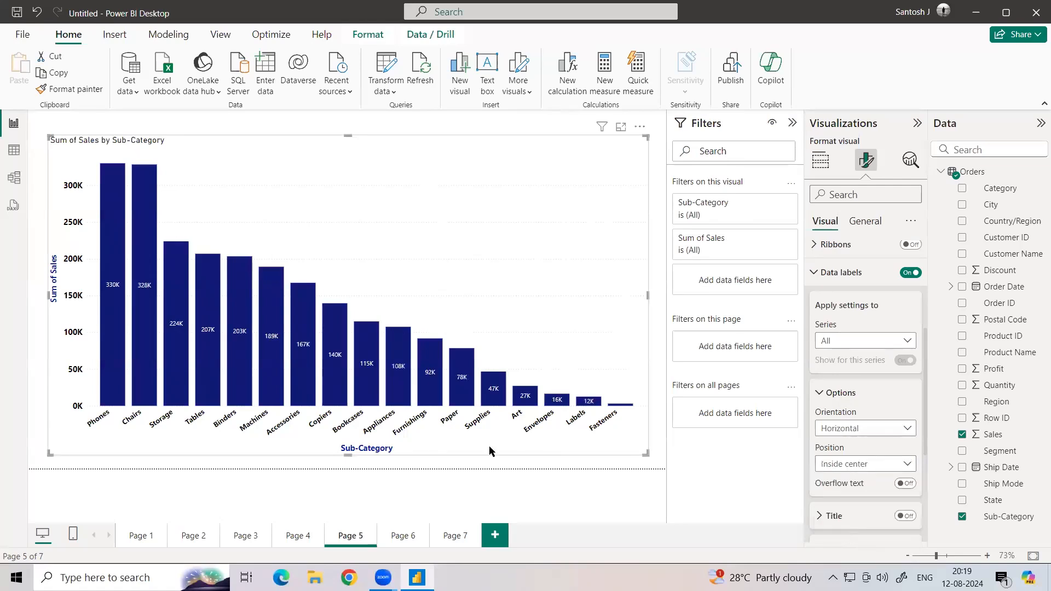
click(855, 467)
click(849, 546)
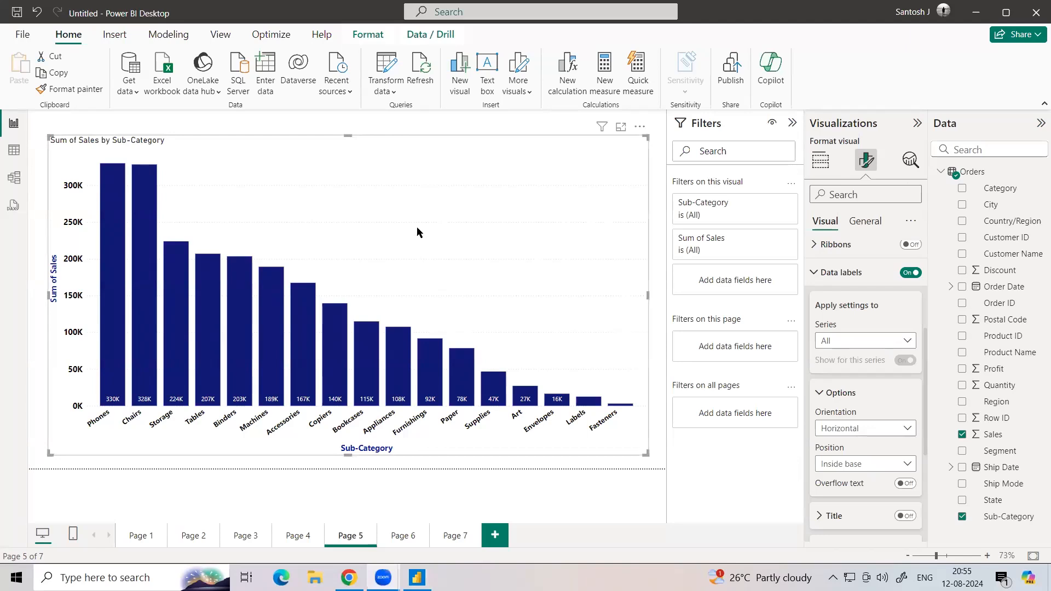
- View the unformatted chart on Page 4, return to the Page 5 chart and open its data label settings
click(298, 535)
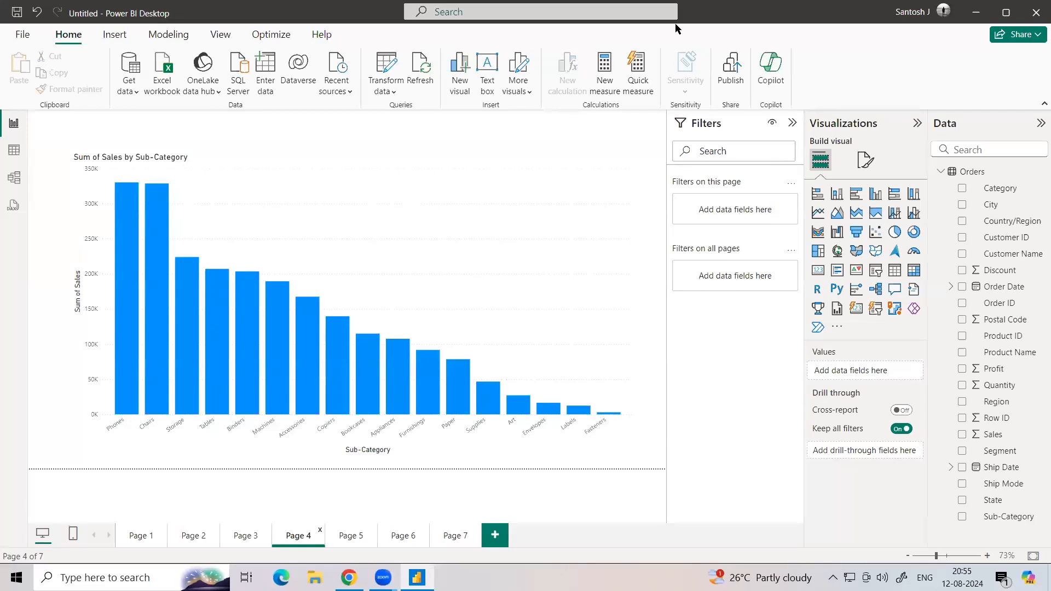
click(351, 535)
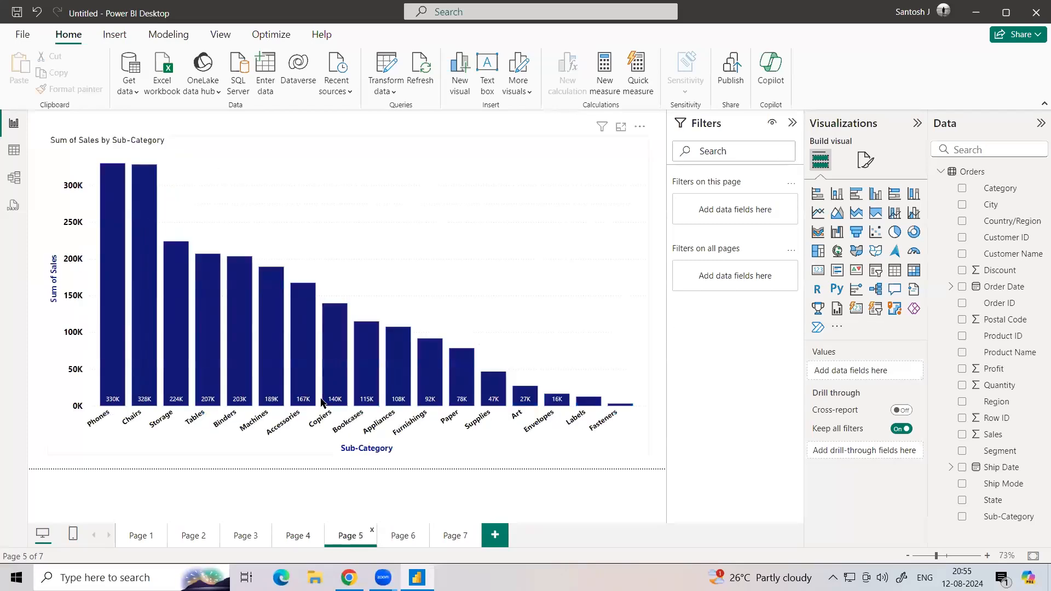
click(513, 270)
click(865, 162)
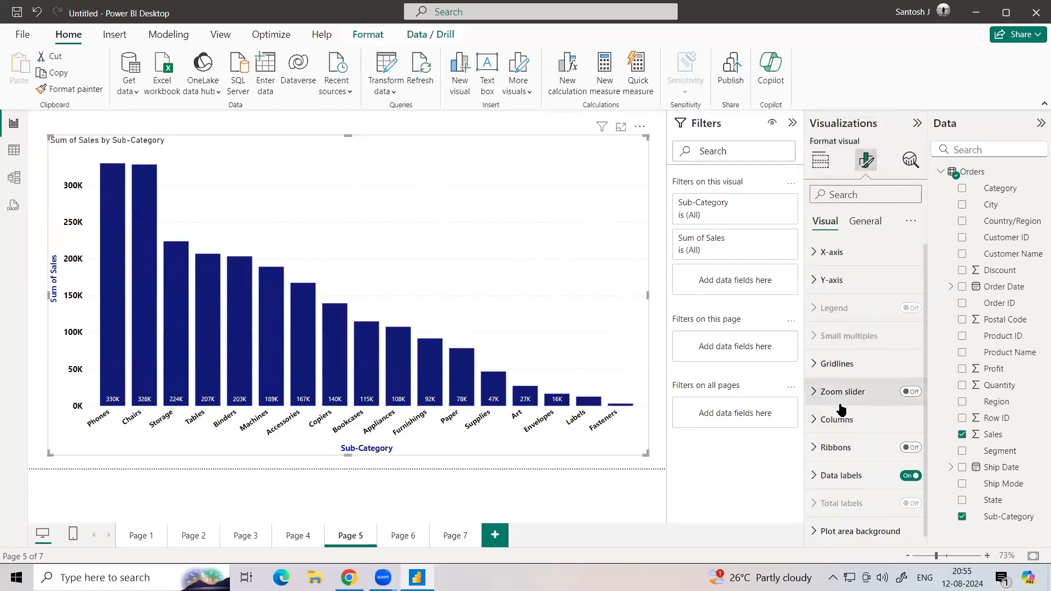
click(820, 472)
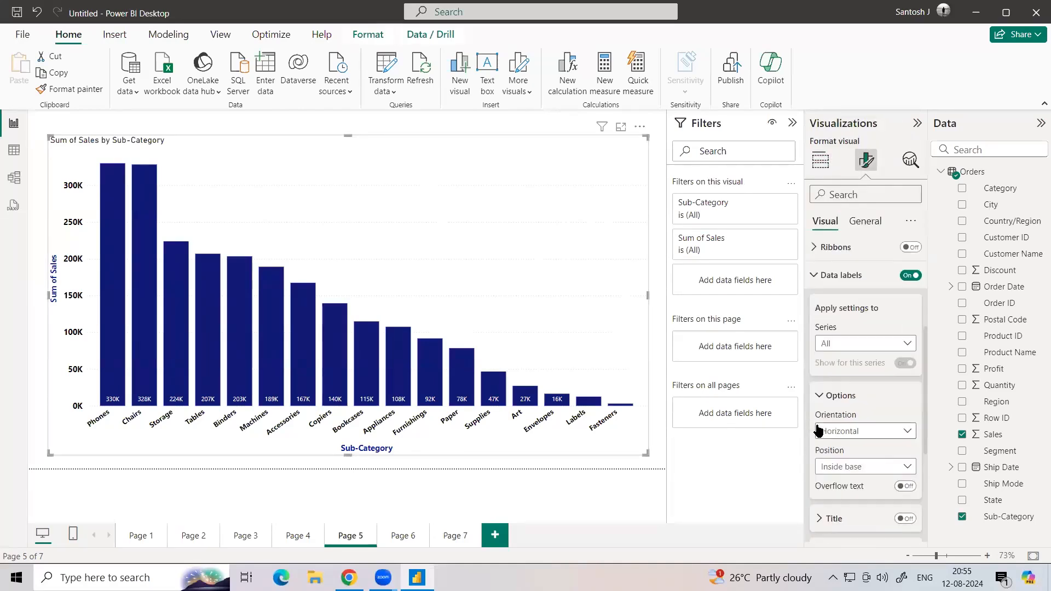
- Switch the data label orientation to Vertical and back to Horizontal
click(845, 435)
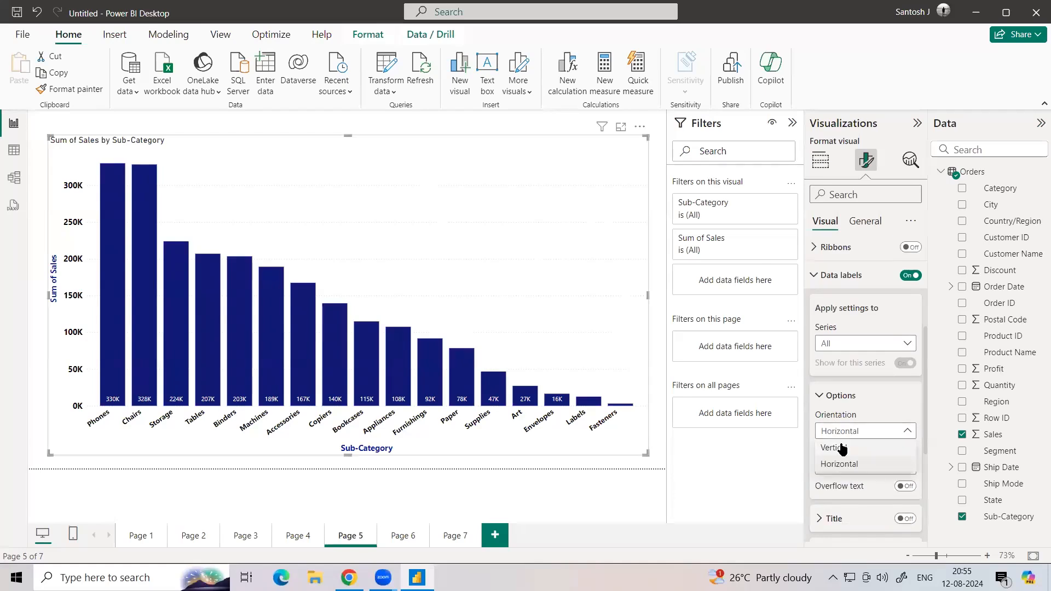
click(841, 449)
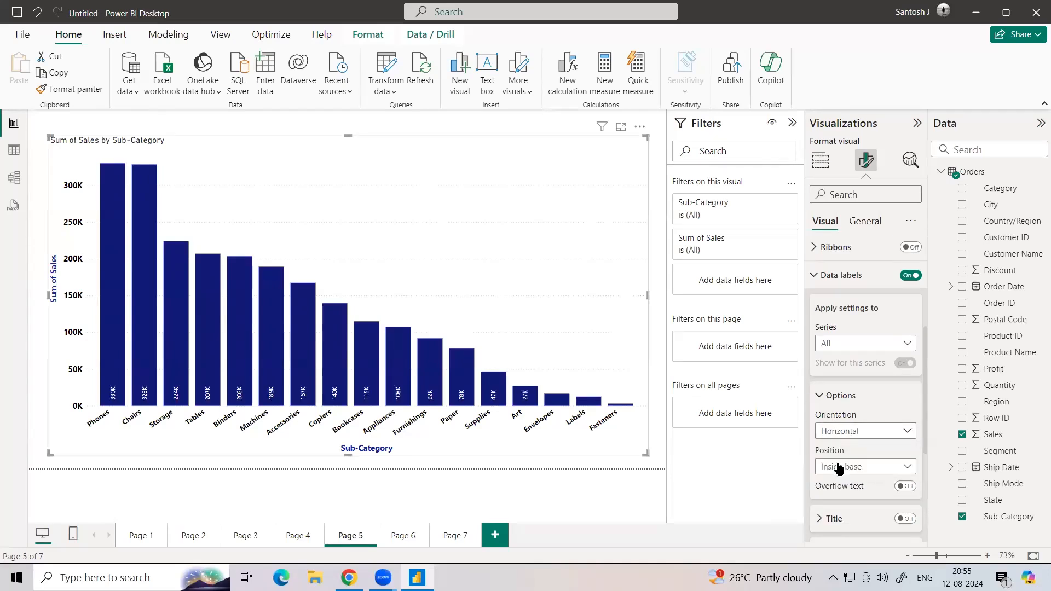
click(838, 433)
click(837, 465)
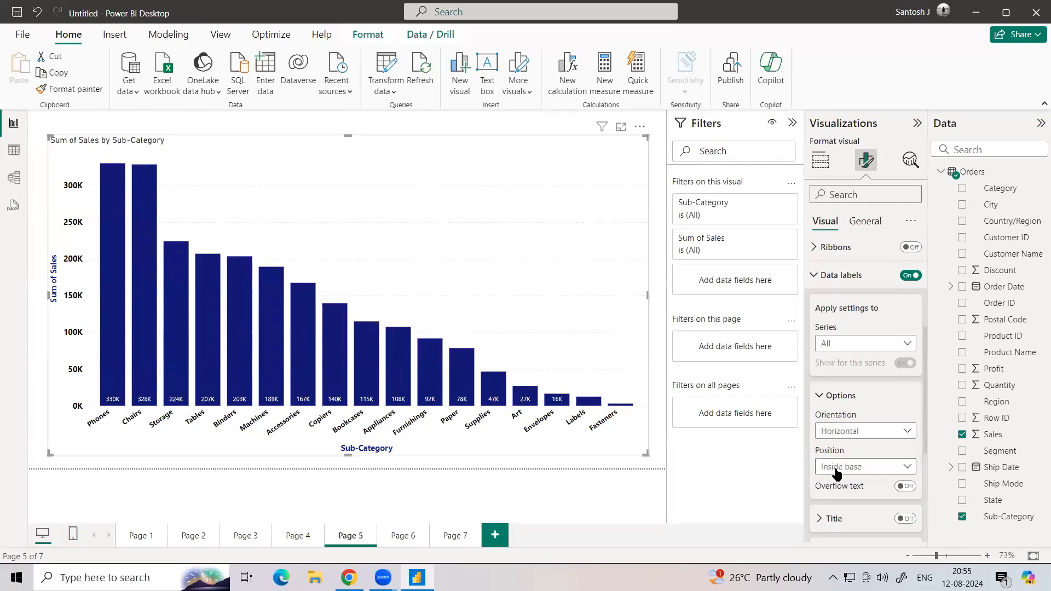
- Try the Inside end and Outside end data label positions again, finishing with the position set to Auto
click(836, 472)
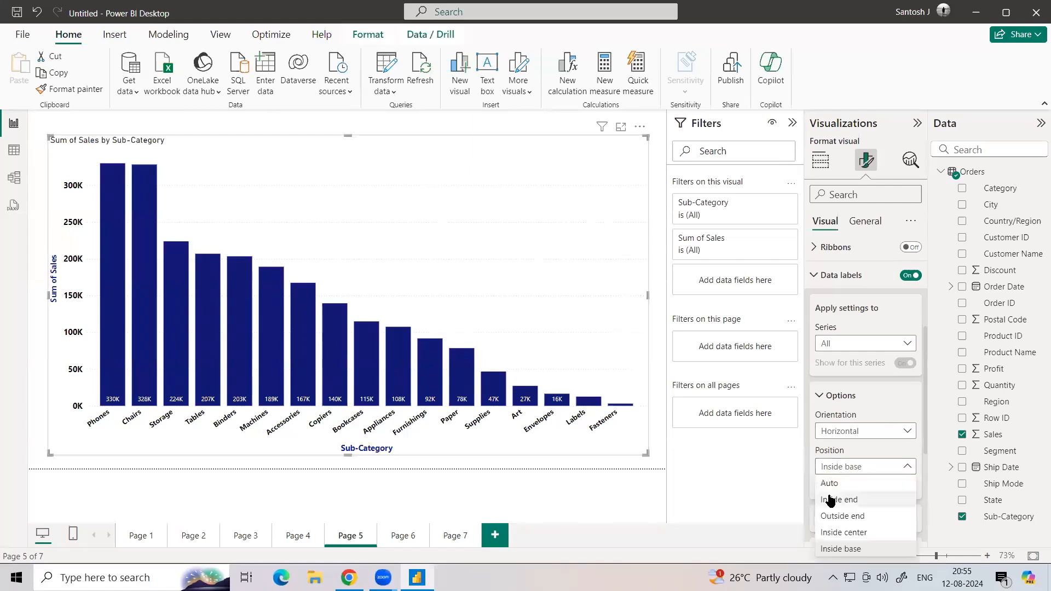
click(829, 499)
click(832, 470)
click(829, 500)
click(834, 469)
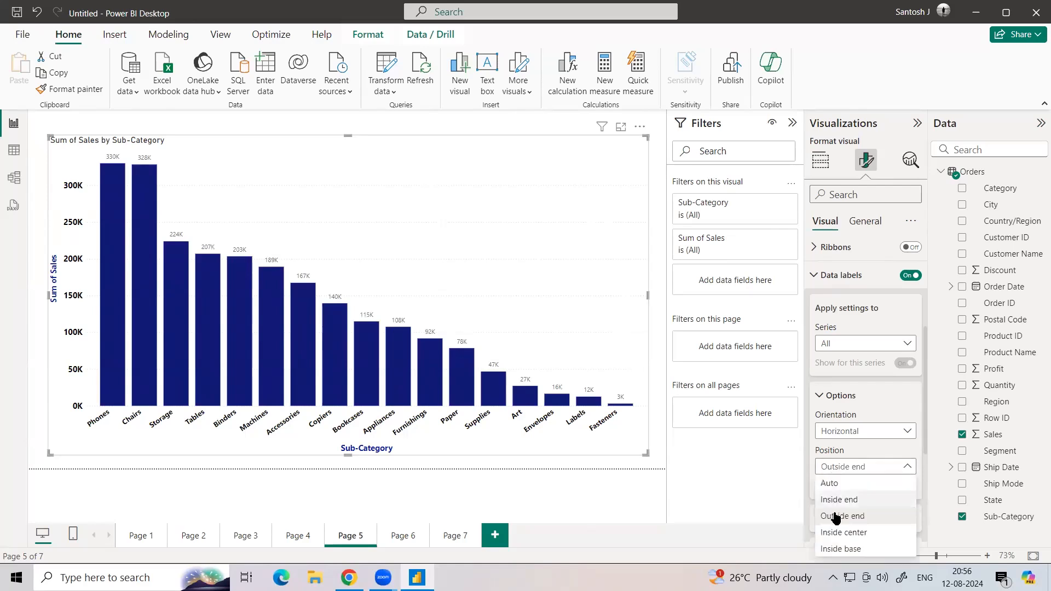
click(832, 484)
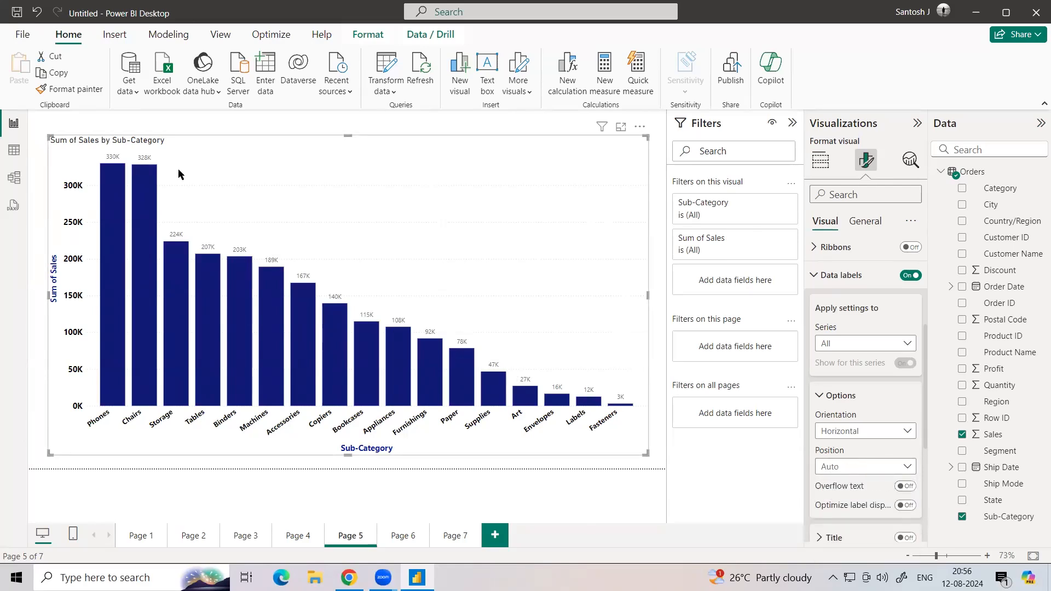
- Turn the data label values off and on again
scroll(851, 370, down, 4)
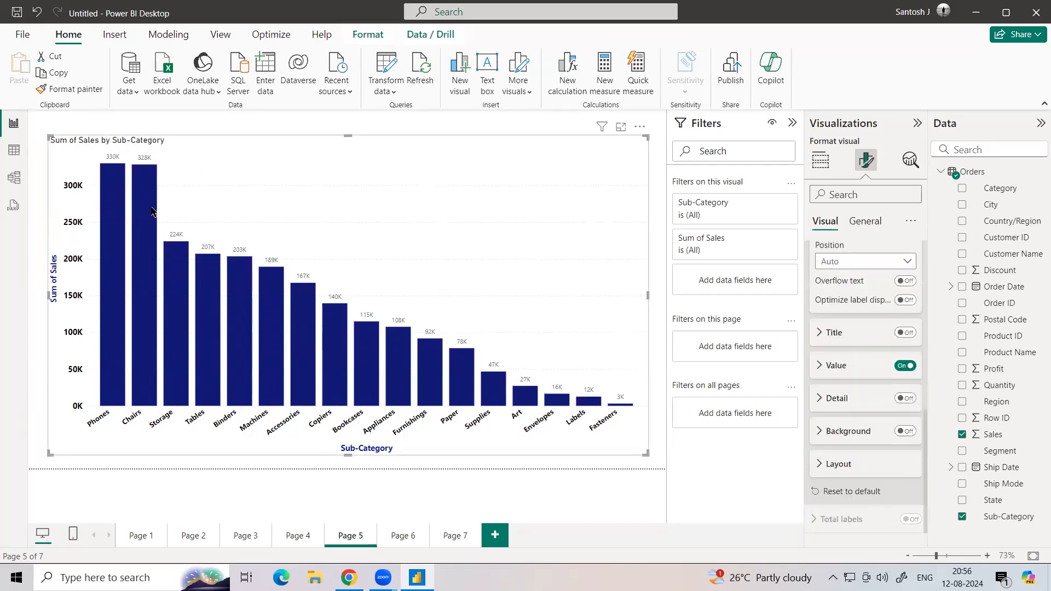
click(902, 366)
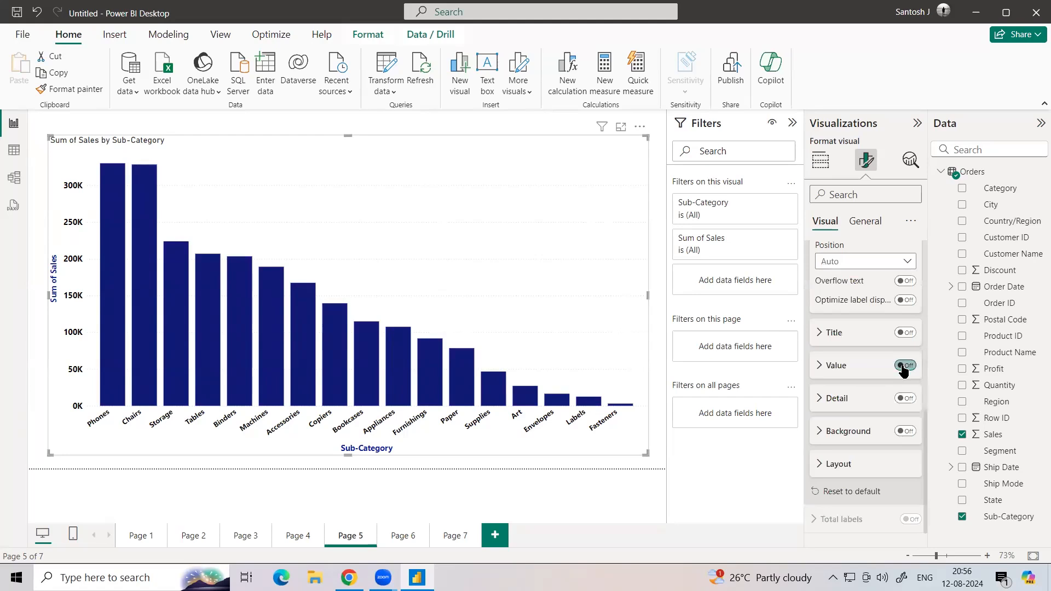
click(907, 366)
- Format the data label values in Segoe UI Bold, size 12, with the orange theme color
click(819, 366)
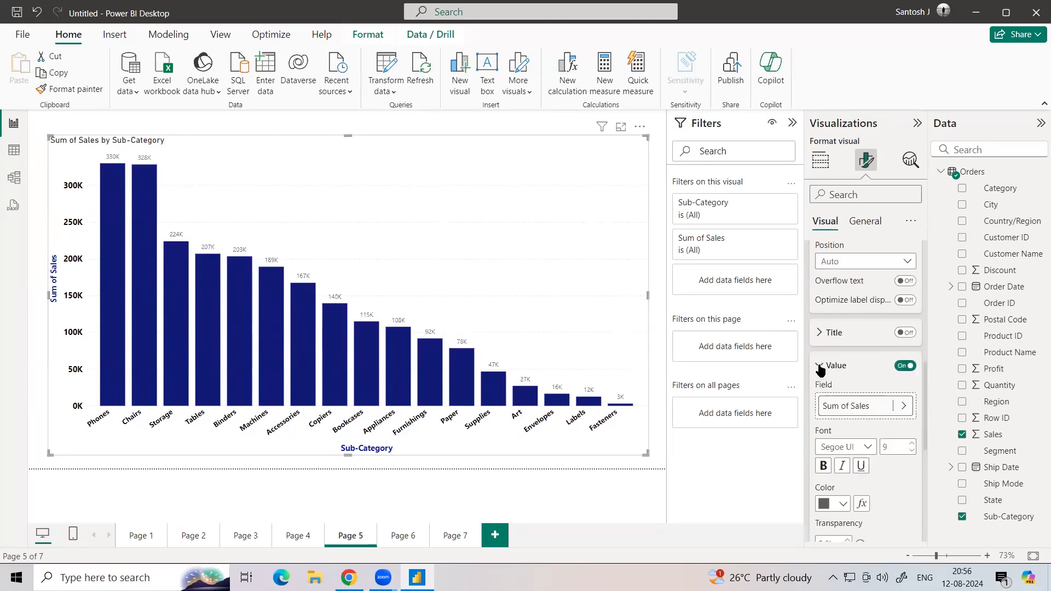
click(908, 444)
click(907, 444)
click(865, 446)
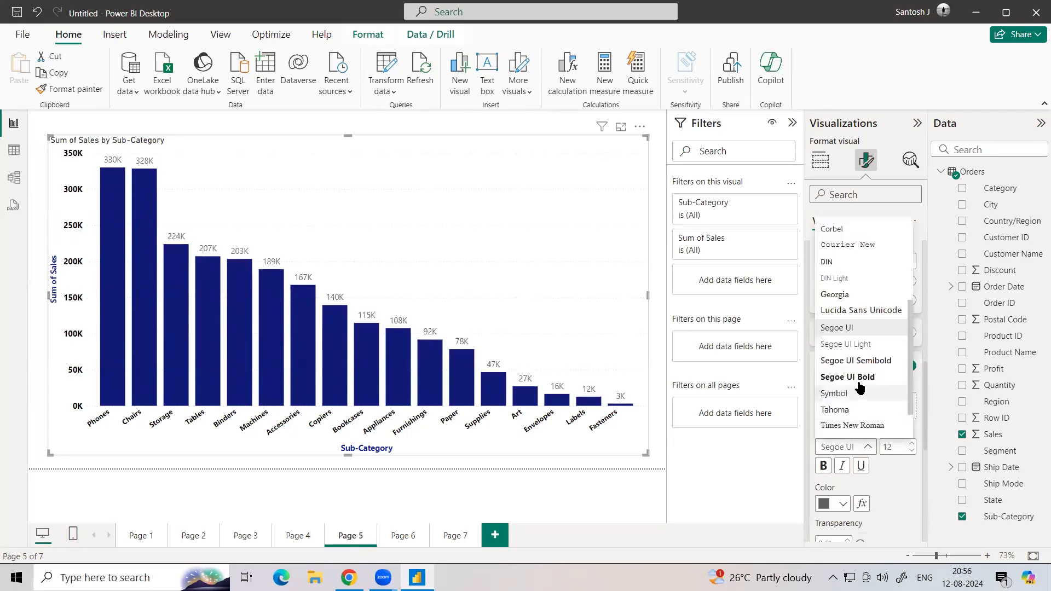
click(855, 377)
click(839, 505)
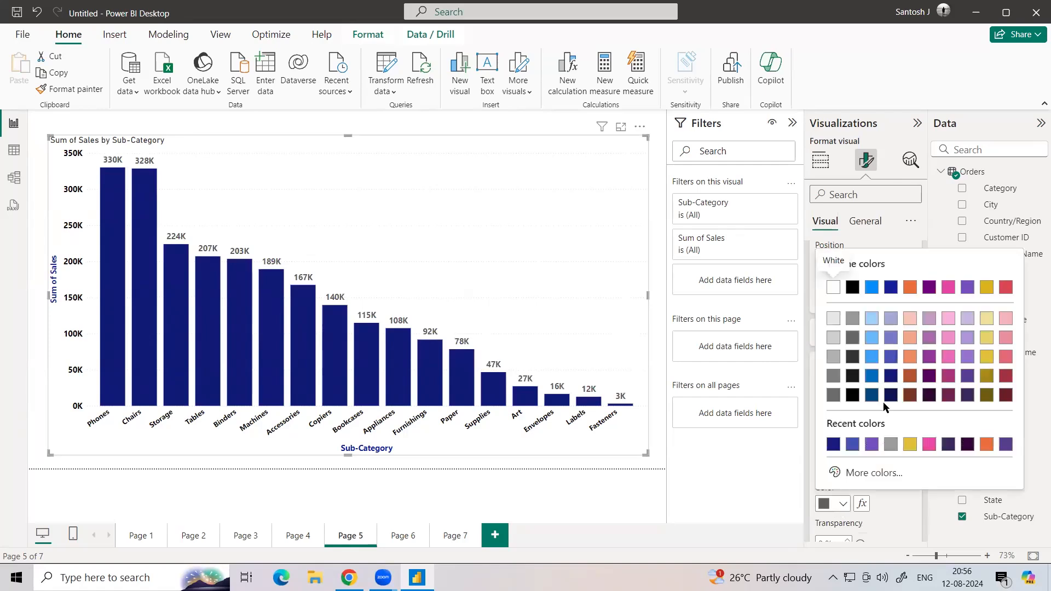
click(911, 288)
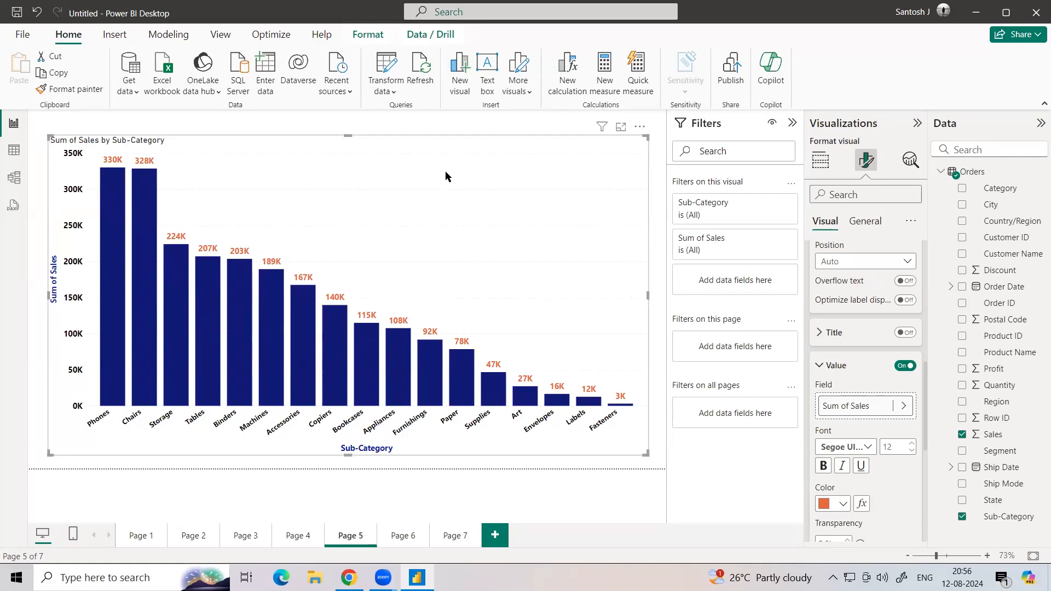
click(821, 366)
scroll(823, 365, up, 8)
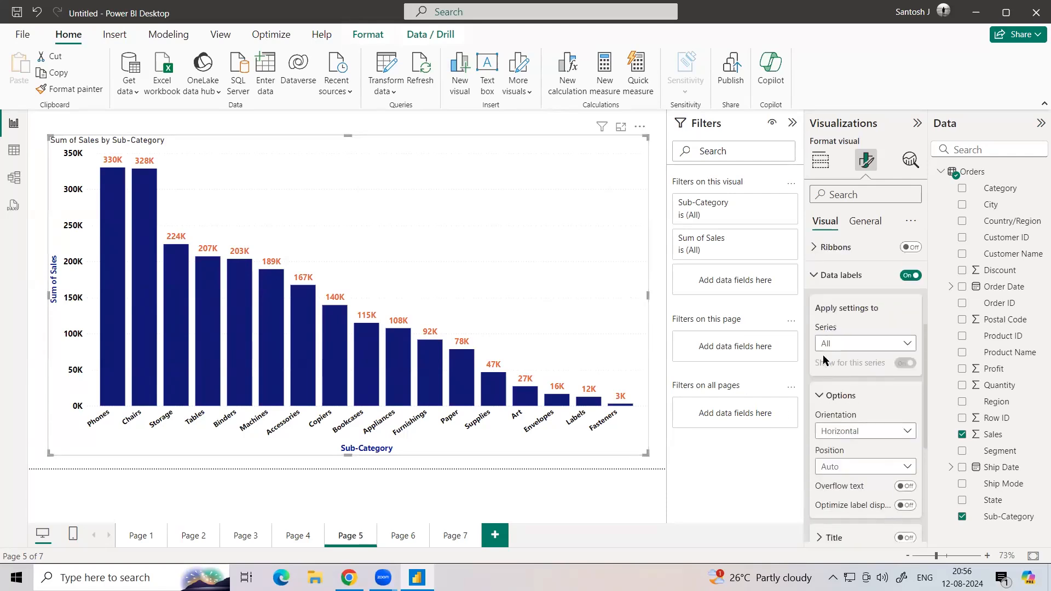
- Set the chart title to a bold Segoe UI font at size 15 in the visual's general formatting
click(865, 220)
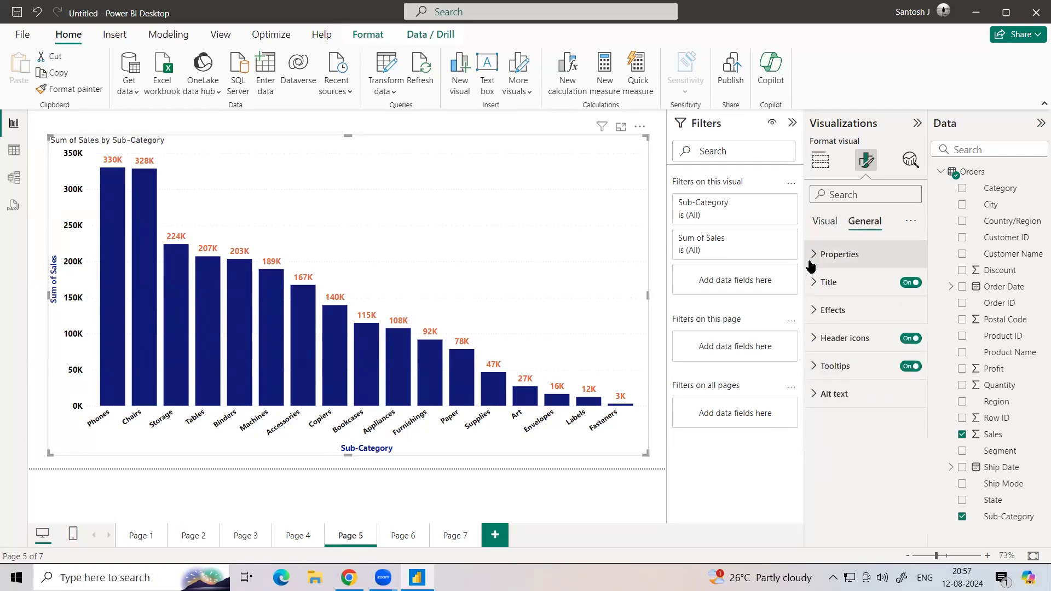
click(814, 309)
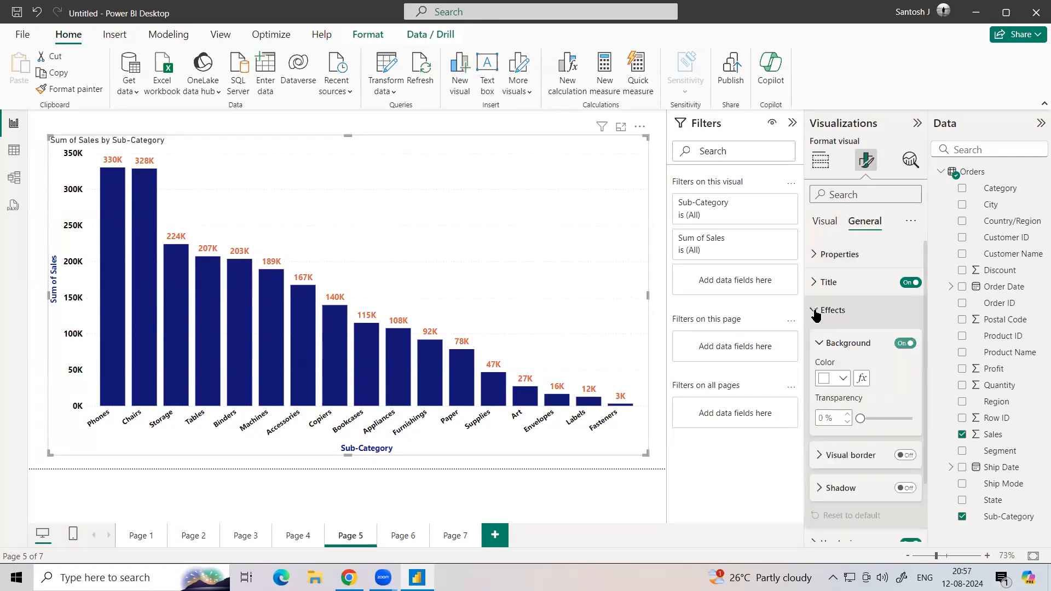
click(815, 308)
click(814, 285)
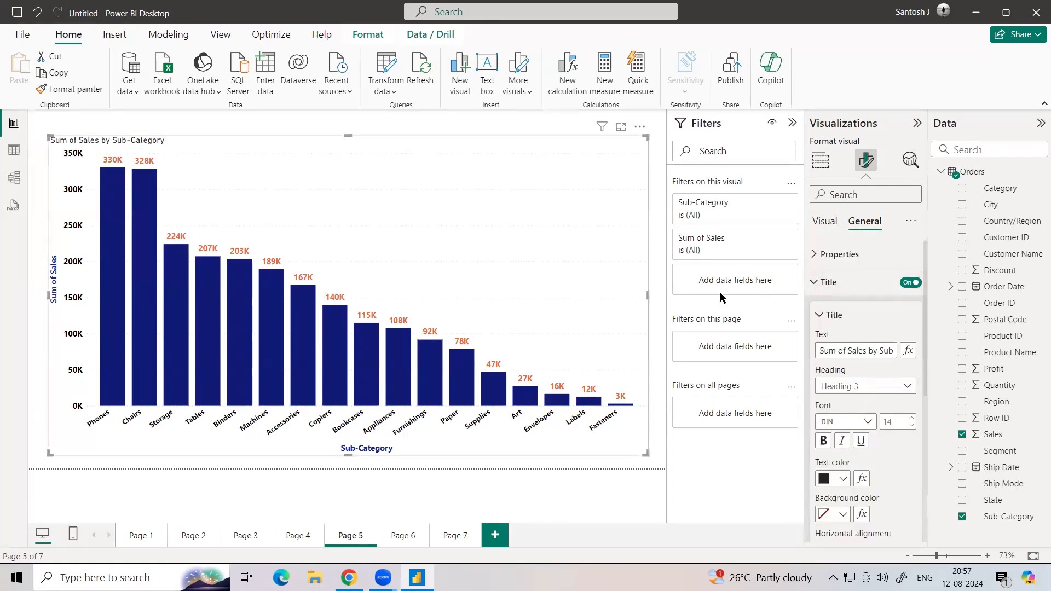
scroll(881, 427, down, 3)
scroll(893, 394, up, 3)
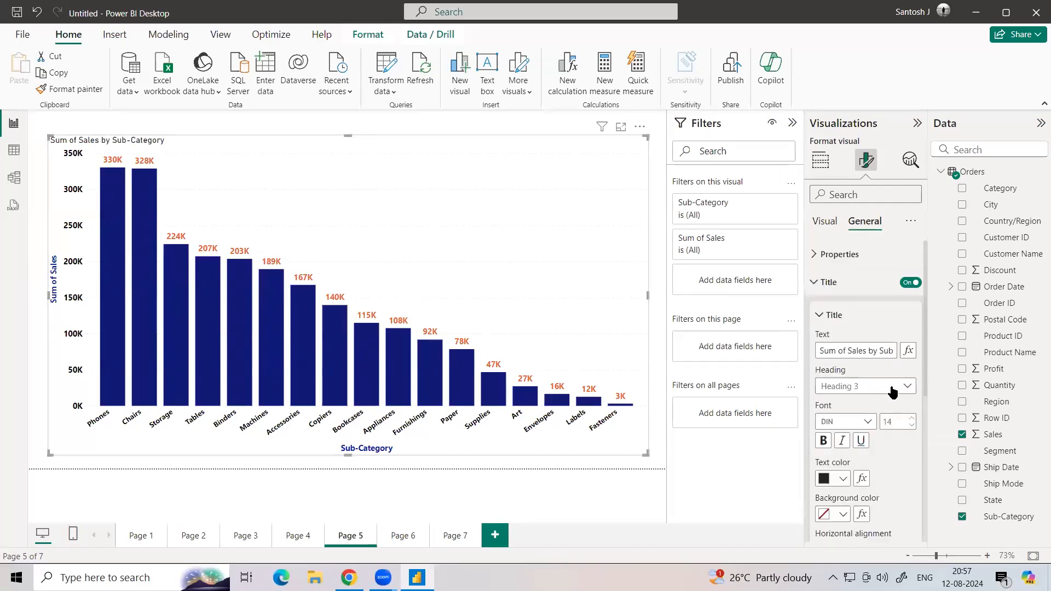
click(911, 417)
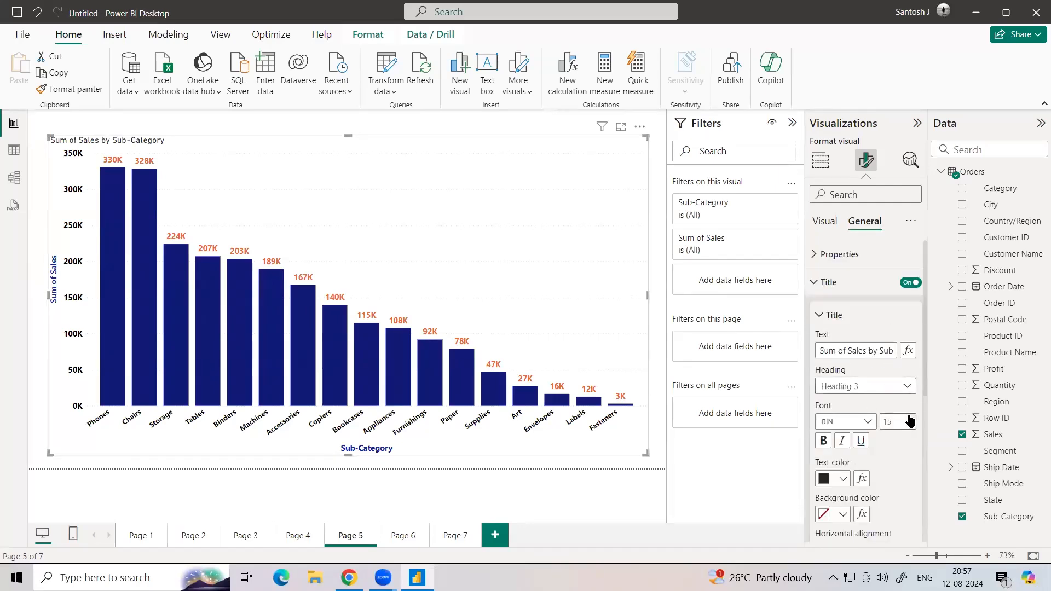
click(868, 423)
scroll(854, 344, down, 5)
click(849, 317)
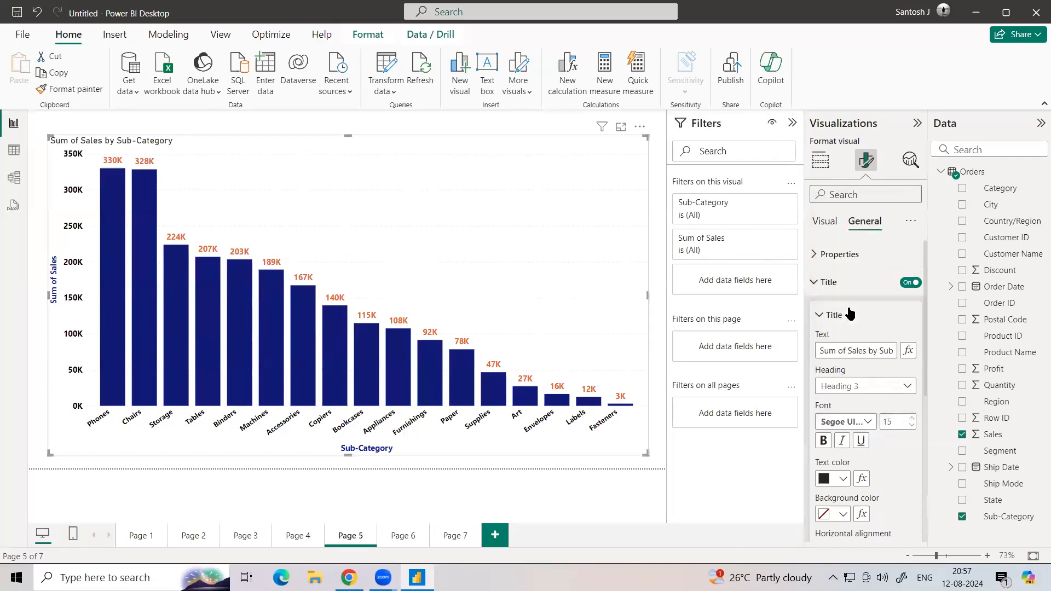
- Try right and left alignment for the chart title and settle on center alignment
scroll(839, 477, down, 4)
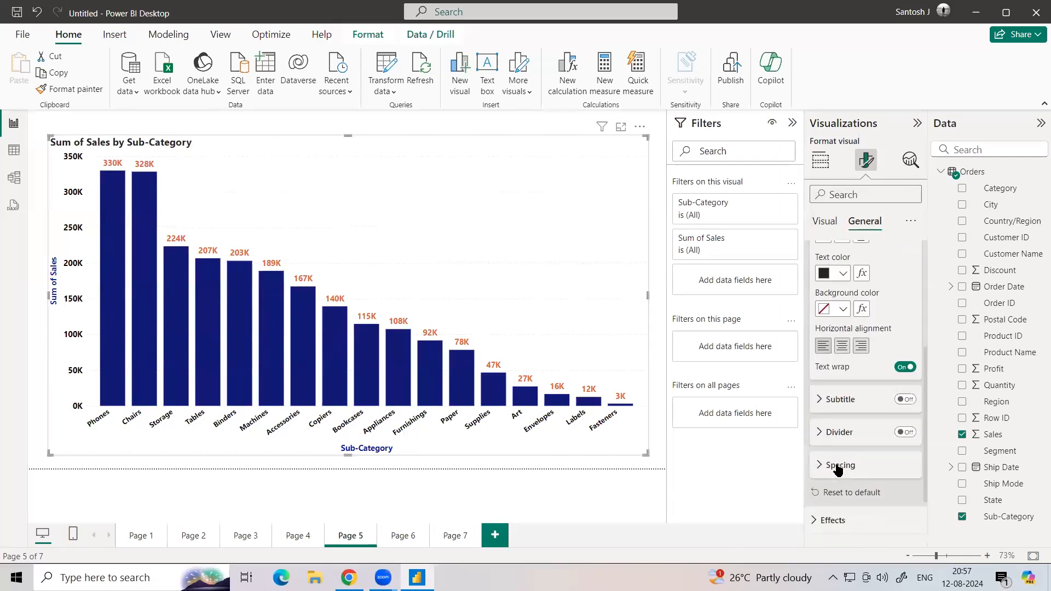
click(842, 346)
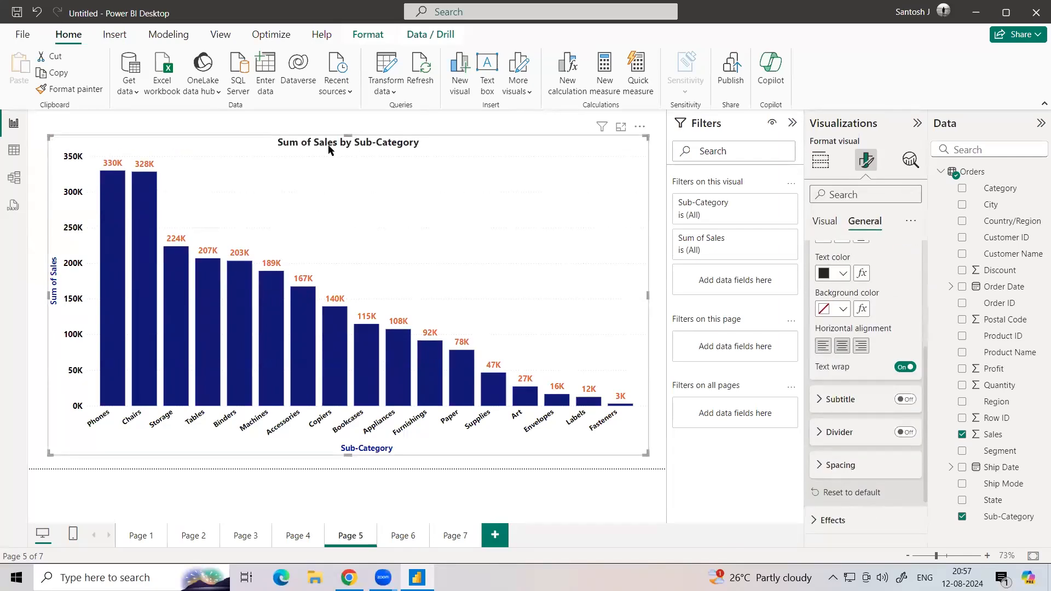
click(860, 346)
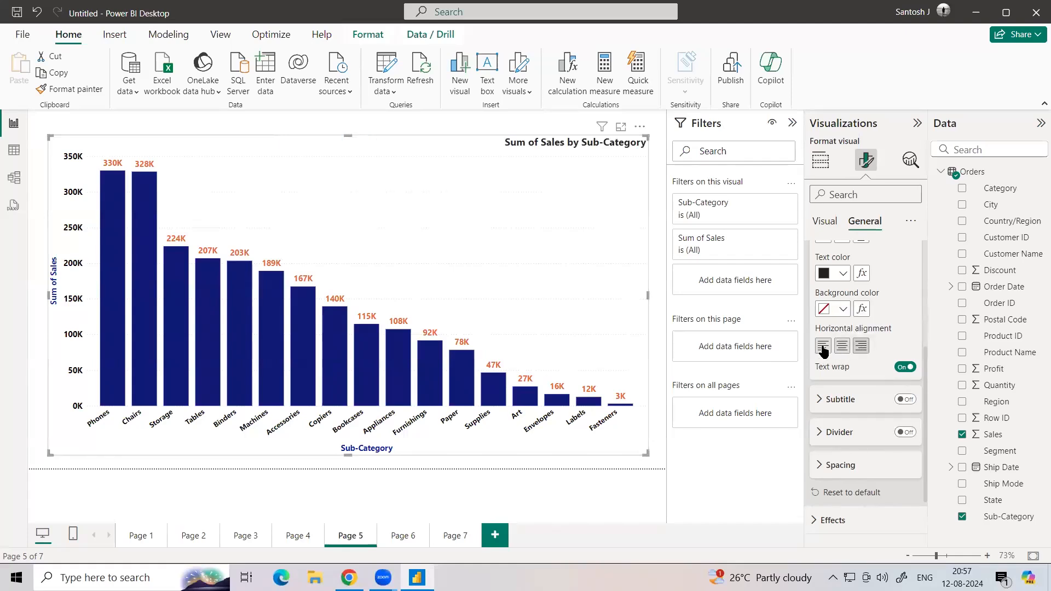
click(823, 346)
click(843, 346)
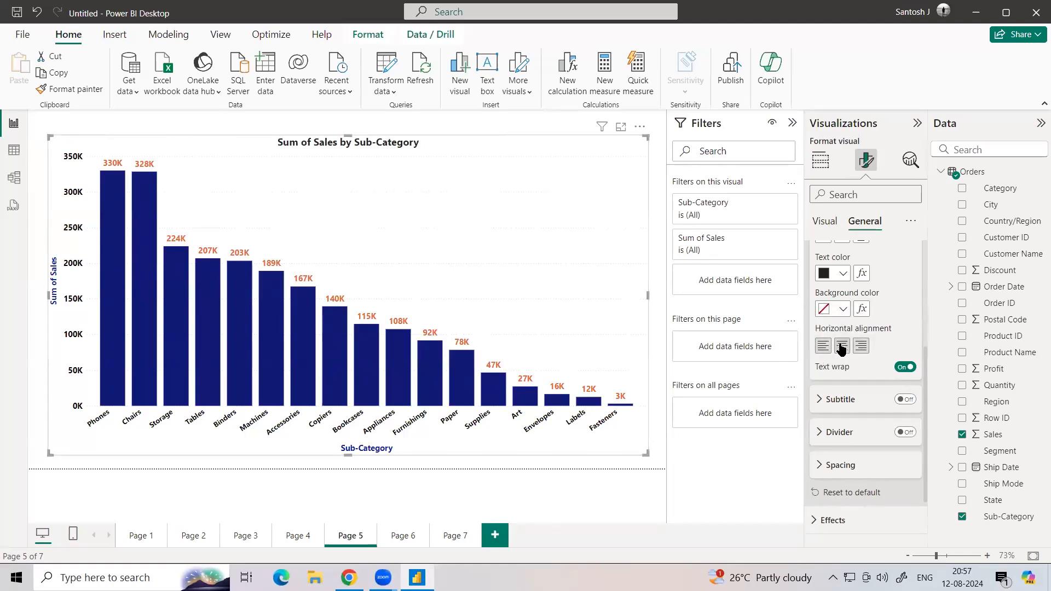
- Set the chart title's text color to white and its background color to black
click(843, 273)
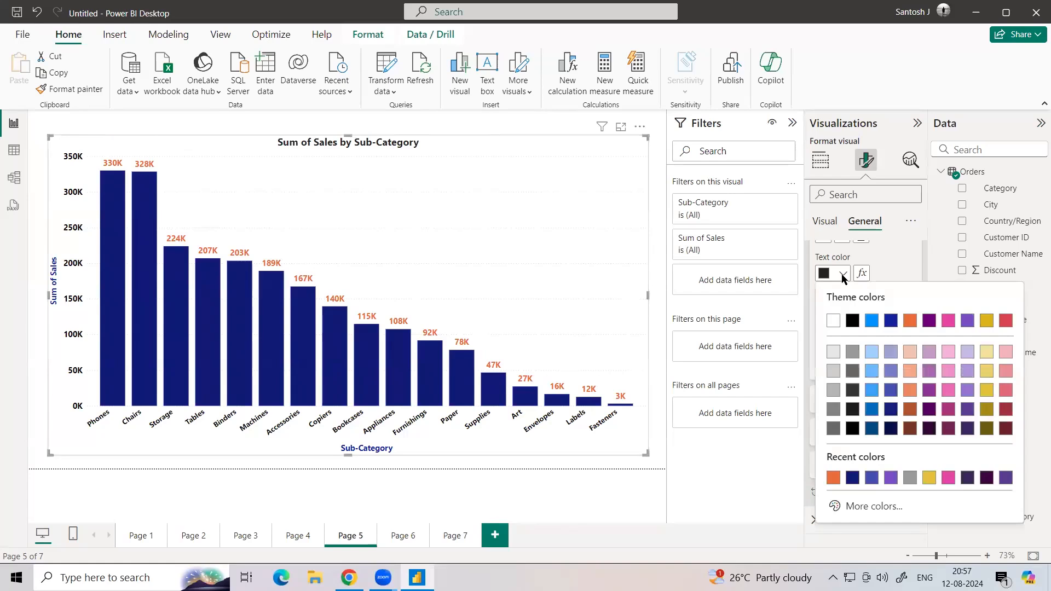
click(834, 322)
click(843, 309)
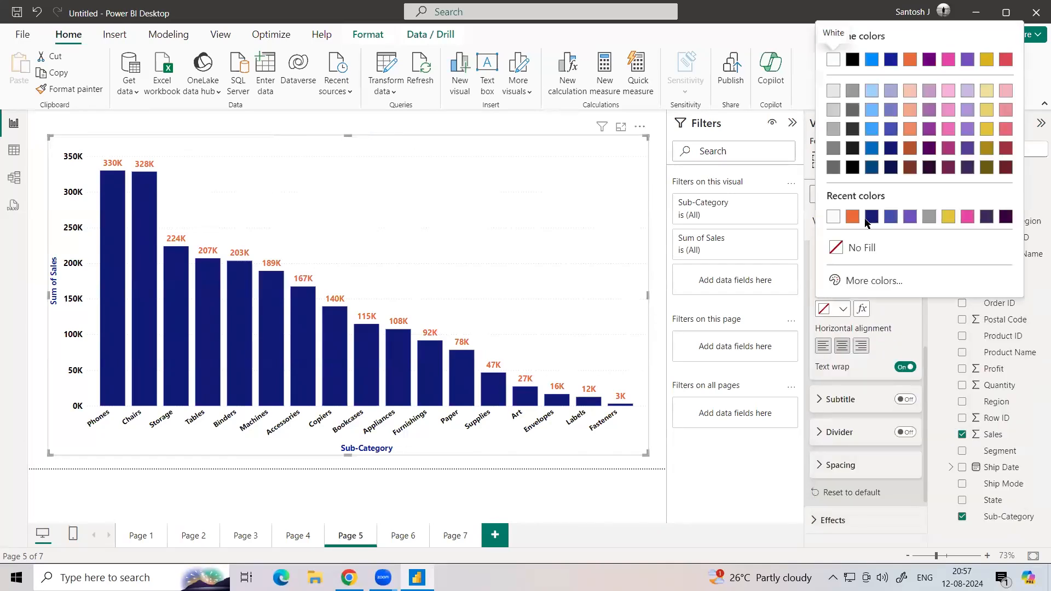
click(852, 60)
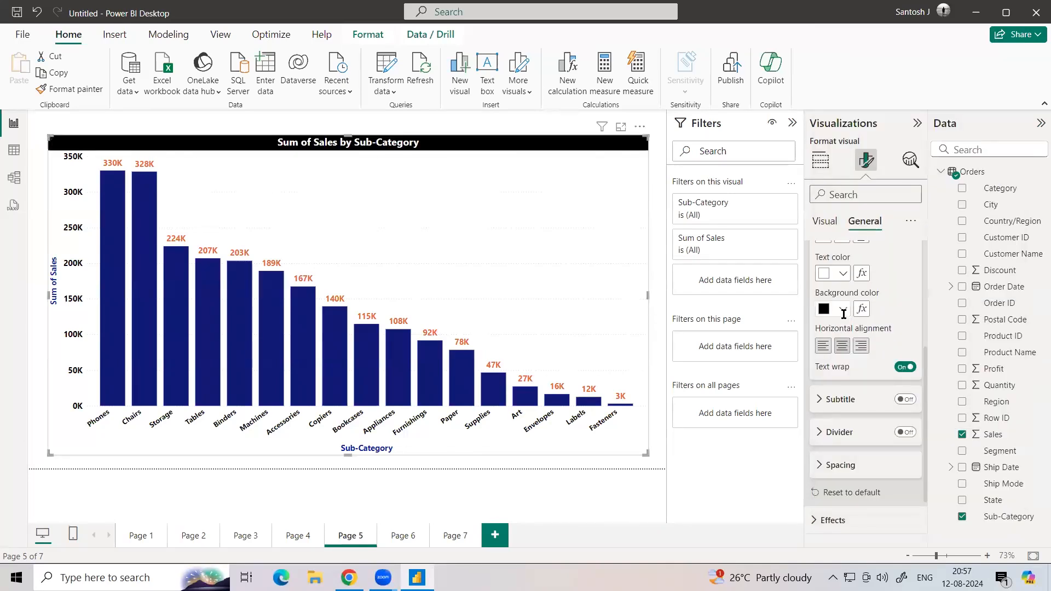
- Turn on the visual border and the shadow in the chart's effects settings
scroll(843, 335, down, 2)
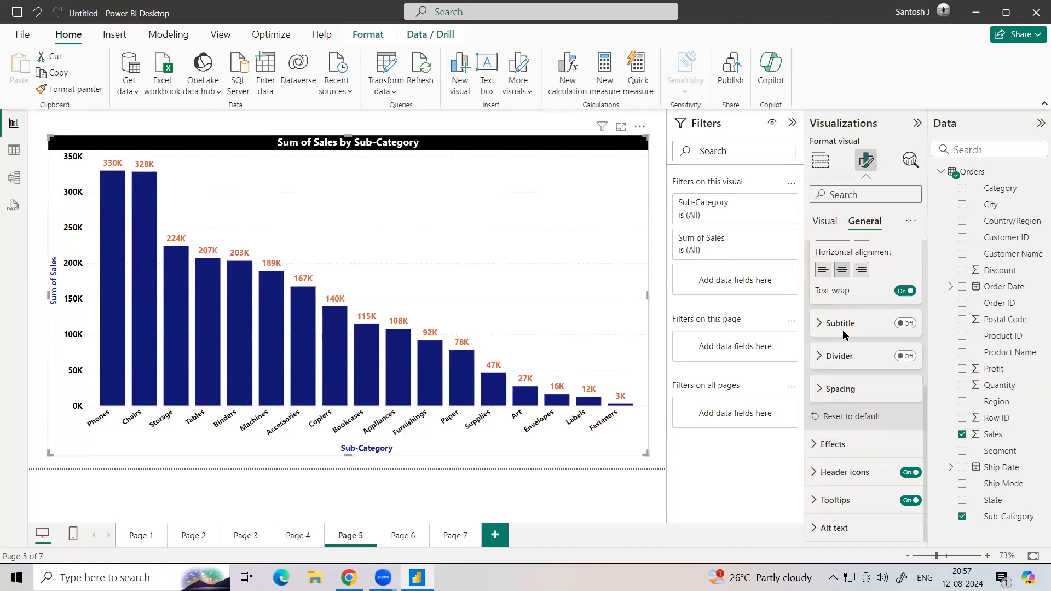
click(816, 445)
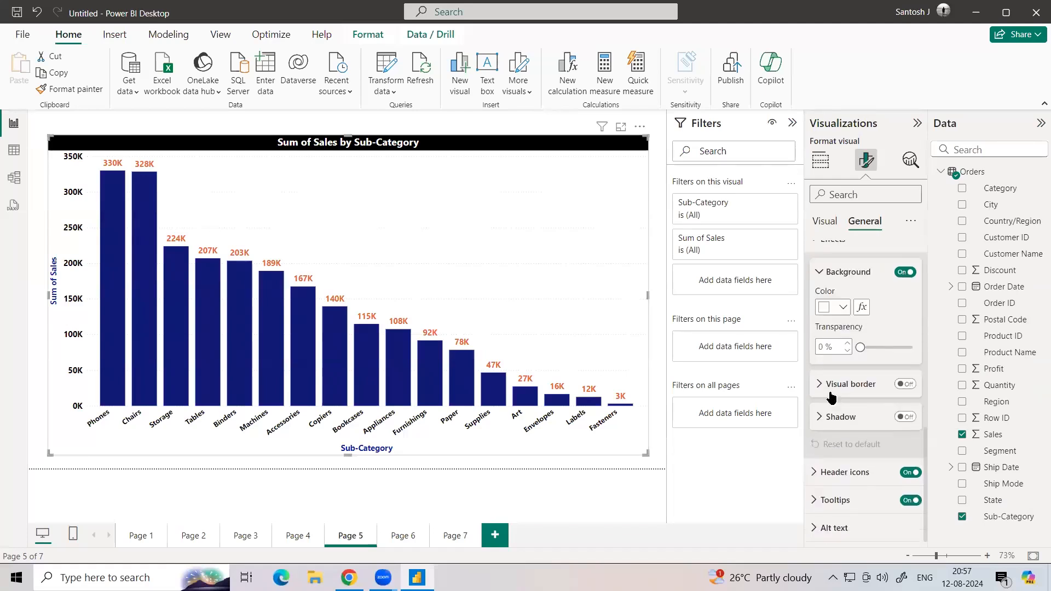
click(906, 385)
click(906, 417)
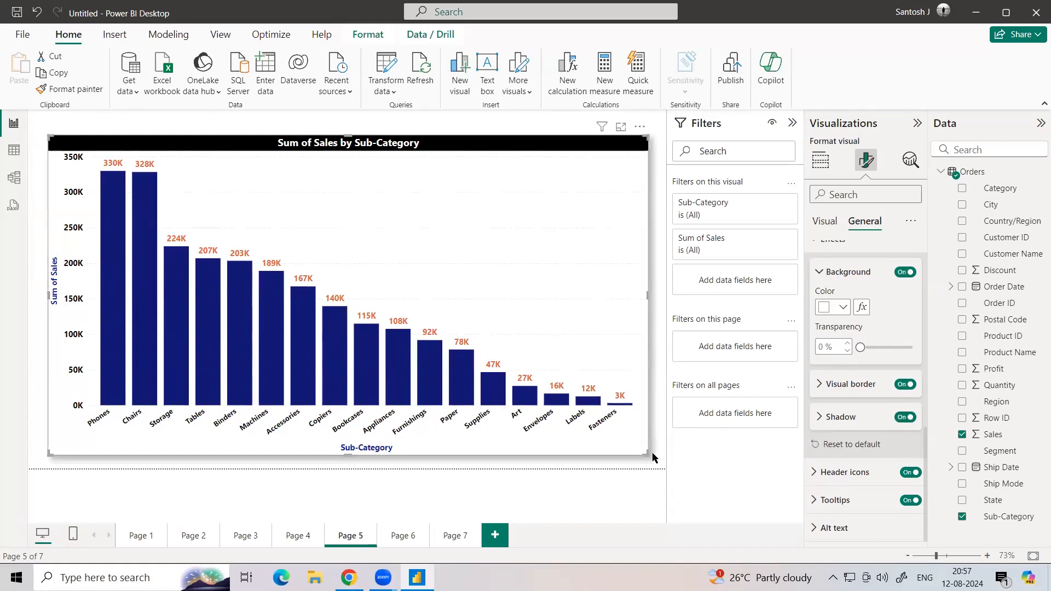
- Try a smaller chart size on Page 5 and compare it with the unformatted chart on Page 4
drag(617, 427, 603, 411)
click(625, 407)
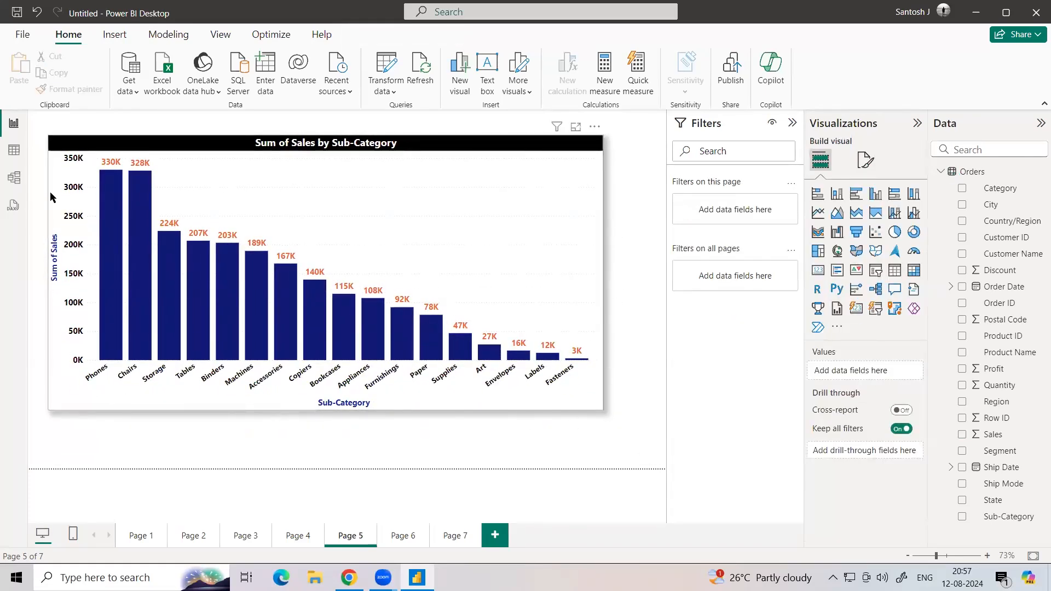
click(286, 540)
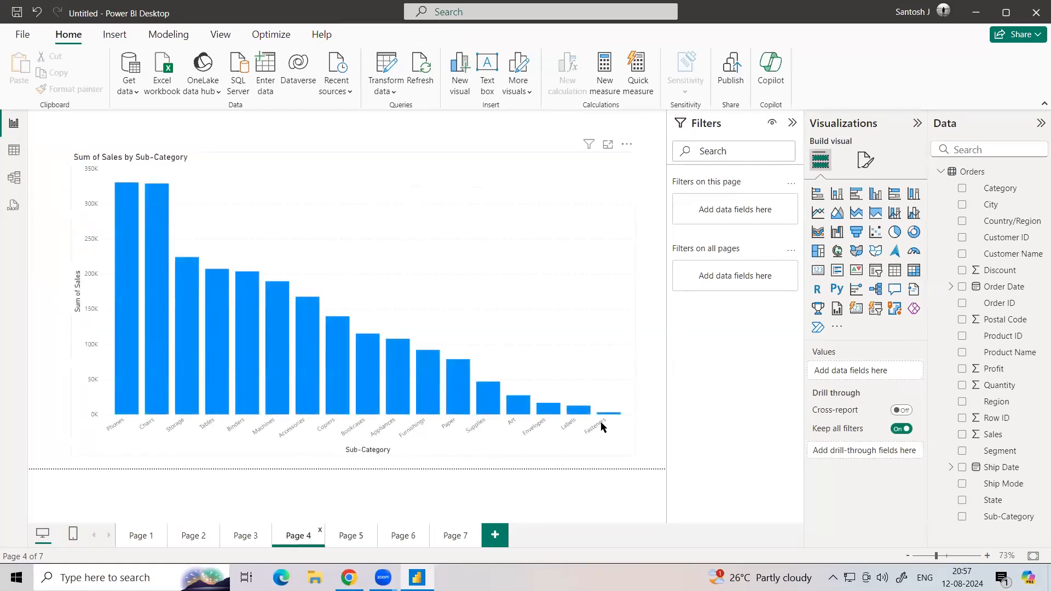
click(350, 536)
- Enlarge the chart on Page 5 to fill most of the canvas and collapse the Filters pane
drag(602, 410, 636, 456)
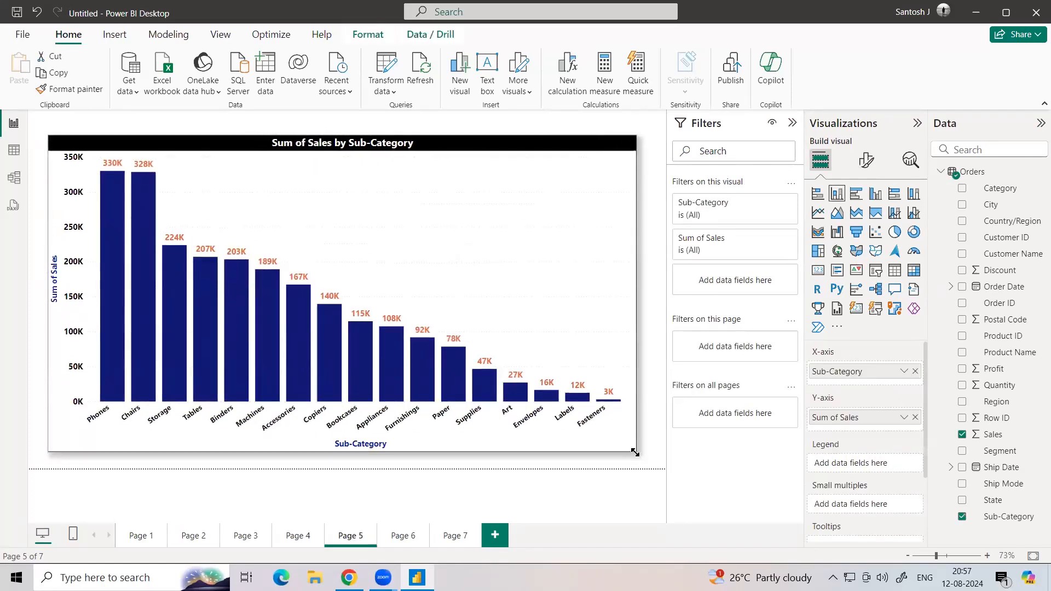
click(792, 123)
drag(735, 140, 748, 129)
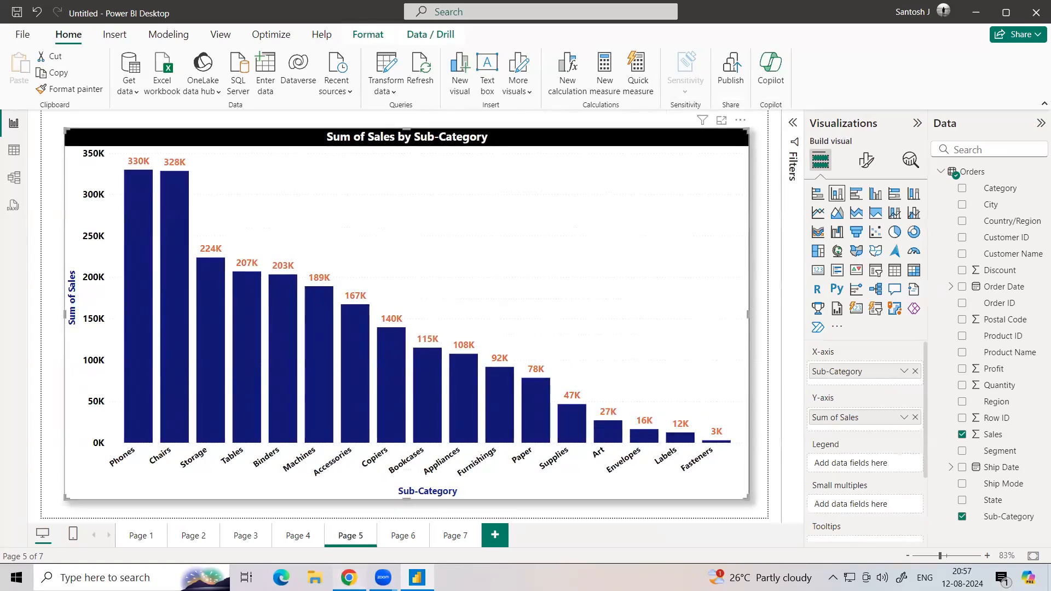
- Switch to Google Chrome and search Google Images for "amazon ceo"
click(349, 578)
click(603, 356)
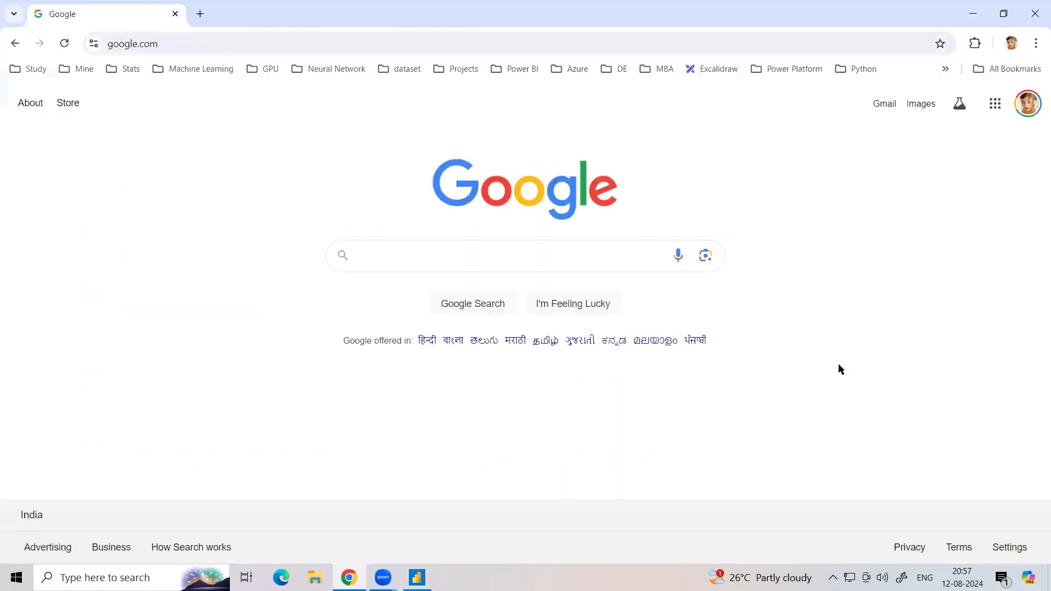
text(ama)
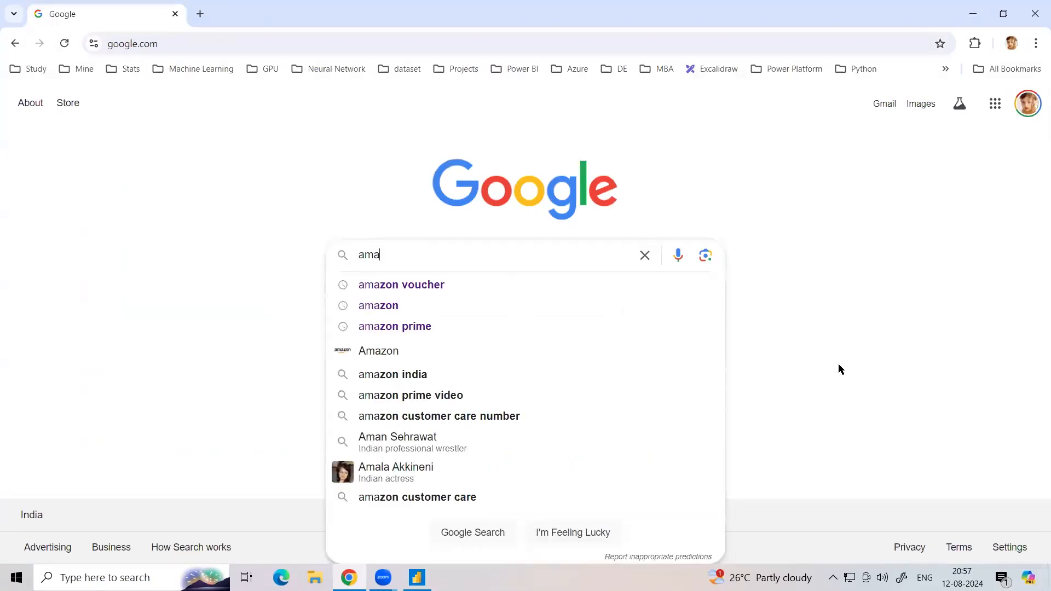
key(BackSpace)
key(BackSpace)
text(mazon)
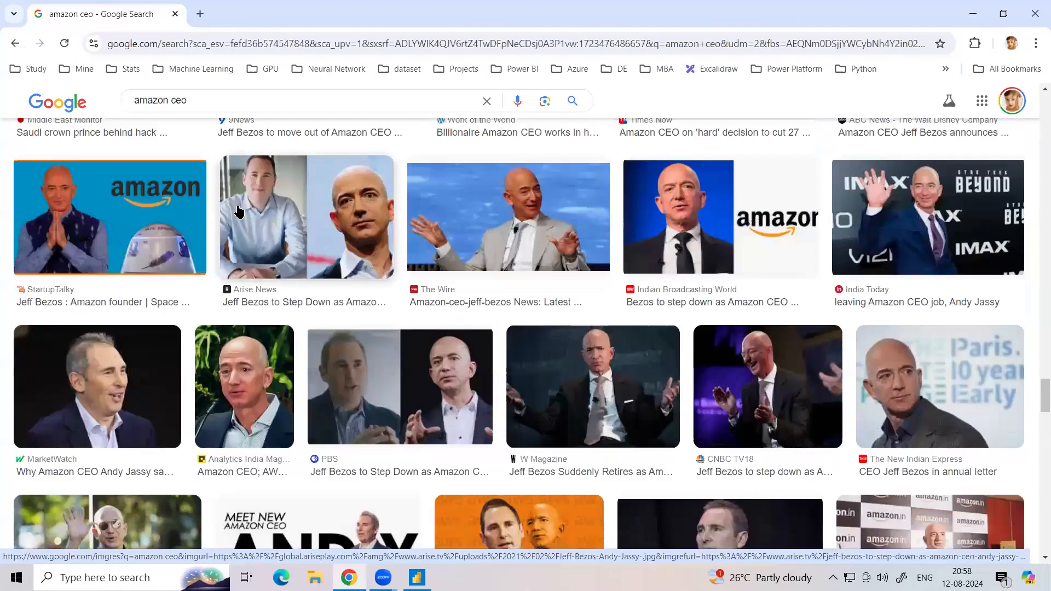
- Browse the image results and open the ABC13 photo of Jeff Bezos from the related images
scroll(238, 211, down, 1)
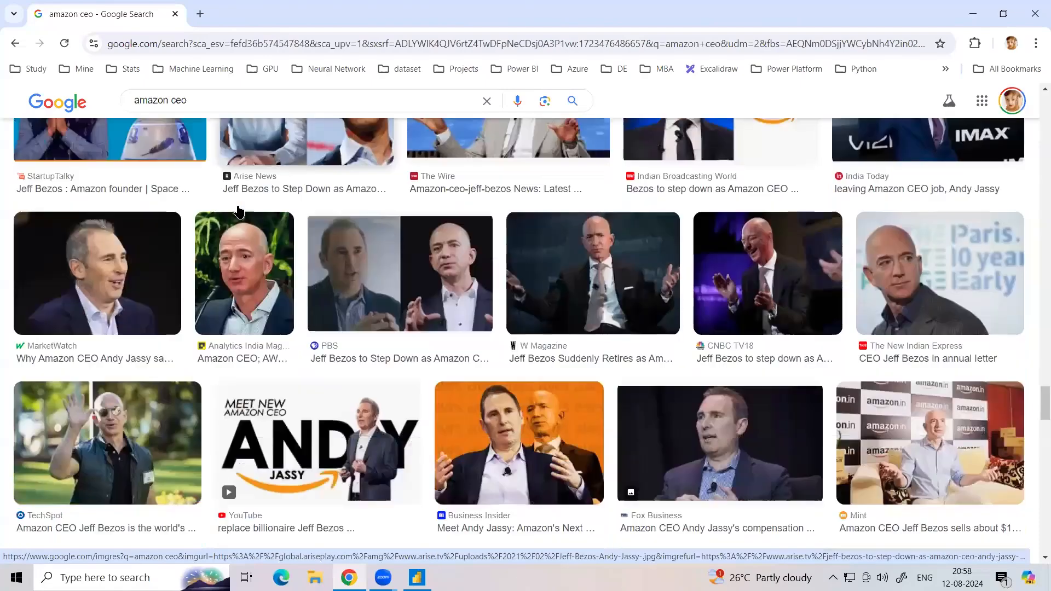
scroll(238, 211, down, 9)
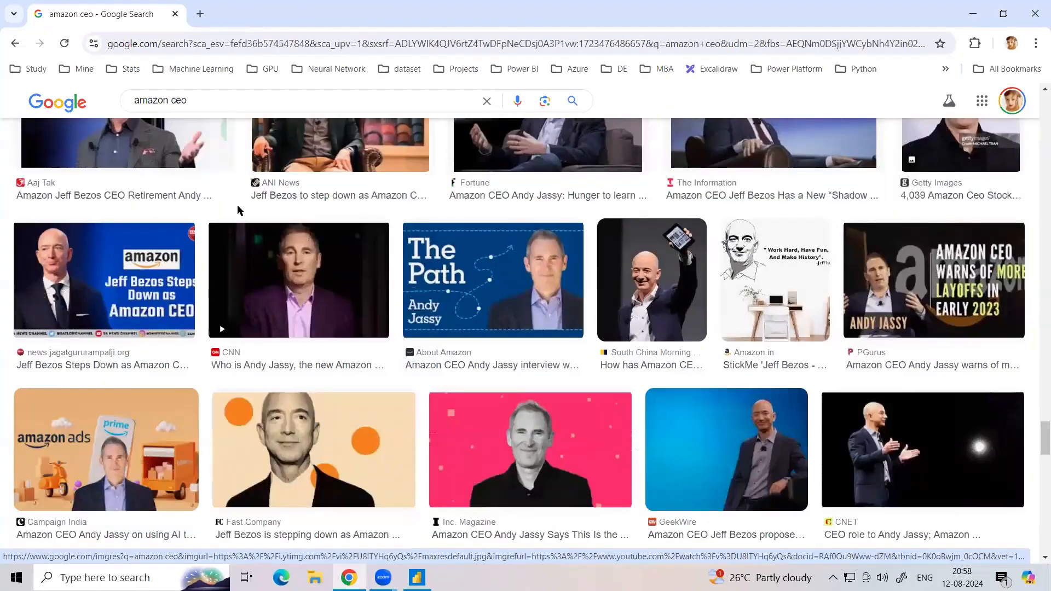
scroll(238, 211, down, 10)
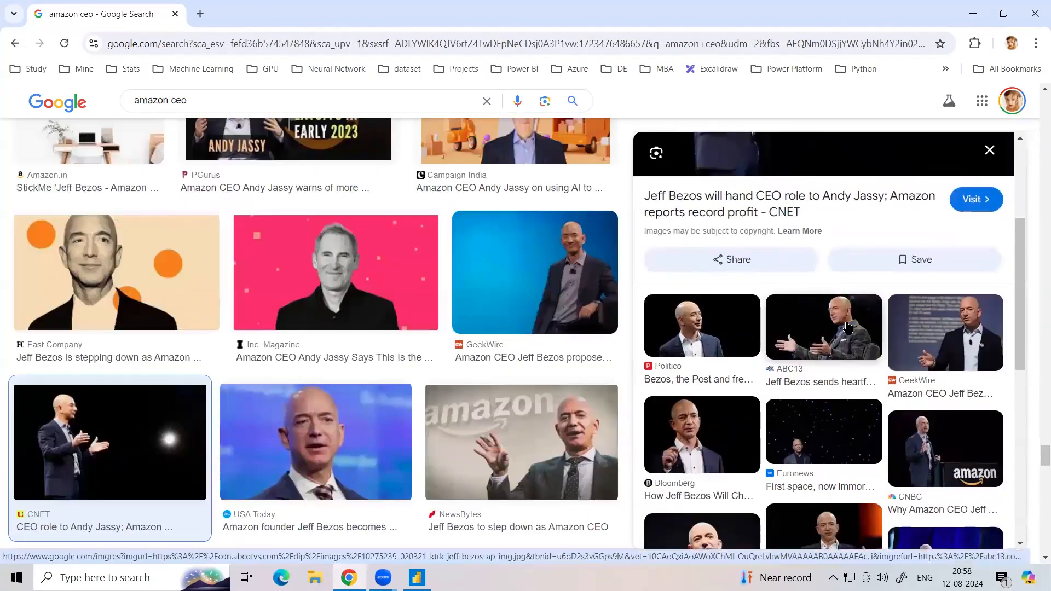
click(847, 328)
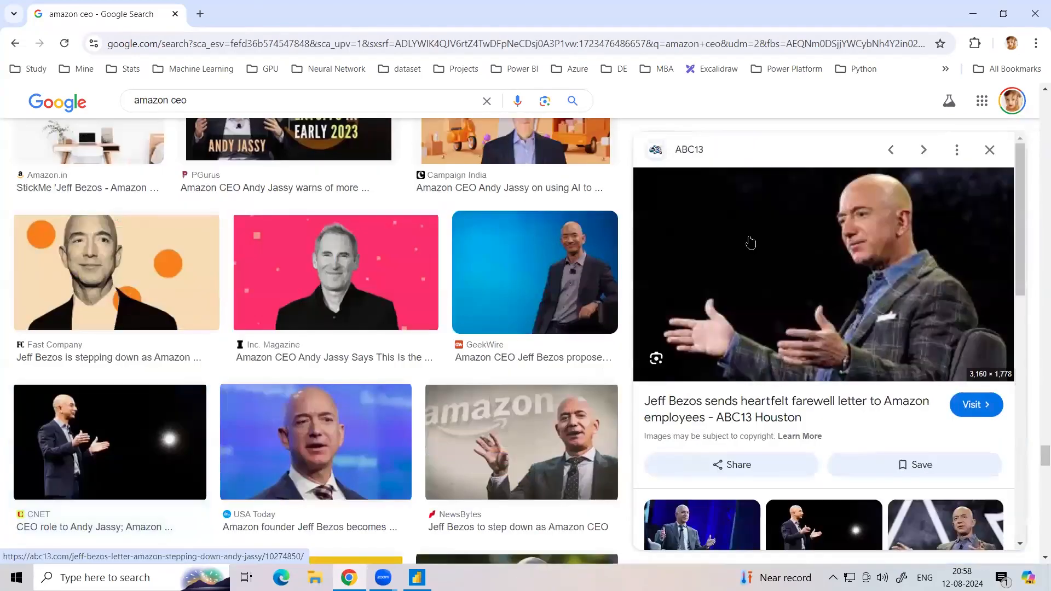
- Save the previewed ABC13 photo to the Desktop as a JPEG image named amazon_ceo
right_click(749, 238)
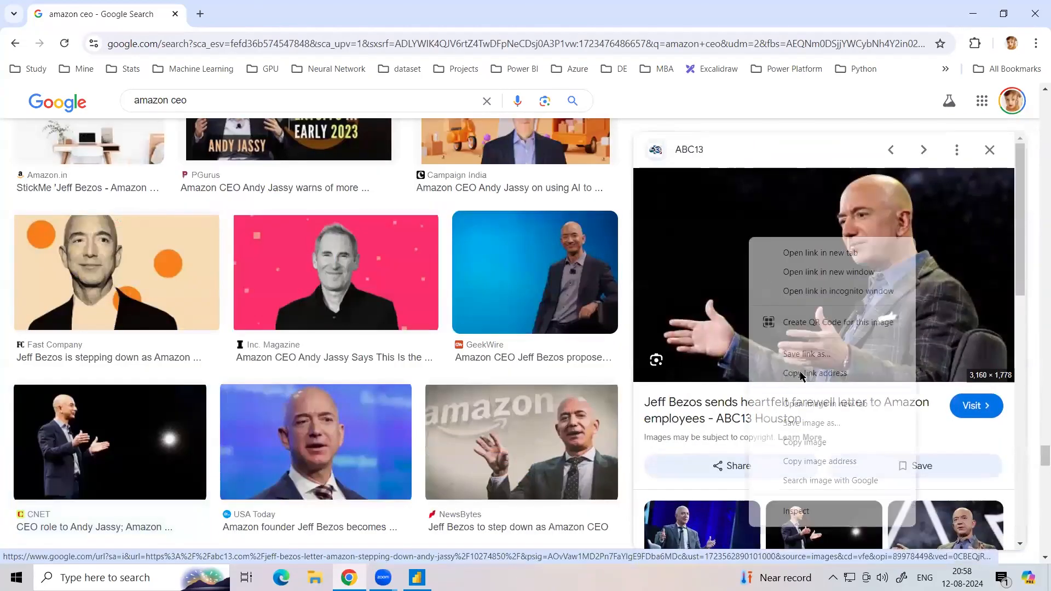
click(802, 424)
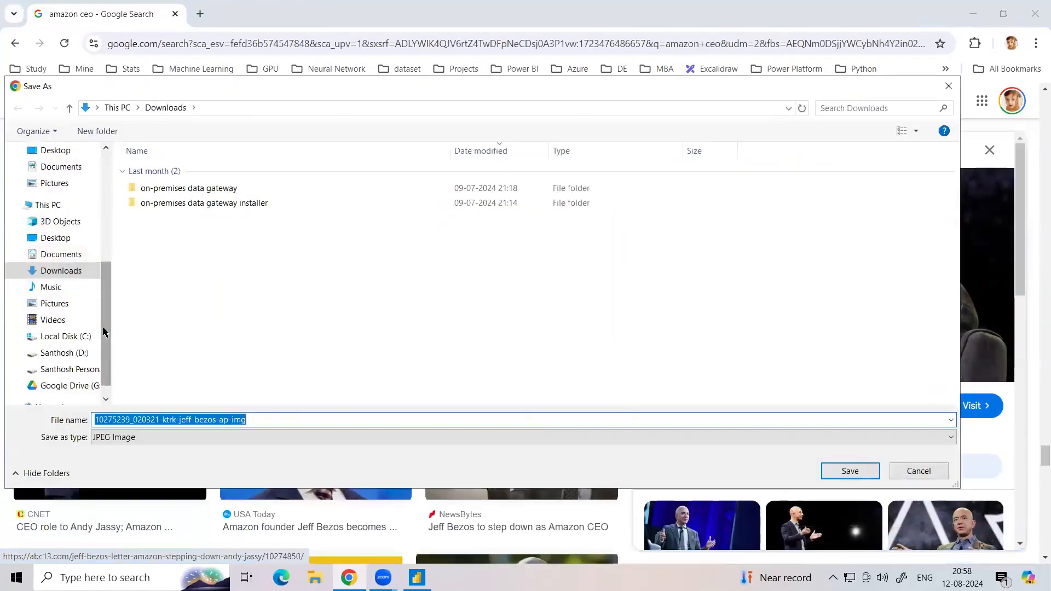
drag(103, 327, 114, 205)
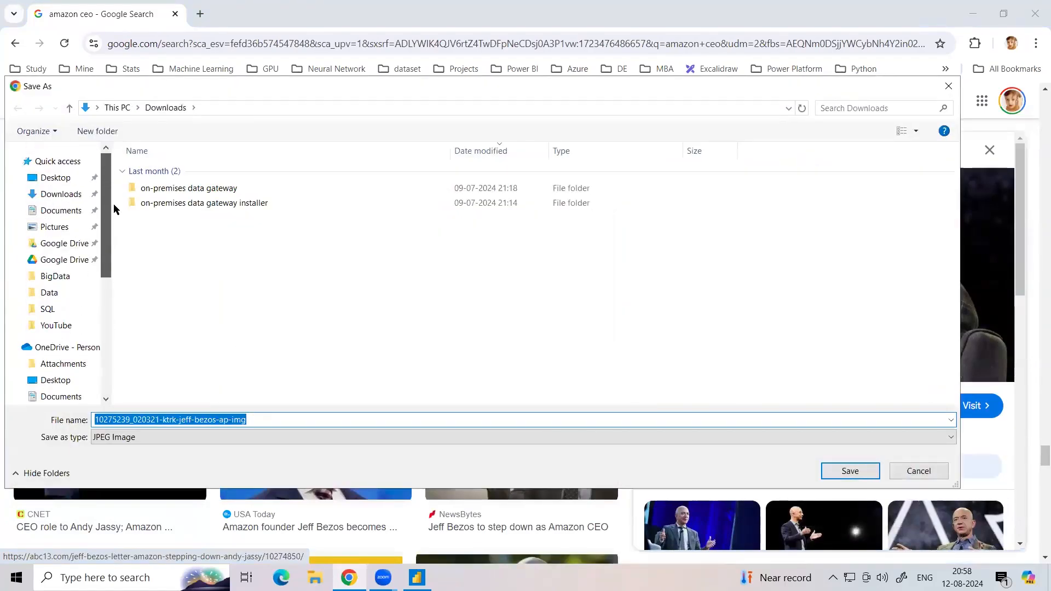
click(49, 178)
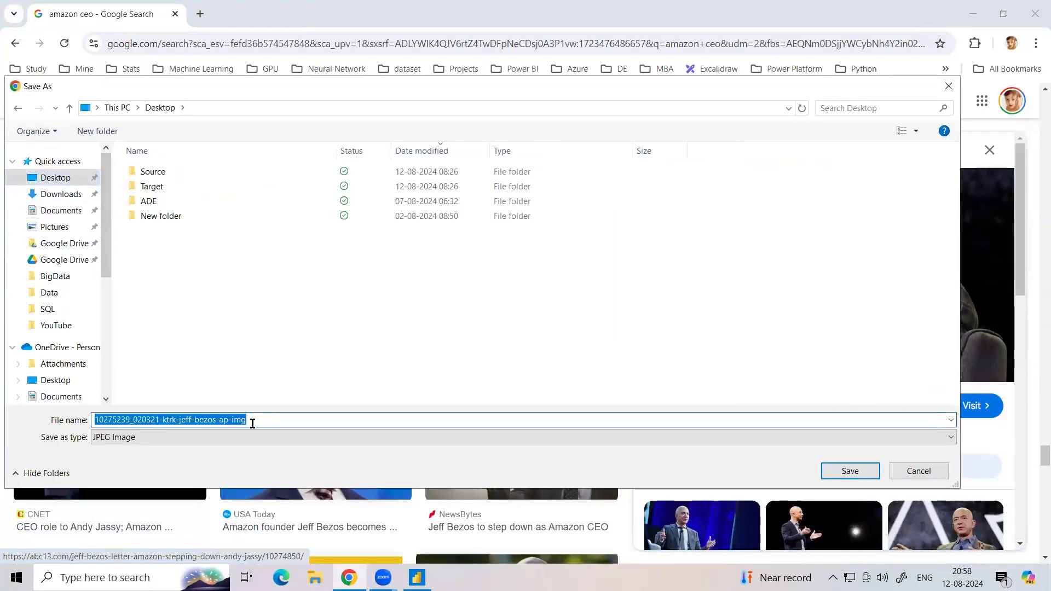
text(amazon_ceo)
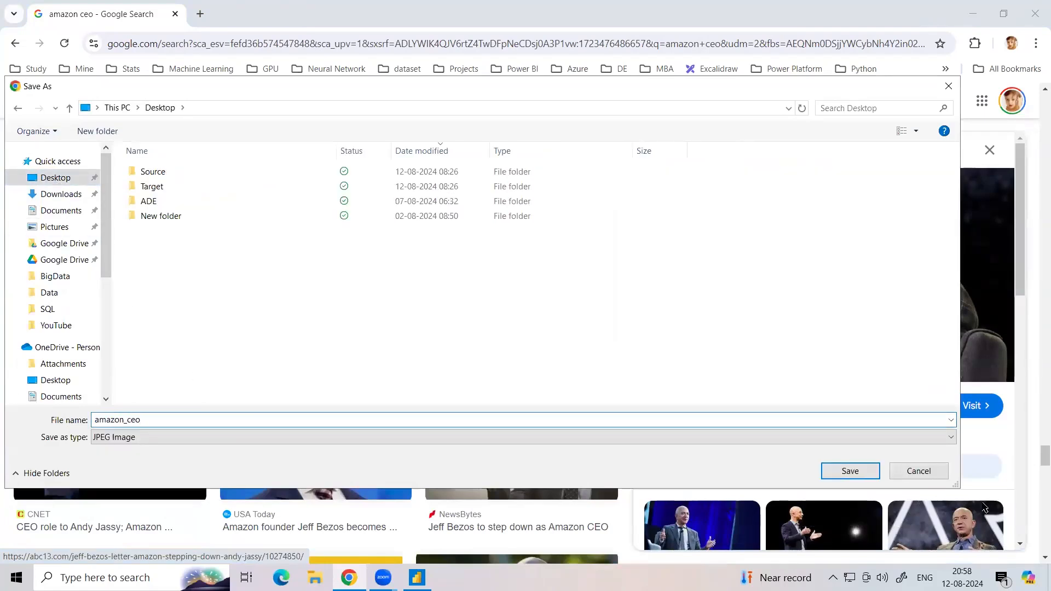
click(850, 471)
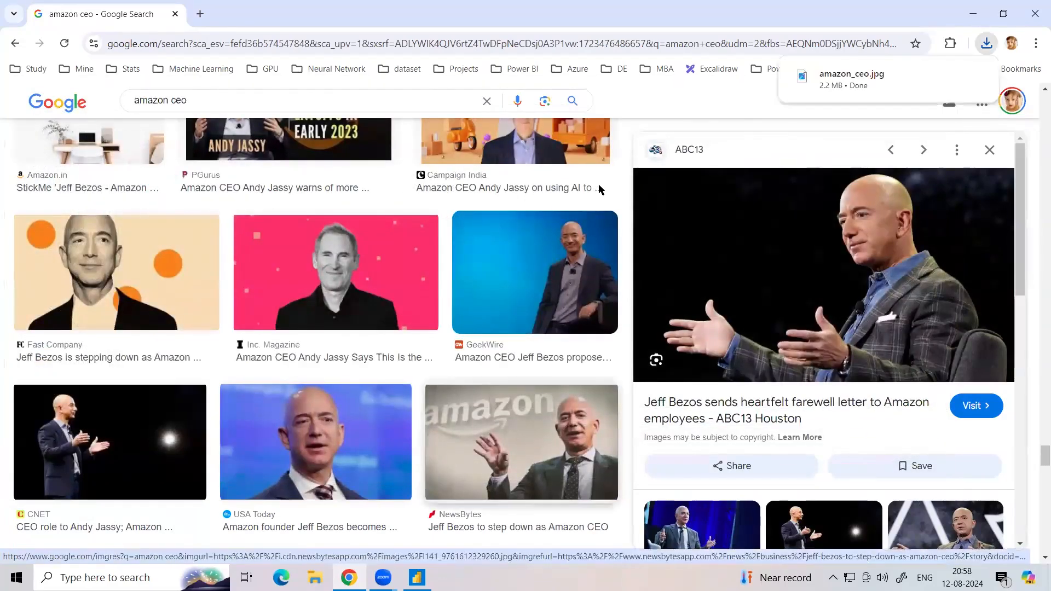
- Switch back to Power BI Desktop and set amazon_ceo.jpg from the Desktop as the chart's plot area background
key(alt+Tab)
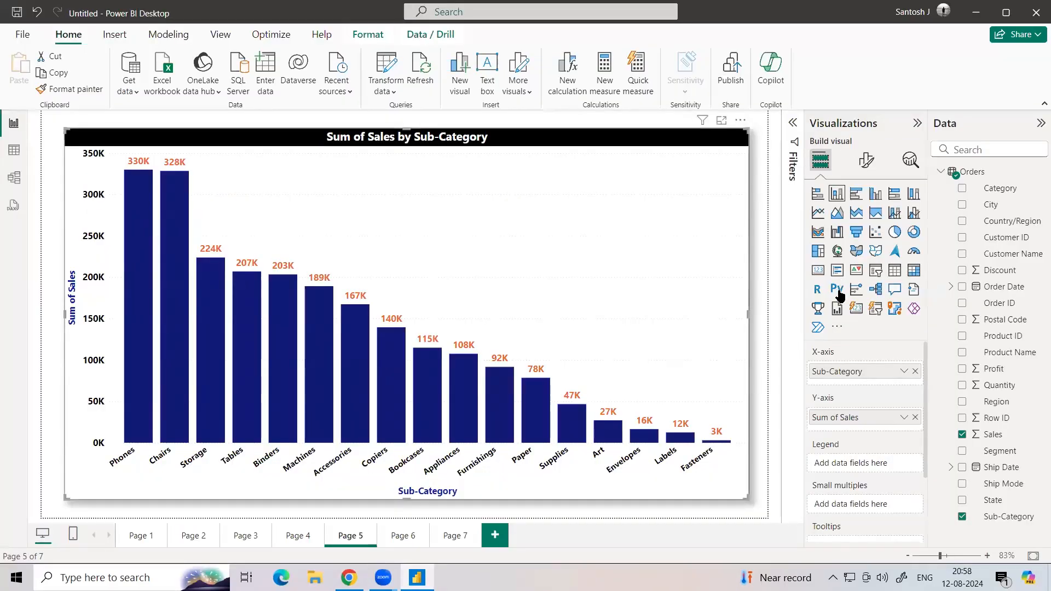
click(866, 163)
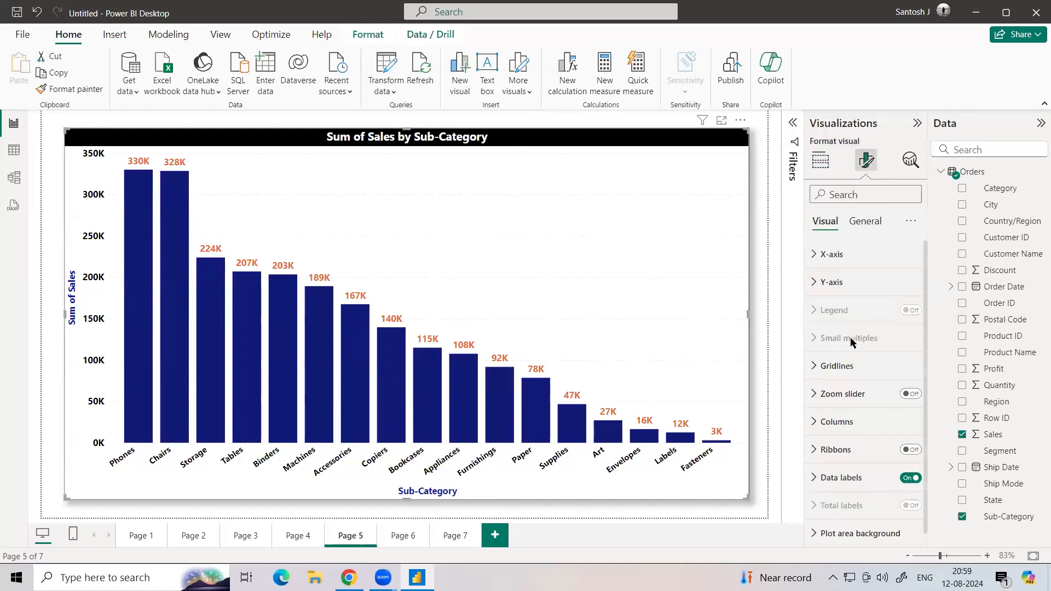
click(814, 528)
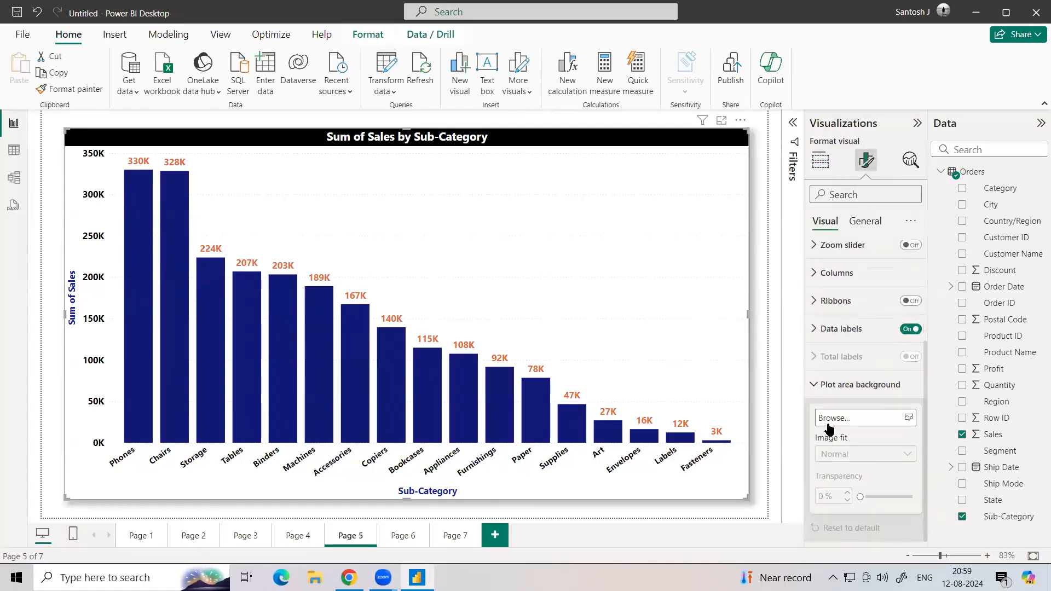
click(909, 418)
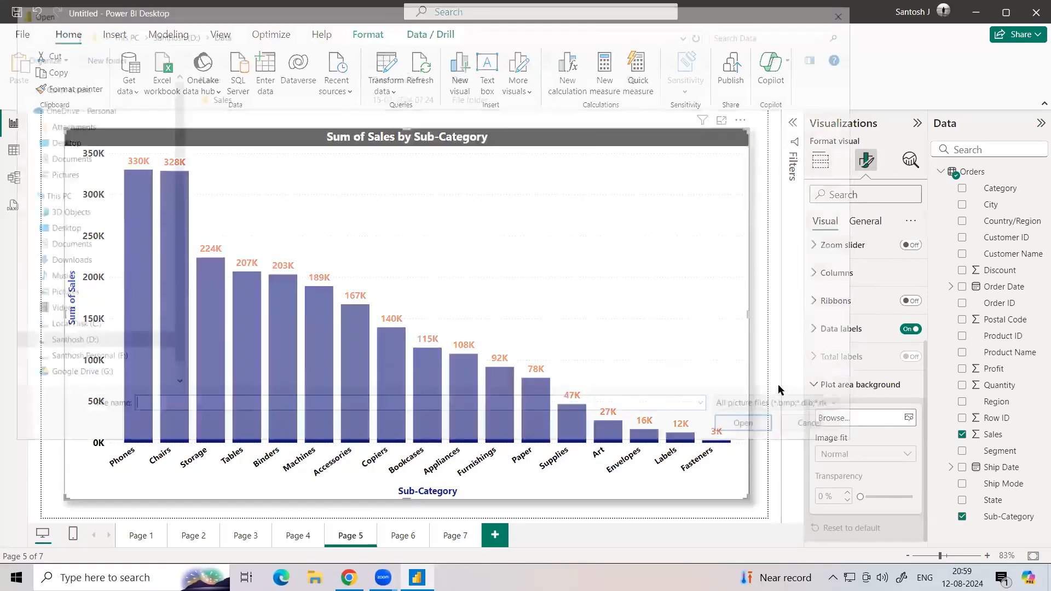
scroll(158, 142, up, 3)
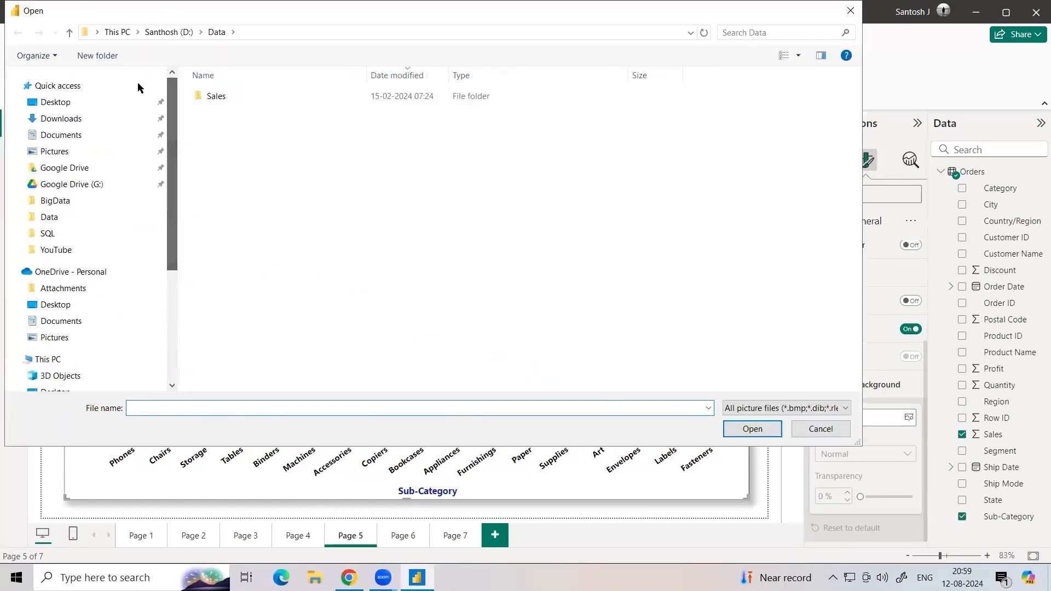
click(71, 103)
click(230, 98)
click(749, 429)
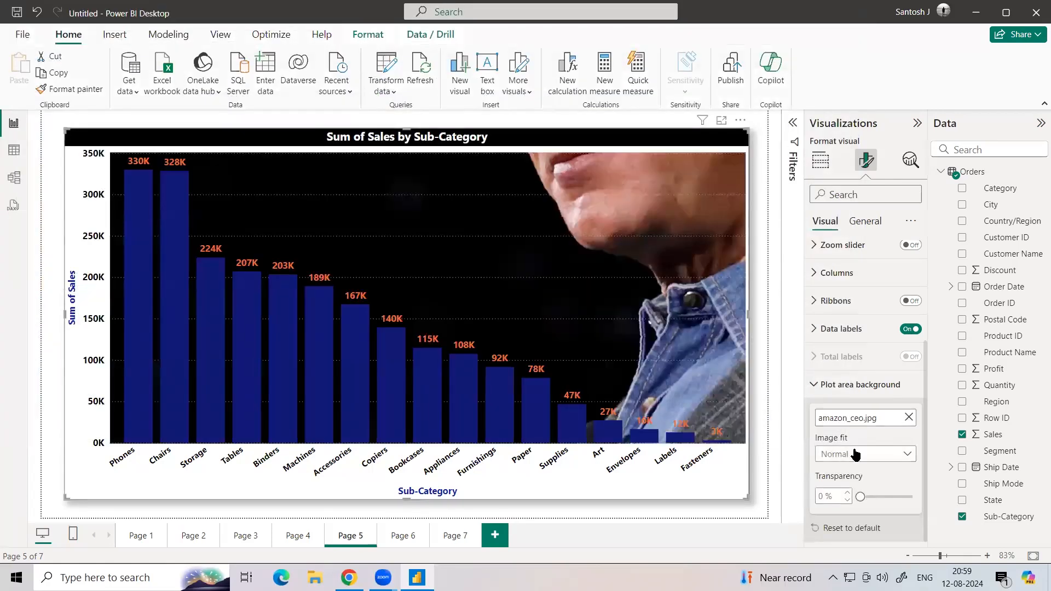
- Set the plot area background's image fit to Fit and its transparency to 17 %
click(854, 453)
click(832, 487)
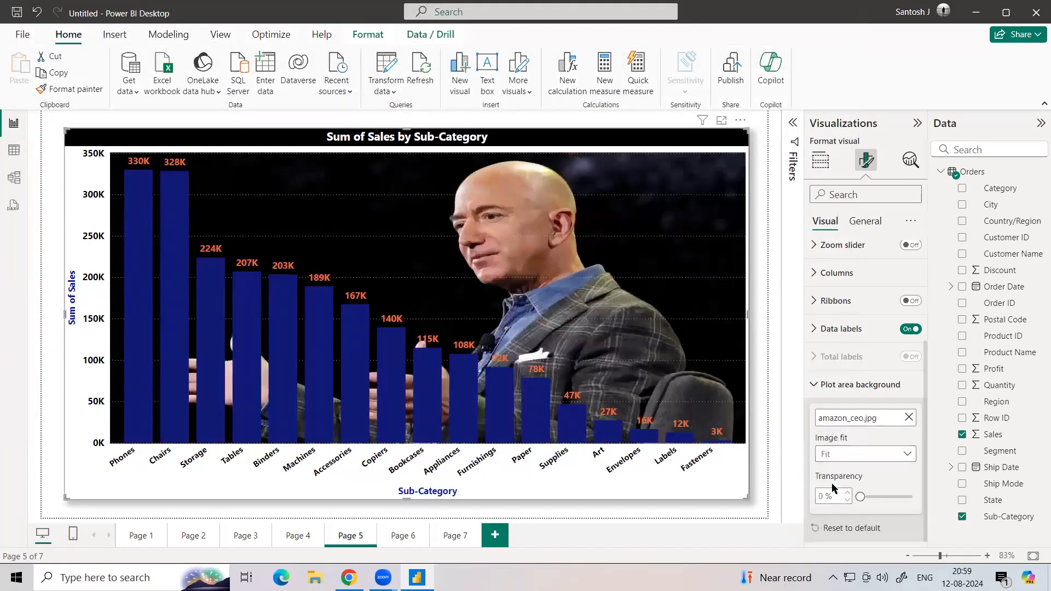
click(841, 454)
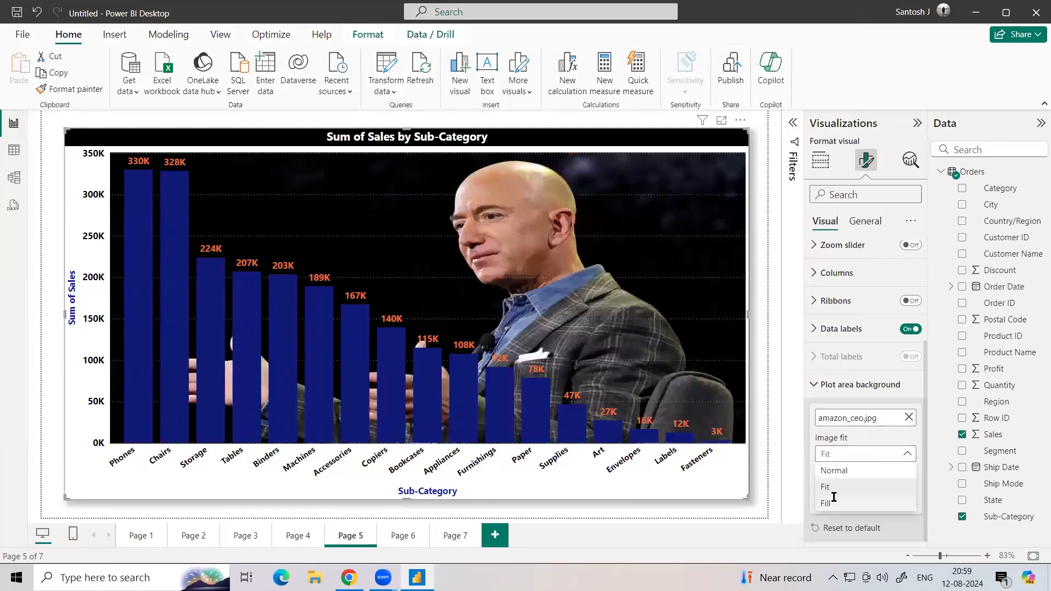
click(839, 483)
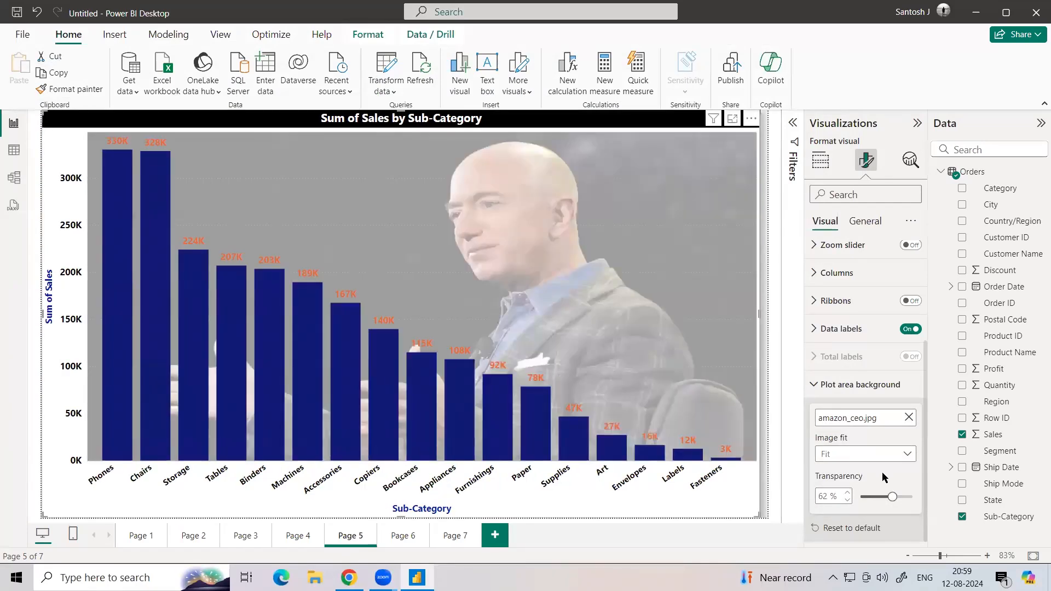
drag(892, 497, 868, 497)
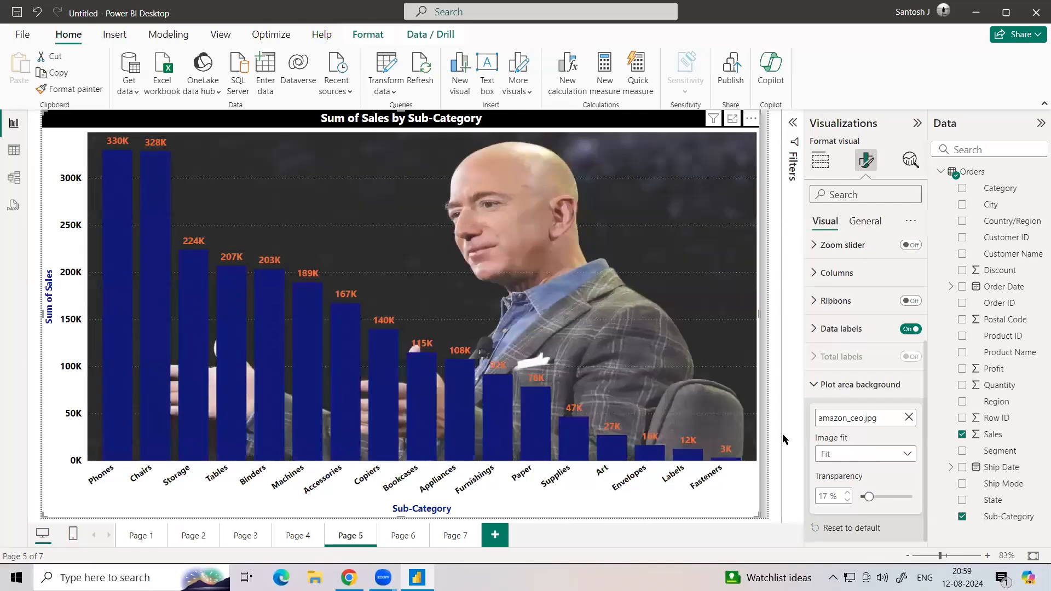
- Deselect the formatted chart and open Page 4 to compare it with the unformatted version
click(766, 215)
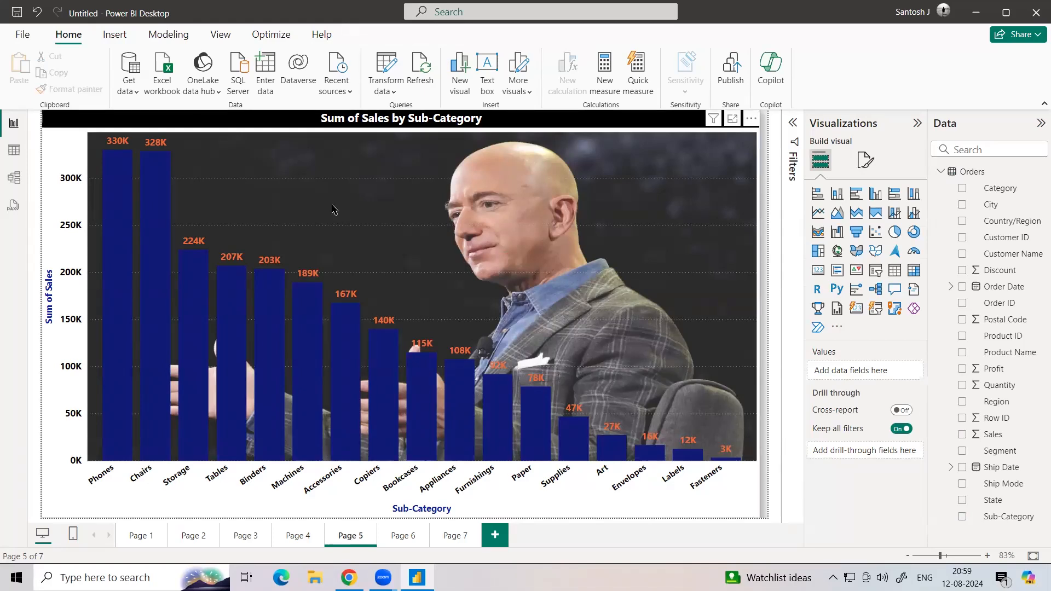
click(298, 536)
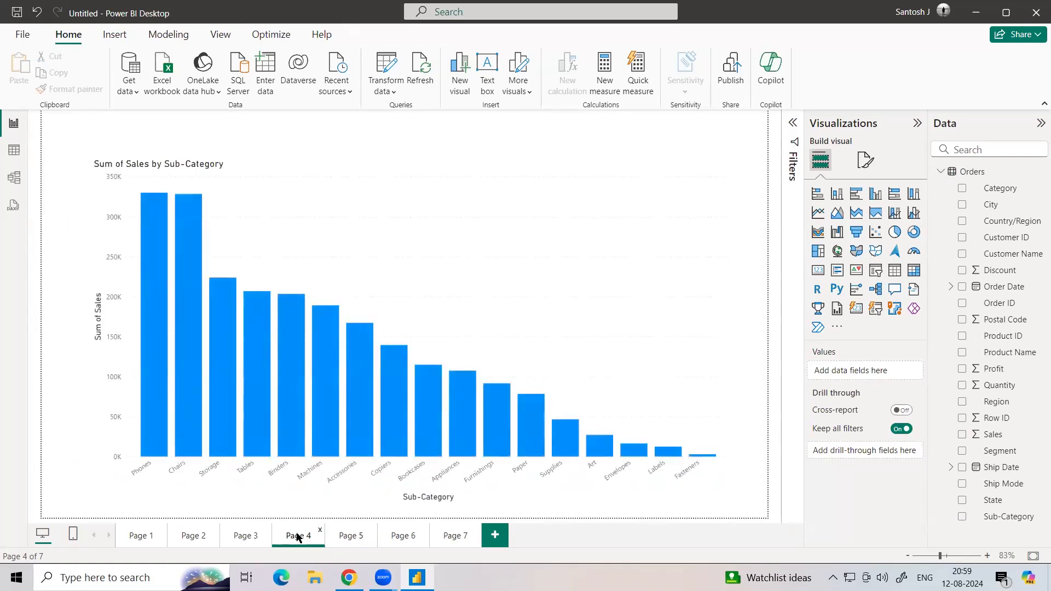
- Return to Page 5 and recolour all columns of the chart with a medium shade of the dark blue theme colour
click(337, 534)
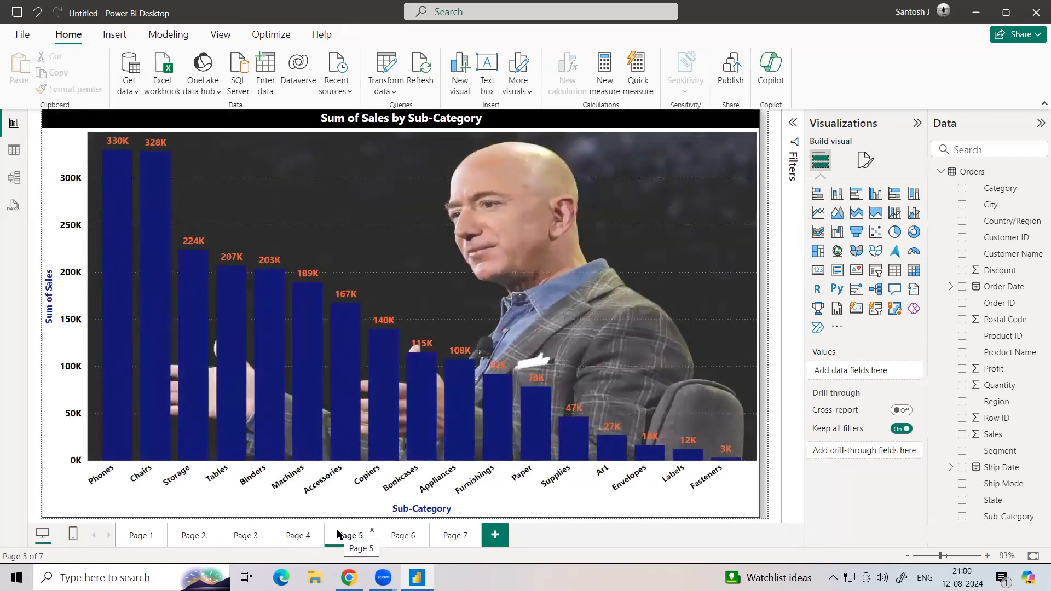
click(638, 126)
click(866, 160)
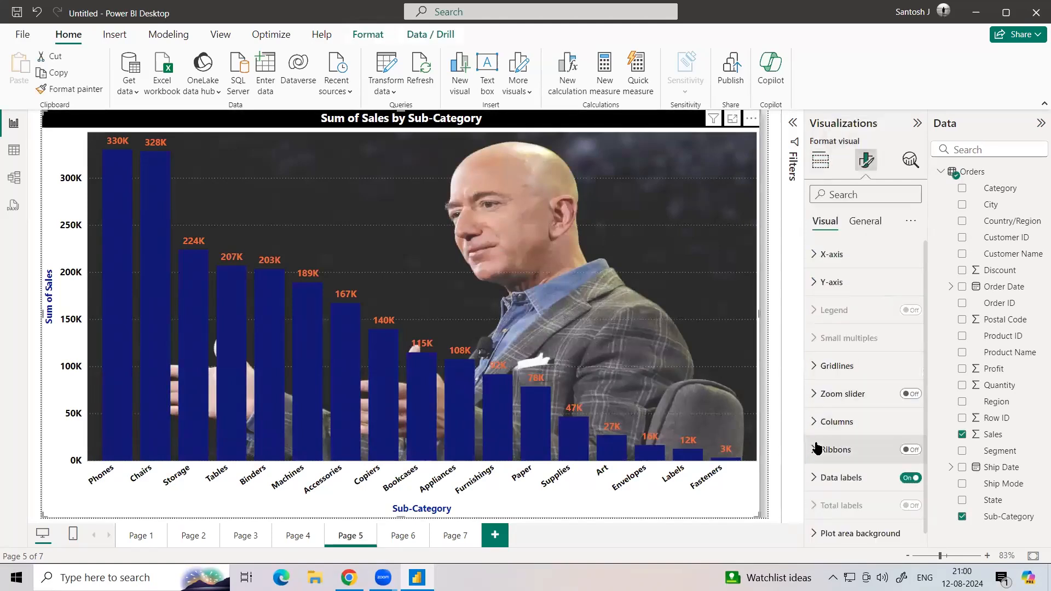
click(832, 421)
scroll(843, 377, down, 3)
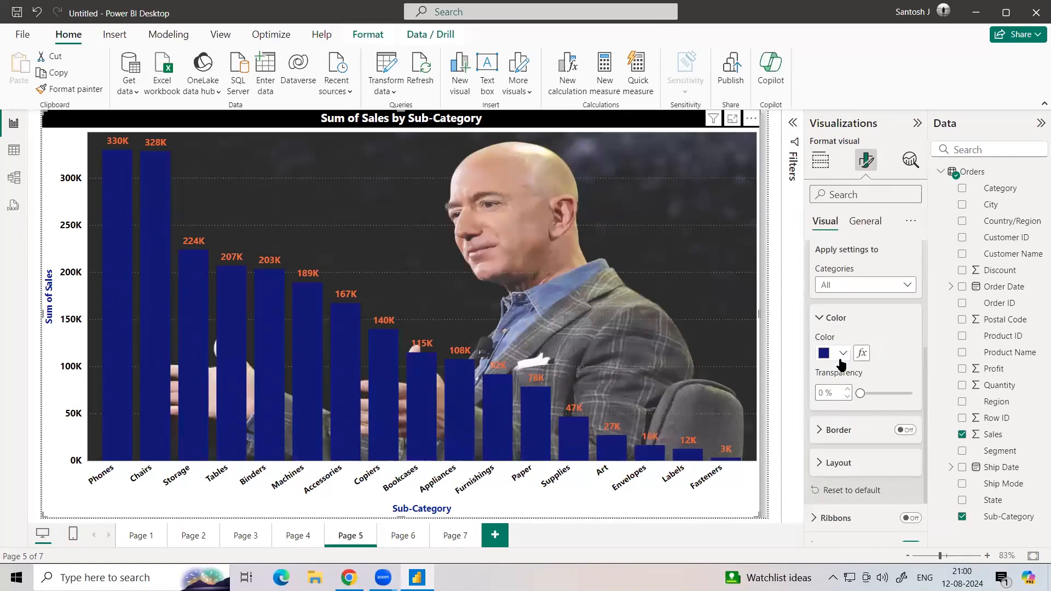
click(842, 356)
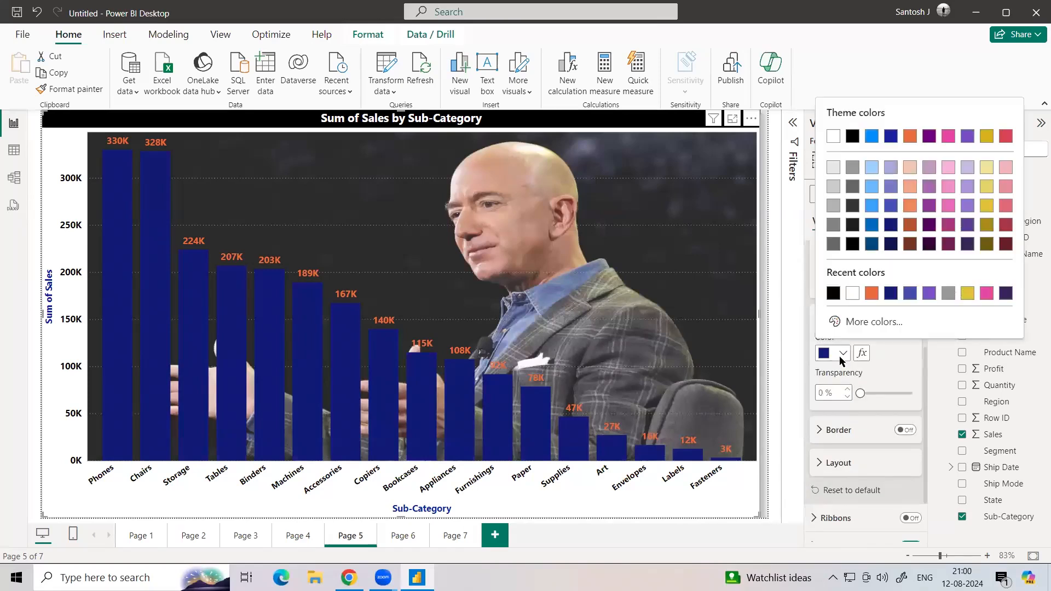
click(889, 186)
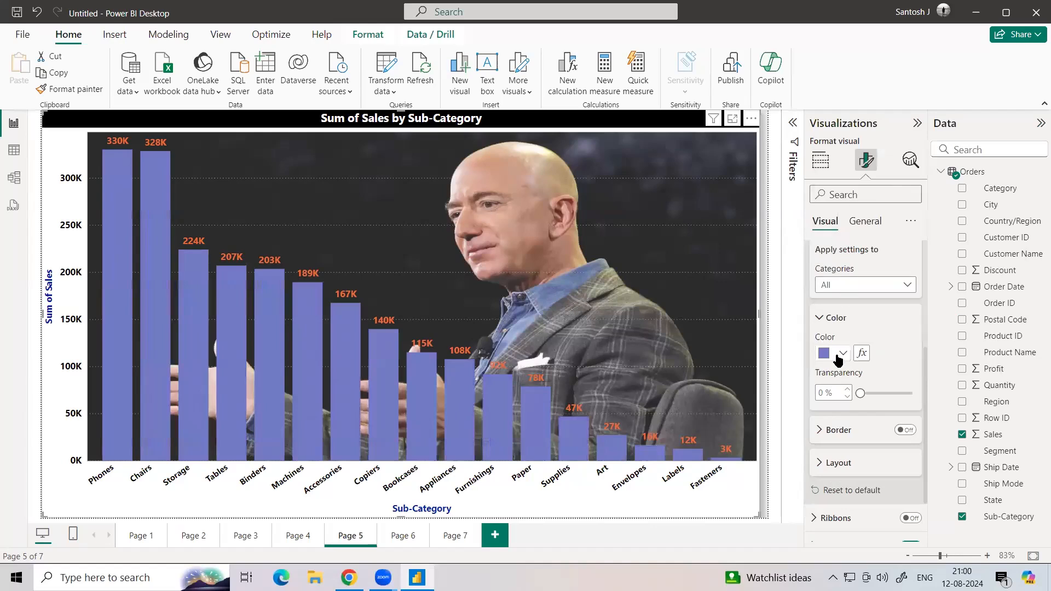
click(837, 356)
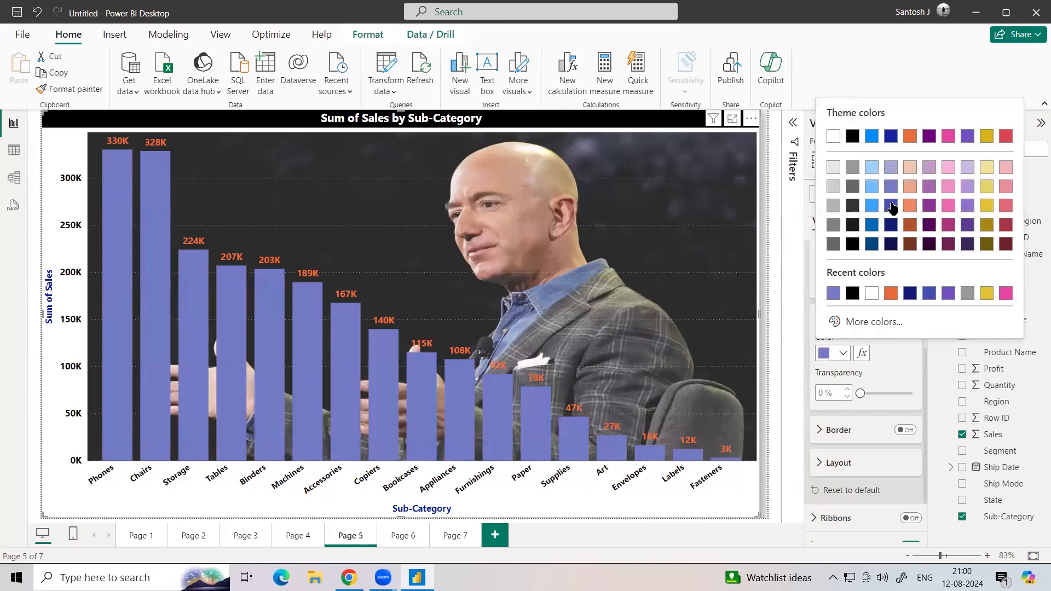
click(891, 206)
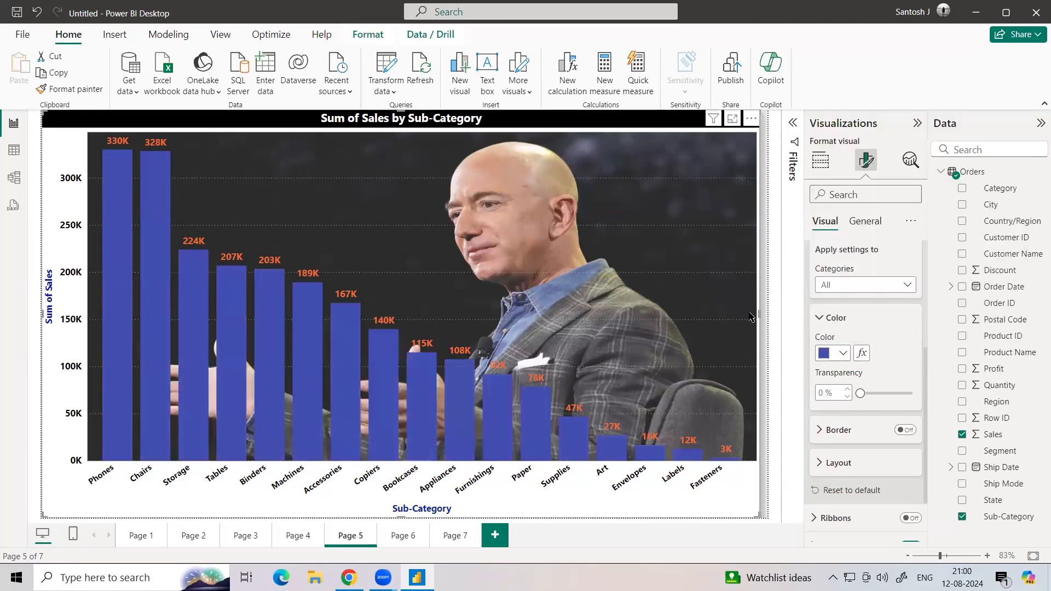
- Deselect the chart and compare the plain chart on Page 4 with the formatted one on Page 5
click(772, 344)
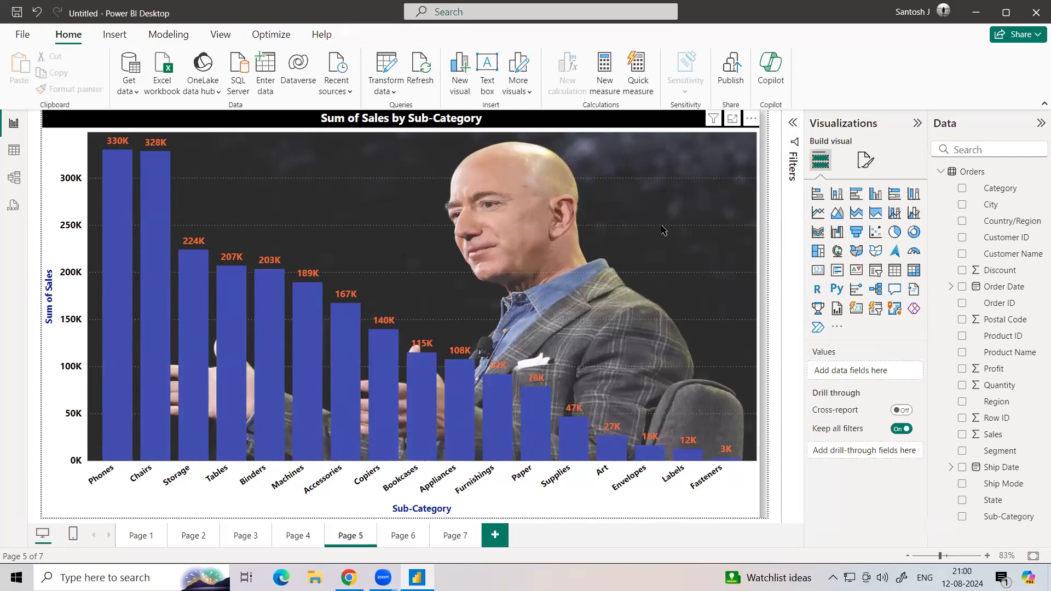
click(296, 535)
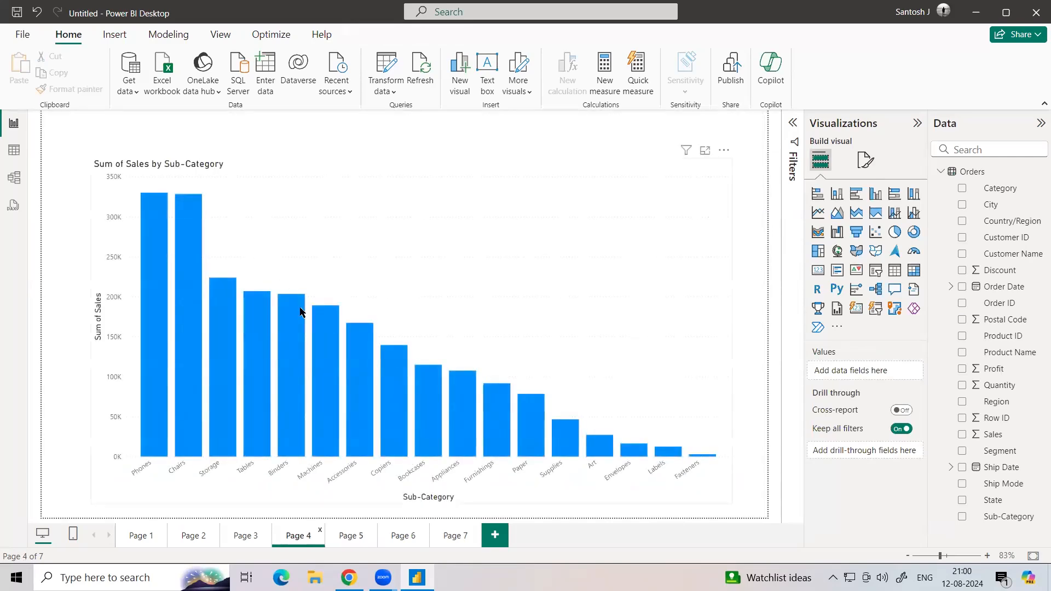
click(350, 535)
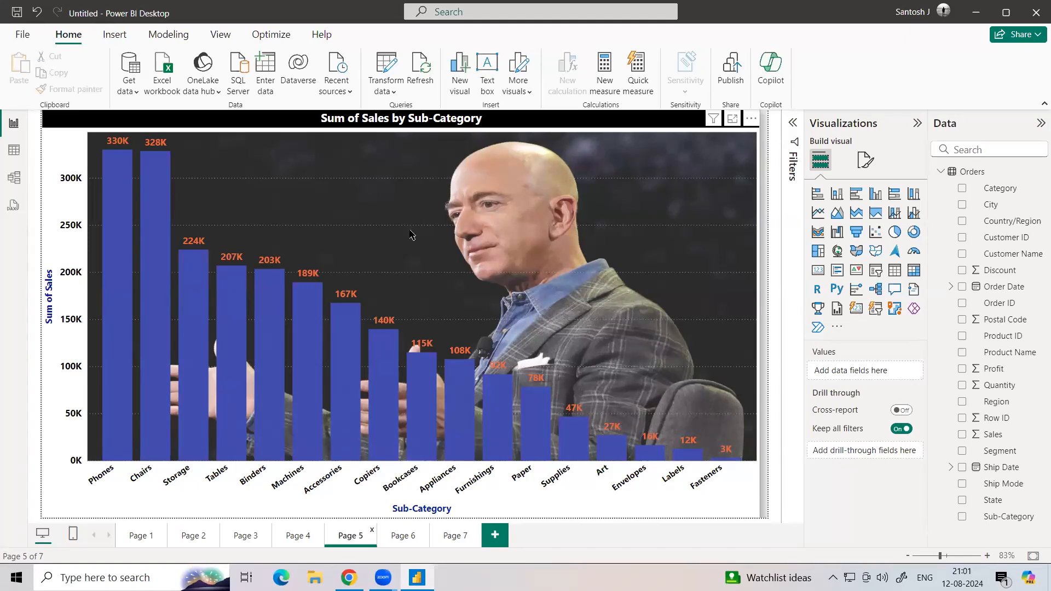
- Swap the Page 5 chart's fields, placing Sales on the X-axis and Sub-Category on the Y-axis
click(607, 126)
drag(847, 417, 849, 371)
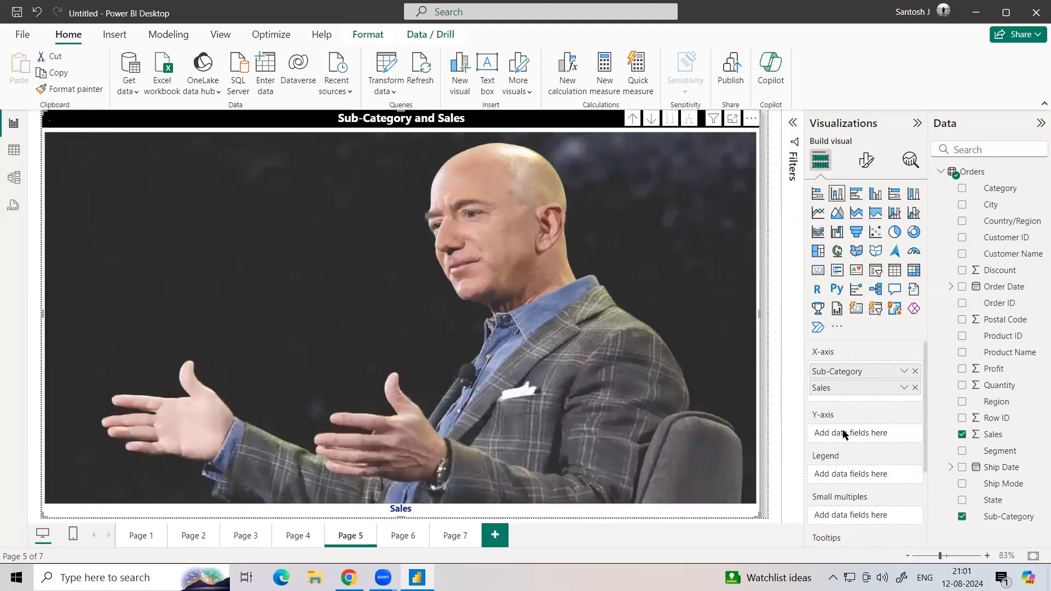
drag(838, 372, 840, 435)
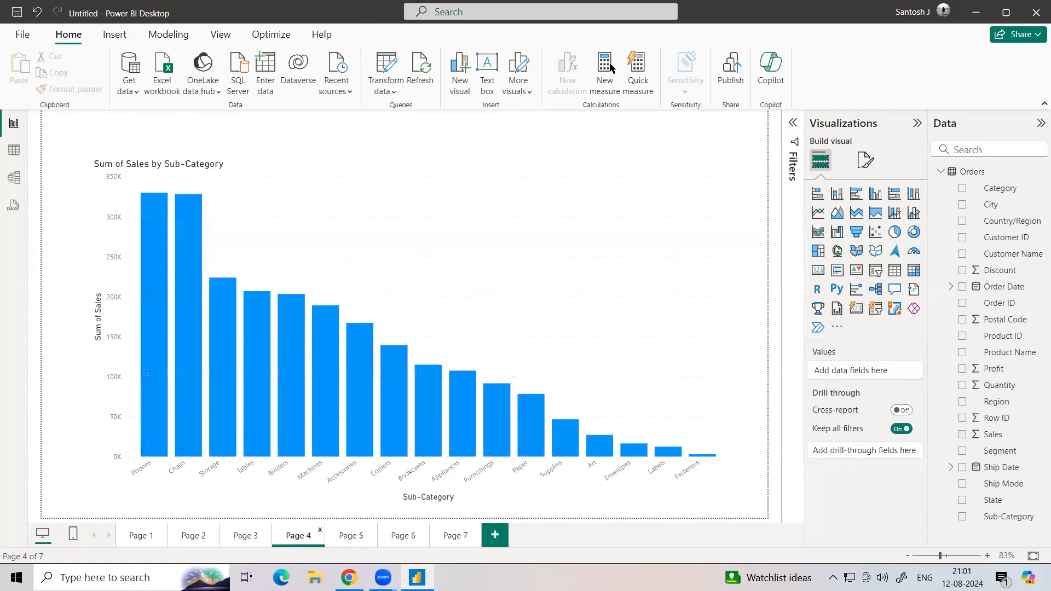
- Clear both axes of the Page 4 chart and assign Sub-Category to the Y-axis and Sales to the X-axis
click(497, 338)
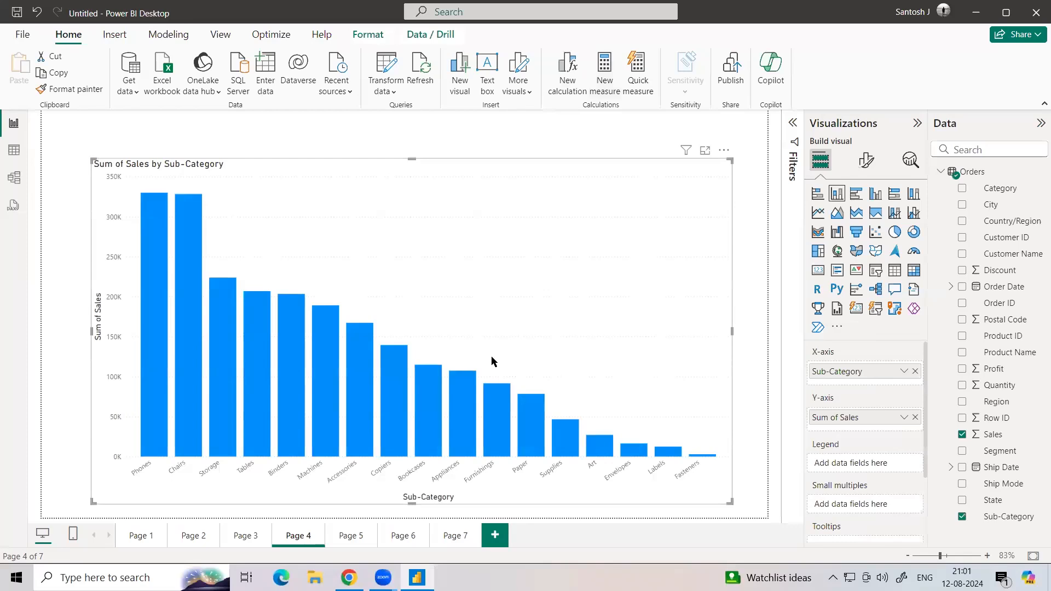
click(915, 417)
click(915, 371)
drag(1001, 517, 883, 416)
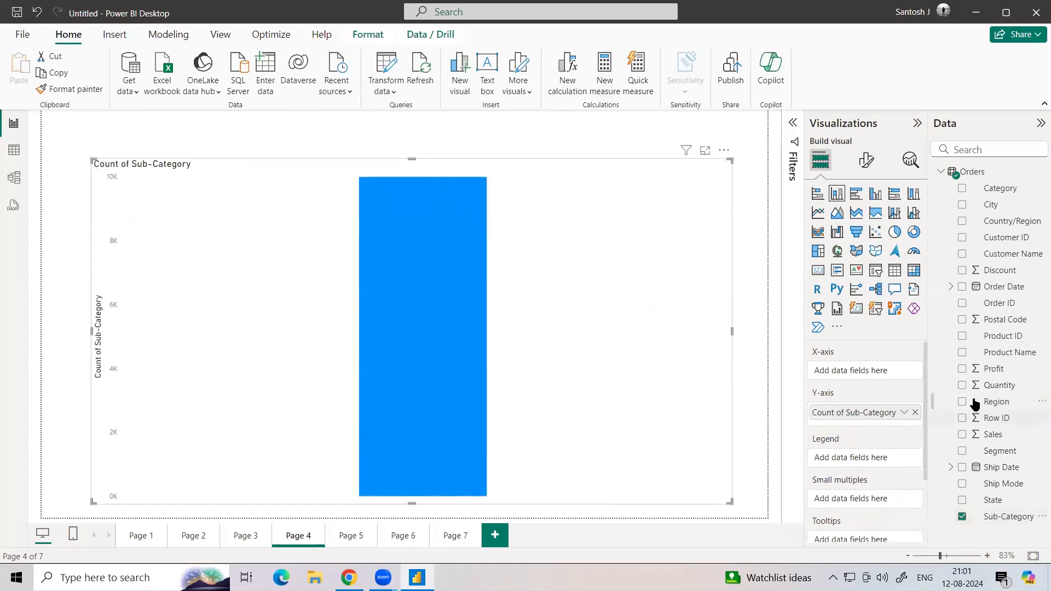
drag(992, 435, 860, 370)
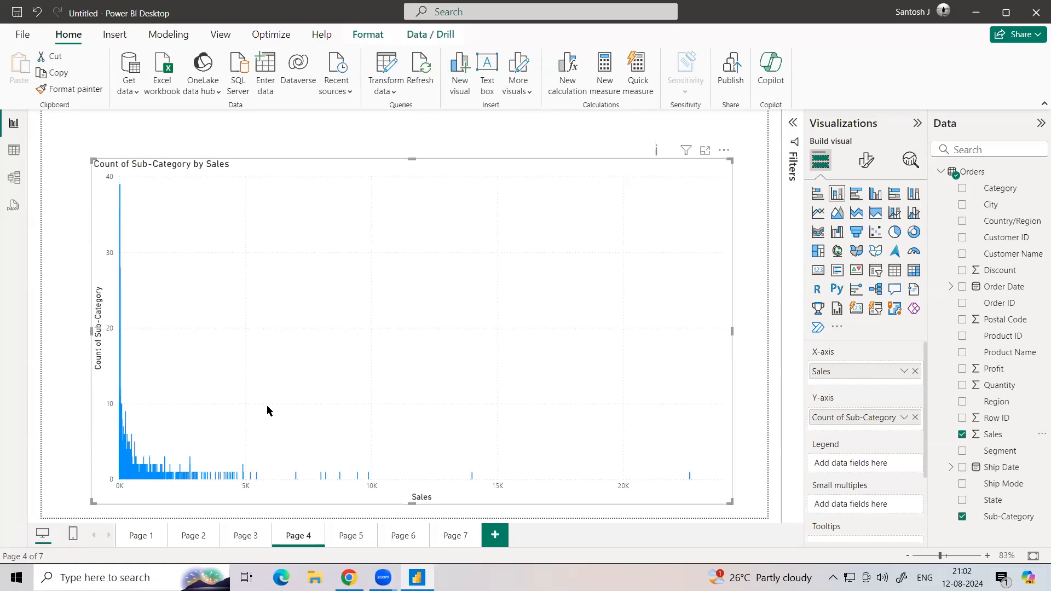
- Restore the Page 5 chart's fields with Sub-Category on the X-axis and Sales on the Y-axis
click(340, 536)
click(614, 349)
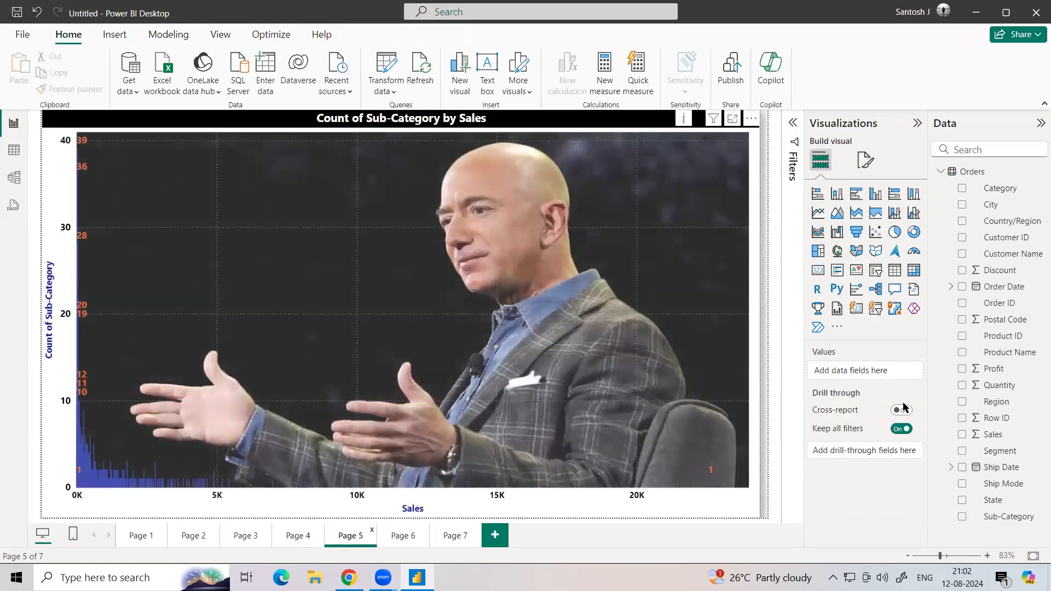
click(914, 372)
drag(873, 418, 861, 372)
drag(992, 435, 874, 418)
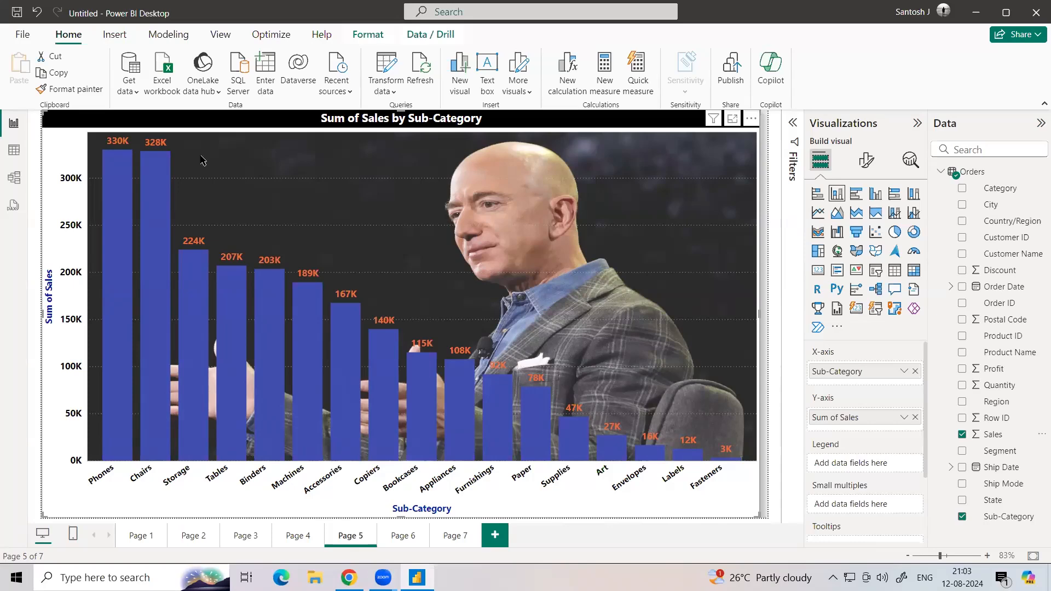
- Switch to Excel 2016 and create a blank workbook
click(118, 574)
text(exce)
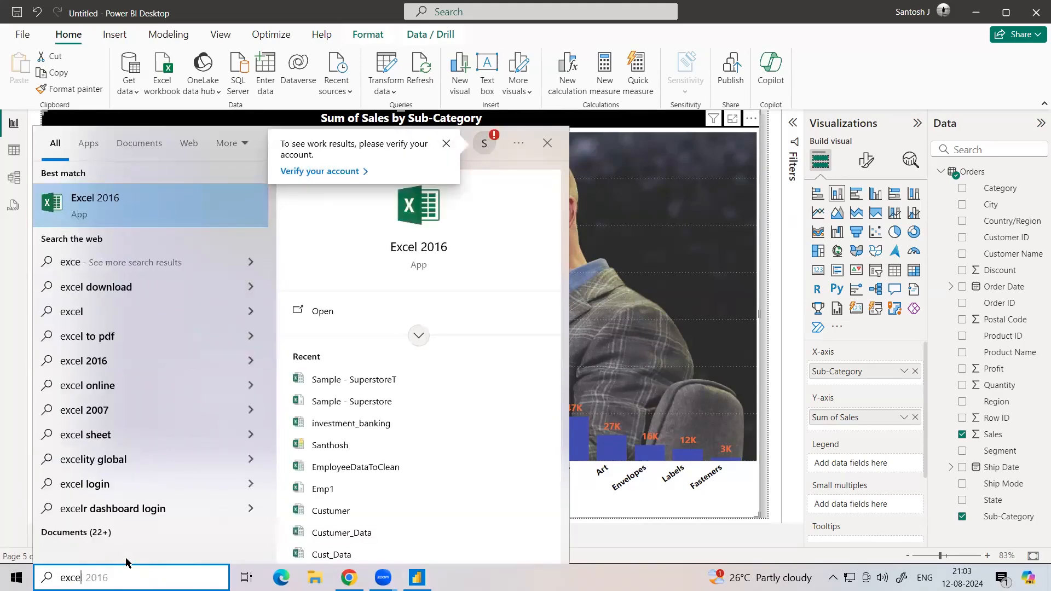
click(130, 203)
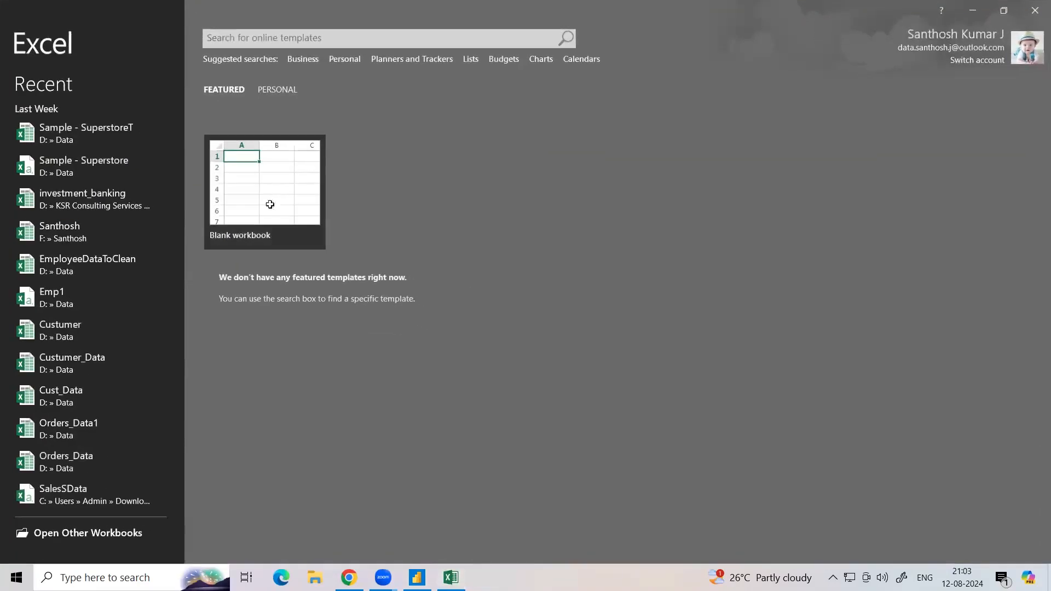
click(275, 193)
click(172, 255)
click(1017, 556)
click(1017, 557)
click(1016, 556)
scroll(289, 368, up, 2)
- Enter the heading formulas in cell C3 and the heading Charts in cell B3
click(211, 271)
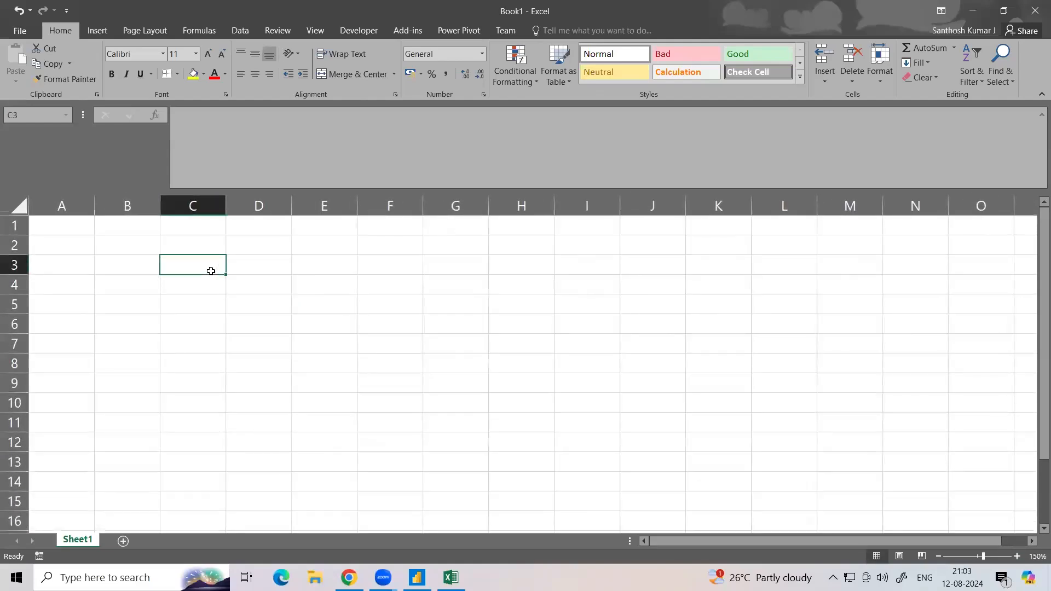
text(formua)
key(BackSpace)
key(BackSpace)
text(uai)
key(BackSpace)
key(BackSpace)
key(BackSpace)
key(BackSpace)
text(i)
key(BackSpace)
text(ulas)
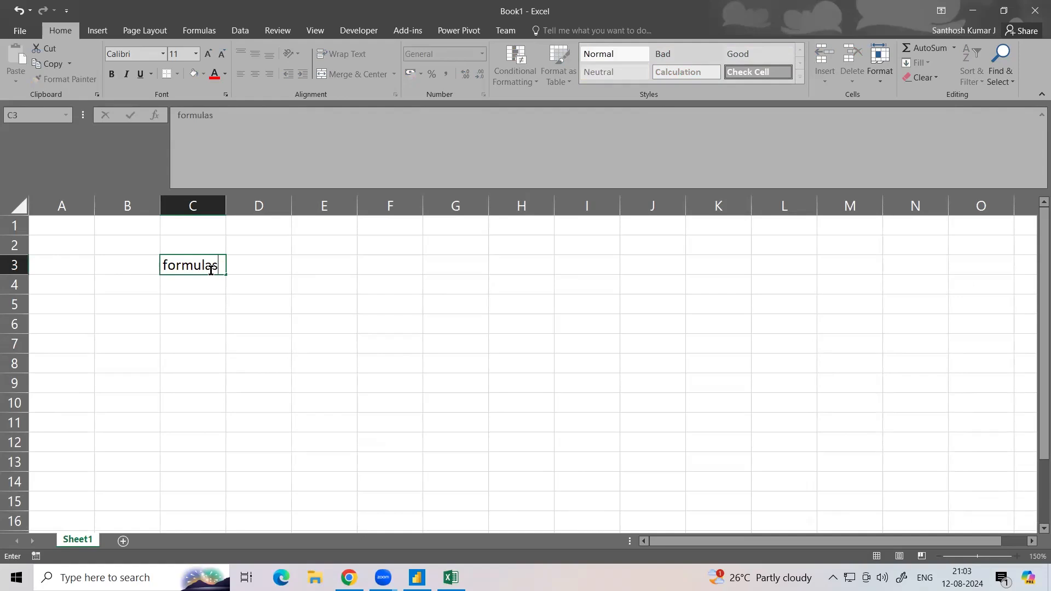
click(129, 261)
text(Charts)
- Enter 1 in B5 and Column Chart in C5, and fit column C's width to its contents
click(130, 307)
text(1)
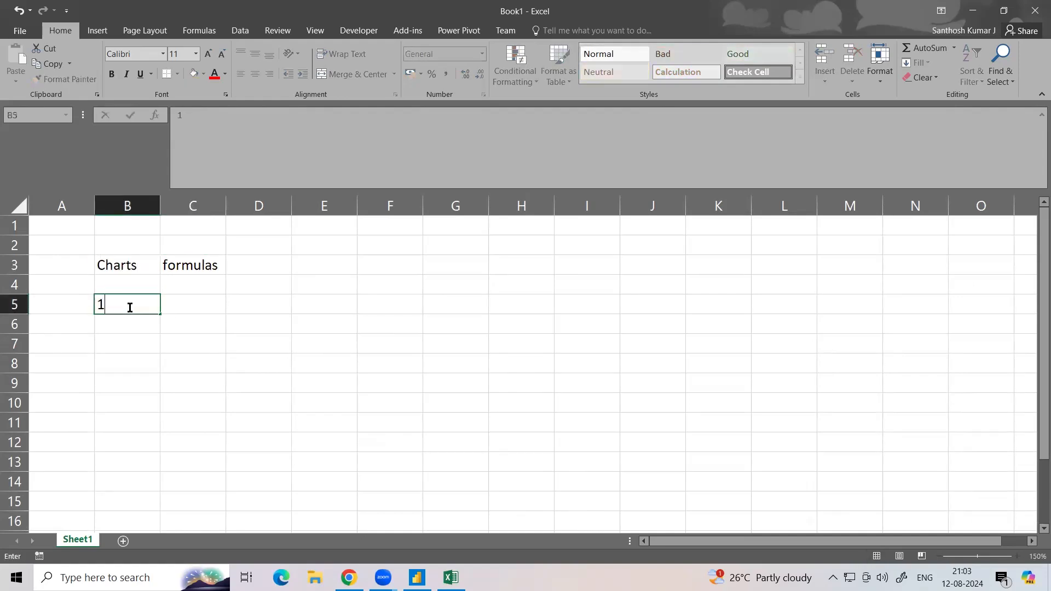
click(184, 311)
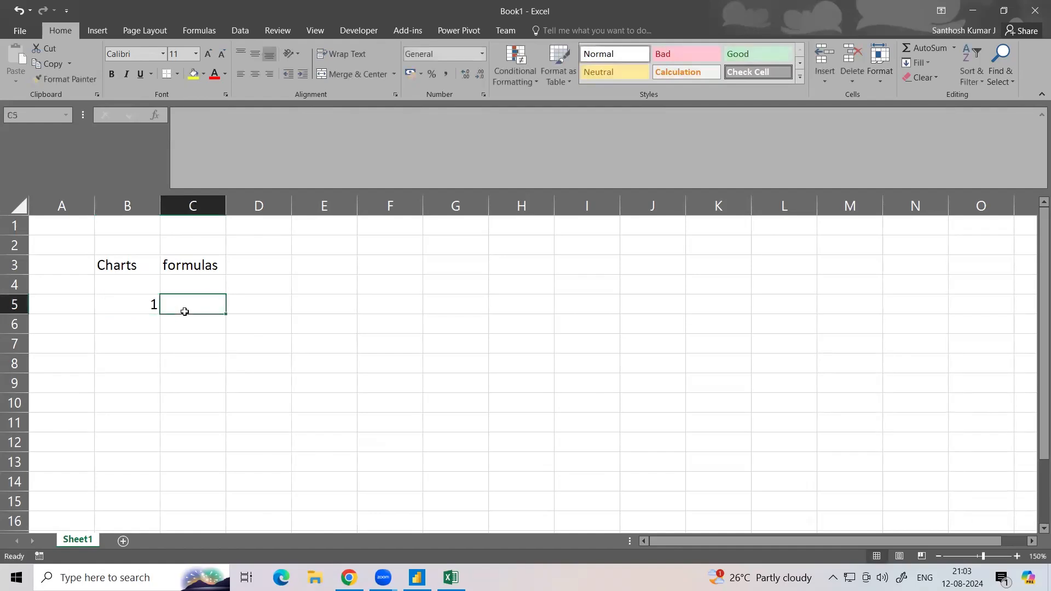
key(alt+Tab)
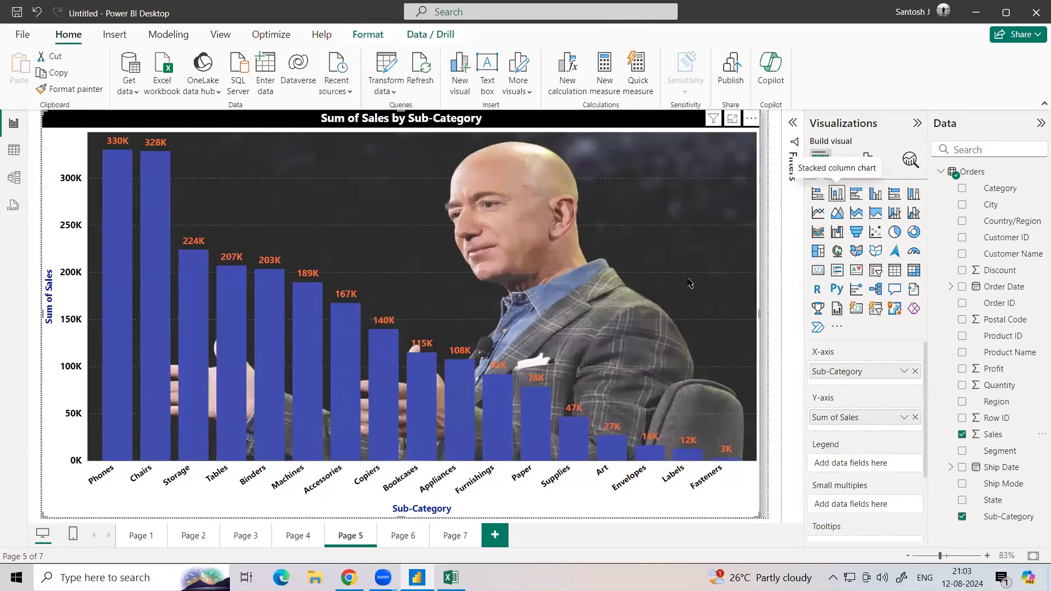
key(alt+Tab)
text(Co)
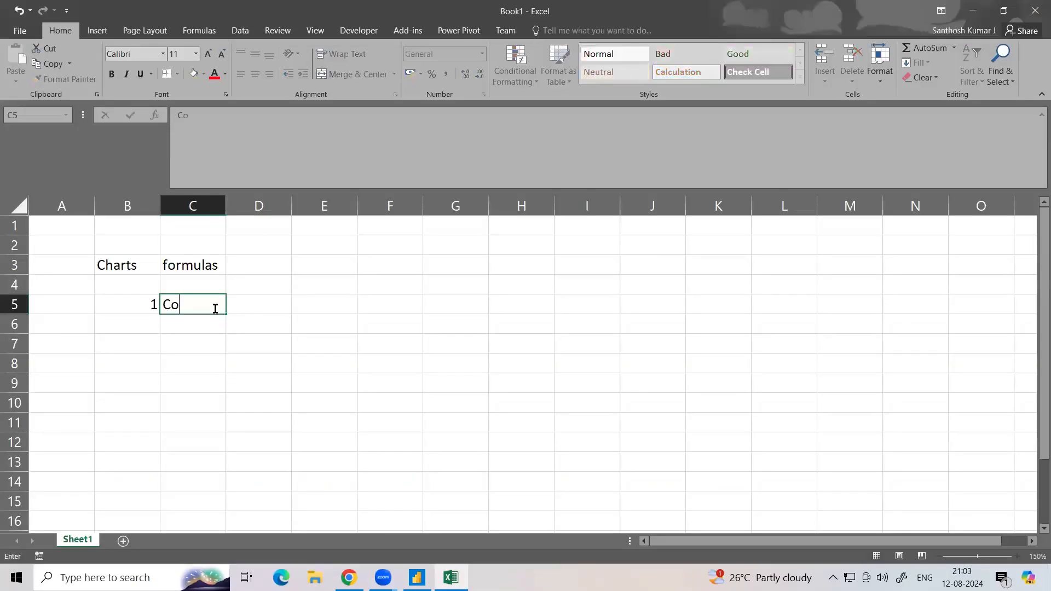
text(lumn Chart)
click(230, 206)
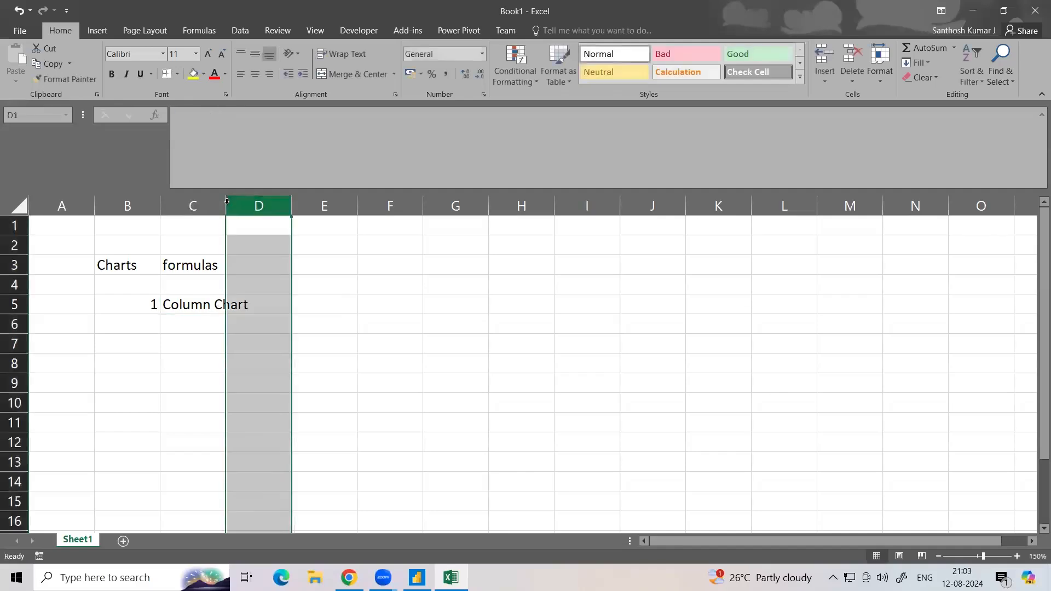
double_click(226, 206)
click(299, 302)
click(241, 319)
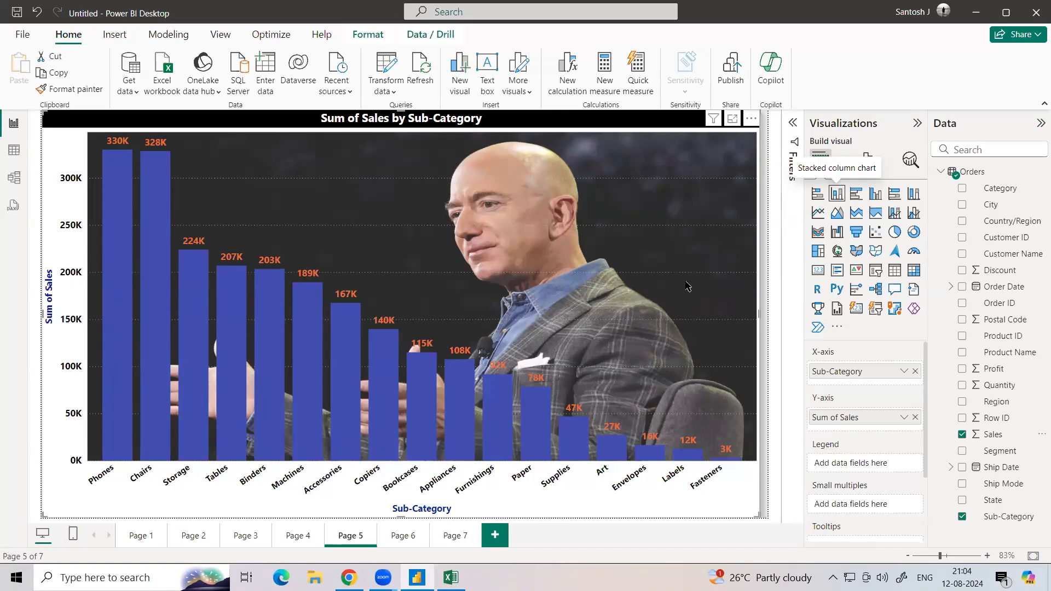
- Switch to Microsoft Whiteboard and create a new blank whiteboard without a template
key(super+s)
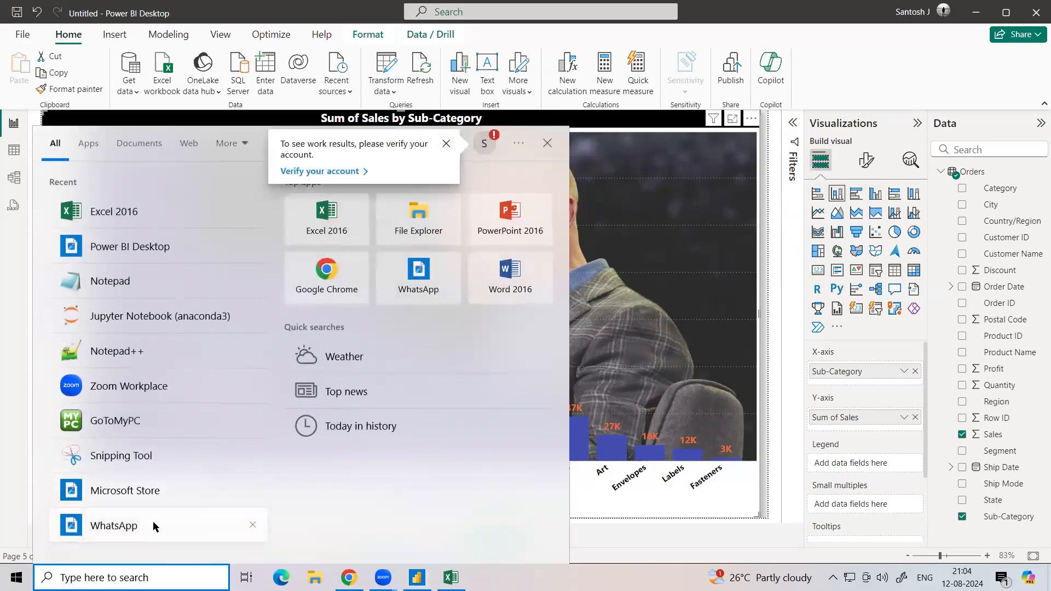
text(wh)
click(130, 273)
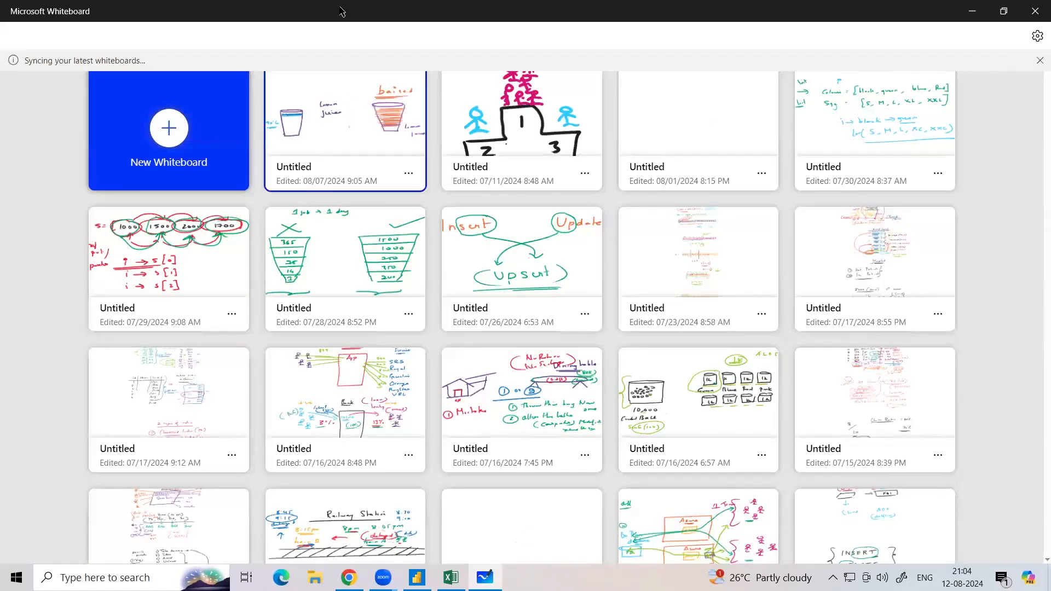
click(210, 106)
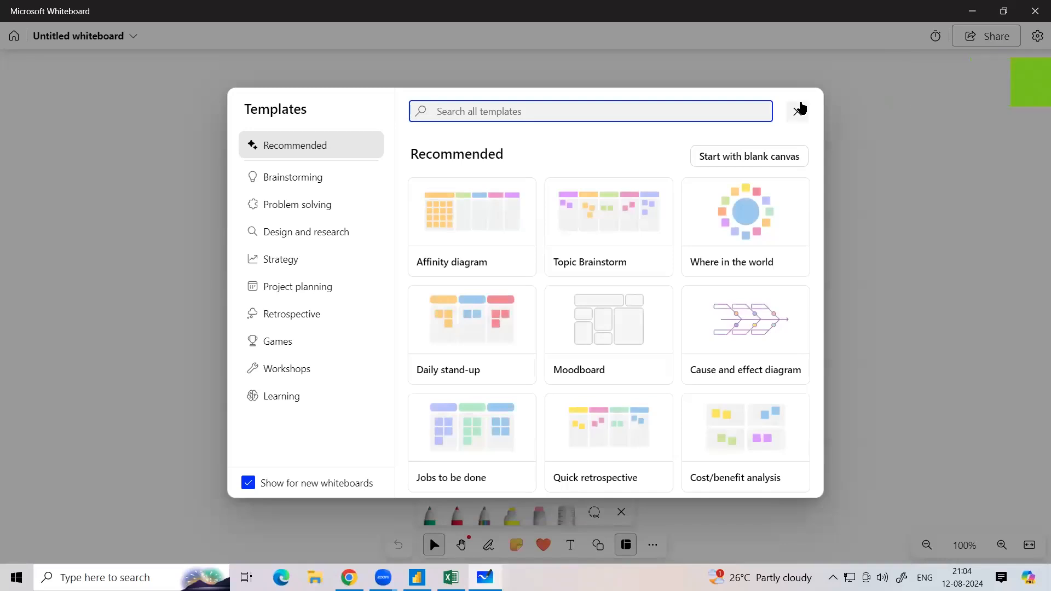
click(796, 112)
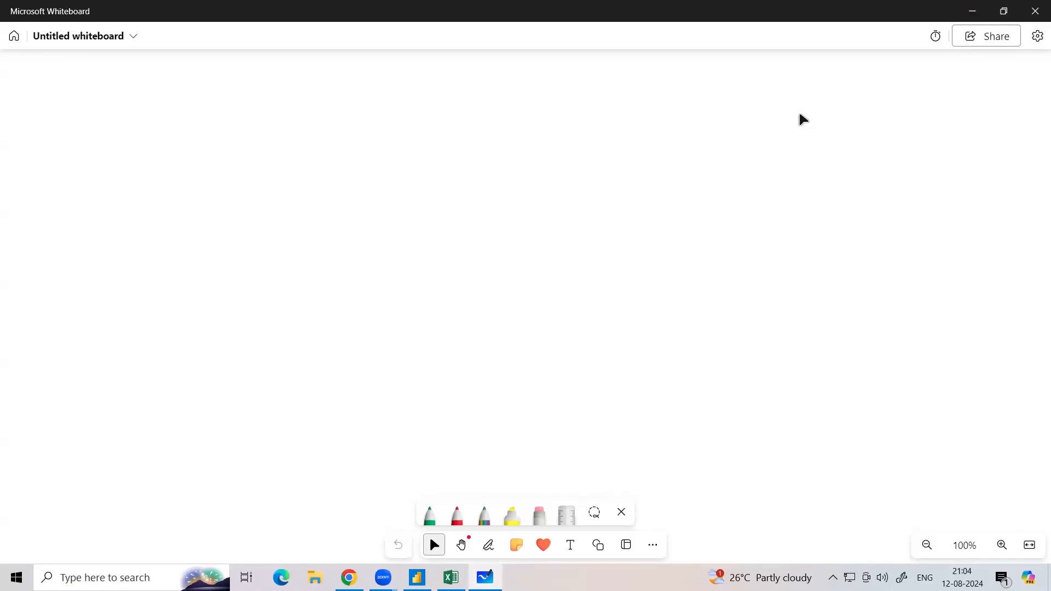
- Draw a green pair of chart axes with arrowheads and label them Y and X
key(alt+w)
mouse_move(426, 148)
mouse_down()
mouse_move(438, 277)
mouse_move(425, 399)
mouse_move(906, 401)
mouse_move(871, 422)
mouse_up()
drag(401, 167, 453, 155)
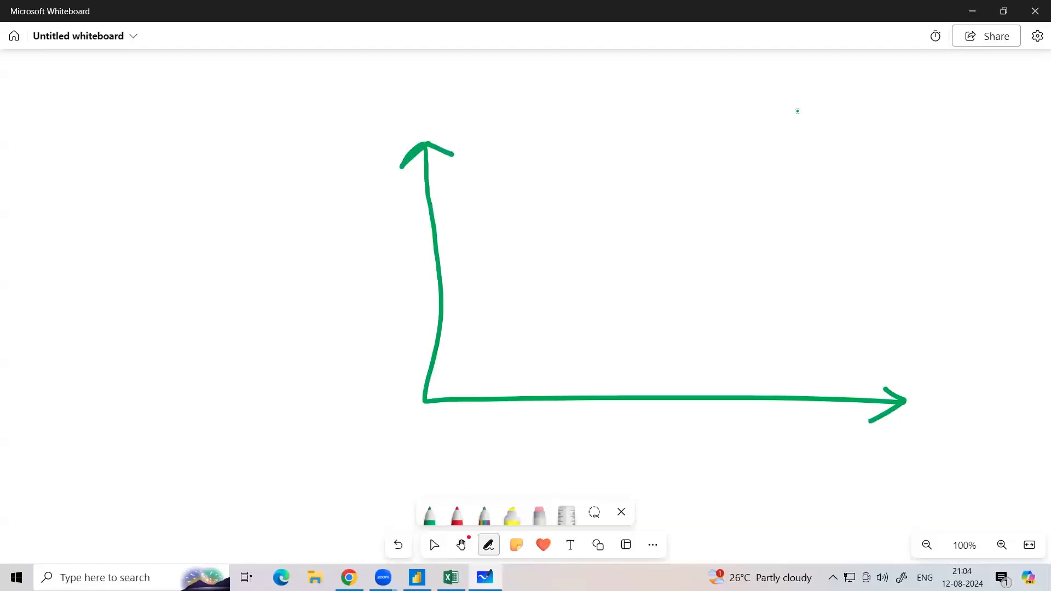
mouse_move(308, 99)
mouse_down()
mouse_move(335, 97)
mouse_move(325, 137)
mouse_up()
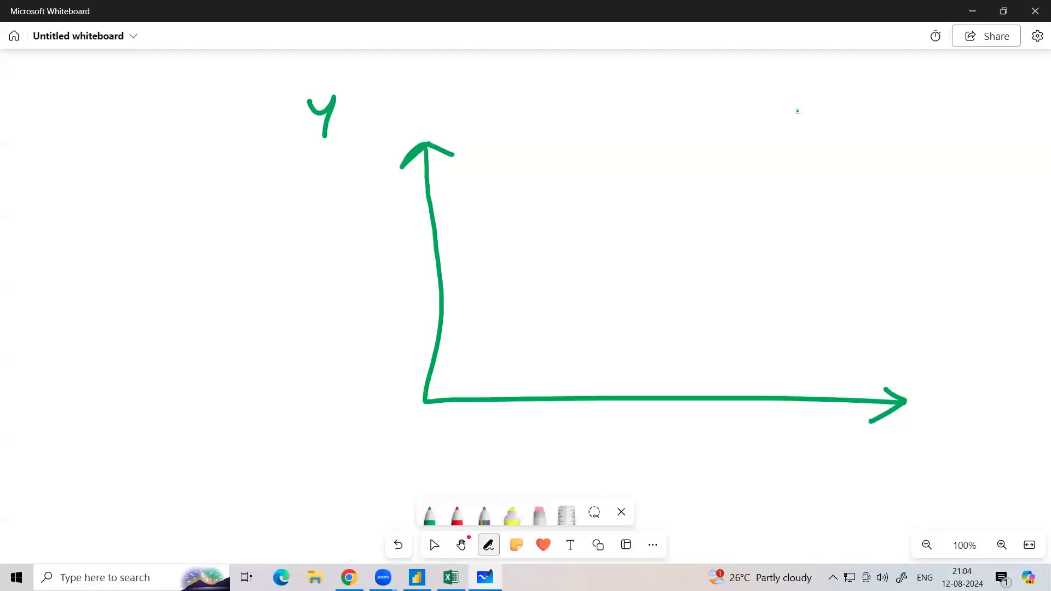
mouse_move(926, 422)
mouse_down()
mouse_move(958, 439)
mouse_move(919, 445)
mouse_up()
key(Escape)
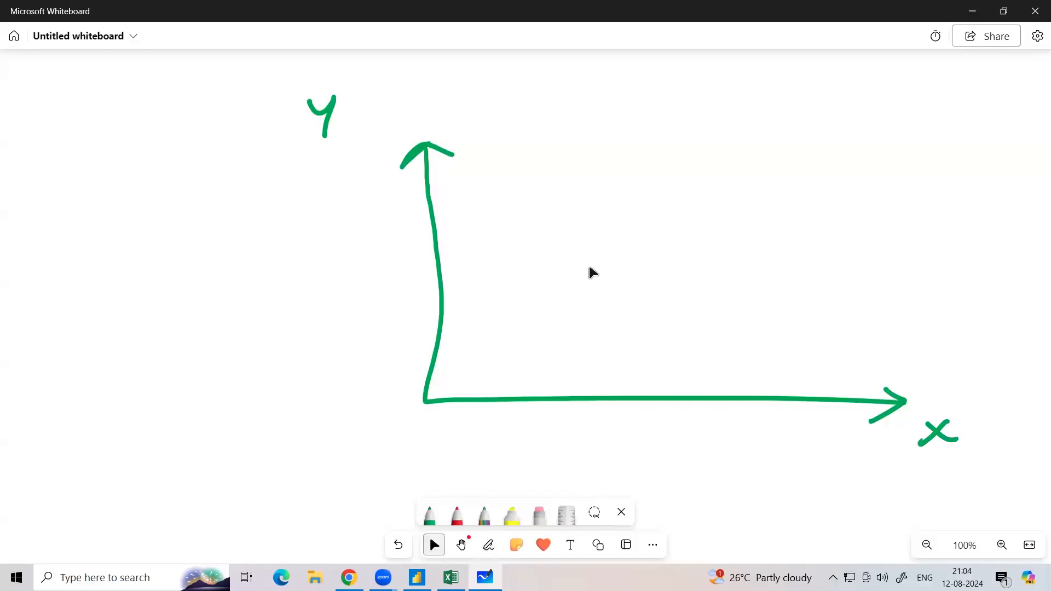
- Draw four orange columns of different heights standing on the X axis
click(430, 516)
click(429, 516)
click(446, 350)
drag(483, 283, 496, 394)
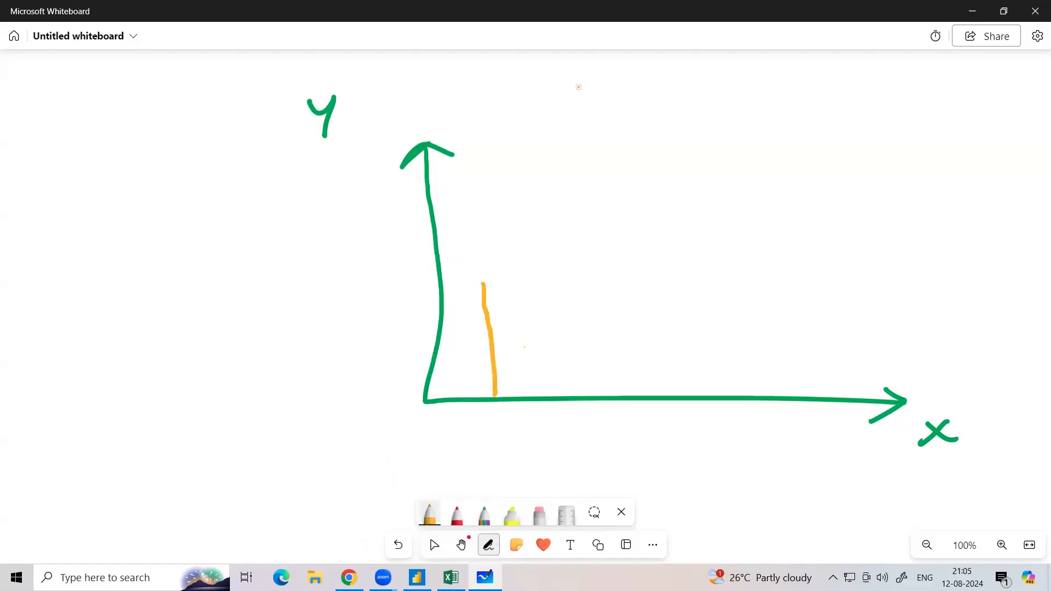
mouse_move(483, 284)
mouse_down()
mouse_move(526, 334)
mouse_move(529, 405)
mouse_up()
drag(582, 228, 585, 403)
mouse_move(569, 230)
mouse_down()
mouse_move(625, 315)
mouse_move(612, 400)
mouse_up()
drag(684, 325, 681, 384)
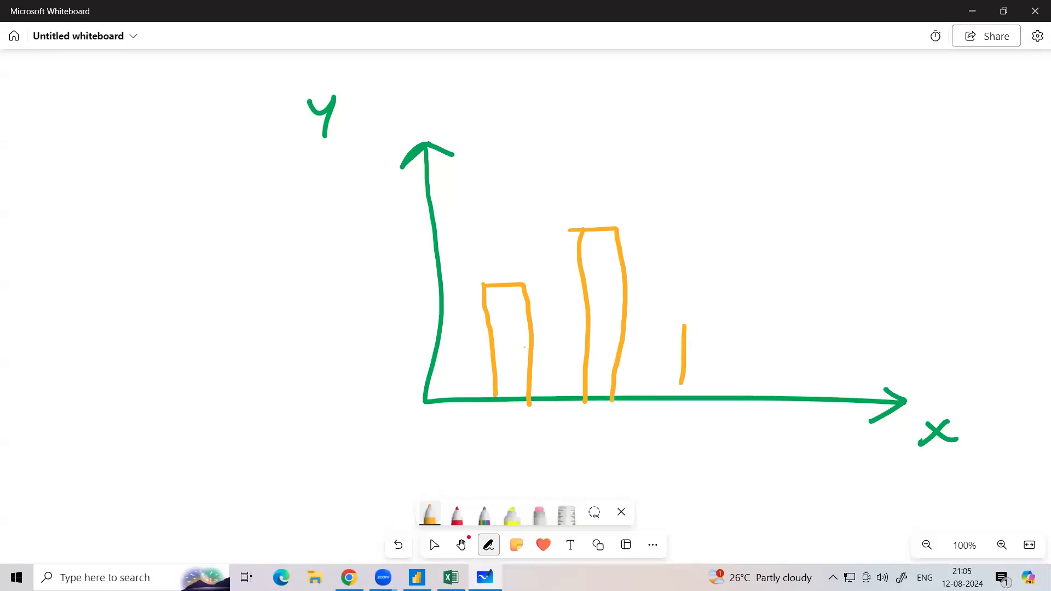
mouse_move(678, 331)
mouse_down()
mouse_move(725, 358)
mouse_move(720, 396)
mouse_up()
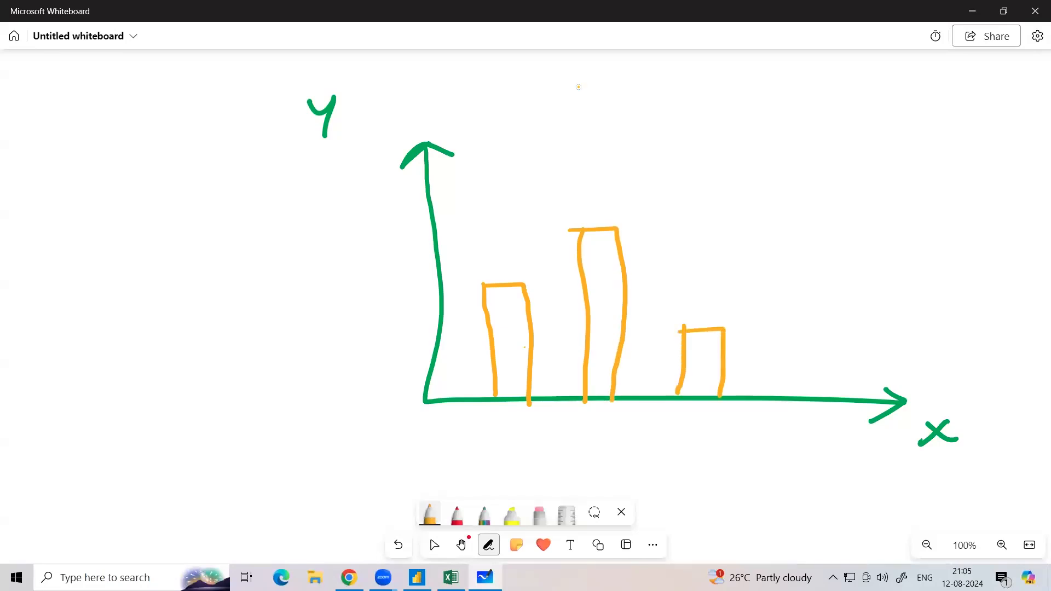
drag(770, 255, 772, 392)
mouse_move(769, 255)
mouse_down()
mouse_move(810, 332)
mouse_move(795, 403)
mouse_up()
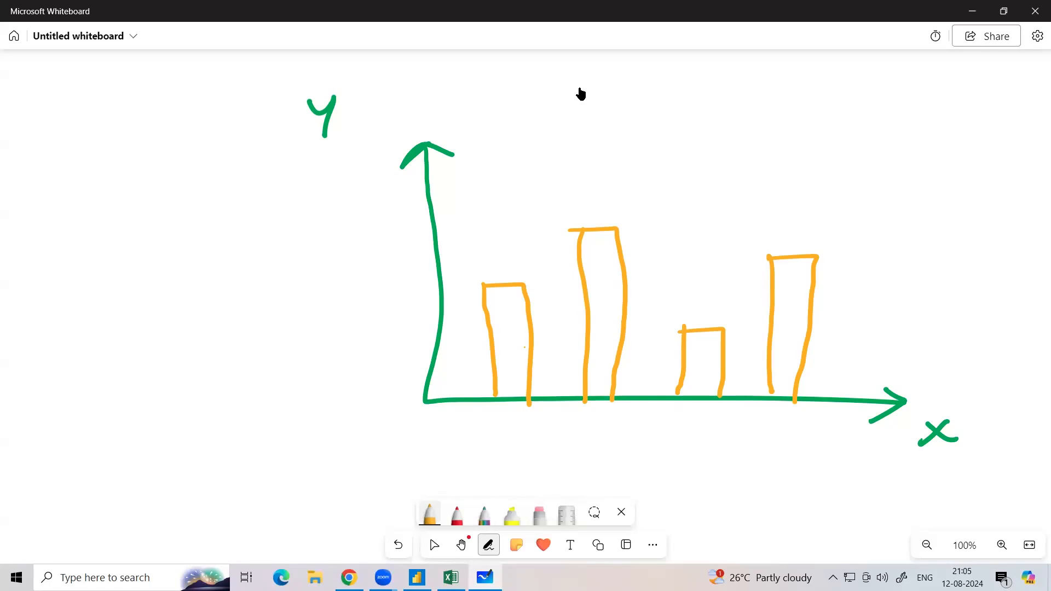
- Handwrite (Cat) below the X axis and Num beside the Y axis in magenta
click(429, 516)
click(446, 383)
mouse_move(720, 431)
mouse_down()
mouse_move(719, 451)
mouse_move(754, 436)
mouse_up()
drag(765, 427, 743, 454)
drag(676, 427, 696, 459)
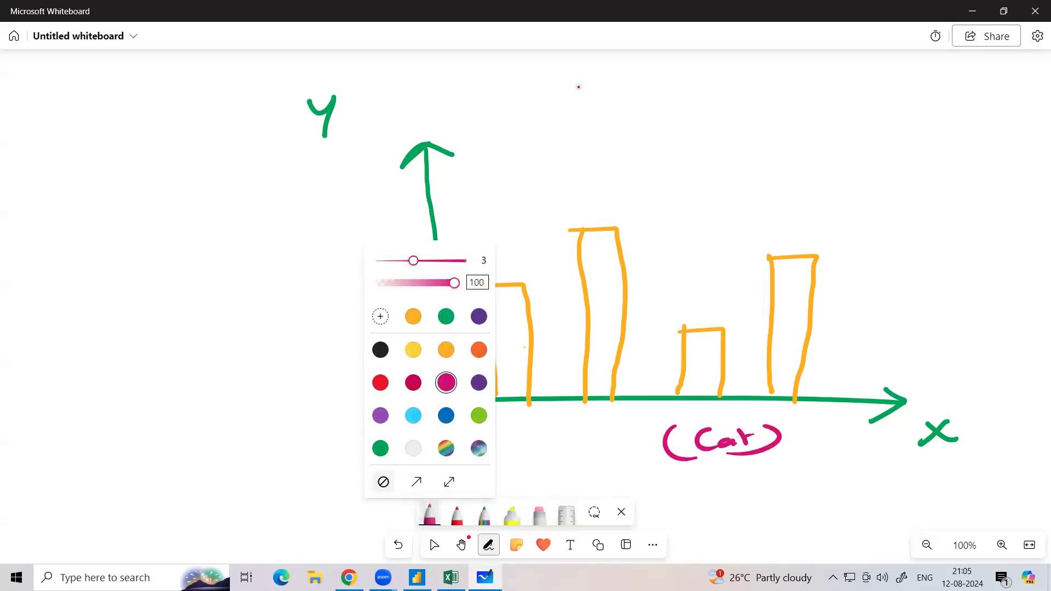
click(367, 214)
mouse_move(303, 179)
mouse_down()
mouse_move(314, 207)
mouse_move(336, 205)
mouse_up()
mouse_move(317, 181)
mouse_down()
mouse_move(340, 195)
mouse_move(375, 189)
mouse_up()
- Draw dark orange dashed guide lines from the tops of the first three columns to the Y axis
click(430, 515)
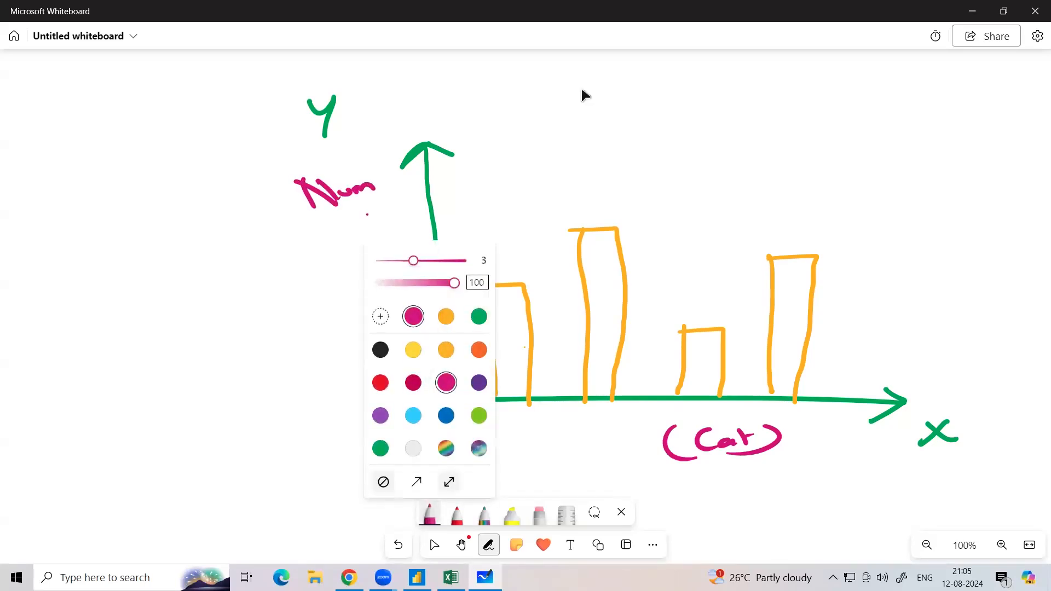
click(380, 448)
click(524, 297)
click(429, 515)
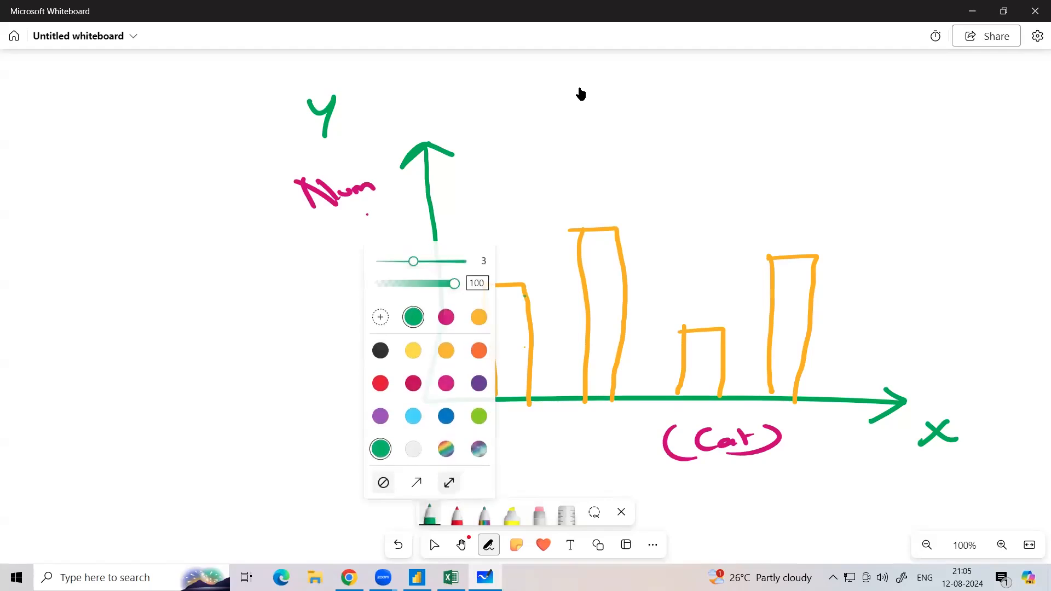
click(479, 349)
drag(408, 282, 429, 281)
drag(441, 282, 528, 279)
drag(400, 235, 432, 234)
drag(454, 233, 480, 232)
drag(506, 232, 590, 230)
drag(353, 330, 475, 328)
drag(515, 327, 540, 326)
drag(575, 327, 611, 327)
drag(641, 327, 687, 325)
- Label the Y axis scale 5k, 10k, 15k and 20k, and group the labels with a curly brace
mouse_move(365, 376)
mouse_down()
mouse_move(361, 388)
mouse_move(378, 376)
mouse_up()
mouse_move(389, 374)
mouse_down()
mouse_move(388, 387)
mouse_move(408, 386)
mouse_up()
drag(355, 337, 355, 347)
drag(368, 339, 400, 343)
mouse_move(360, 294)
mouse_down()
mouse_move(358, 306)
mouse_move(373, 304)
mouse_up()
mouse_move(393, 288)
mouse_down()
mouse_move(392, 301)
mouse_move(412, 301)
mouse_up()
mouse_move(358, 241)
mouse_down()
mouse_move(375, 251)
mouse_move(383, 242)
mouse_up()
mouse_move(395, 235)
mouse_down()
mouse_move(393, 249)
mouse_move(412, 247)
mouse_up()
mouse_move(331, 235)
mouse_down()
mouse_move(304, 319)
mouse_move(341, 407)
mouse_up()
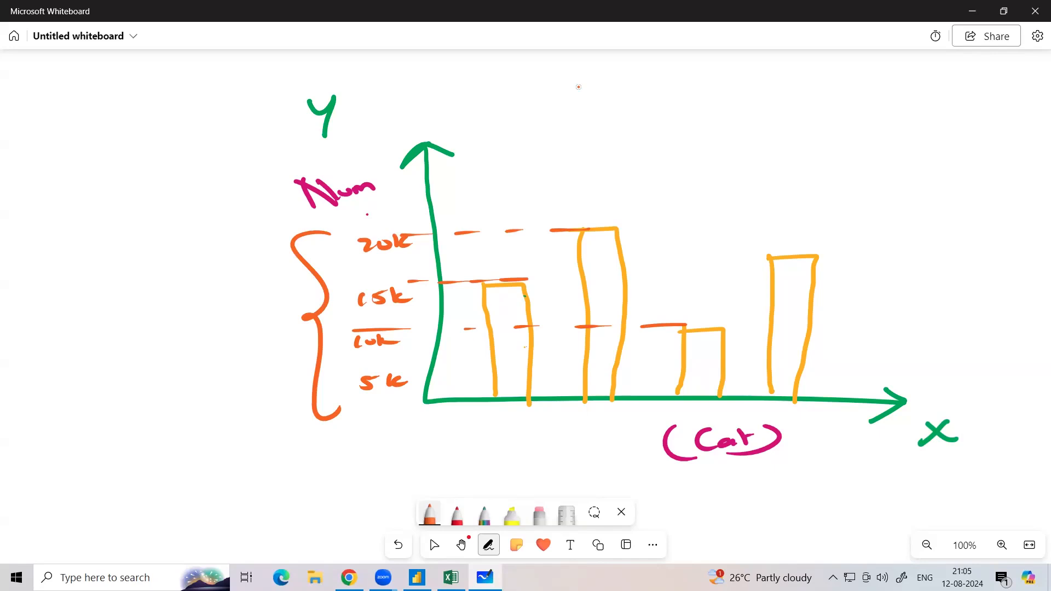
key(Escape)
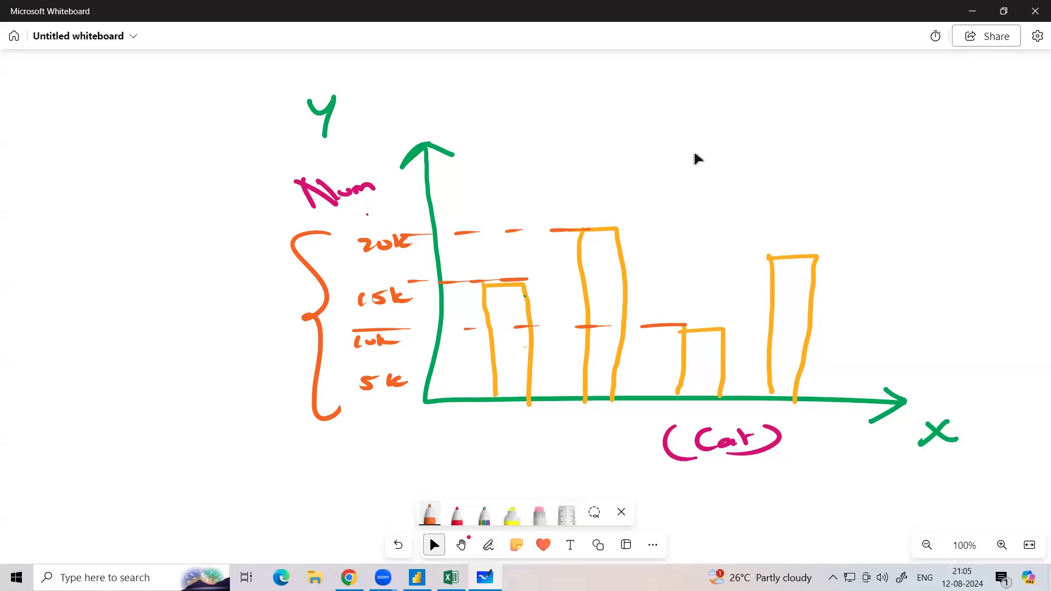
- Handwrite the title (Column Chart) above the columns and underline it twice
key(alt+w)
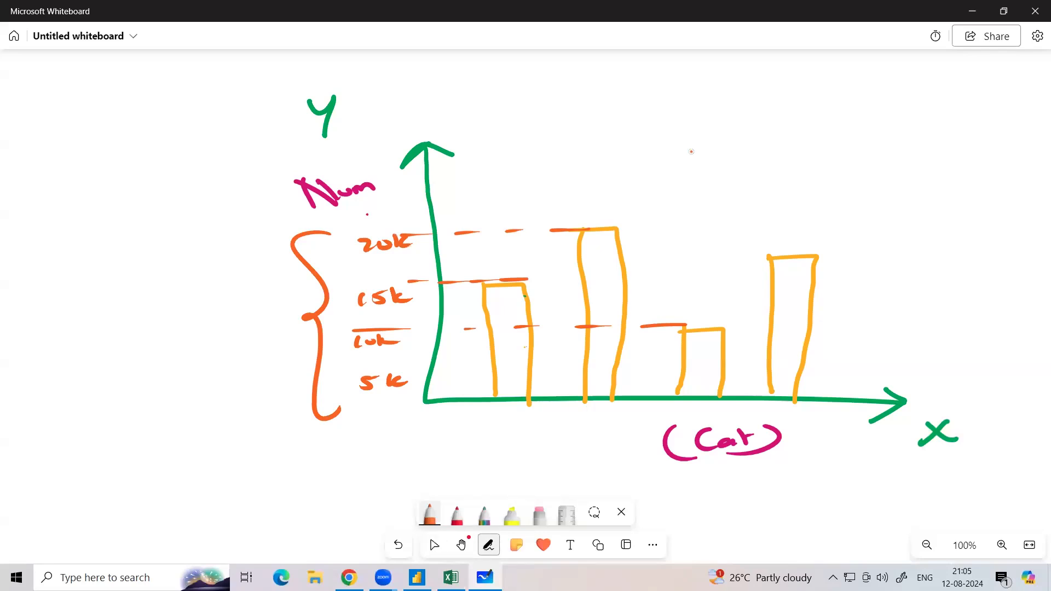
drag(584, 234, 601, 235)
mouse_move(750, 110)
mouse_down()
mouse_move(748, 143)
mouse_move(766, 138)
mouse_up()
drag(769, 111, 817, 135)
drag(817, 135, 869, 125)
drag(871, 162, 870, 185)
mouse_move(881, 159)
mouse_down()
mouse_move(892, 178)
mouse_move(925, 174)
mouse_up()
drag(937, 154, 936, 180)
mouse_move(928, 167)
mouse_down()
mouse_move(946, 164)
mouse_move(922, 200)
mouse_up()
drag(722, 111, 734, 172)
drag(759, 217, 951, 213)
drag(785, 224, 951, 223)
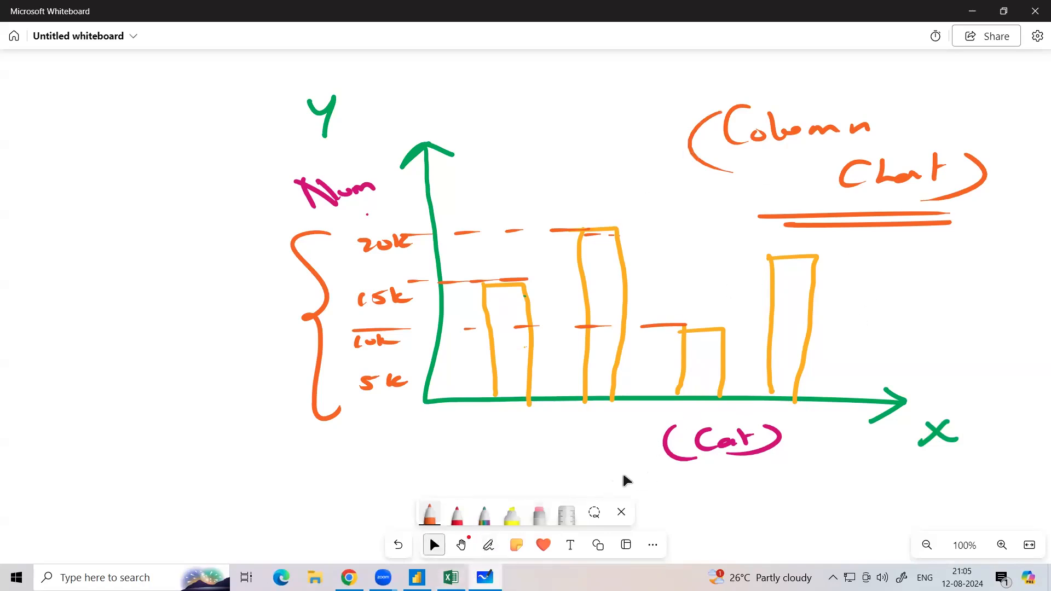
- Switch to Excel and enter 1C + 1N in cell E5 for the column chart
click(450, 578)
click(296, 311)
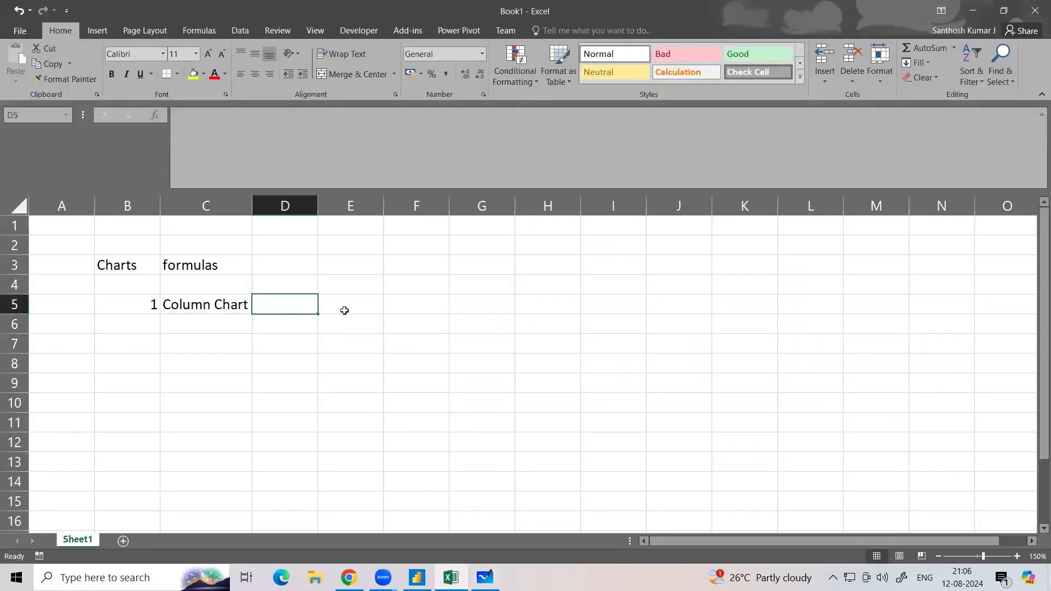
click(336, 310)
text(1)
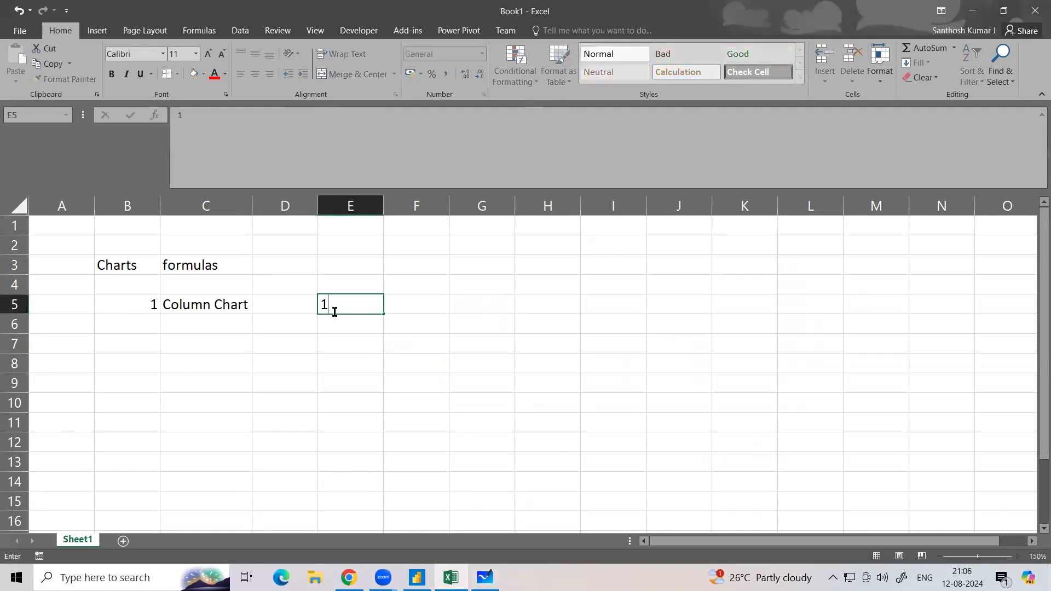
text(C + 1N)
click(300, 346)
click(176, 304)
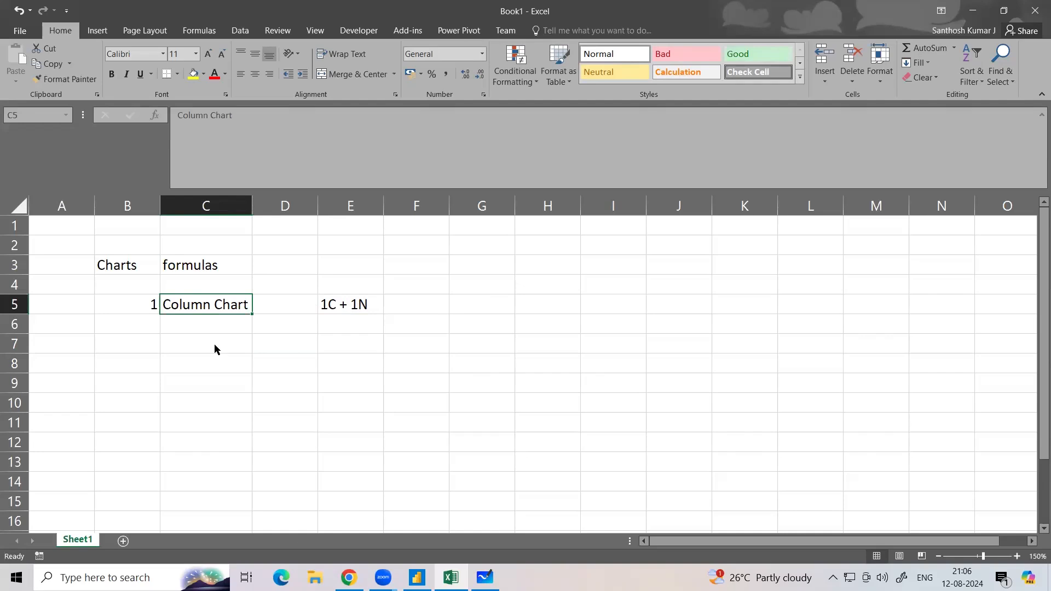
- Switch to Power BI and examine the columns of the Orders table in the data view
key(alt+Tab)
key(alt+Tab)
key(alt+Tab)
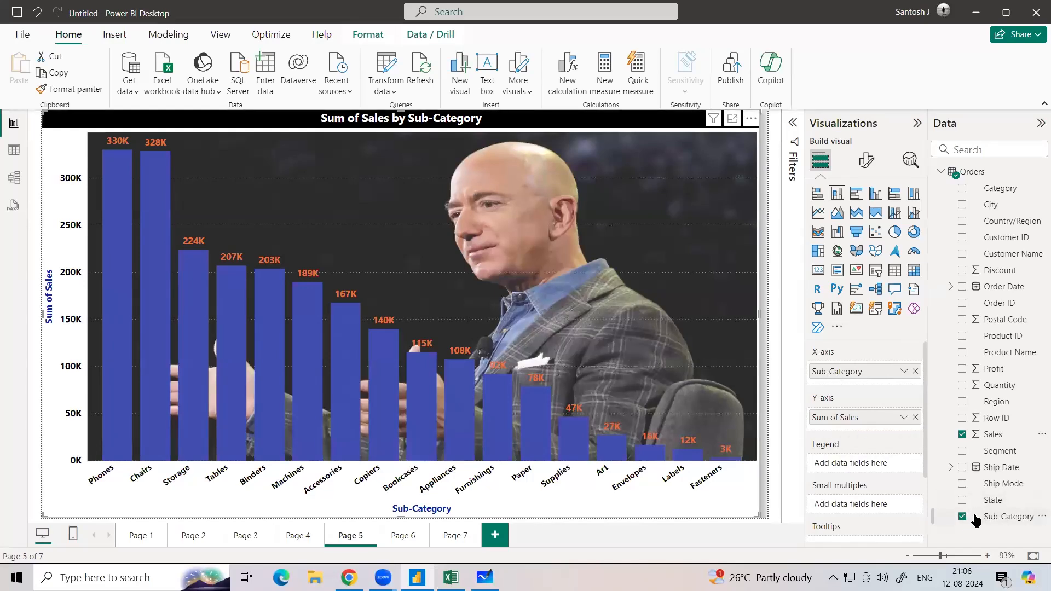
click(17, 151)
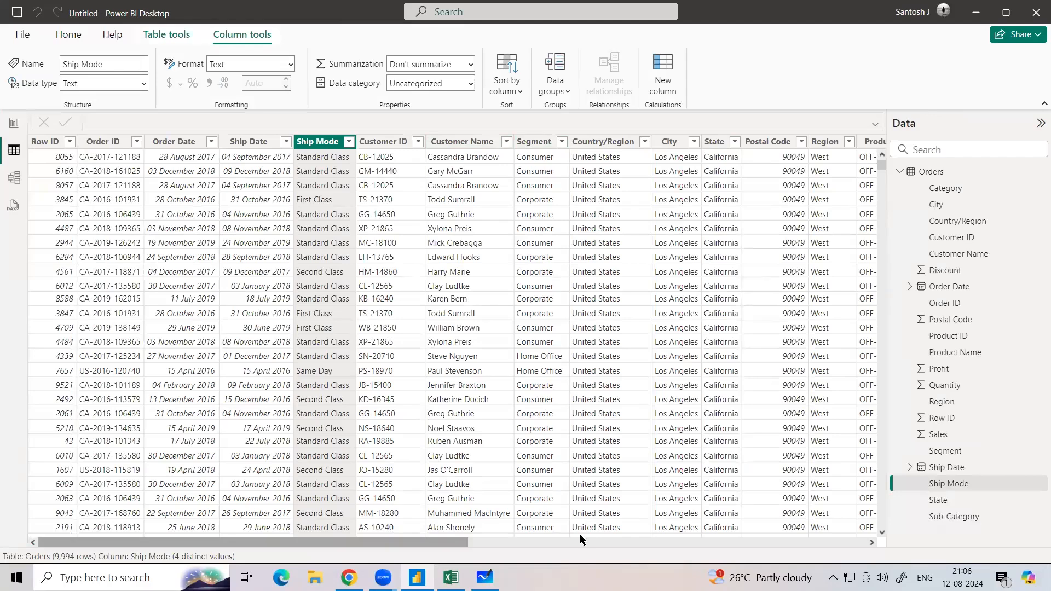
scroll(580, 534, right, 3)
scroll(565, 165, right, 10)
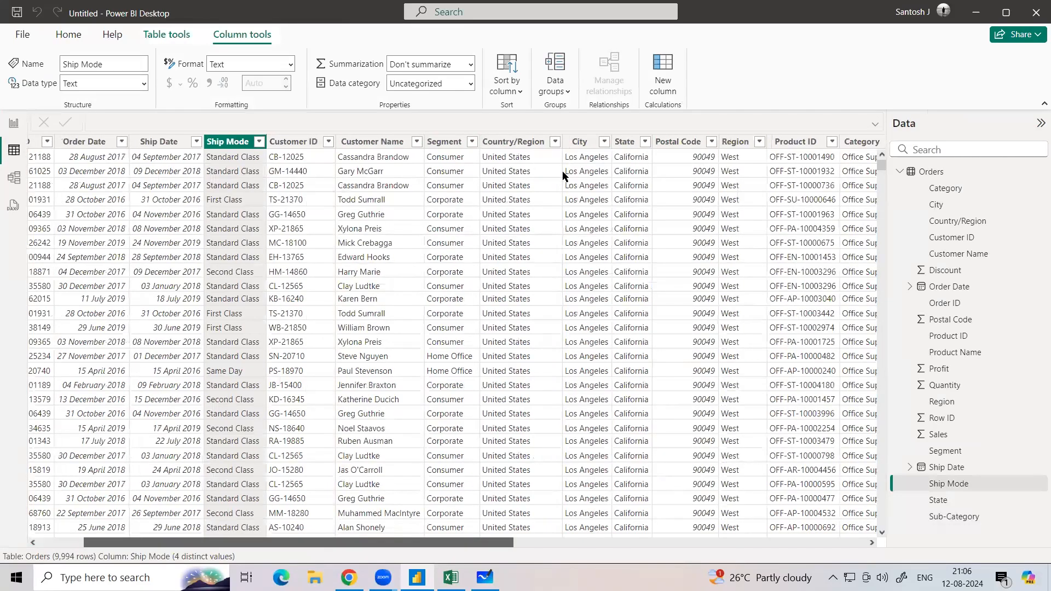
scroll(565, 165, right, 3)
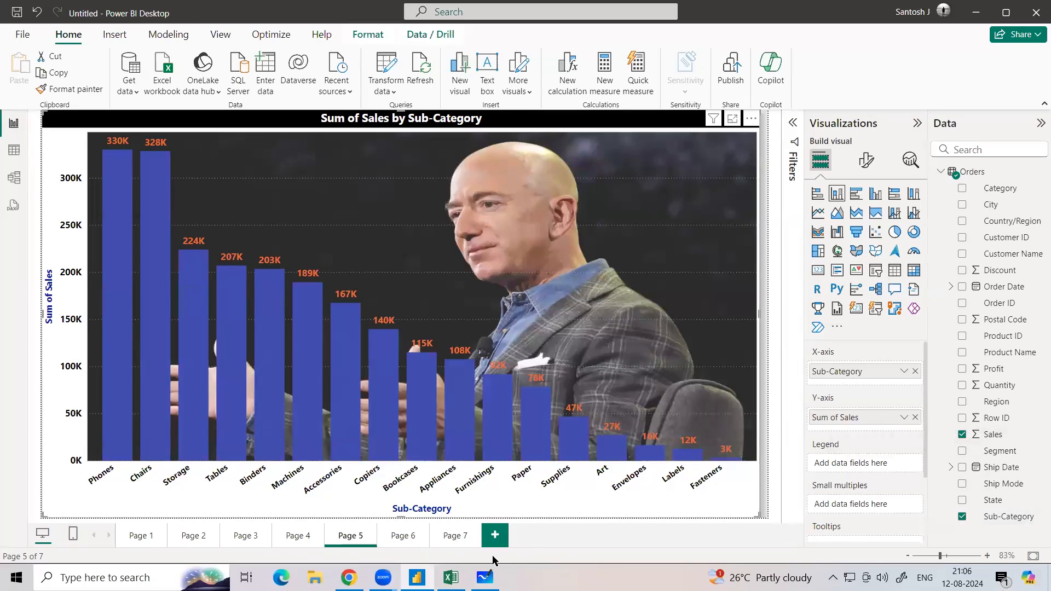
- In Excel, enter the heading Right combination in cell E4 and fit column E's width to it
click(450, 577)
click(346, 310)
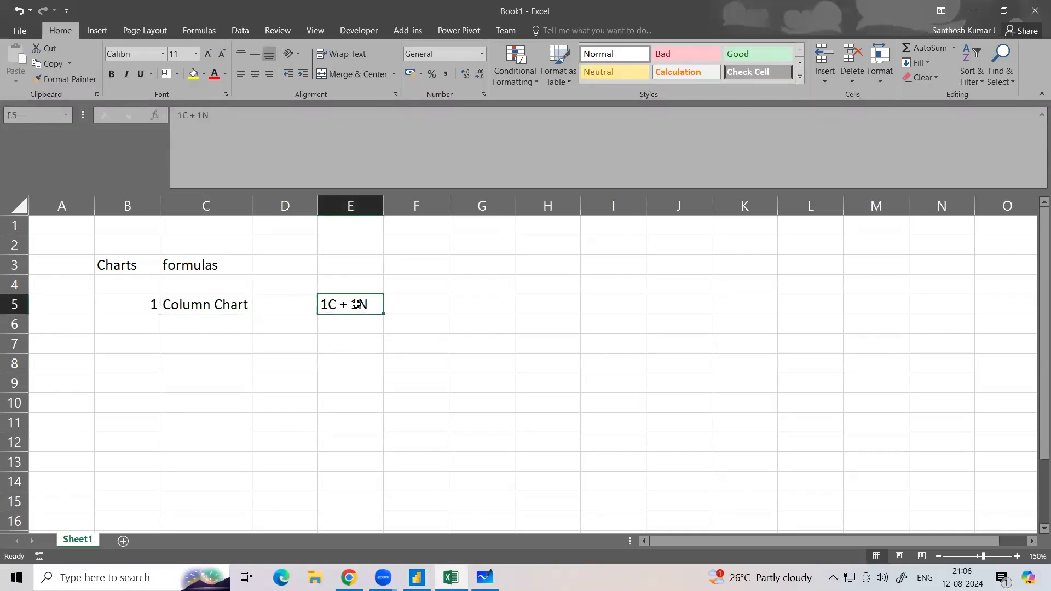
click(363, 289)
double_click(363, 289)
text(Acc)
key(BackSpace)
key(BackSpace)
key(BackSpace)
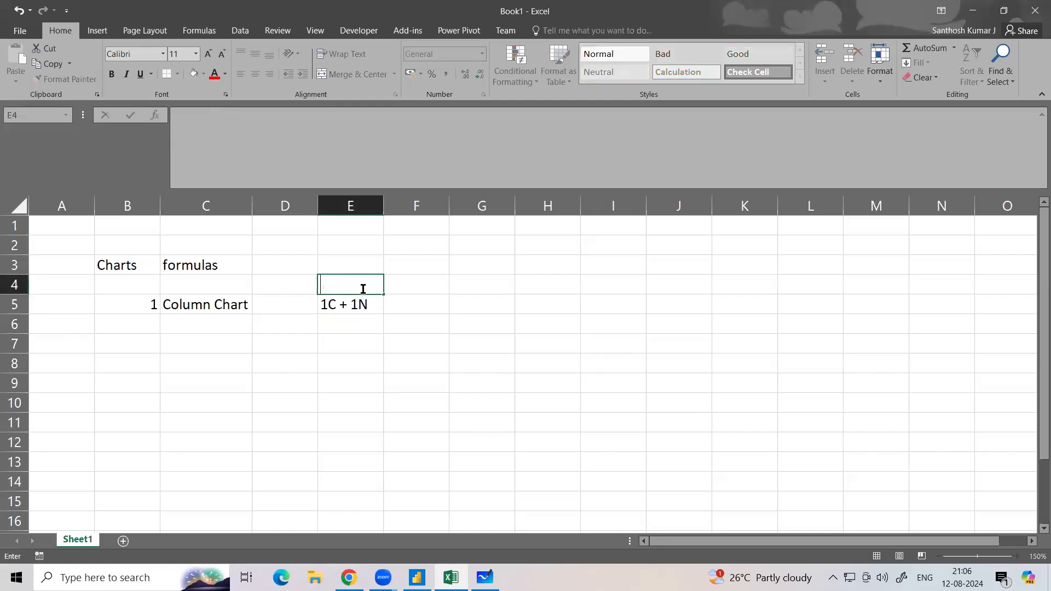
text(Right combinati)
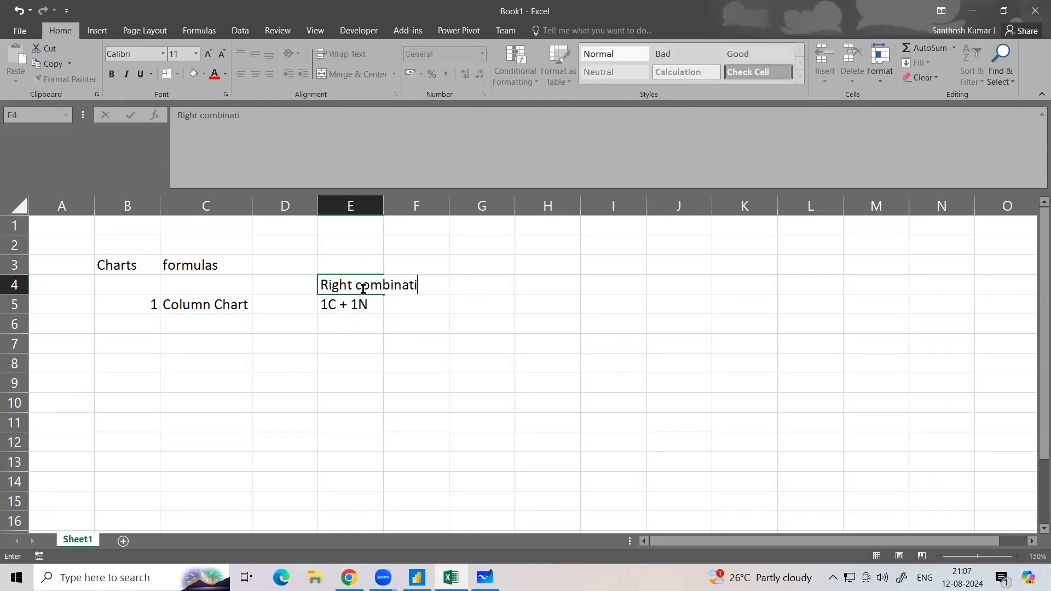
text(io)
key(BackSpace)
key(BackSpace)
text(on)
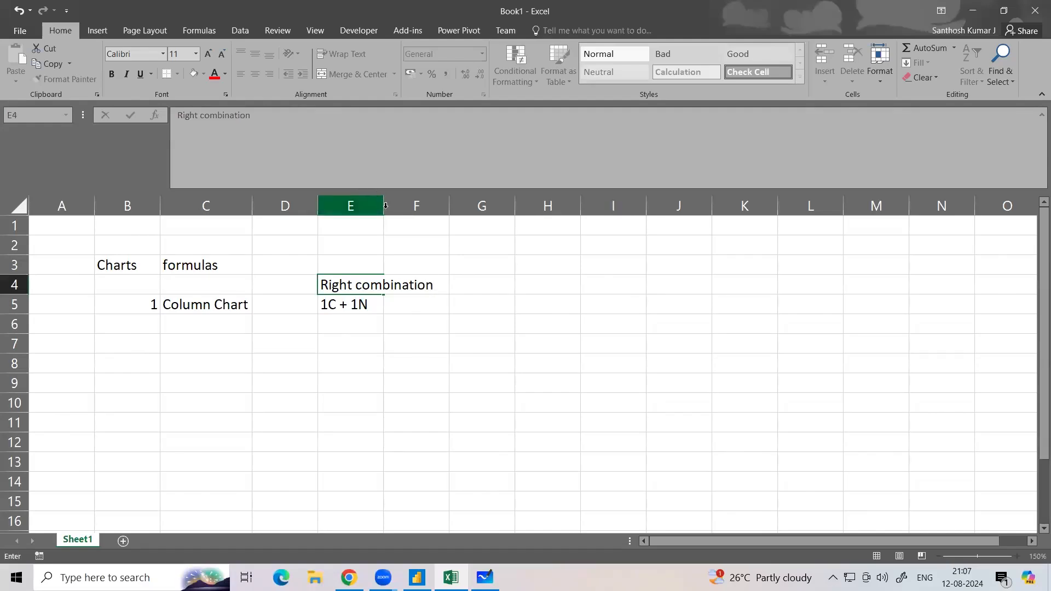
click(416, 206)
double_click(384, 206)
click(394, 305)
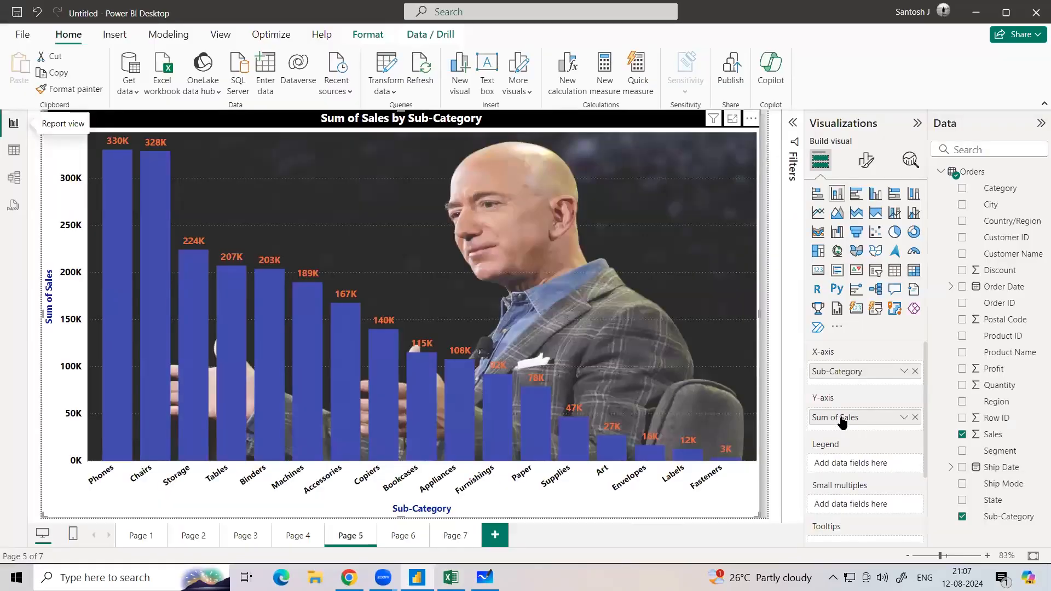
- In Power BI, replace Sub-Category with Profit on the X-axis of the Page 5 chart
click(914, 371)
drag(993, 369, 873, 371)
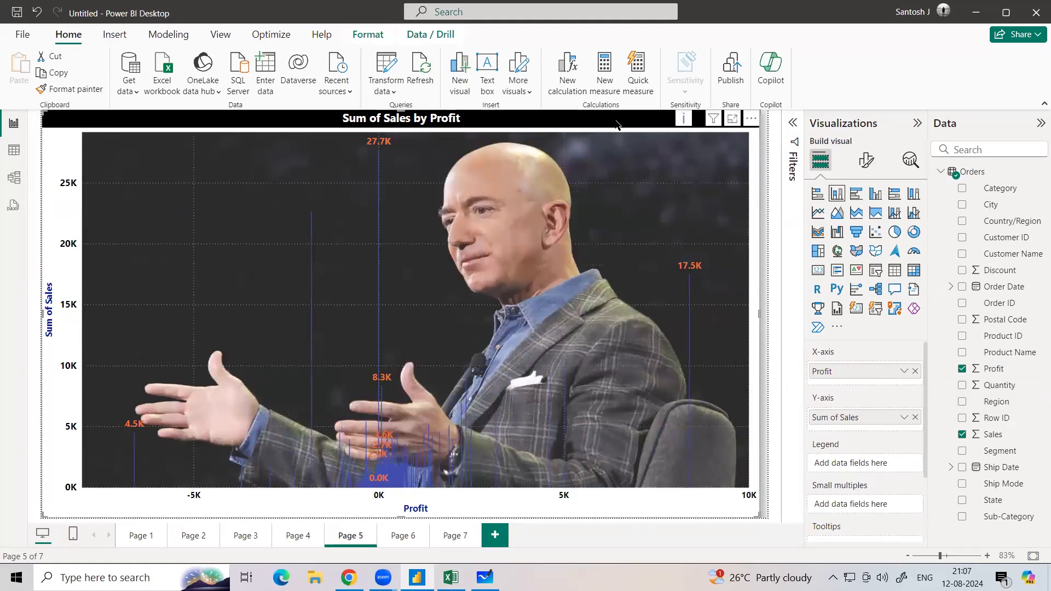
- Copy the chart to Page 6 and remove the amazon_ceo.jpg image from its plot area background
click(393, 537)
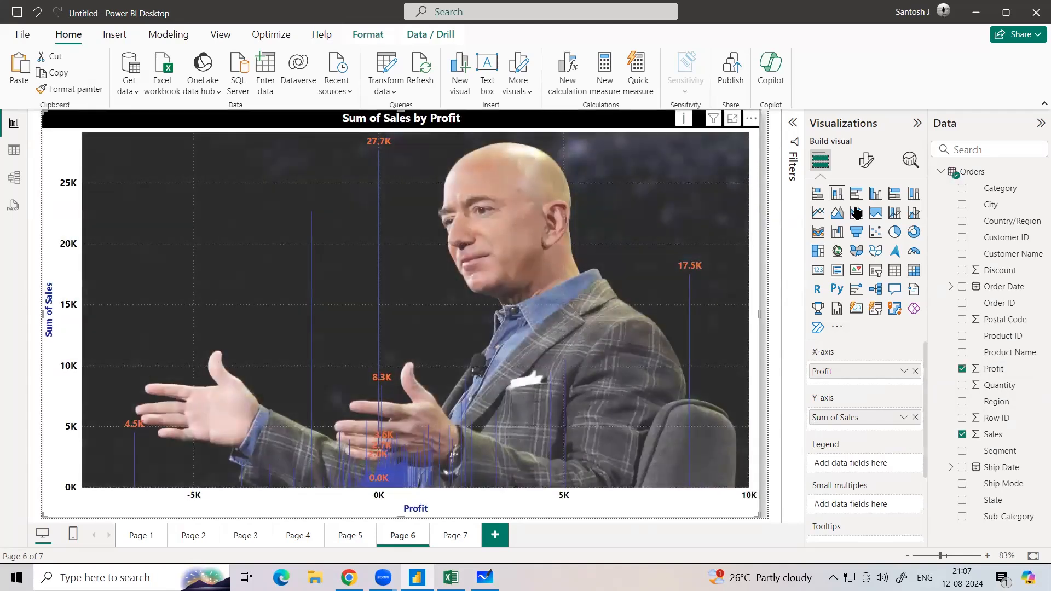
click(866, 160)
click(817, 530)
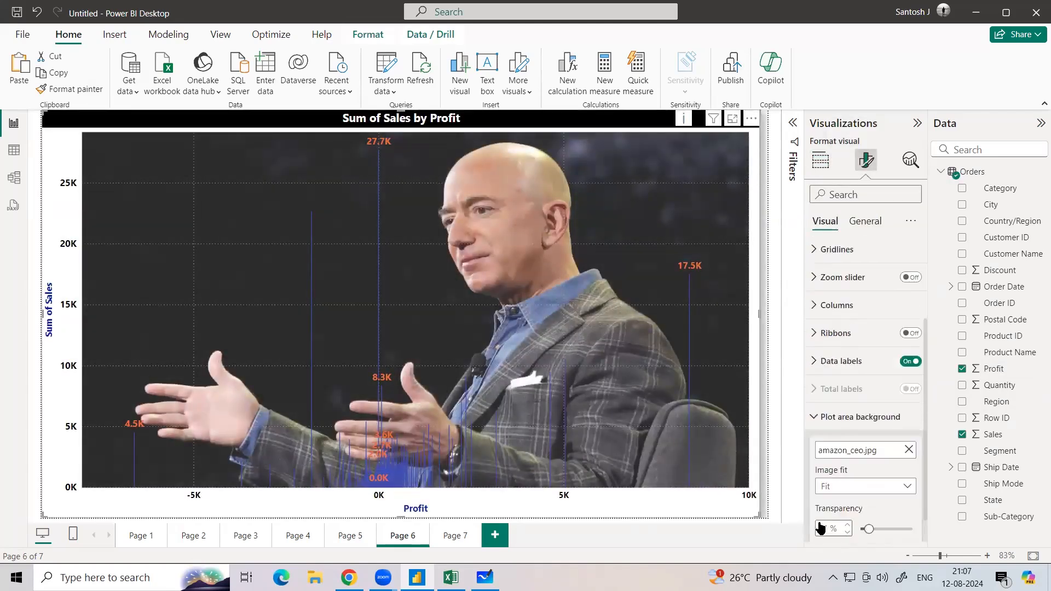
click(908, 418)
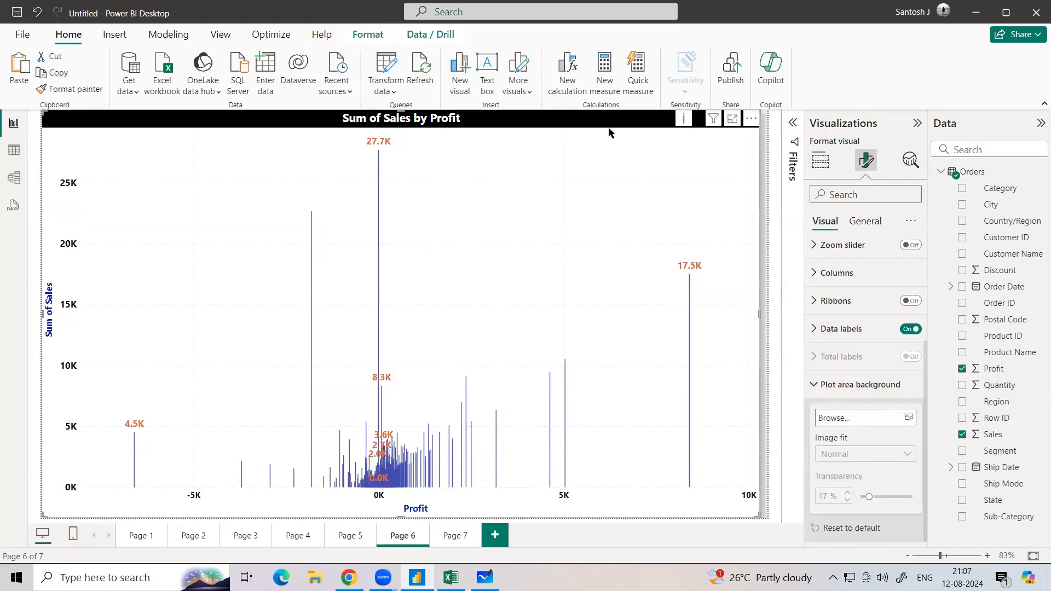
- Replace Profit with Sub-Category on the X-axis of the Page 6 chart
click(820, 160)
click(915, 371)
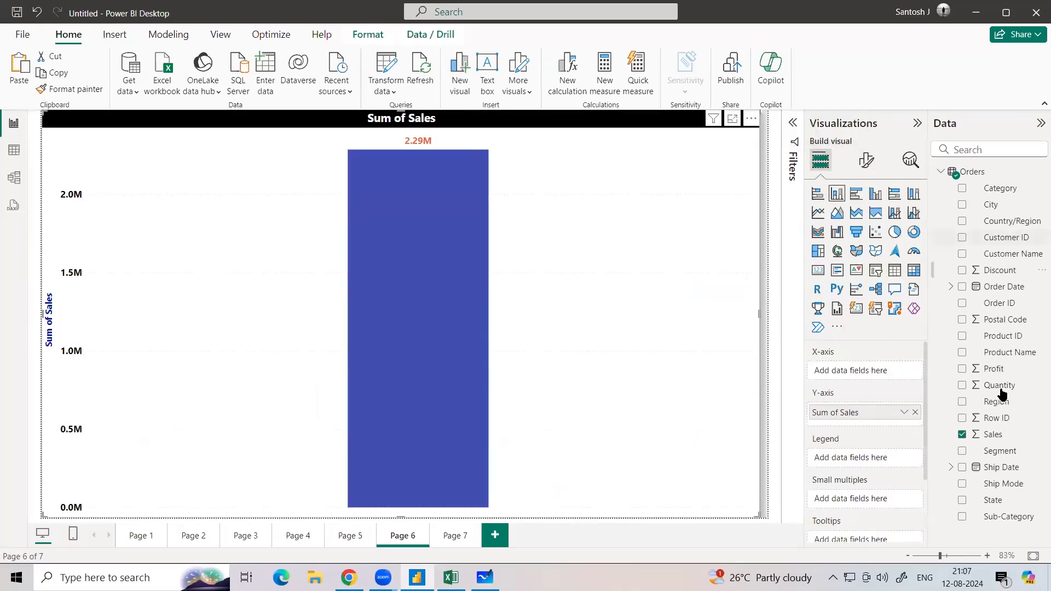
drag(996, 517, 804, 373)
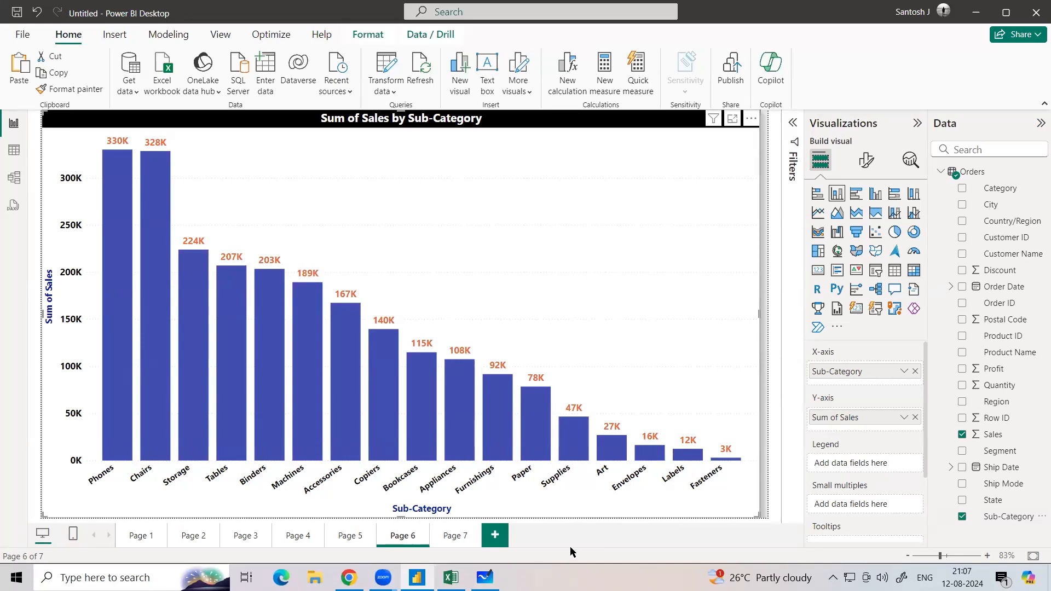
- In Excel, enter the heading Not acceptable in G4 with column G fitted to it, and switch back to Power BI
click(451, 578)
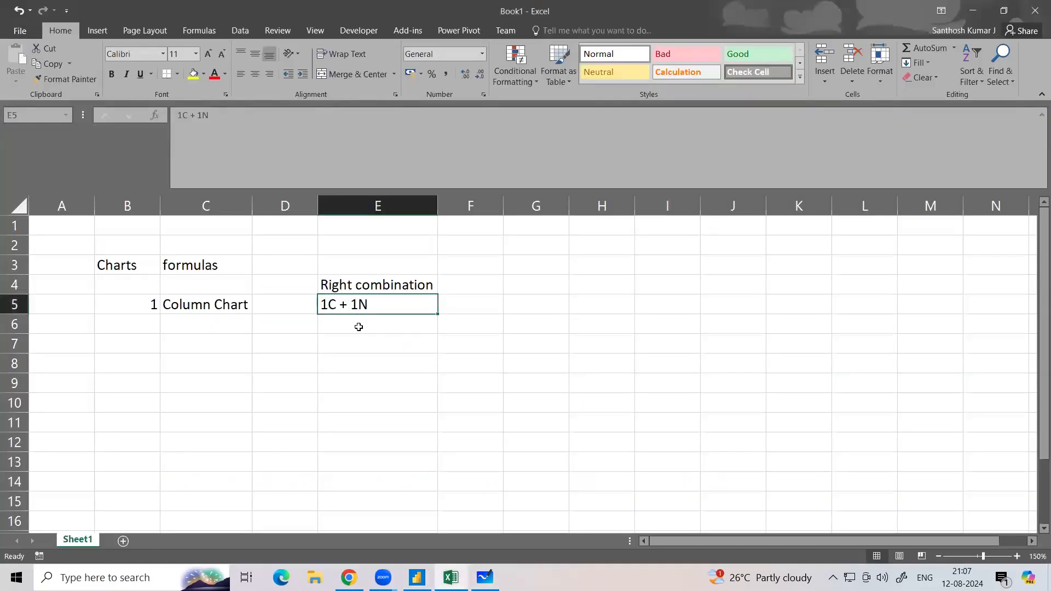
click(359, 327)
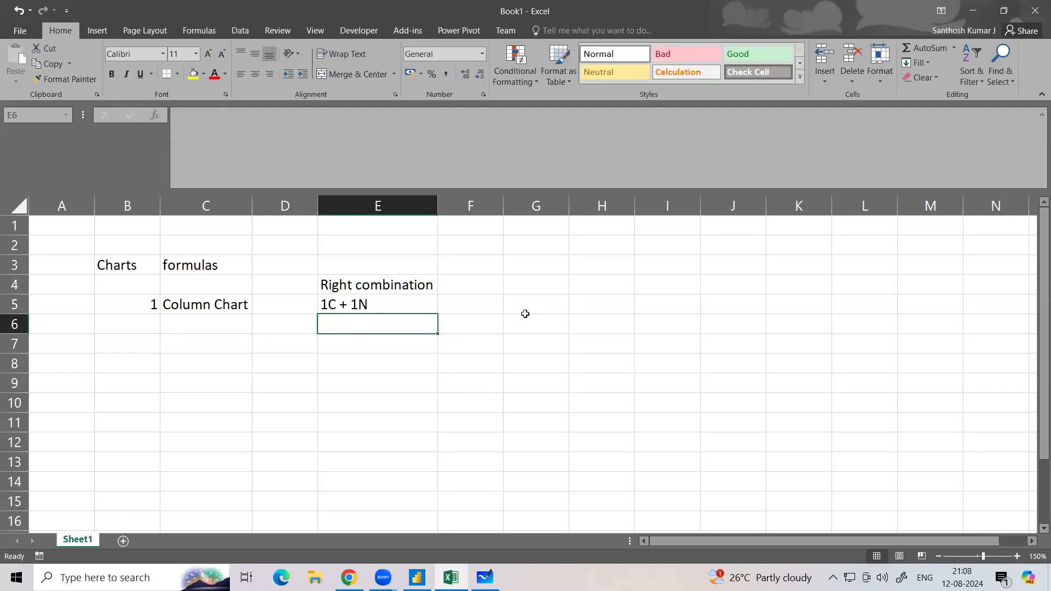
click(494, 286)
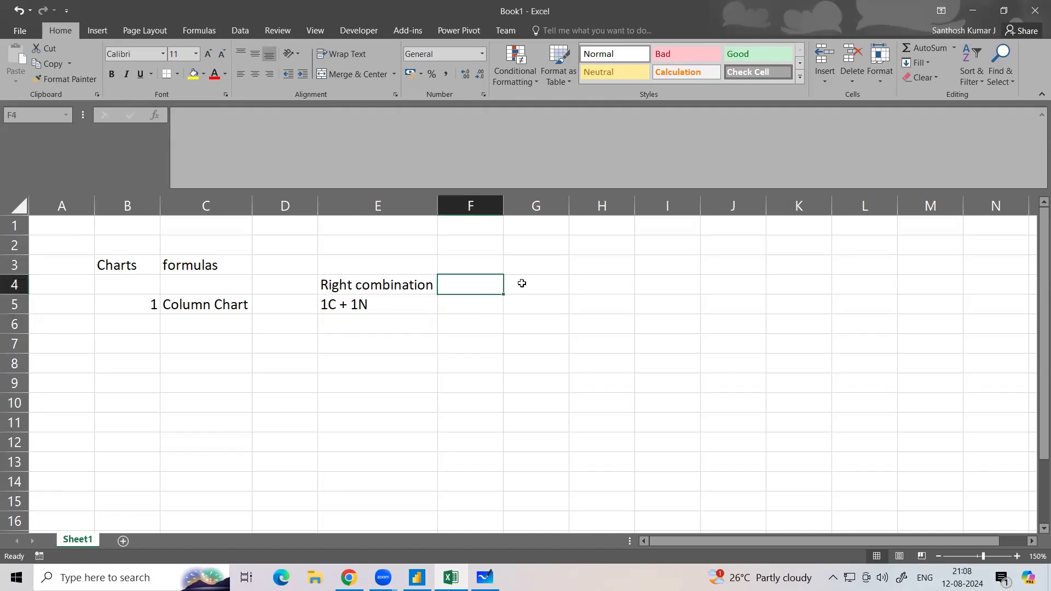
click(520, 283)
text(Not acc)
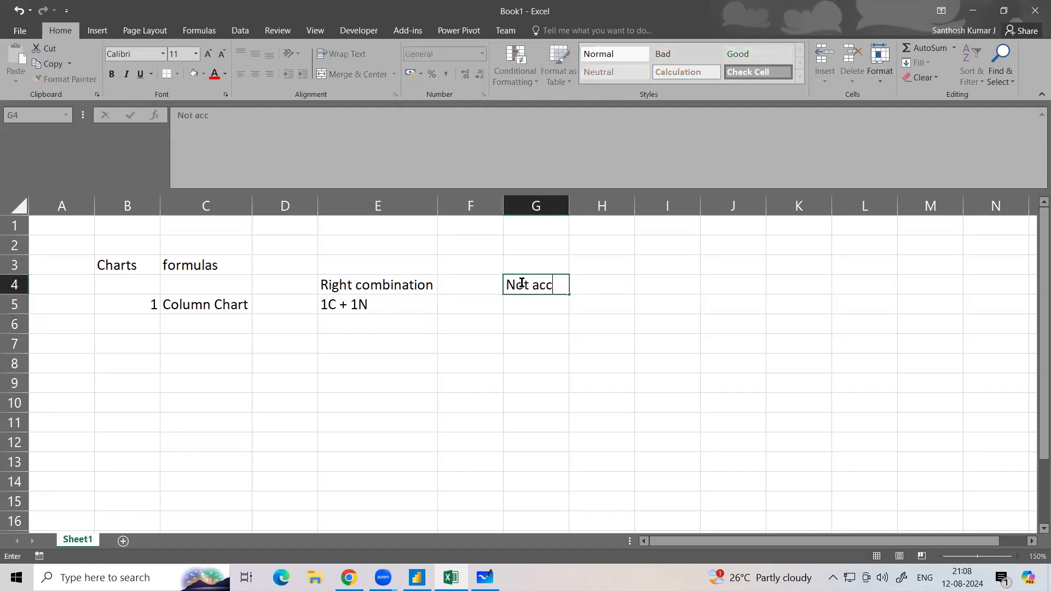
text(epta)
key(BackSpace)
key(BackSpace)
text(ptable)
double_click(569, 206)
click(560, 299)
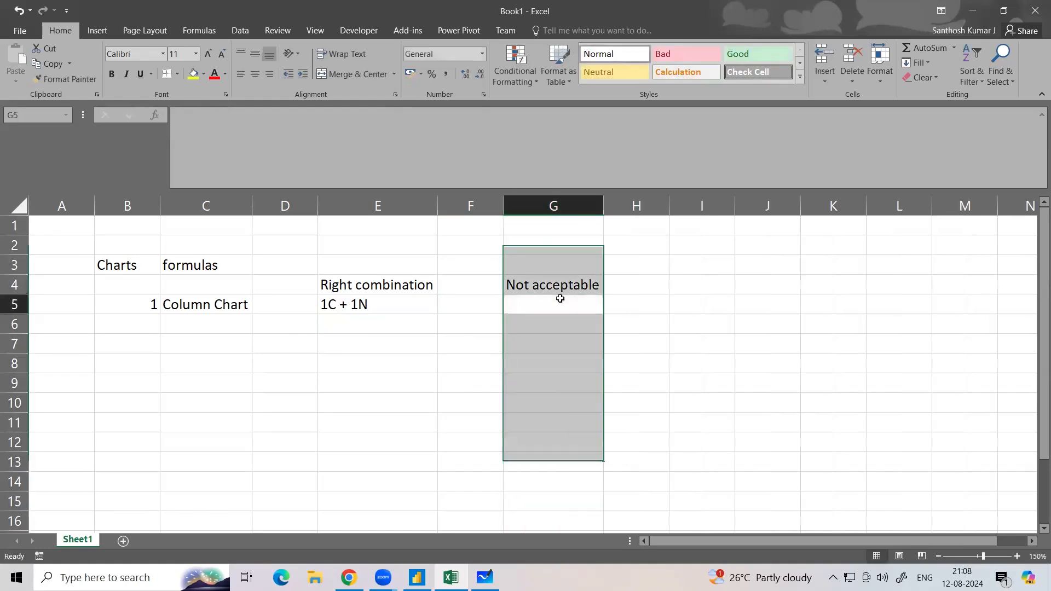
key(alt+Tab)
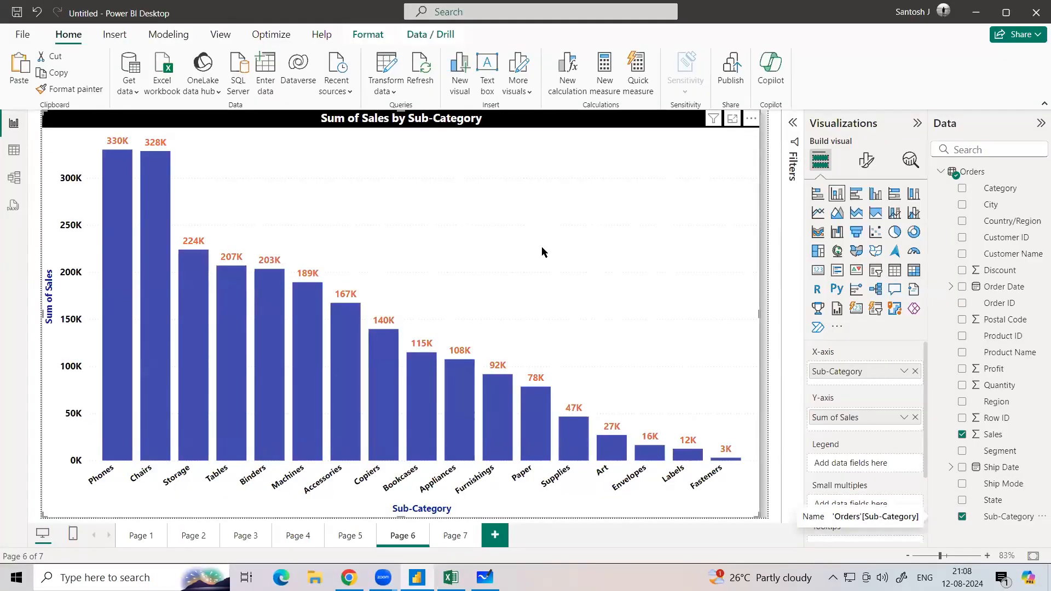
- Replace Sub-Category with Profit on the X-axis of the Page 6 chart
click(915, 371)
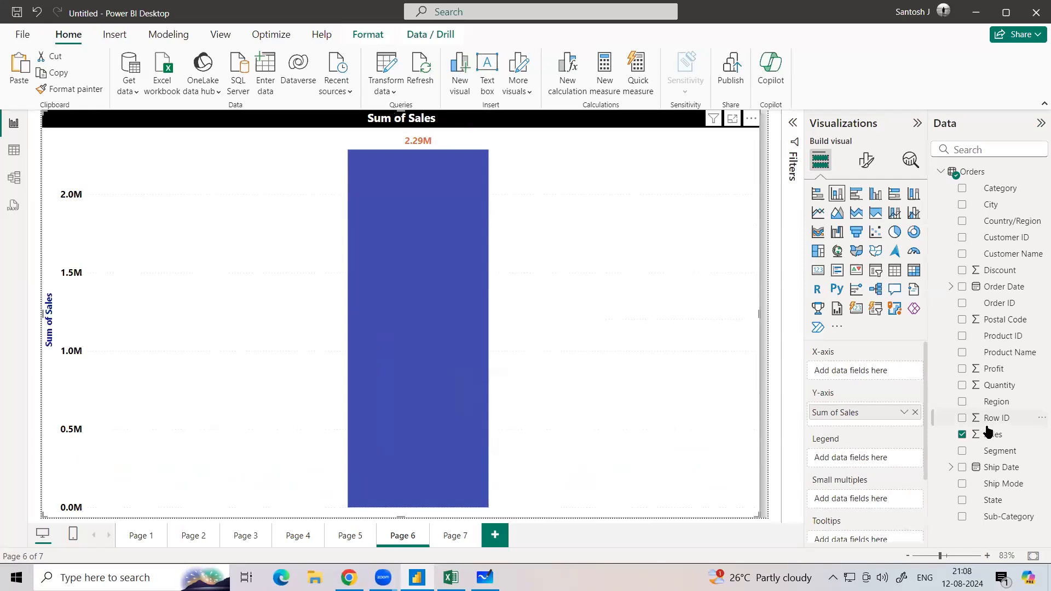
drag(992, 368, 882, 371)
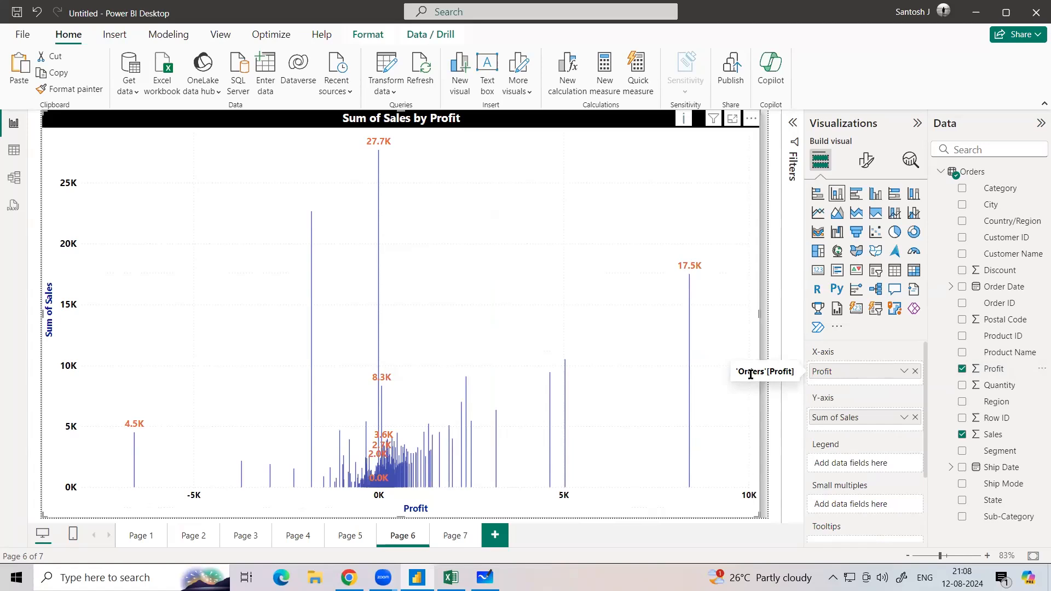
- Switch to Excel and enter 1N + 1N in G5 under the Not acceptable heading
key(alt+Tab)
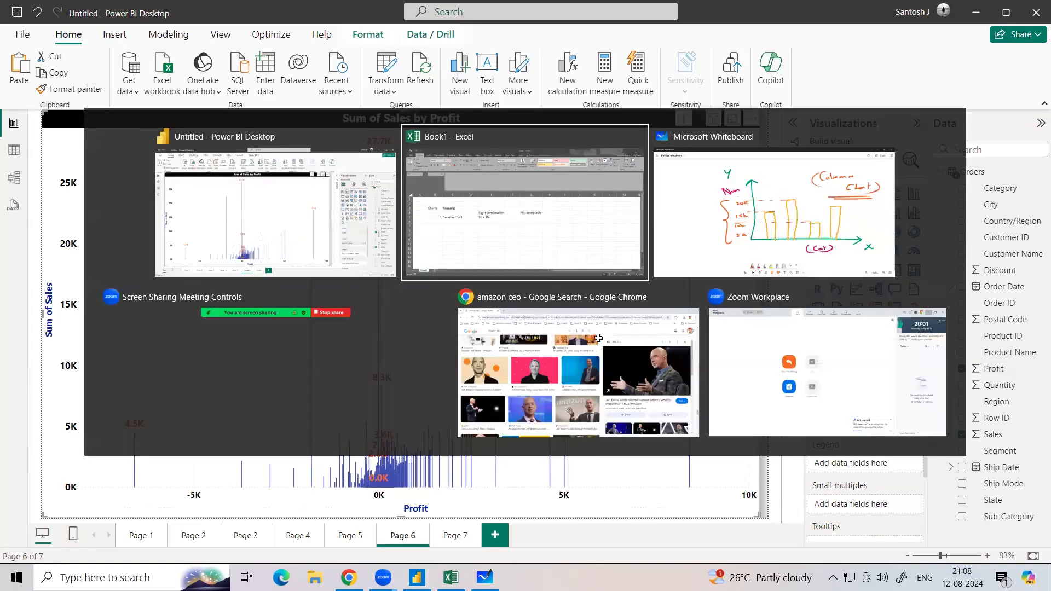
text(1)
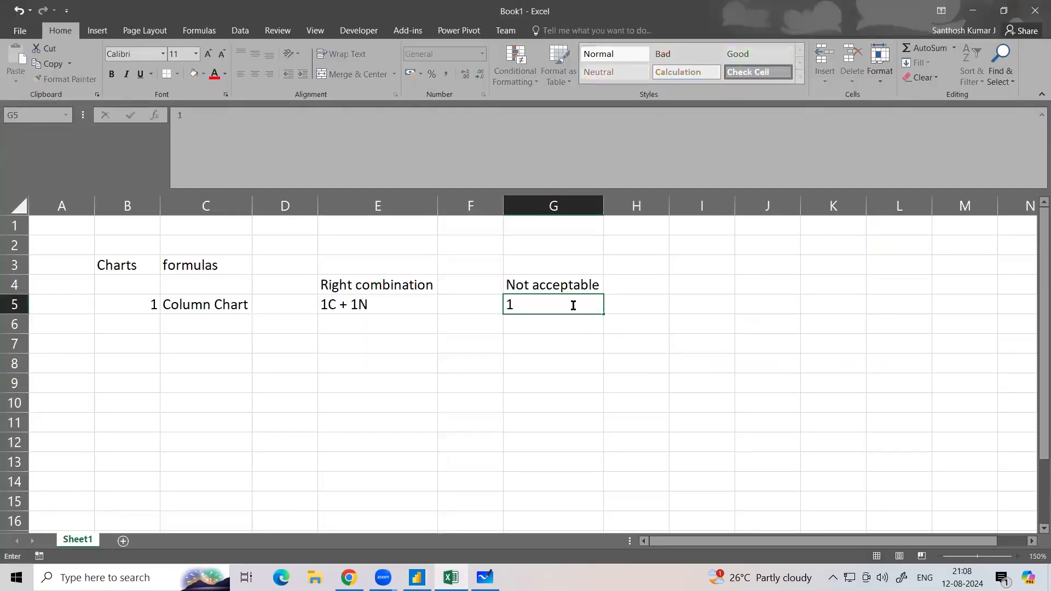
text(n)
key(BackSpace)
text(N + 1N)
click(560, 350)
key(Up)
key(Up)
key(Up)
click(552, 313)
click(551, 380)
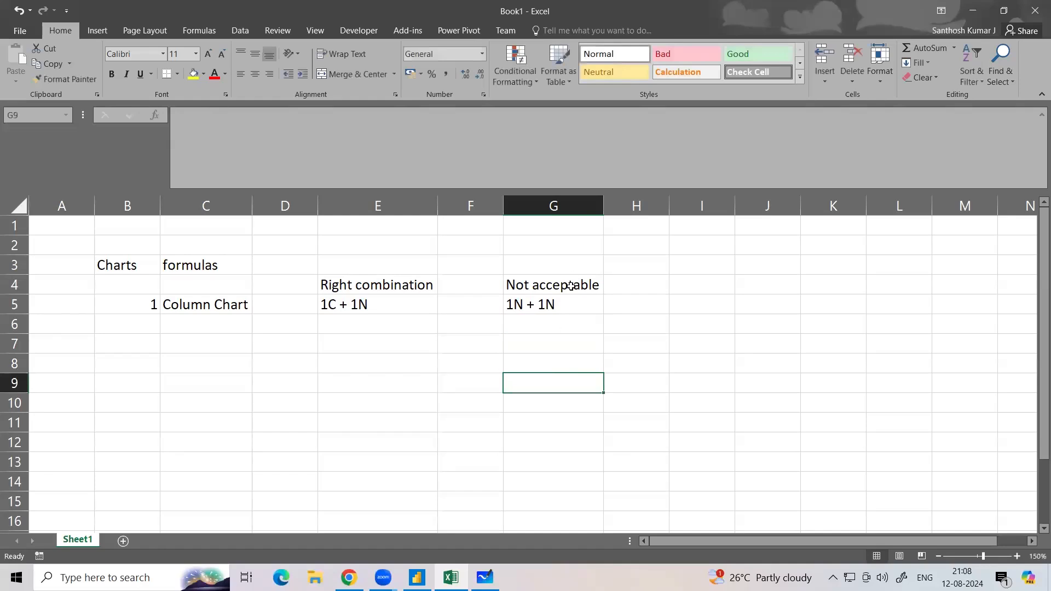
- Extend the G4 heading to Not acceptable / Unfit and widen column G to fit it
click(570, 286)
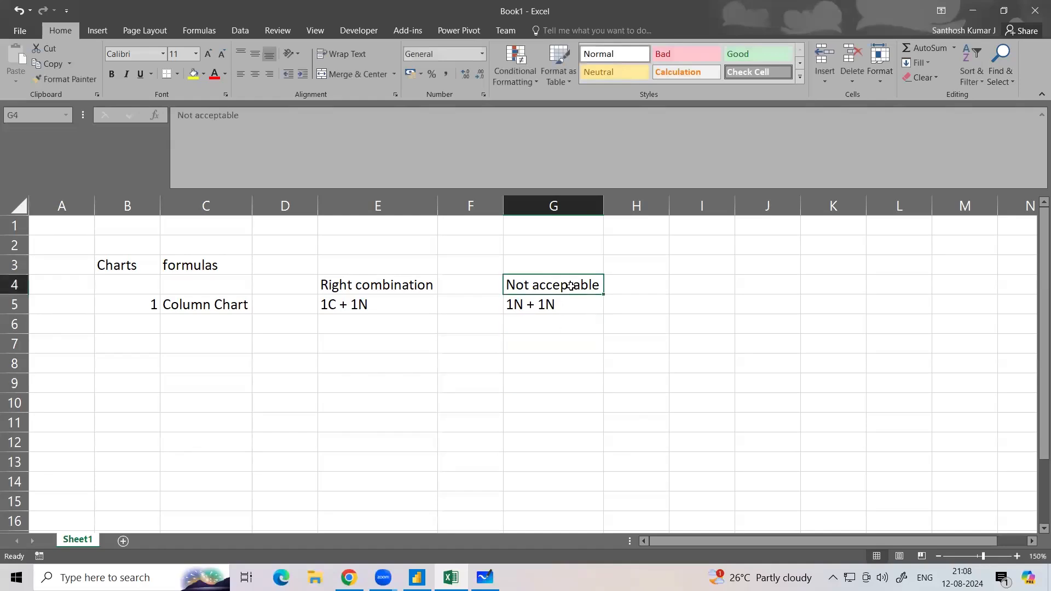
click(305, 127)
text(/ Unfit)
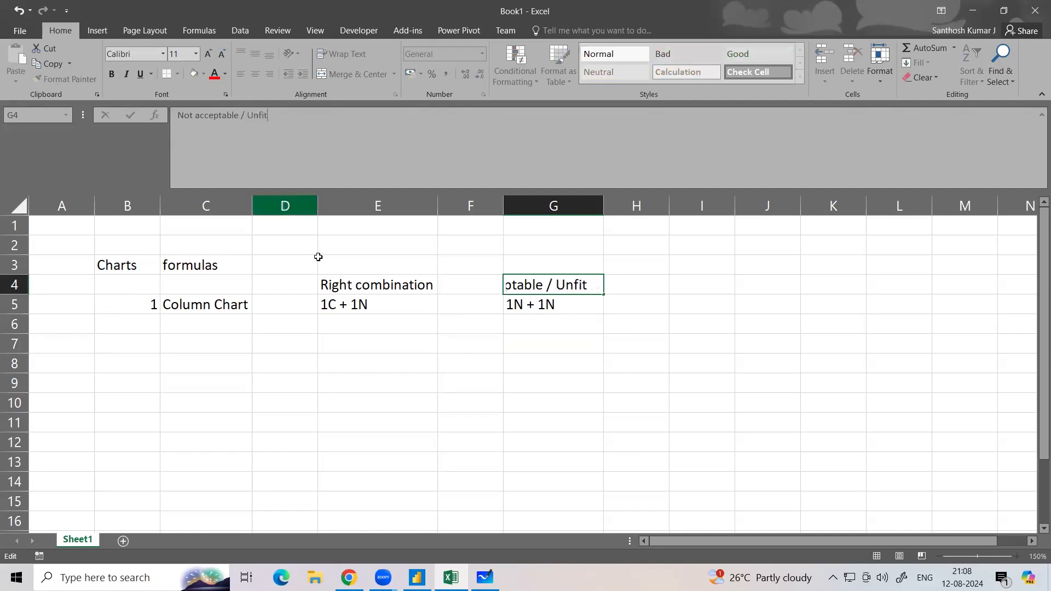
click(472, 342)
drag(605, 205, 648, 206)
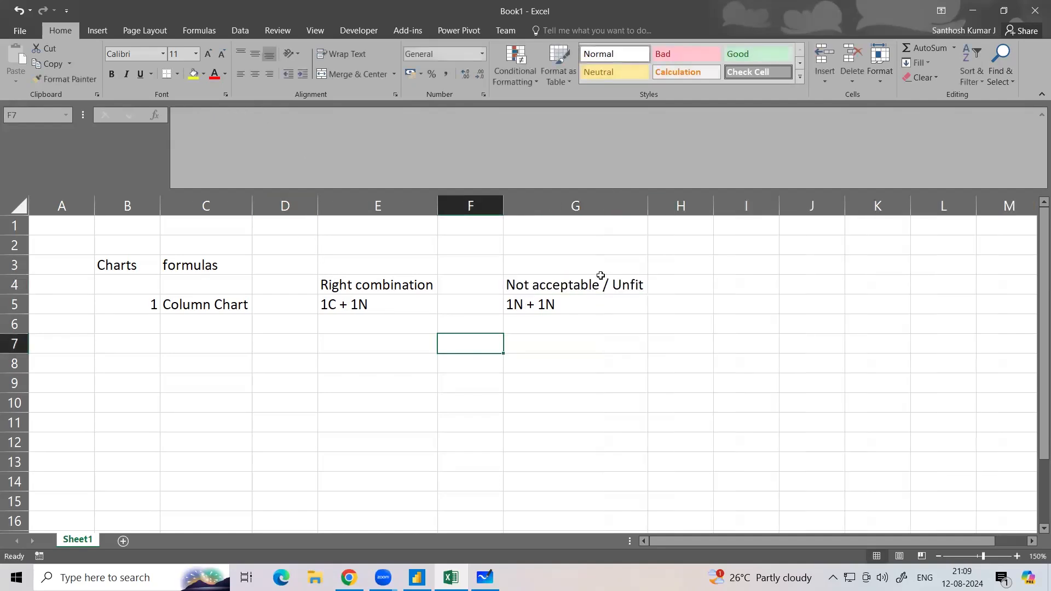
click(596, 328)
- Compare the Sum of Sales by Profit chart in Power BI with the column chart combinations noted in the Excel sheet
key(alt+Tab)
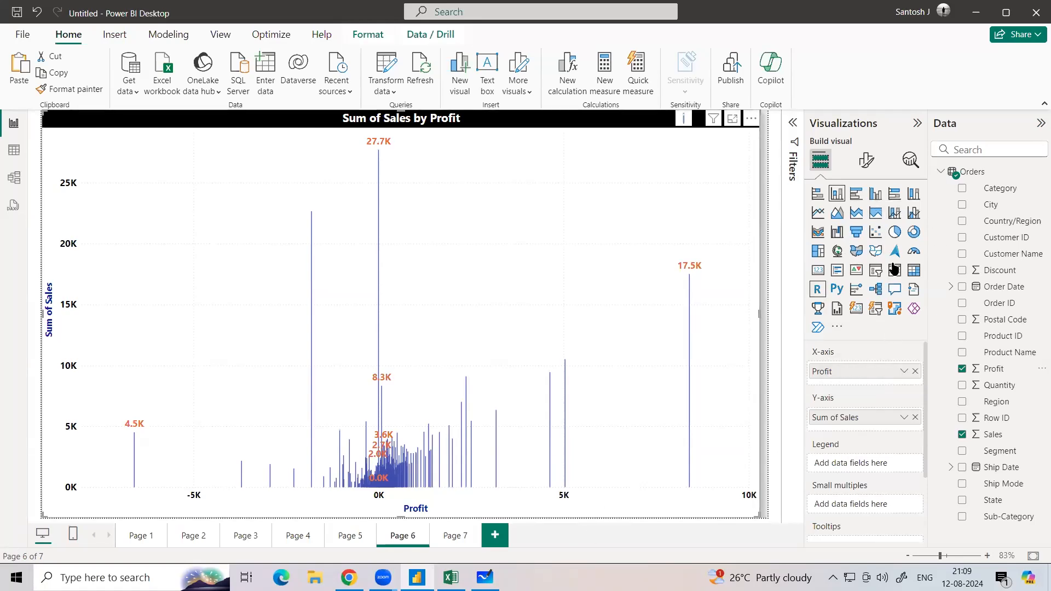
click(451, 578)
click(547, 306)
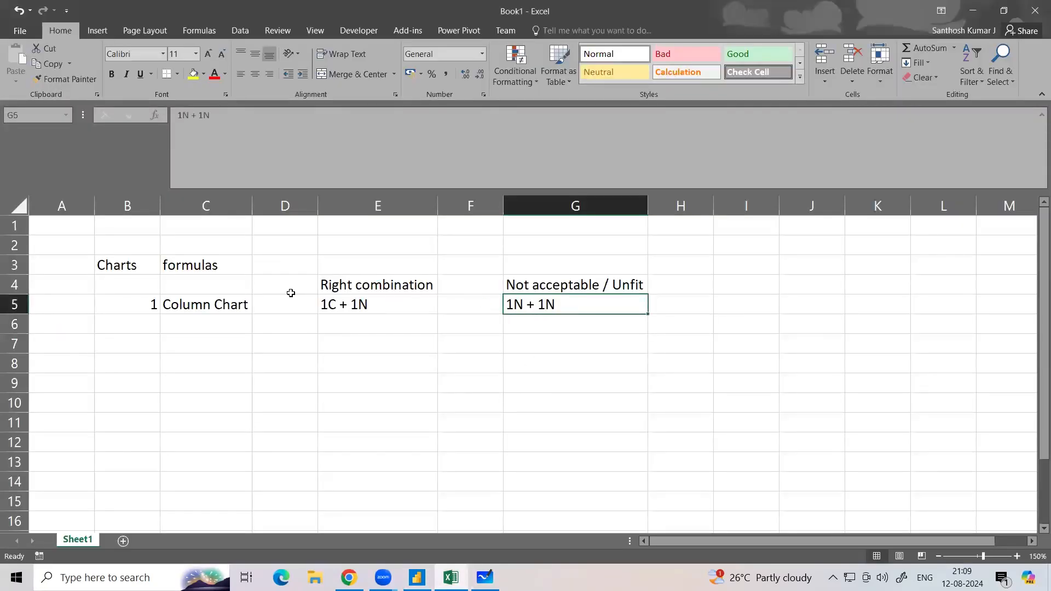
click(227, 306)
click(331, 301)
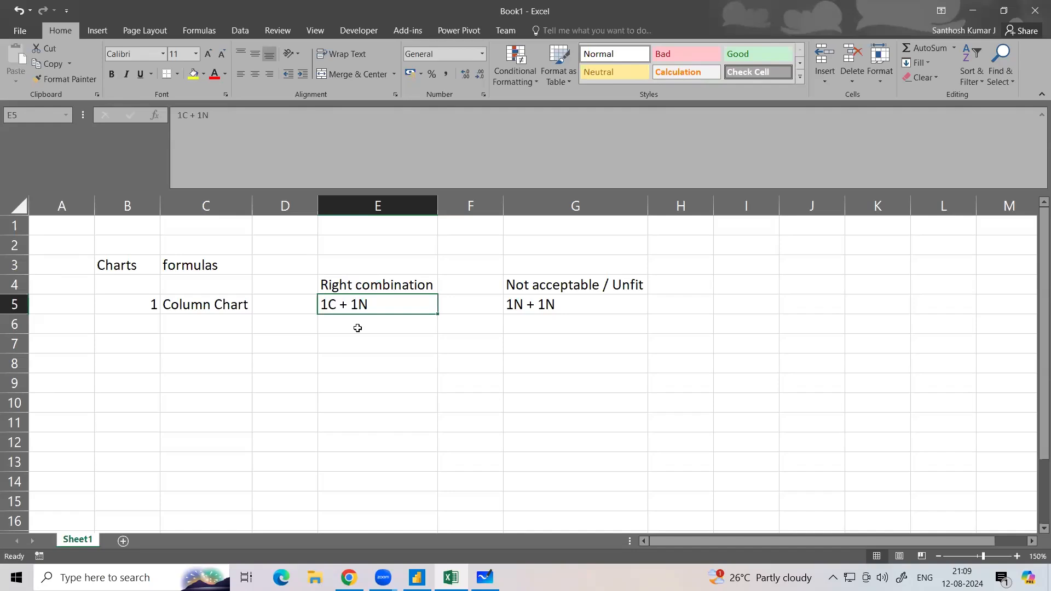
key(alt+Tab)
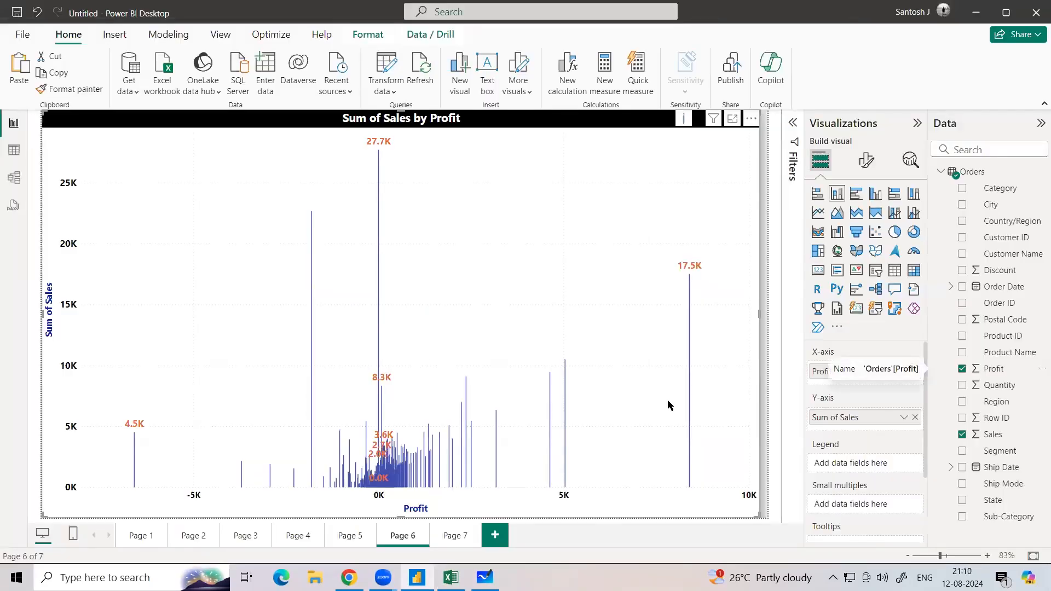
key(alt+Tab)
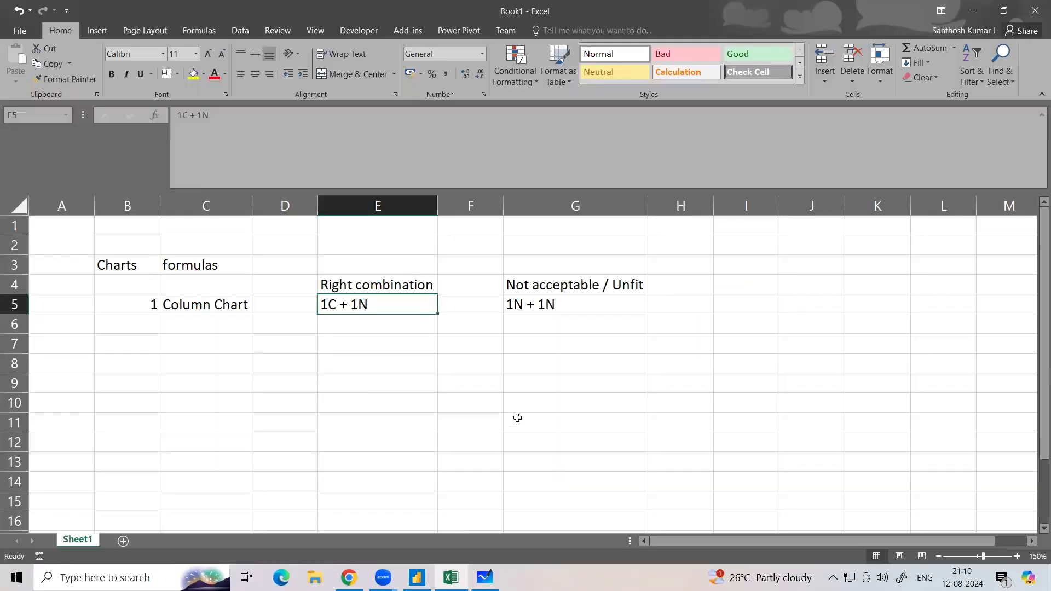
click(238, 305)
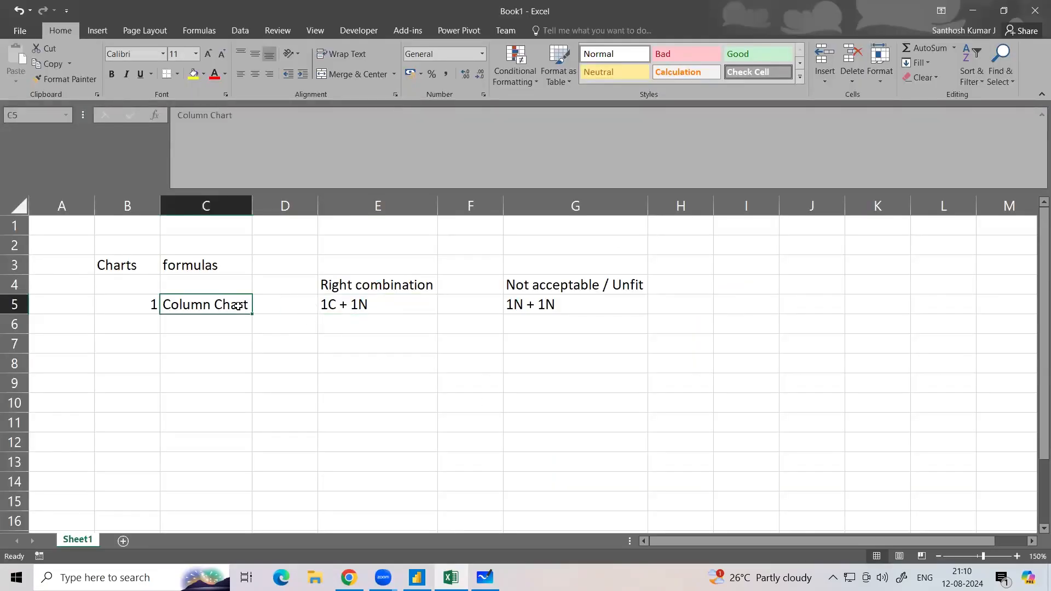
- Switch to Power BI and put Sub-Category in place of Profit on the Page 6 chart's X-axis
key(alt+Tab)
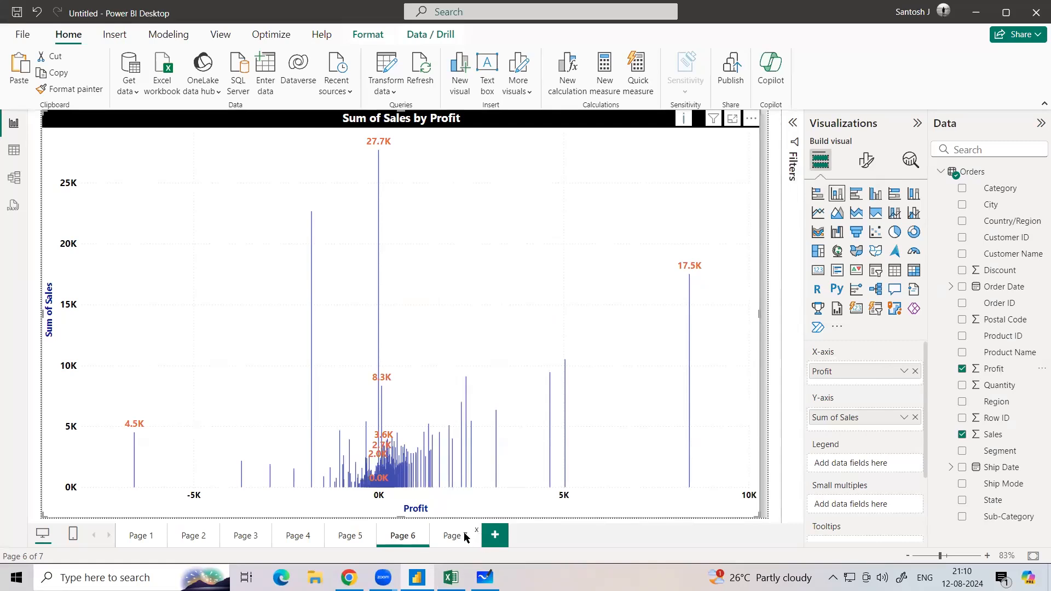
click(915, 372)
drag(989, 519, 868, 368)
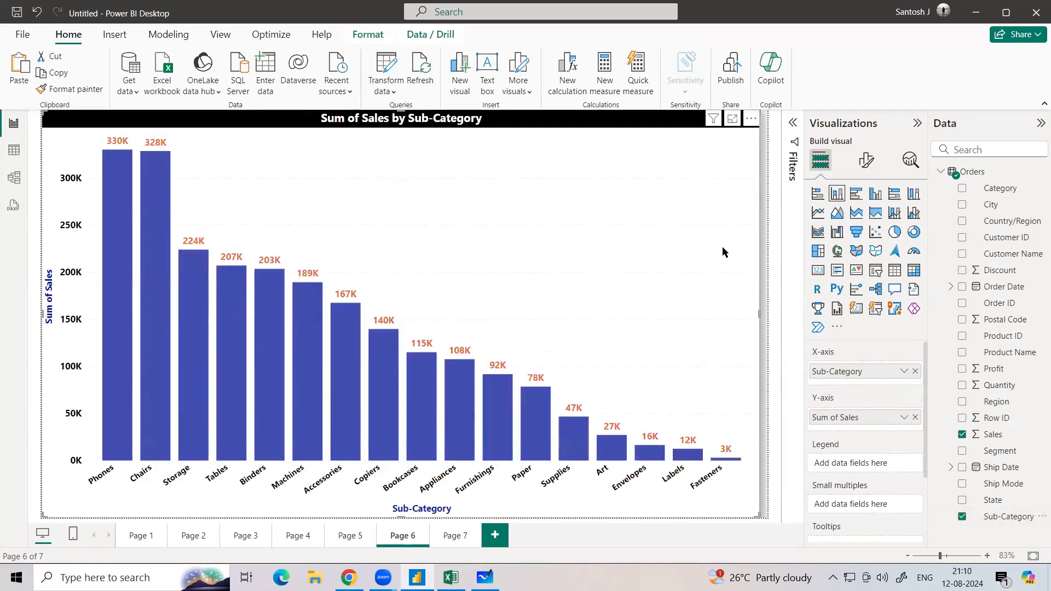
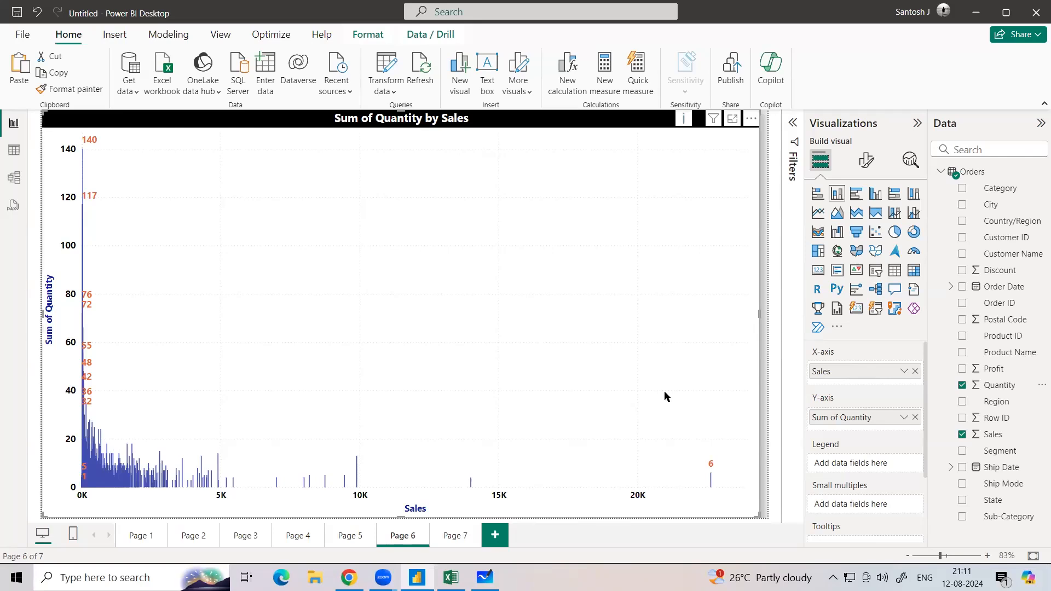
- Delete the Sum of Quantity by Sales chart from Page 6
click(749, 119)
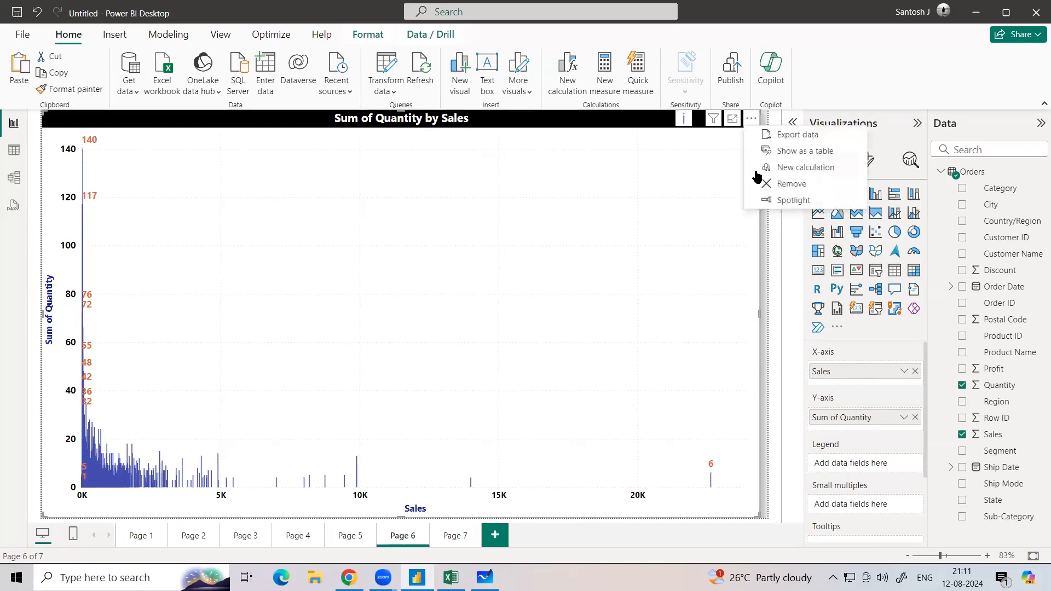
key(Delete)
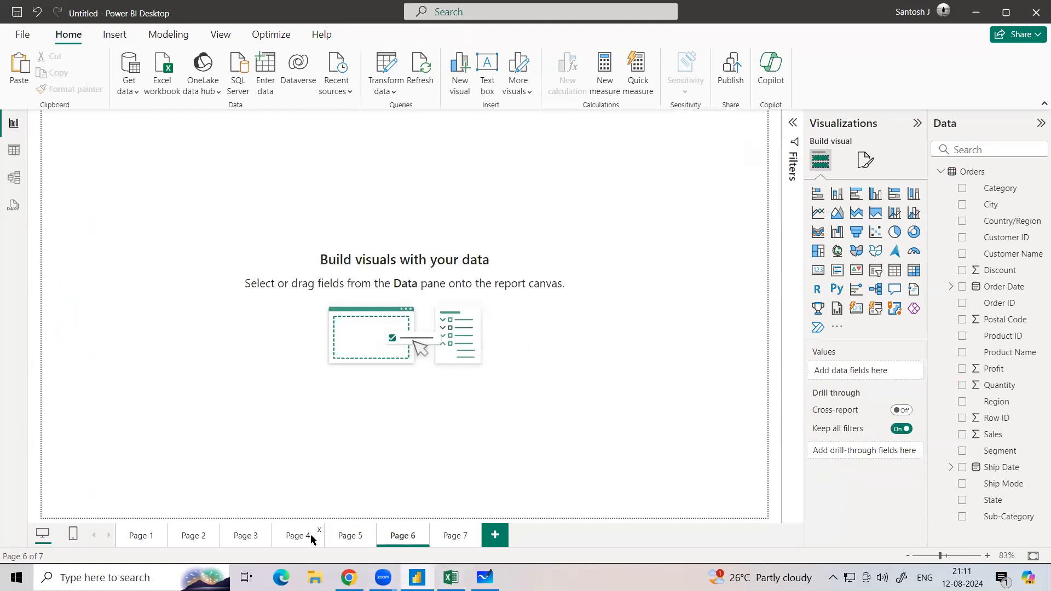
- Add a stacked column chart to Page 7 and enlarge it to fill most of the page
mouse_move(408, 538)
click(464, 537)
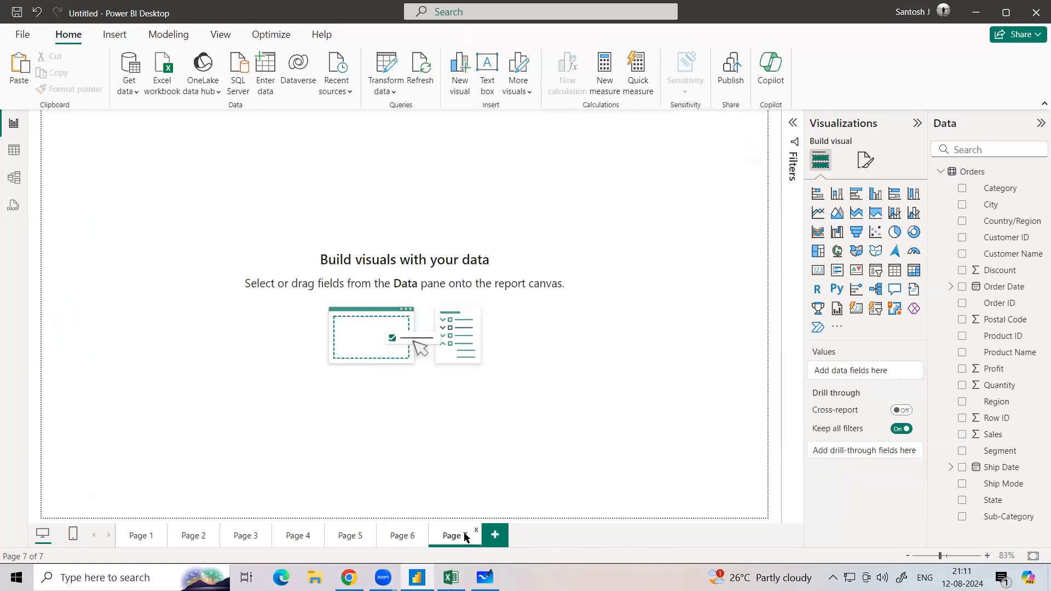
click(837, 194)
drag(206, 287, 695, 488)
drag(564, 395, 583, 402)
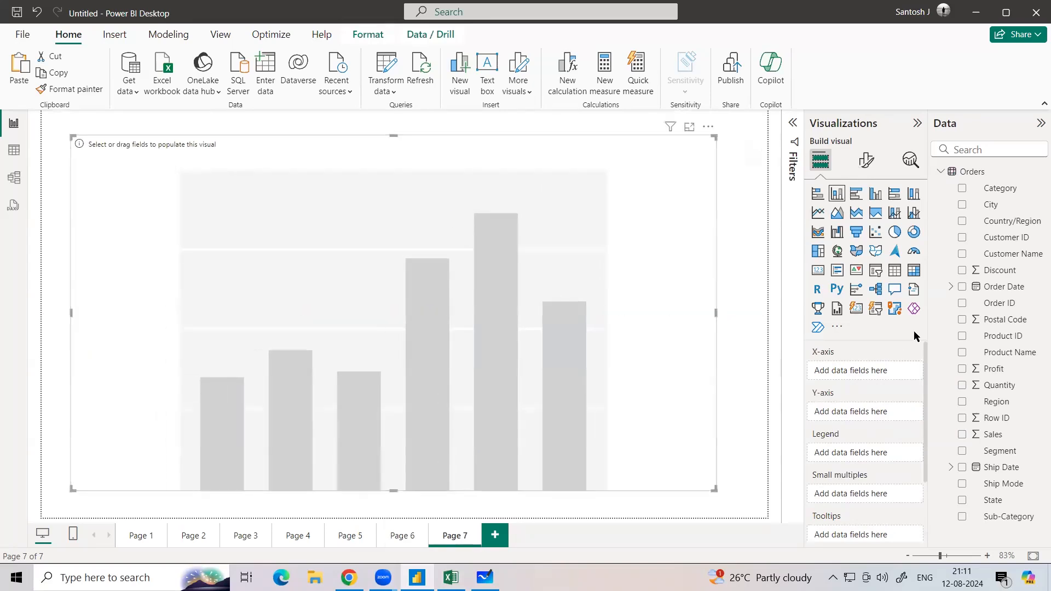
- Assign Sub-Category to the X-axis and Profit to the Y-axis of the Page 7 chart
drag(992, 517, 863, 370)
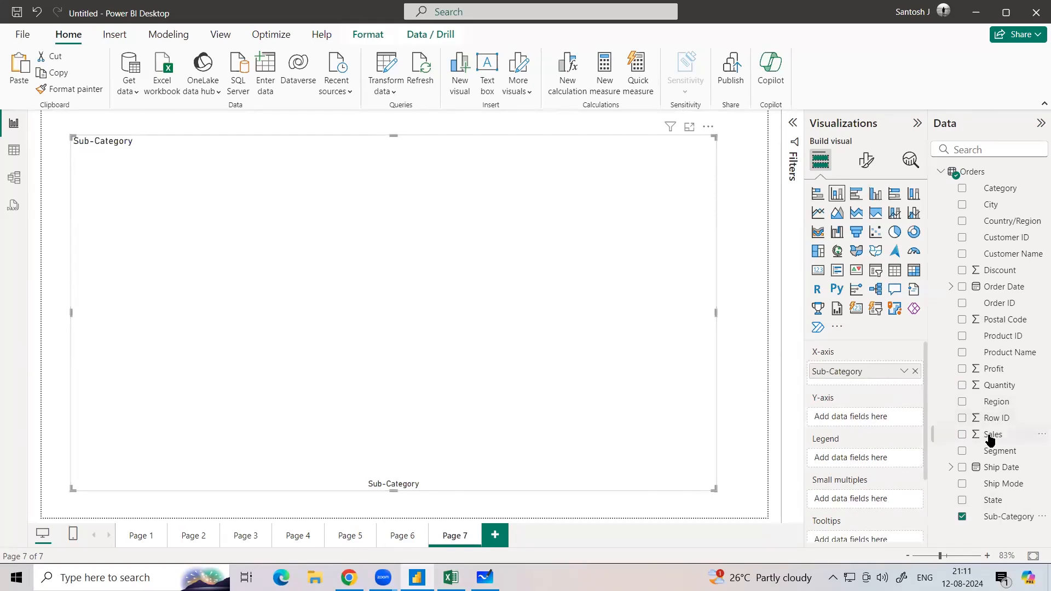
drag(992, 371, 874, 424)
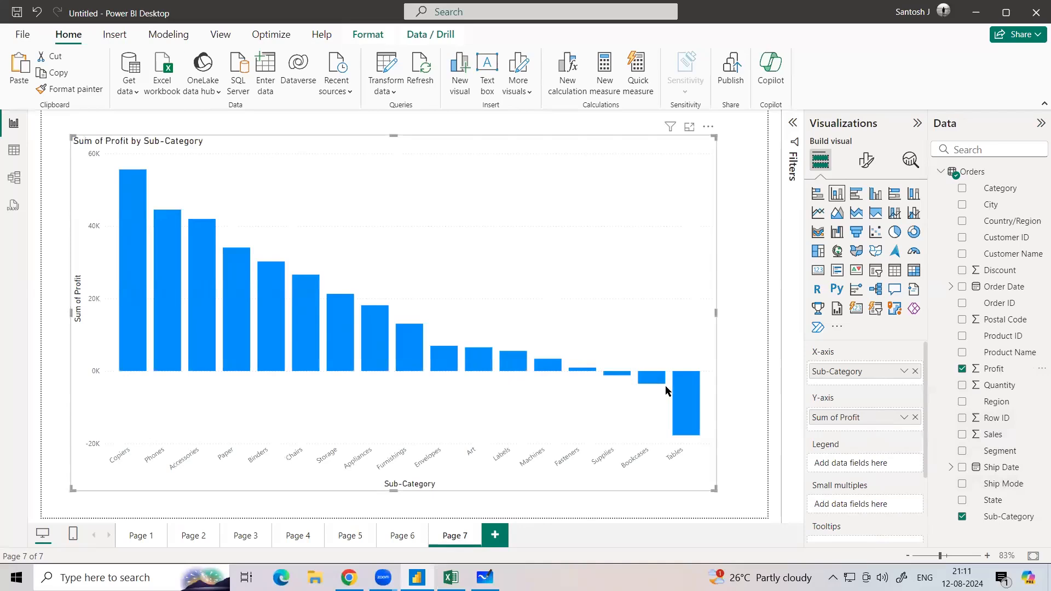
mouse_move(675, 387)
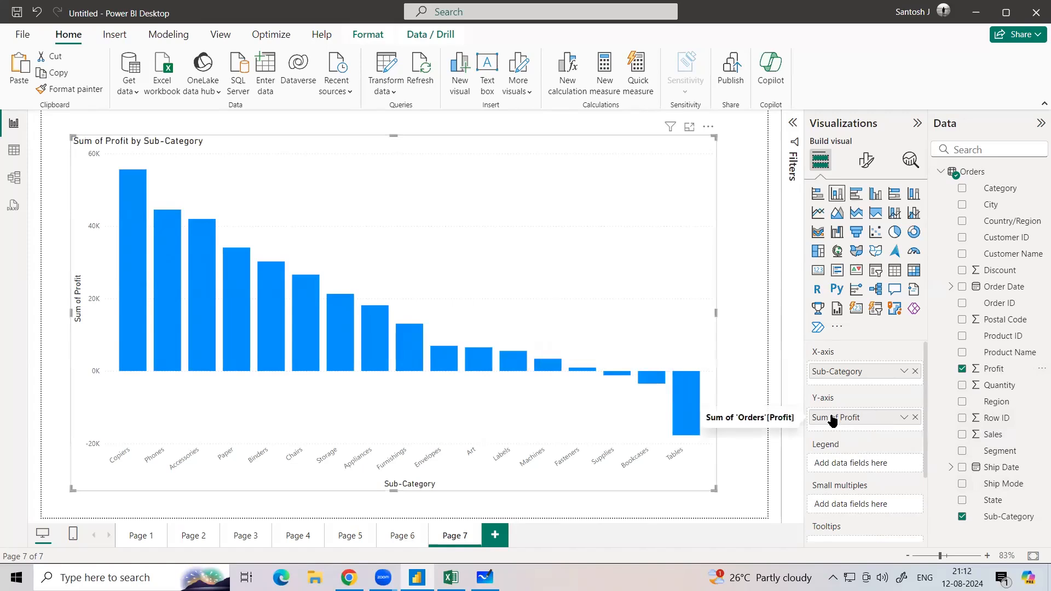
- Format the chart's X-axis values with font size 13, Segoe UI Bold and black text color
click(867, 160)
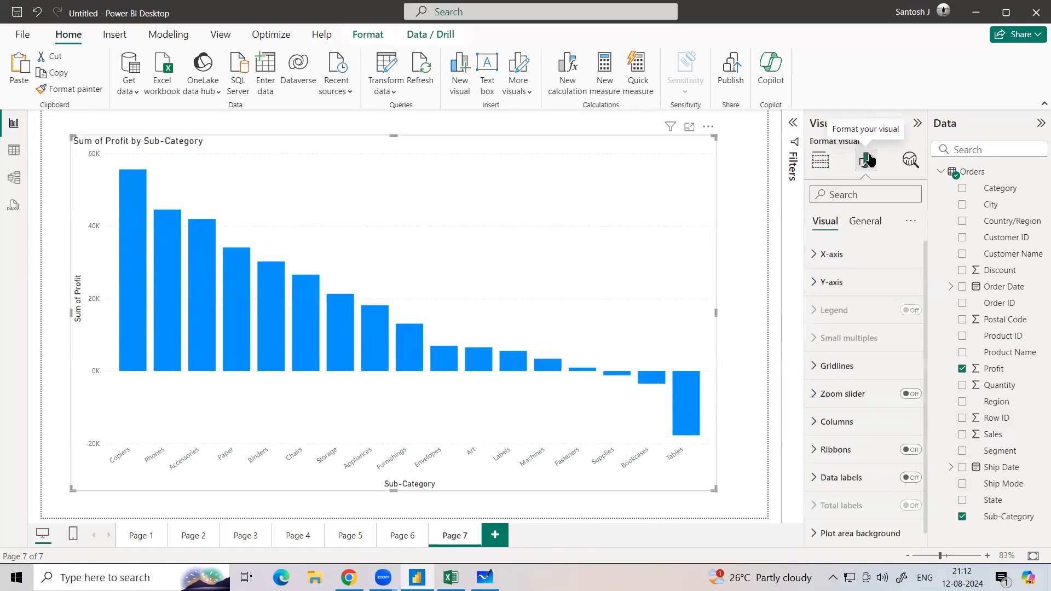
click(817, 262)
click(883, 322)
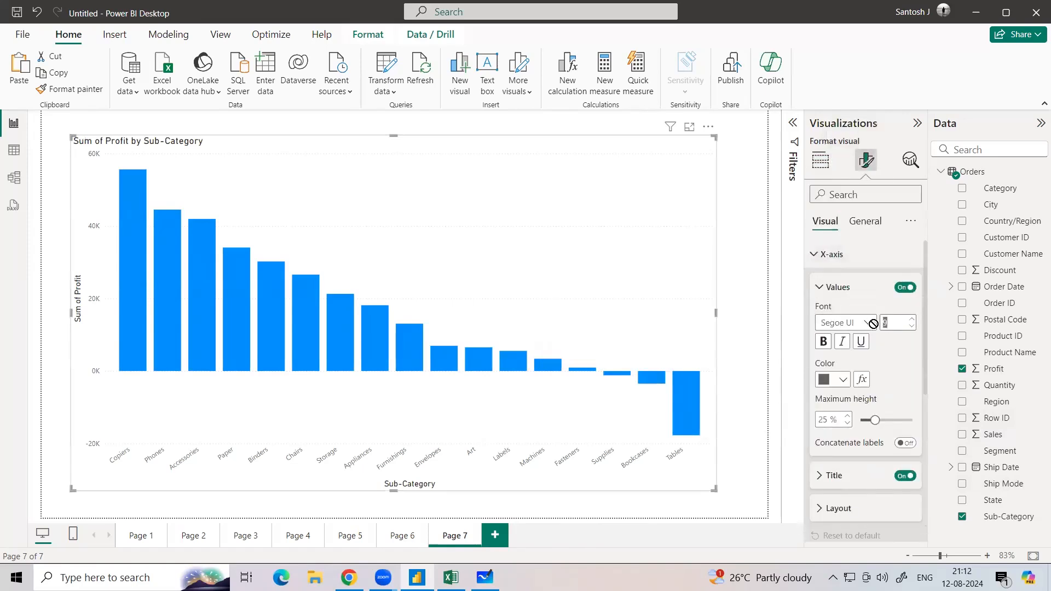
text(13)
click(868, 323)
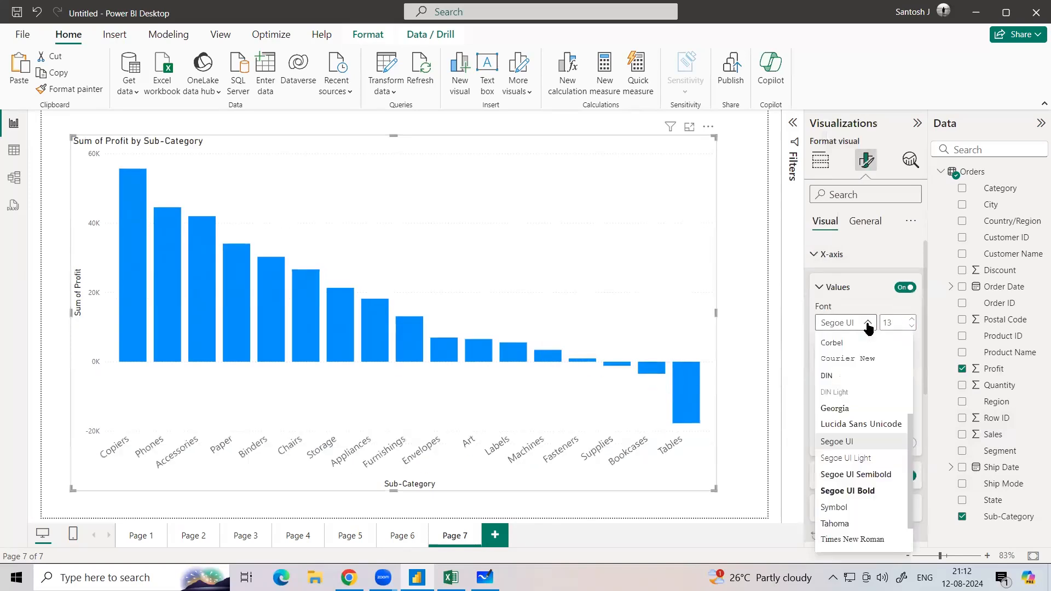
click(836, 493)
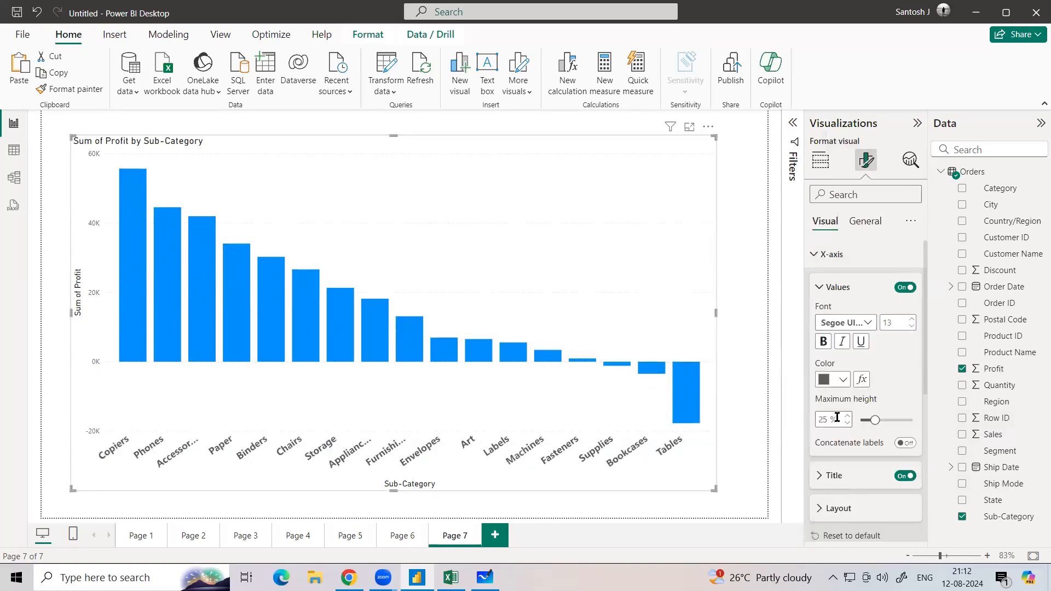
click(843, 380)
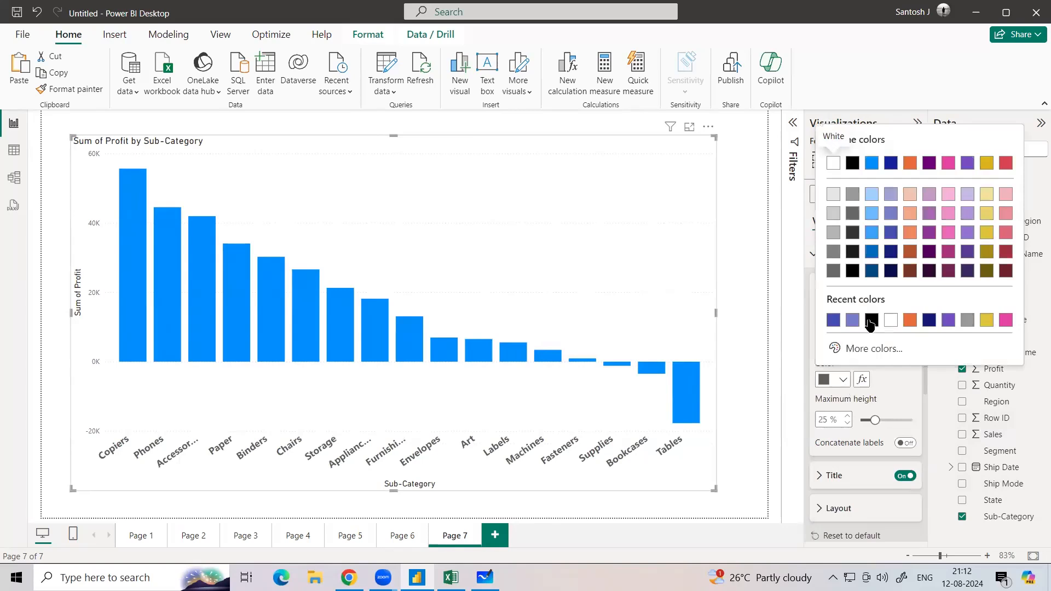
click(853, 320)
click(814, 255)
- Format the Y-axis values with font size 13, a bold Segoe UI font and black text color
click(813, 285)
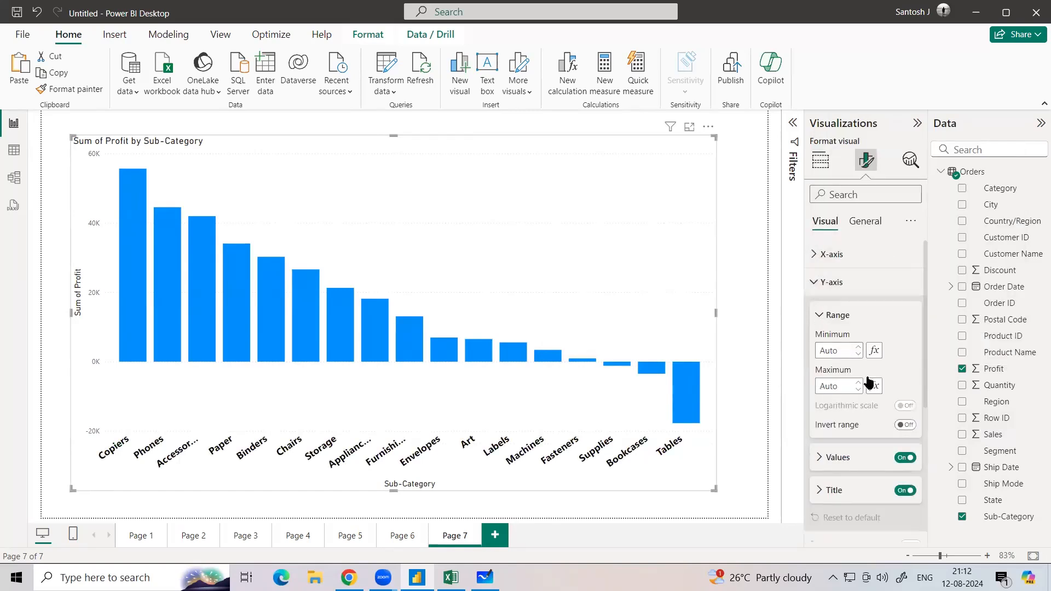
click(819, 458)
double_click(889, 288)
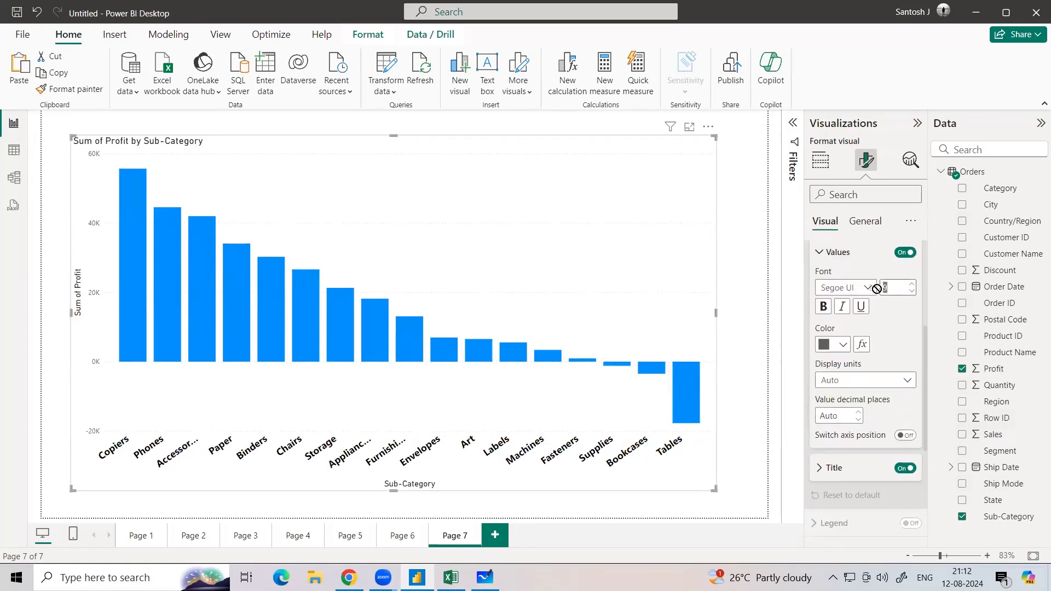
text(13)
click(865, 289)
scroll(860, 383, down, 3)
click(857, 408)
click(841, 349)
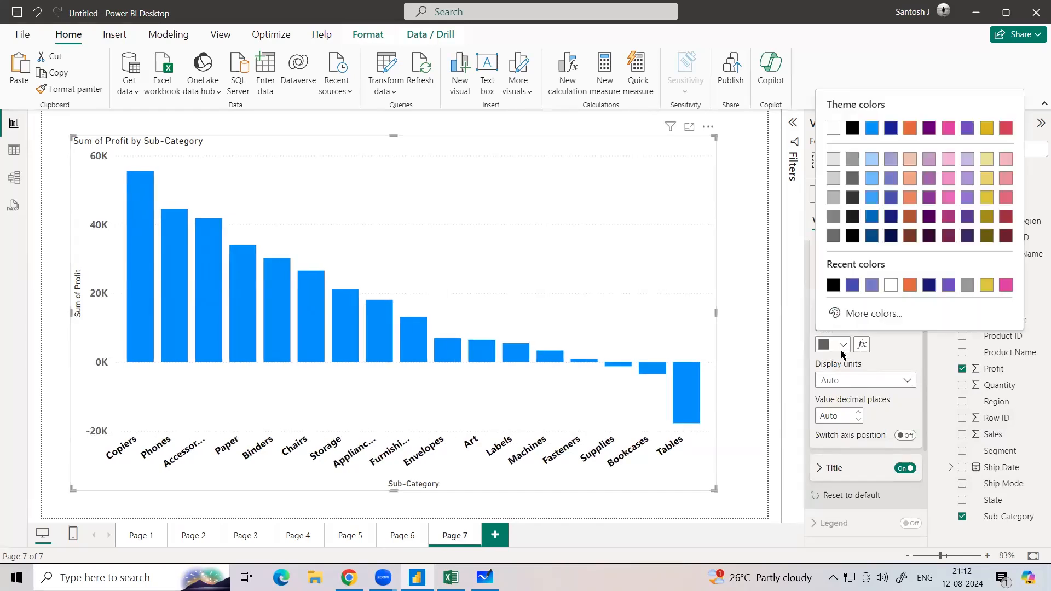
click(851, 125)
- Change the color of all the chart's columns to dark purple
click(821, 162)
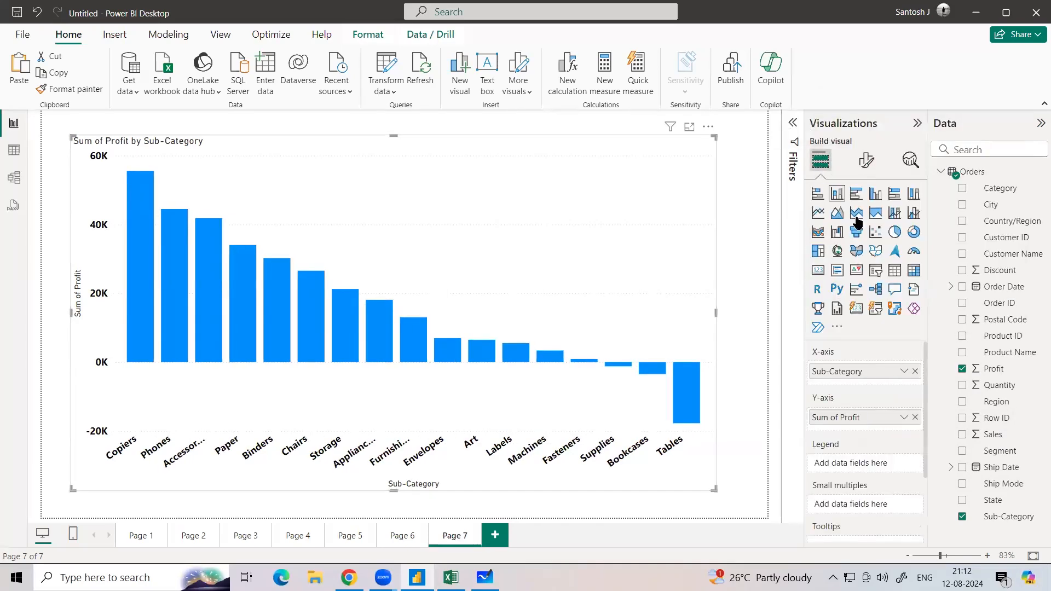
click(867, 160)
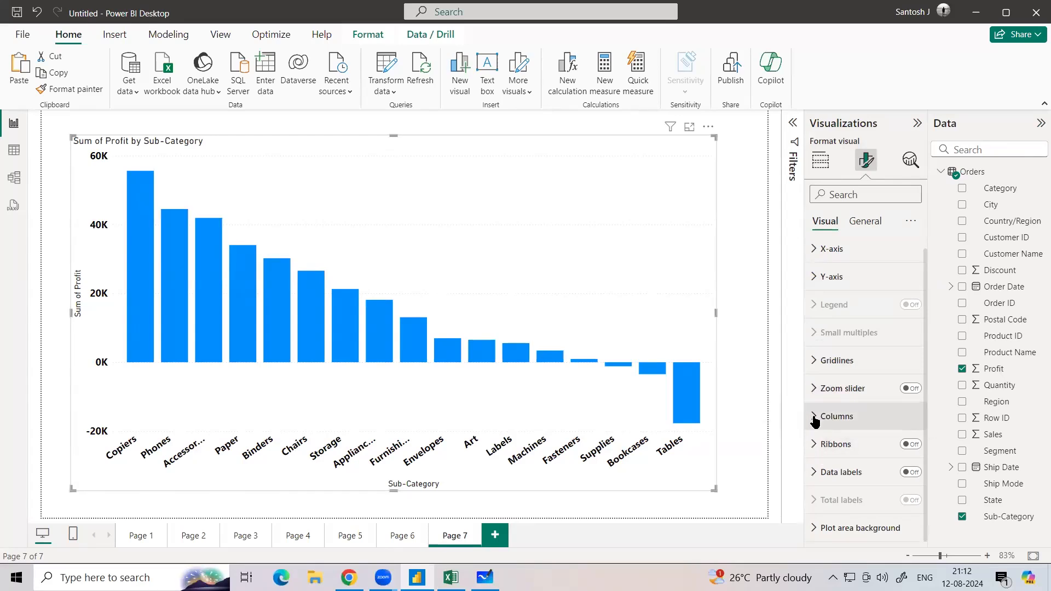
click(816, 417)
scroll(856, 471, down, 3)
click(846, 351)
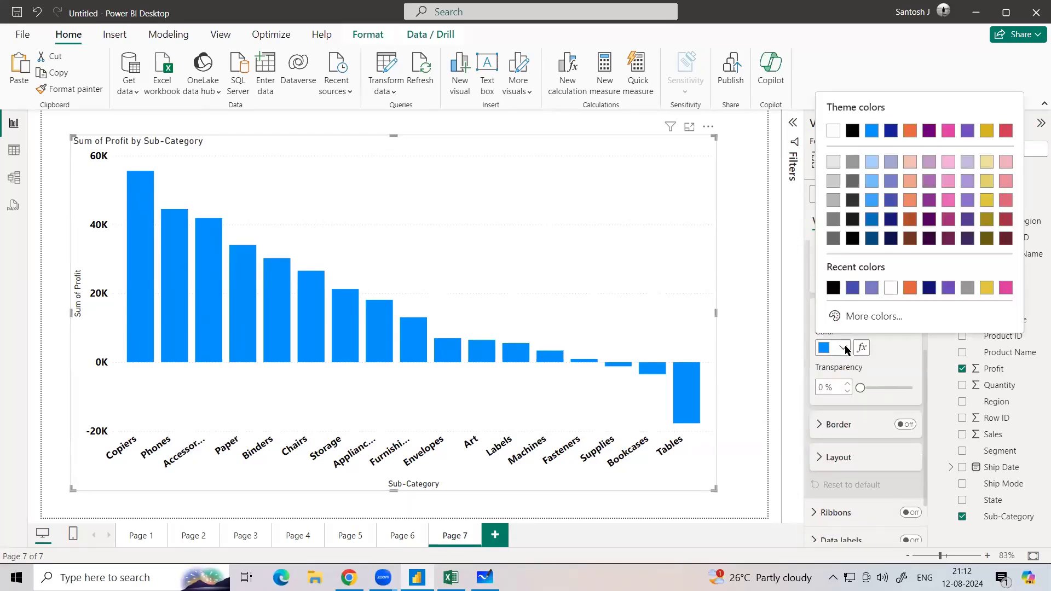
click(927, 224)
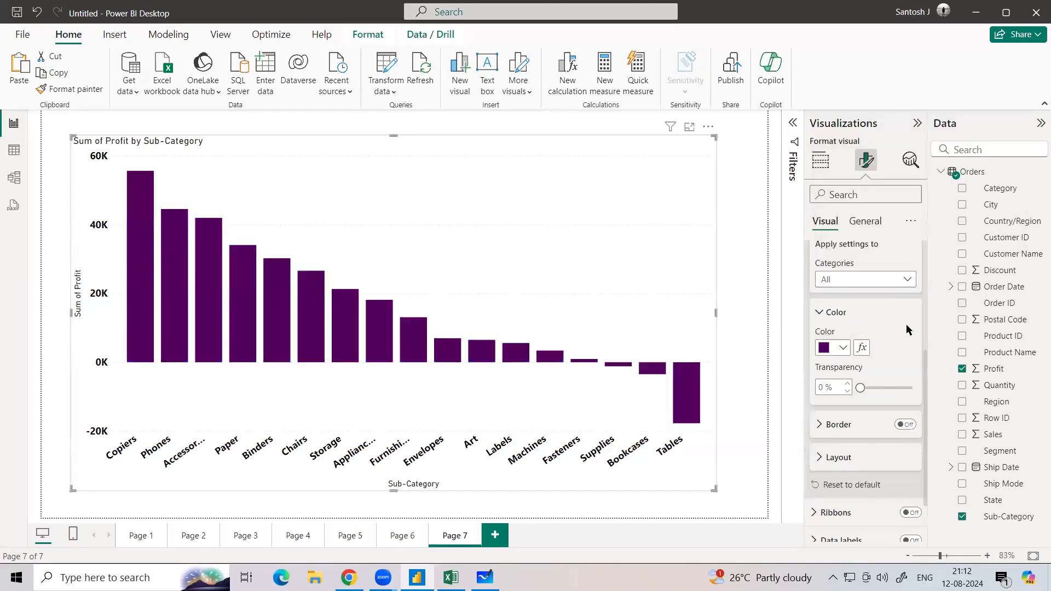
- Replace the Profit field on the chart's Y-axis with the Sales field
scroll(876, 332, up, 4)
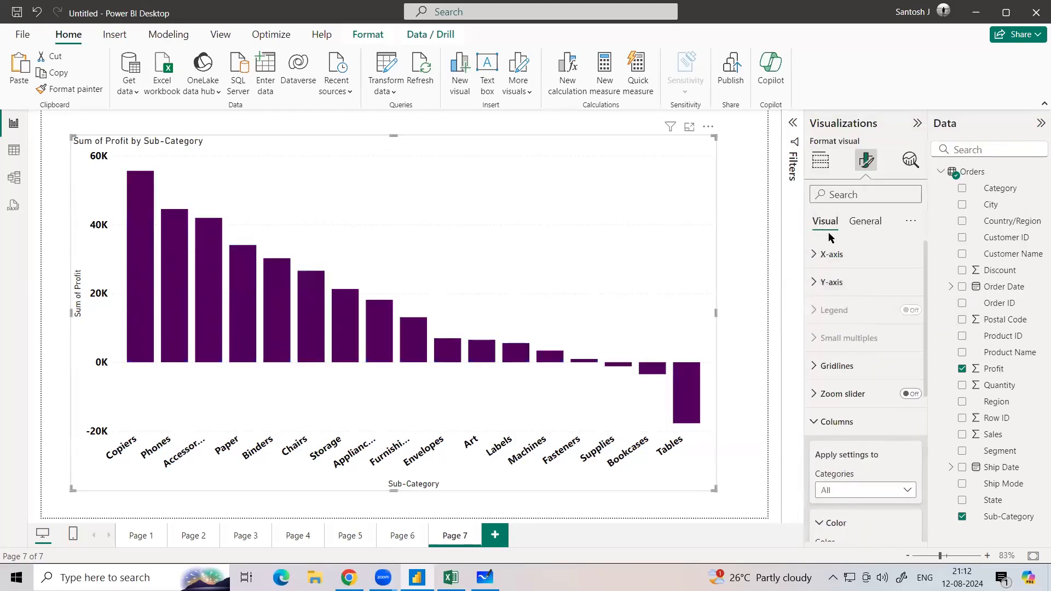
click(830, 166)
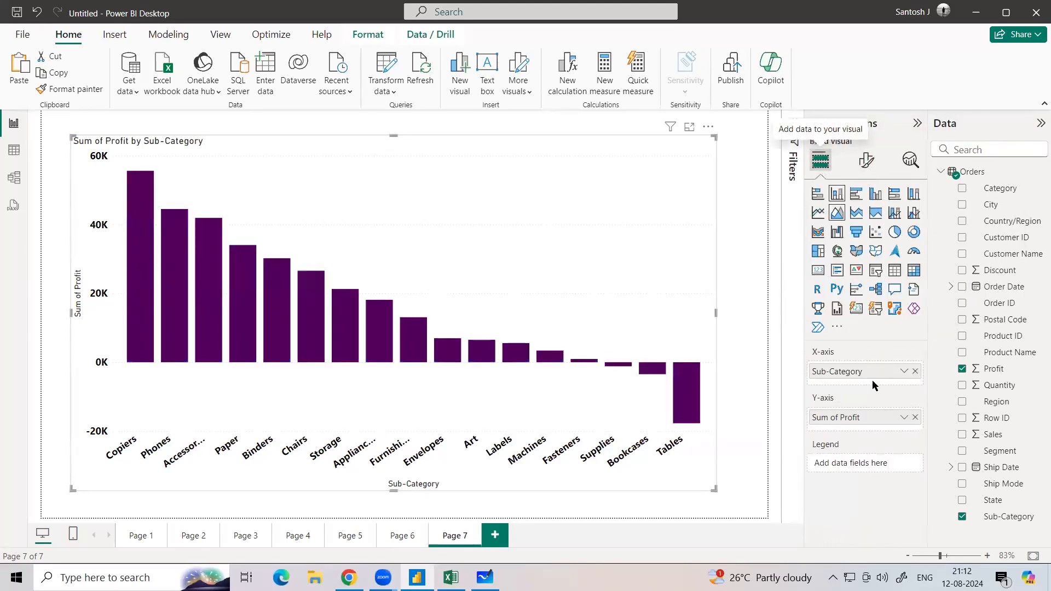
click(915, 417)
drag(992, 435, 873, 422)
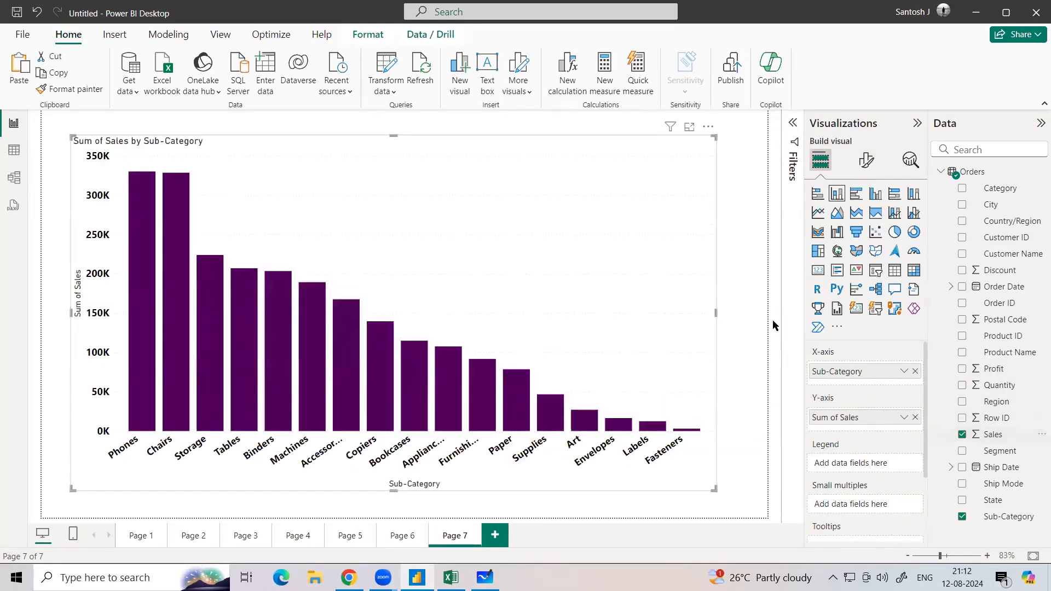
- Center the chart title horizontally
click(862, 166)
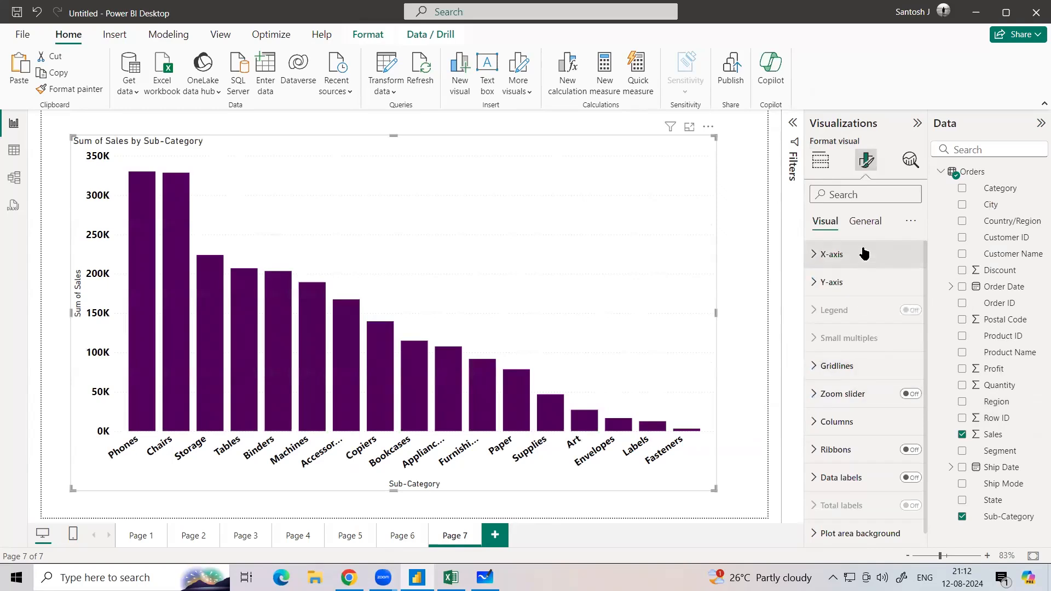
click(866, 221)
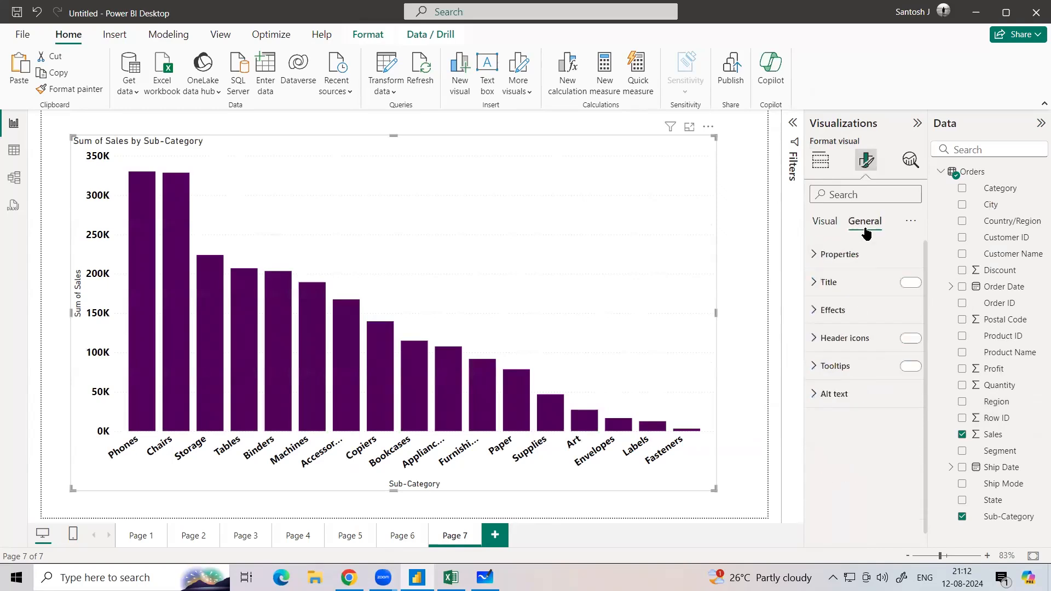
click(824, 282)
scroll(838, 444, down, 5)
click(841, 349)
- Give the chart title a black background and white text, and deselect the chart
click(843, 309)
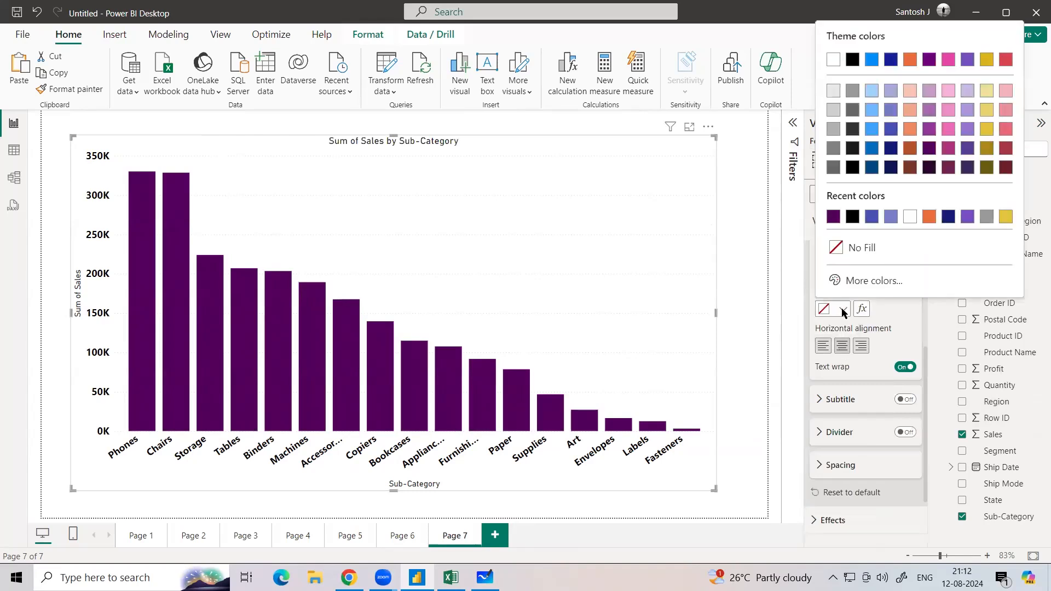
click(853, 216)
click(843, 273)
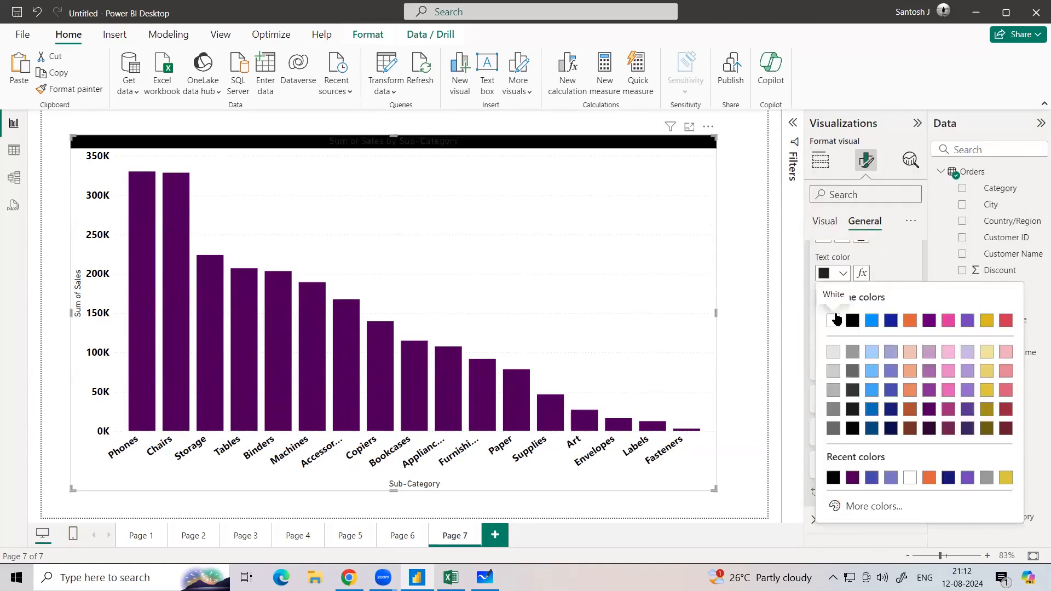
click(834, 320)
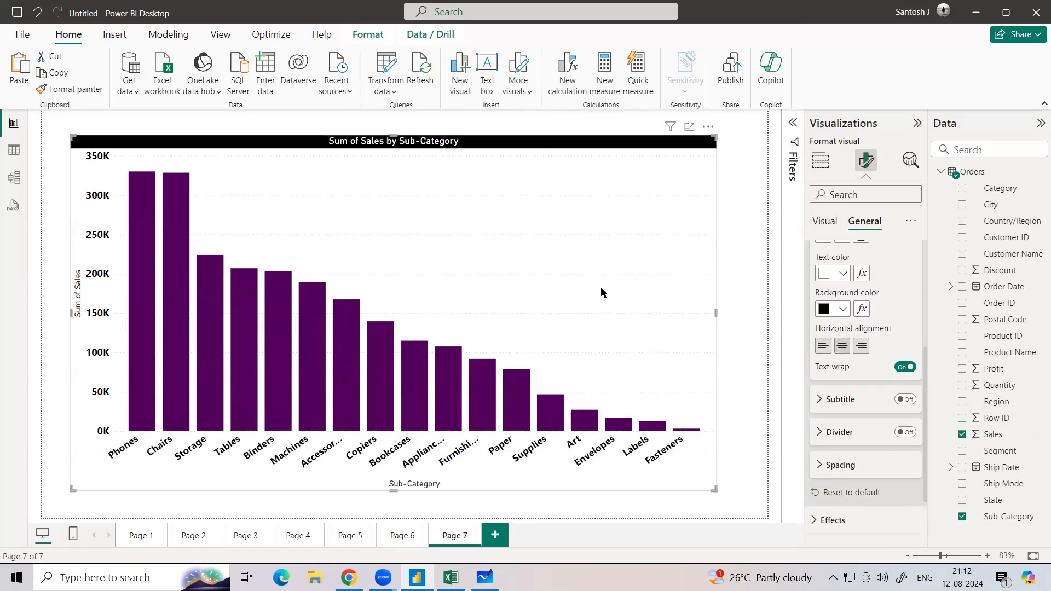
click(750, 309)
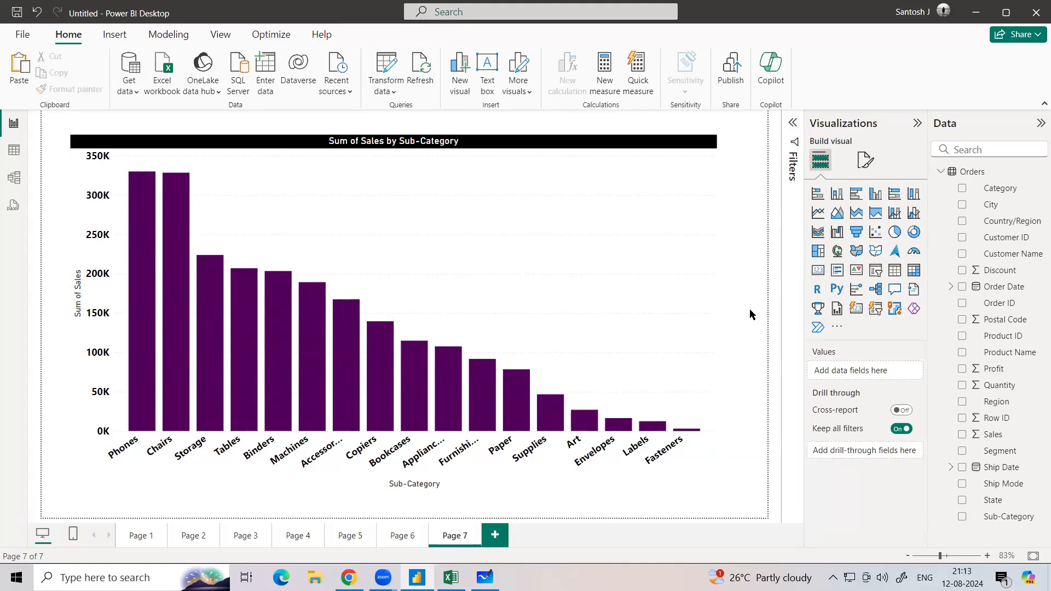
- Turn on data labels for the Sales by Sub-Category chart and expand their settings
click(688, 177)
click(867, 161)
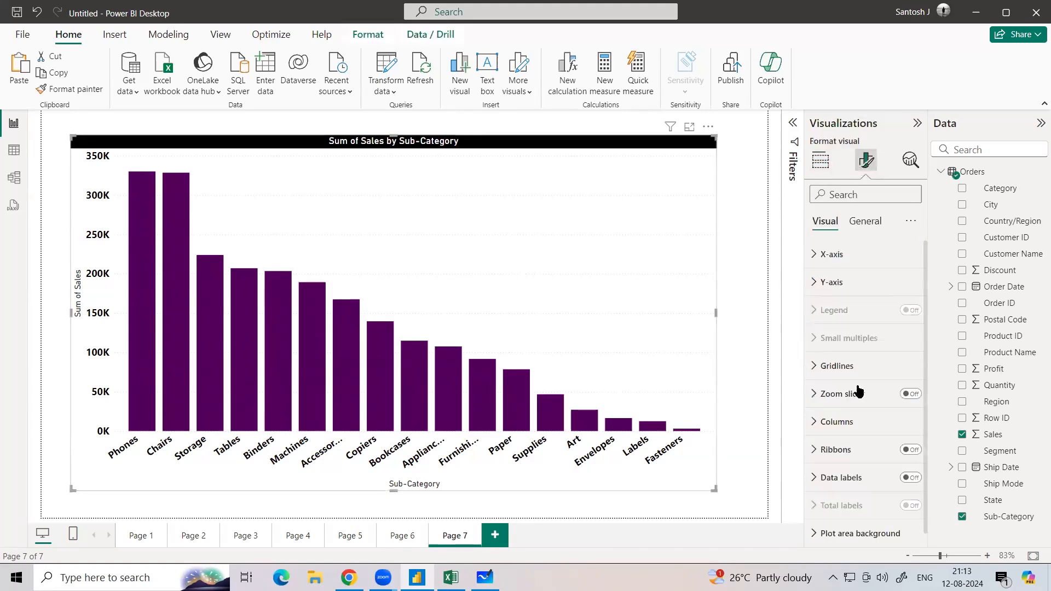
click(911, 478)
click(819, 478)
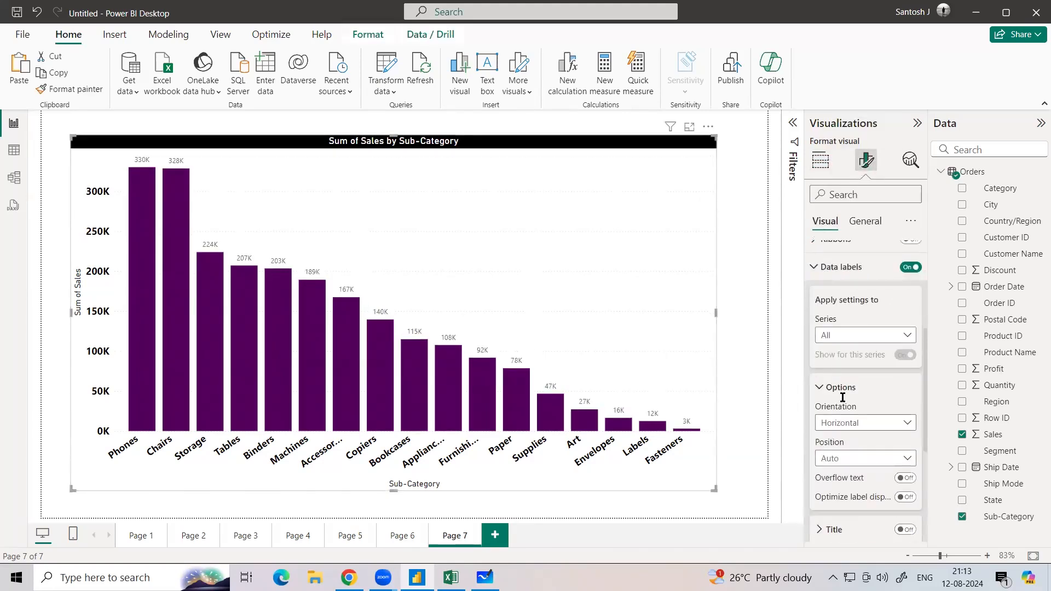
click(848, 460)
- Format the data label values with a bold Segoe UI font and a dark orange color, and deselect the chart
scroll(869, 400, down, 5)
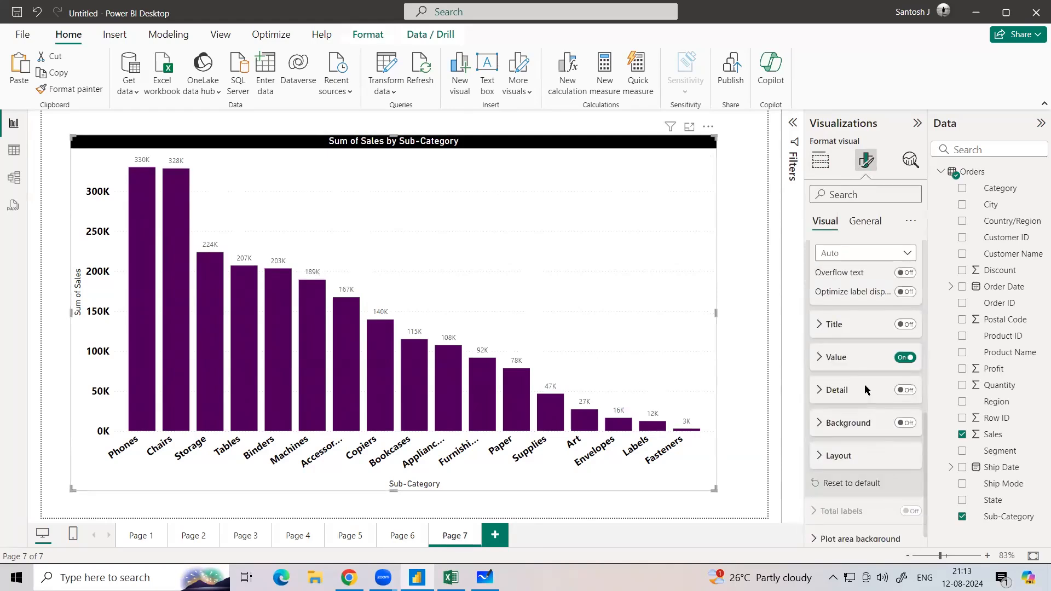
click(820, 359)
click(910, 437)
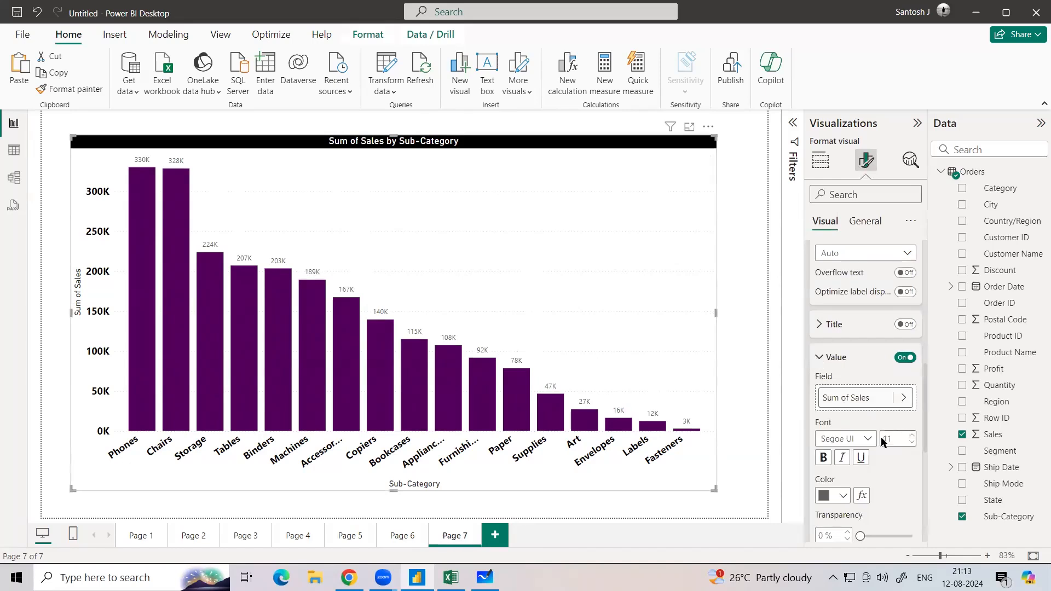
click(846, 439)
click(858, 369)
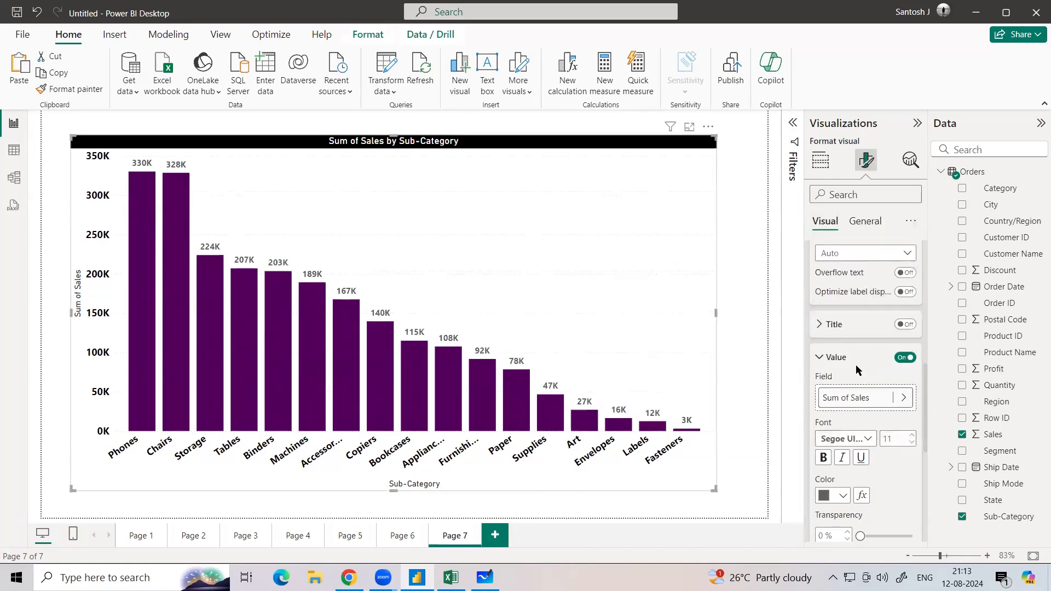
click(844, 496)
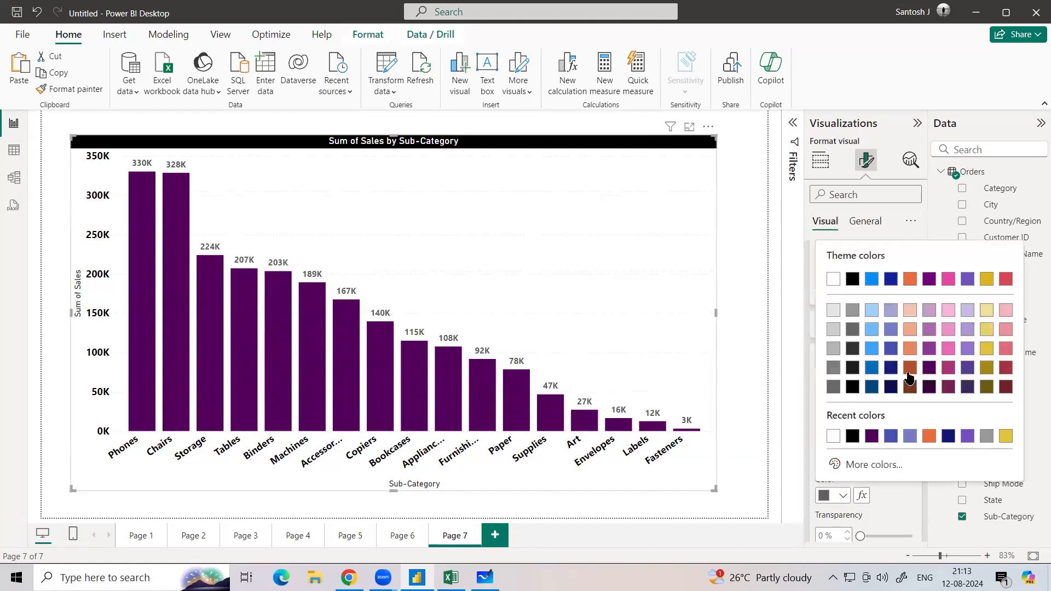
click(910, 377)
click(737, 333)
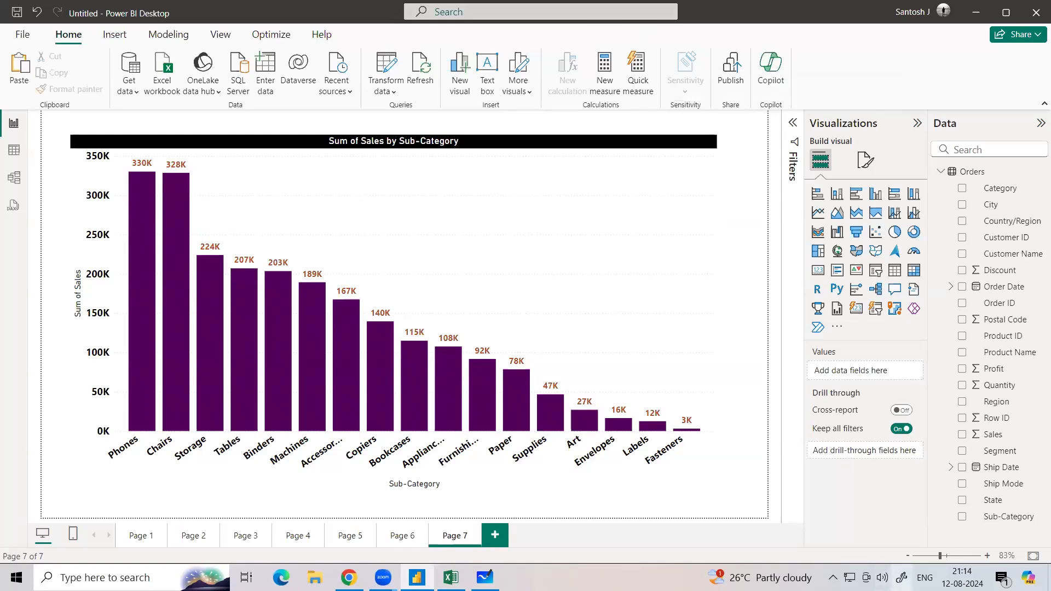
- Capture the screen in Snip & Sketch and color over the Appliances column with the red pen
click(902, 577)
click(950, 547)
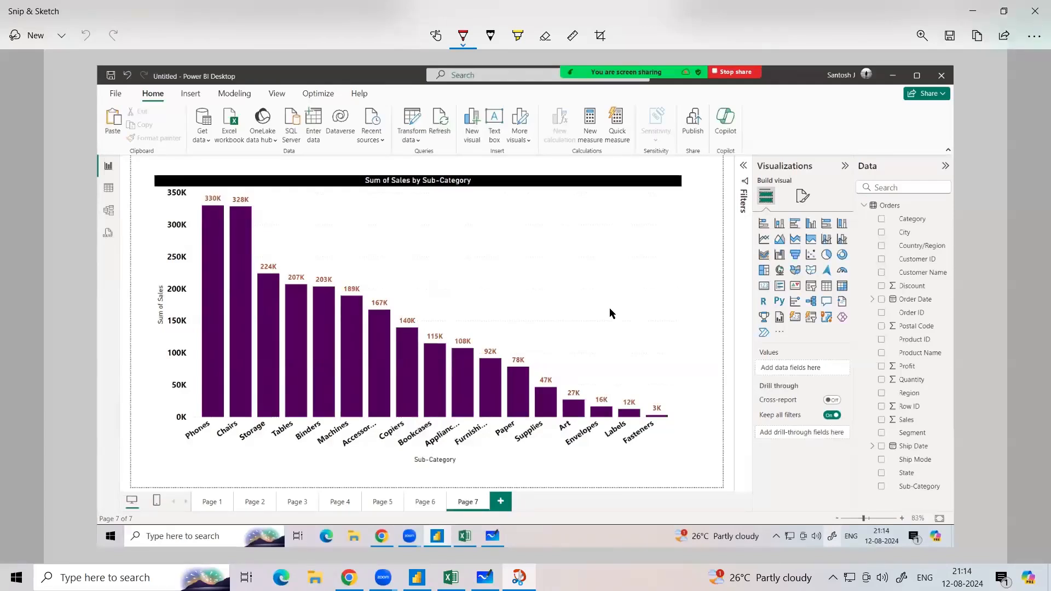
mouse_move(453, 347)
mouse_down()
mouse_move(474, 348)
mouse_move(474, 410)
mouse_up()
mouse_move(453, 346)
mouse_down()
mouse_move(452, 415)
mouse_move(466, 415)
mouse_up()
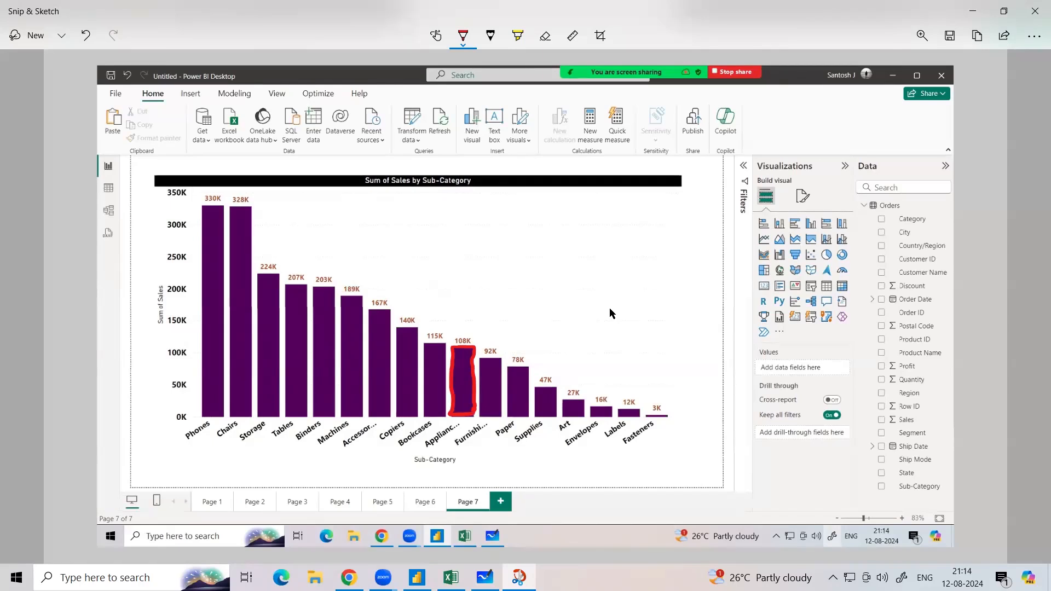
mouse_move(457, 352)
mouse_down()
mouse_move(470, 368)
mouse_move(455, 372)
mouse_move(469, 375)
mouse_move(456, 381)
mouse_move(470, 385)
mouse_move(455, 389)
mouse_move(481, 395)
mouse_move(455, 398)
mouse_move(472, 406)
mouse_move(455, 411)
mouse_up()
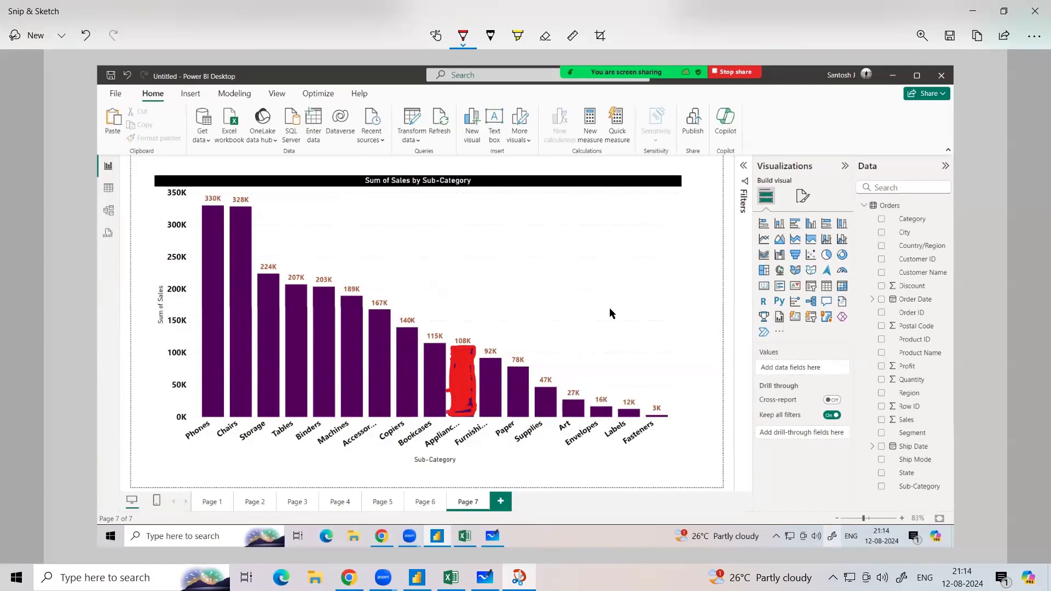
drag(438, 442, 474, 441)
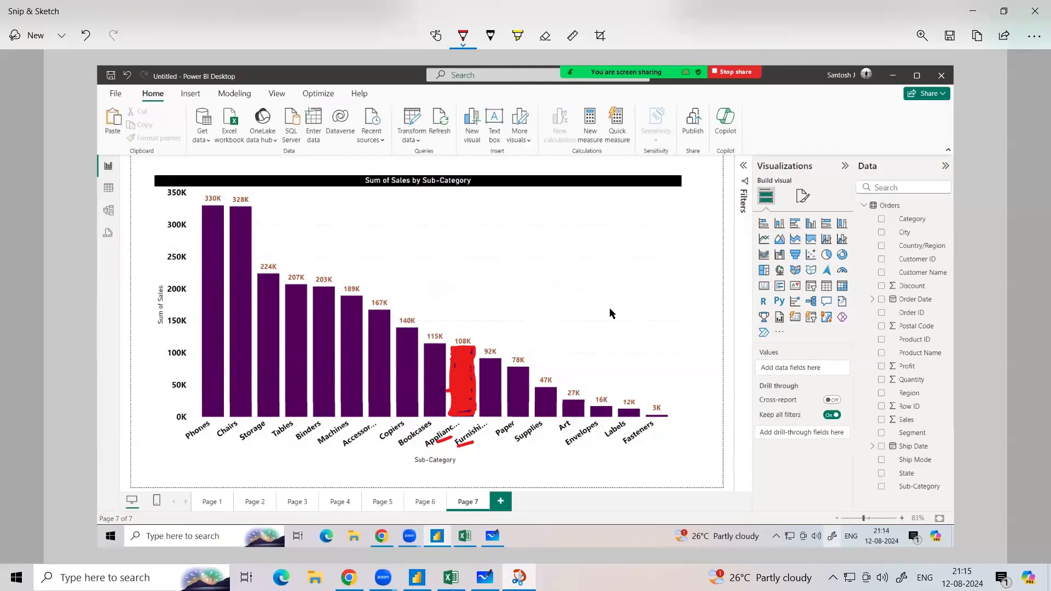
key(ctrl+z)
key(ctrl+z)
- Mark the cut-off ends of the Accessories, Appliances and Furnishings axis labels with the red pen
drag(371, 432, 385, 424)
drag(455, 433, 498, 425)
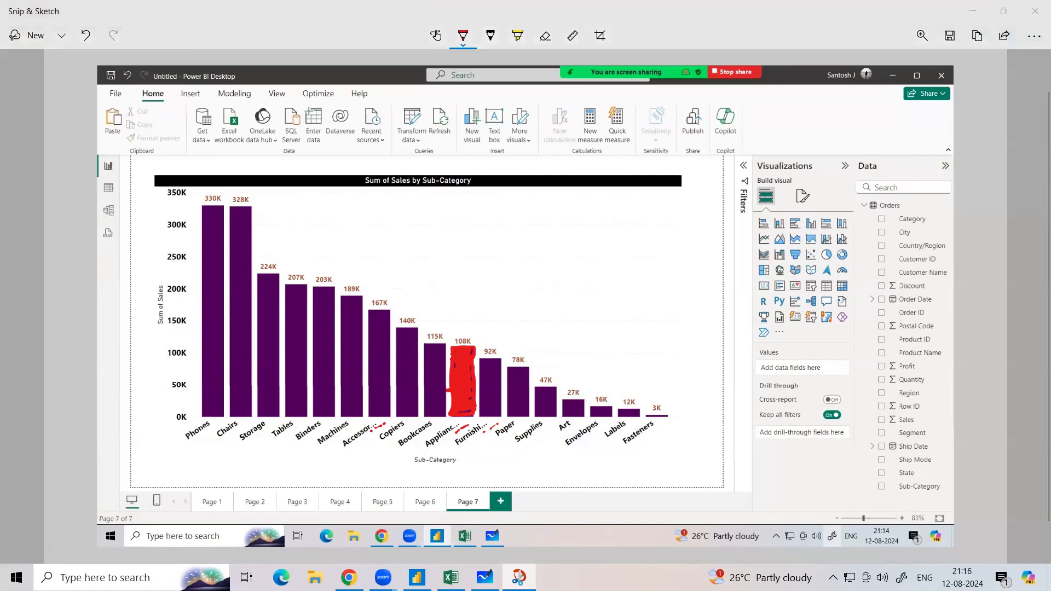
- Switch to Power BI, select the Sales by Sub-Category chart and examine its Y-axis format settings
key(alt+Tab)
click(708, 196)
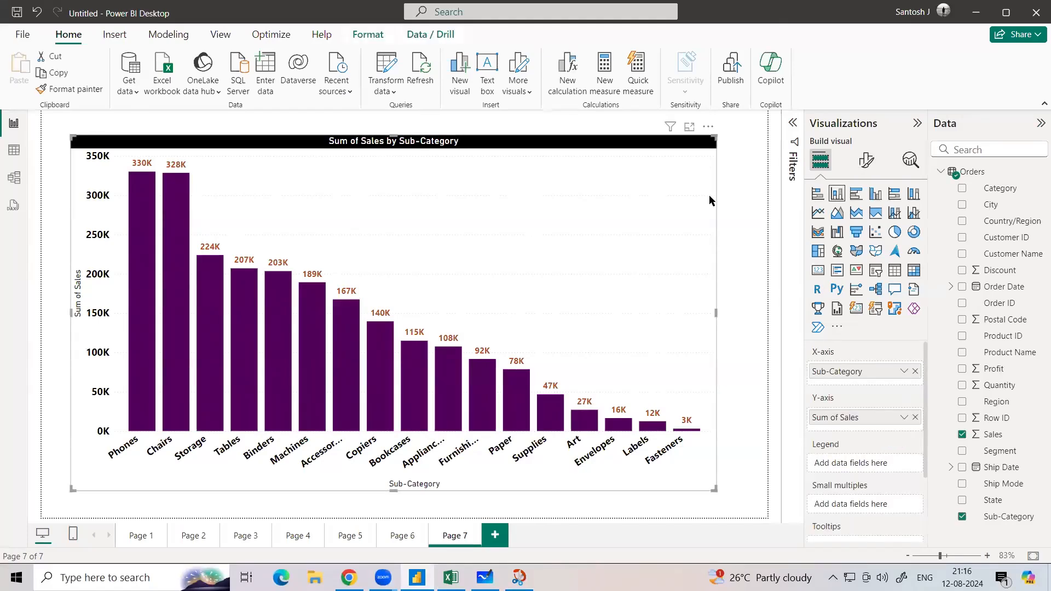
click(868, 161)
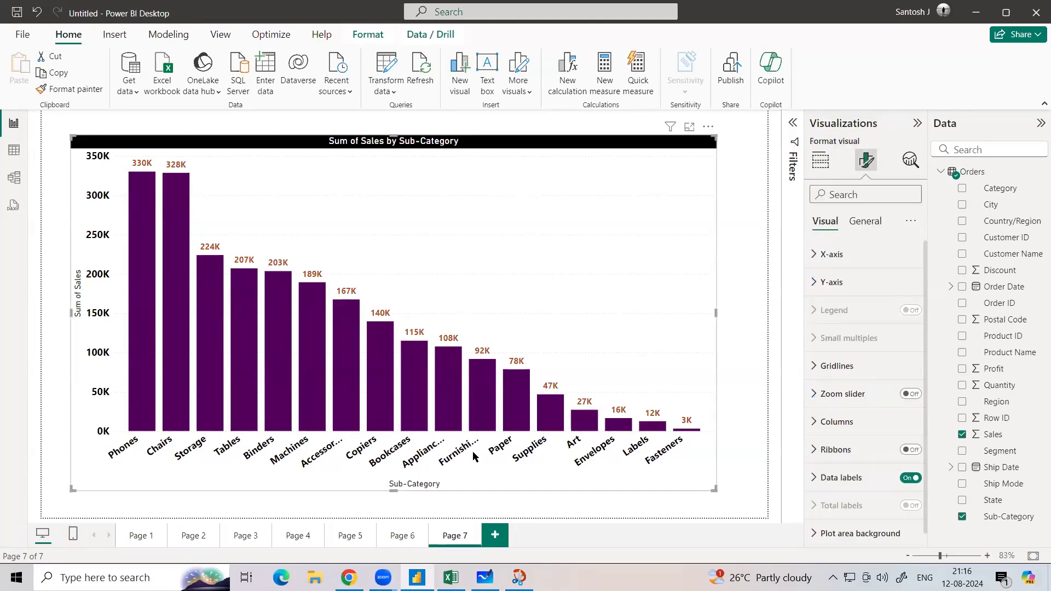
click(814, 283)
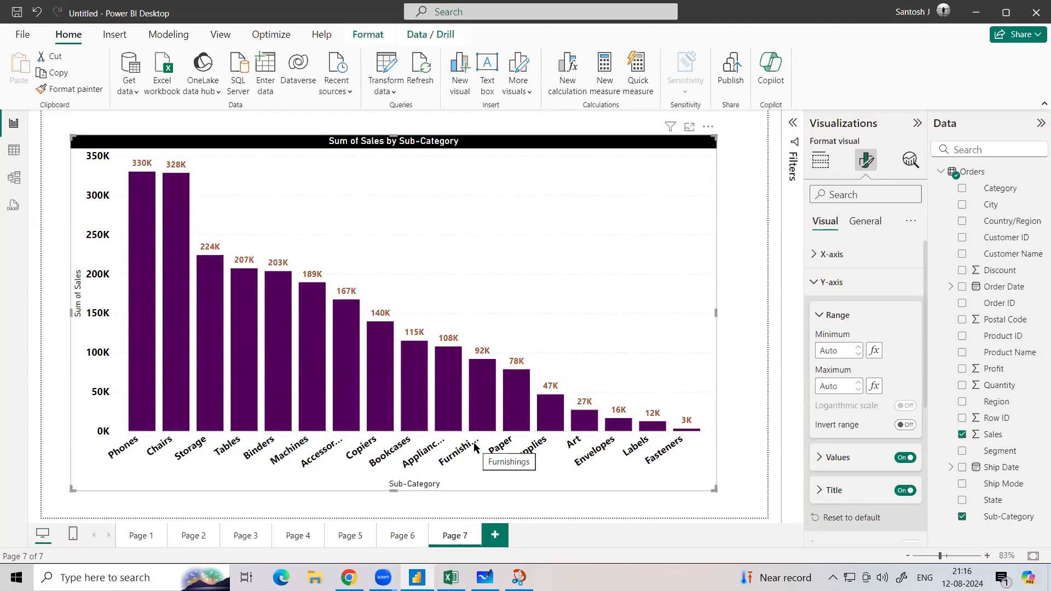
click(828, 285)
click(828, 285)
scroll(838, 323, down, 3)
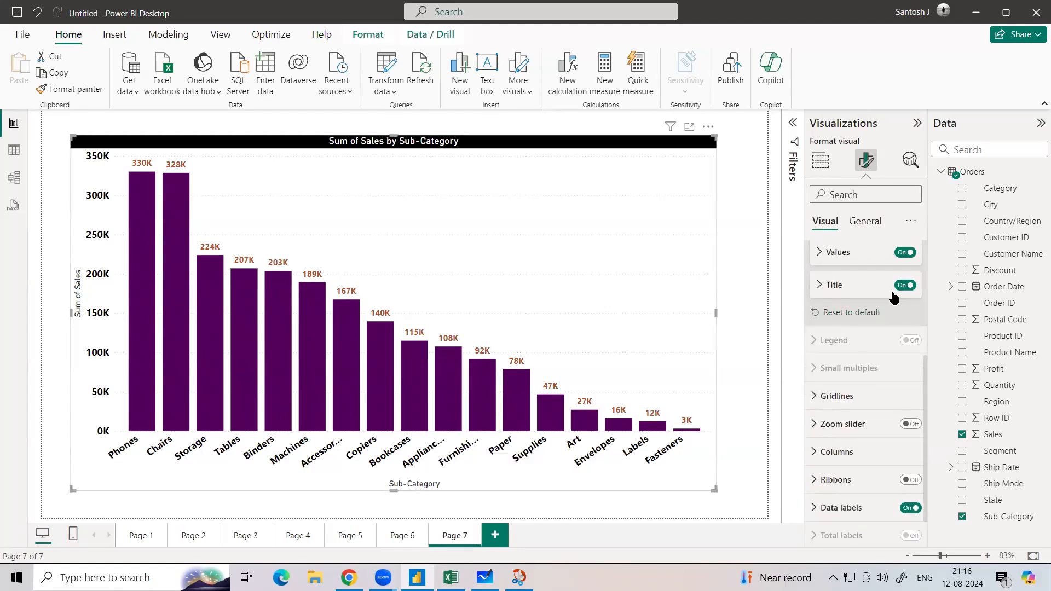
drag(924, 353, 925, 328)
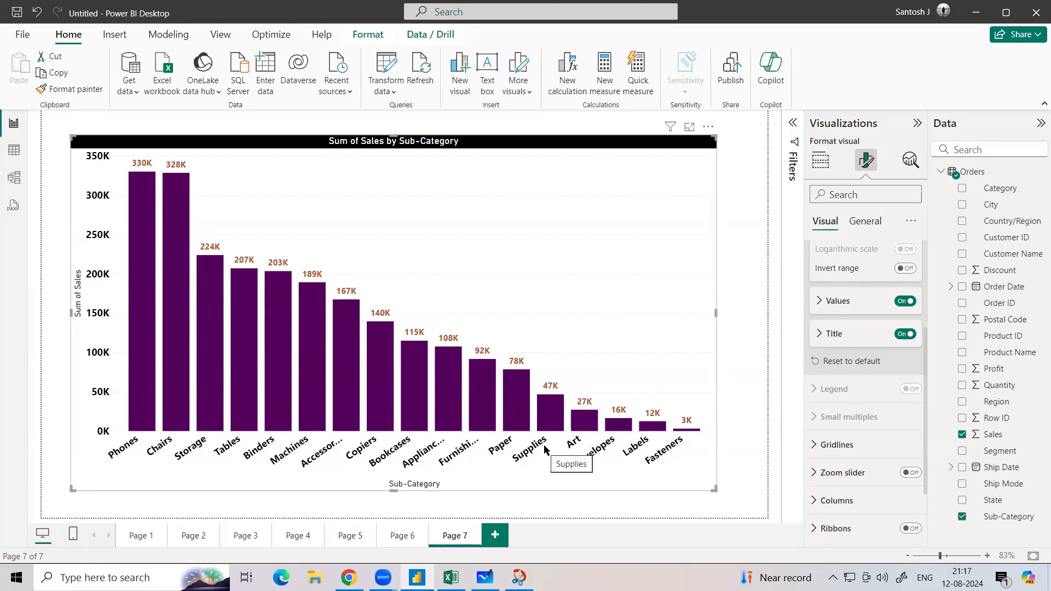
scroll(818, 402, up, 3)
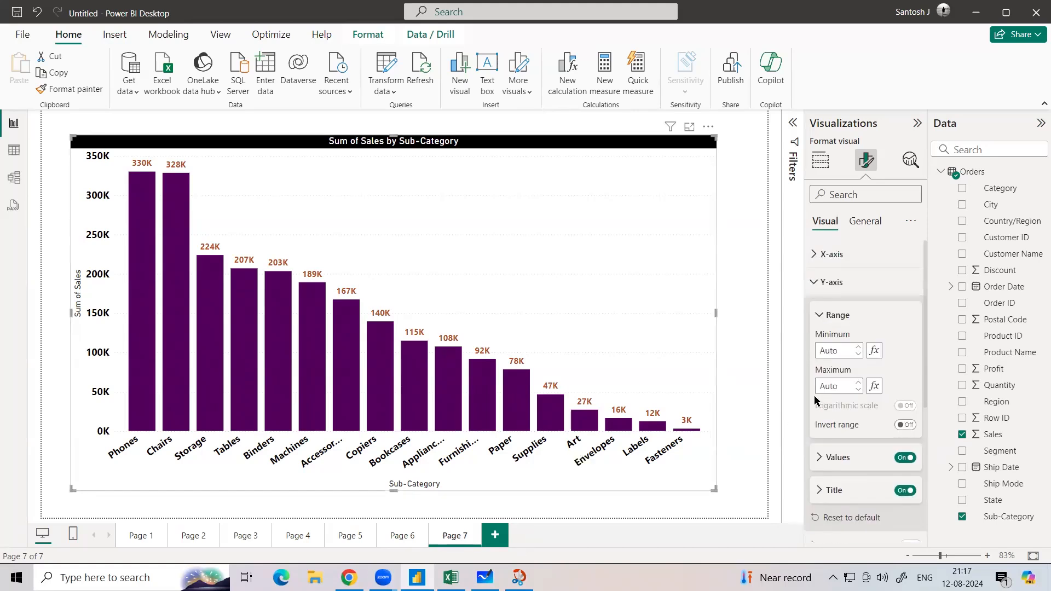
- Expand the X-axis format settings, collapse the Values group and open the Layout group
click(815, 260)
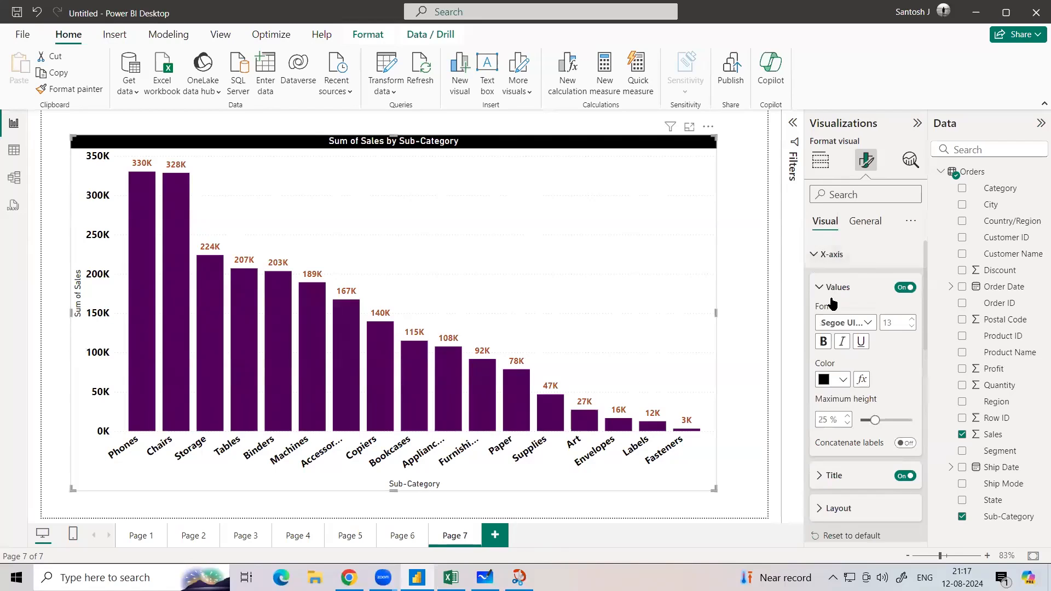
scroll(829, 287, down, 3)
scroll(832, 280, up, 3)
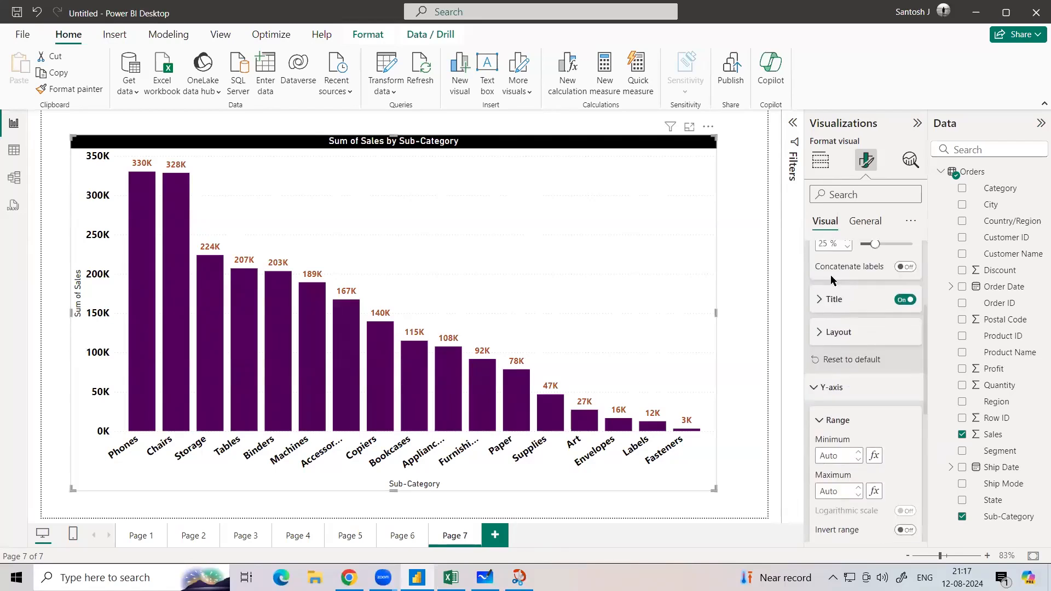
click(819, 289)
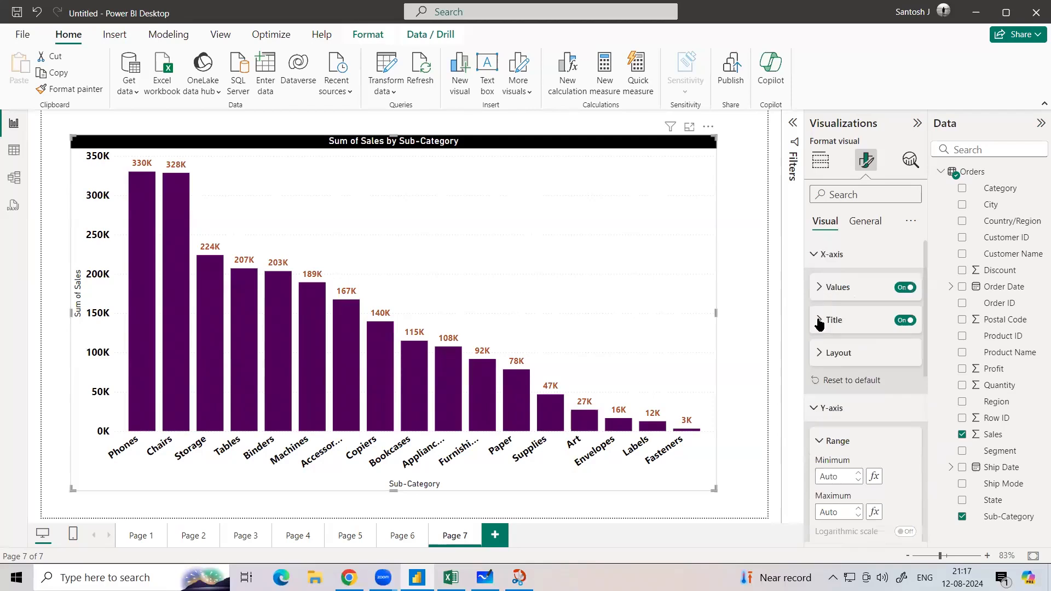
click(821, 353)
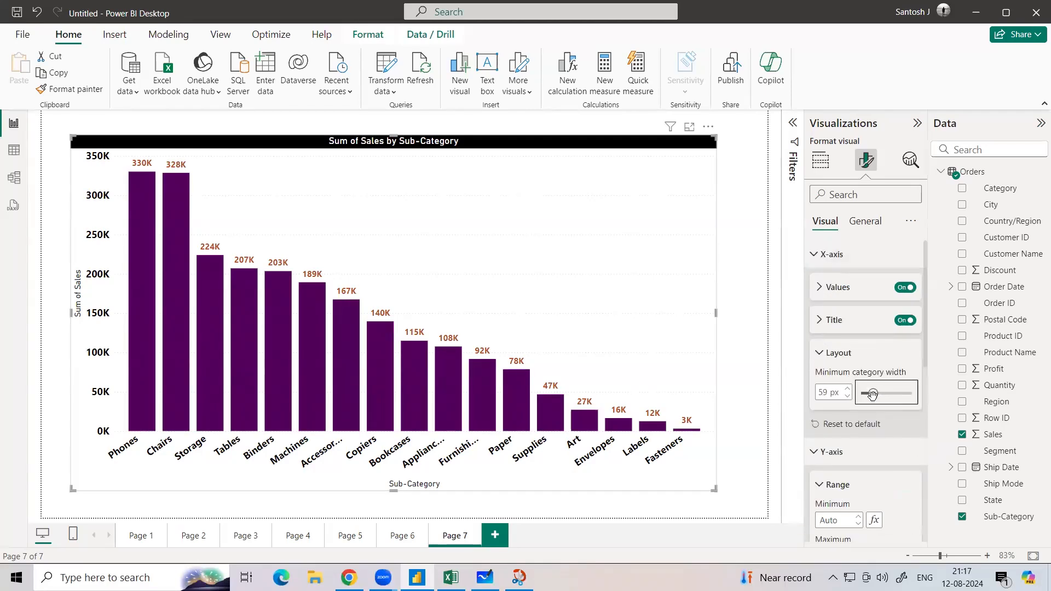
- Try an X-axis minimum category width of 136 px and return it to 59 px
drag(873, 395, 898, 403)
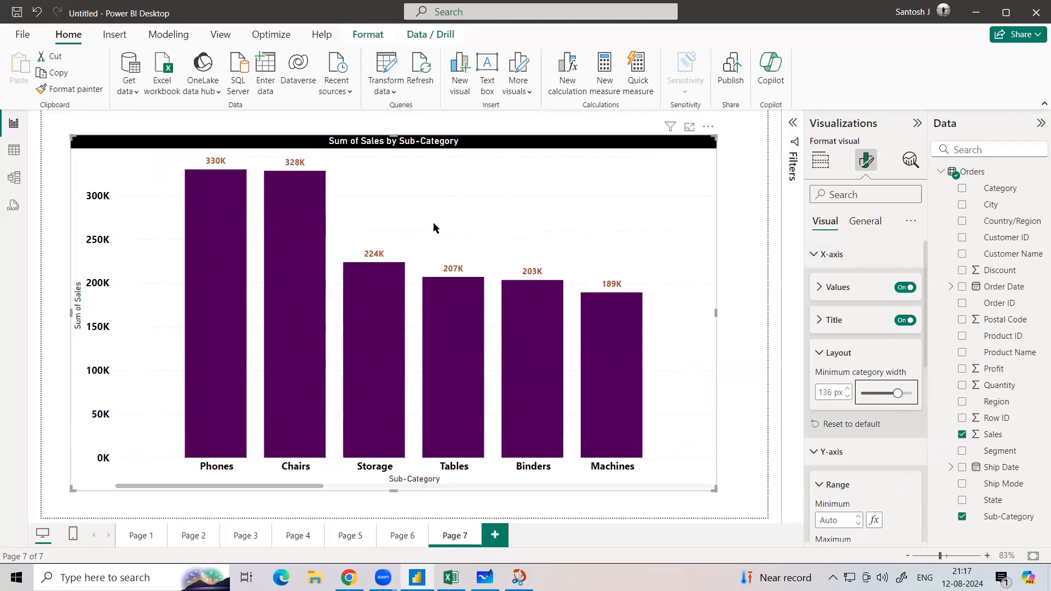
click(159, 486)
mouse_move(159, 485)
mouse_down()
mouse_move(583, 486)
mouse_move(125, 487)
mouse_move(543, 486)
mouse_move(141, 488)
mouse_up()
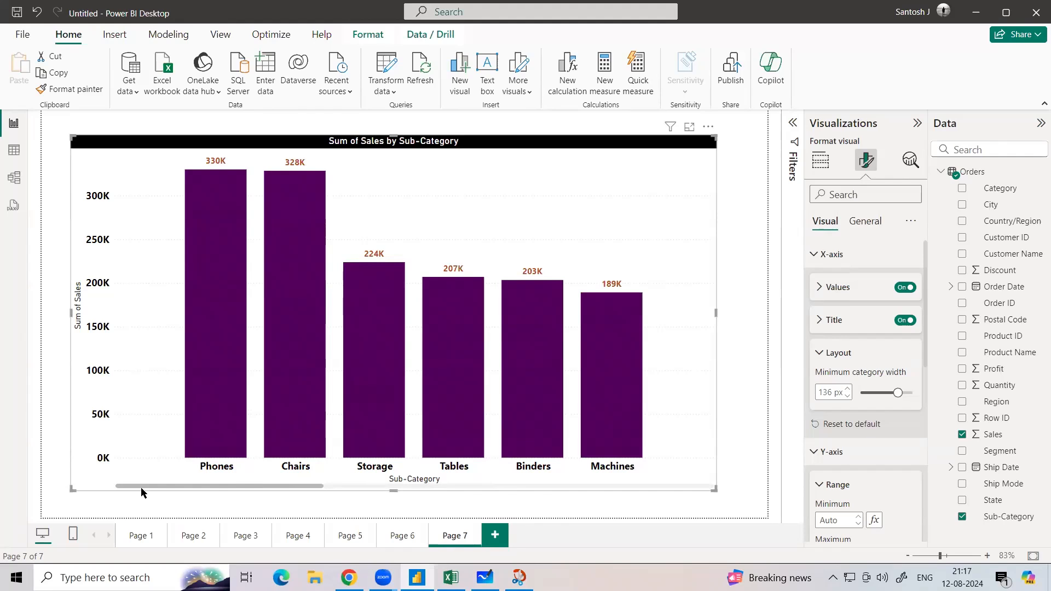
drag(898, 393, 872, 393)
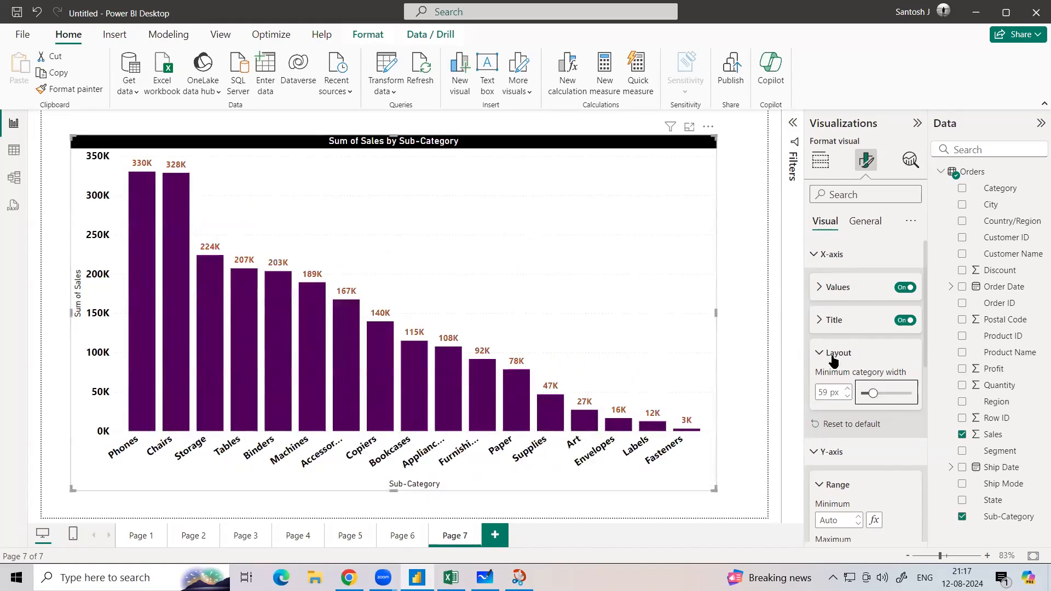
- Check the Values and Title settings of the X-axis and collapse both groups
click(819, 288)
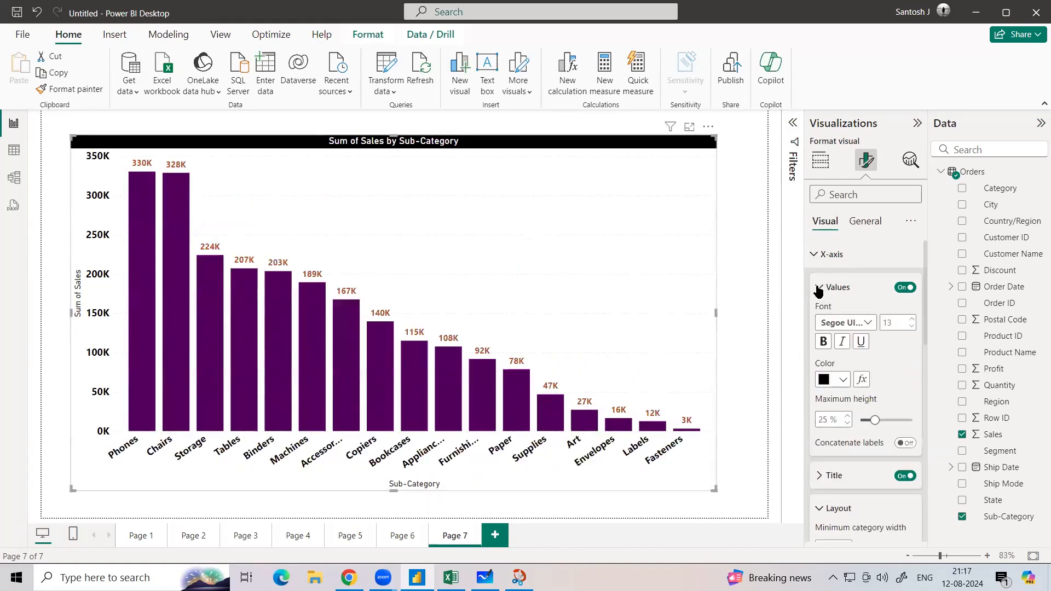
click(820, 288)
click(819, 321)
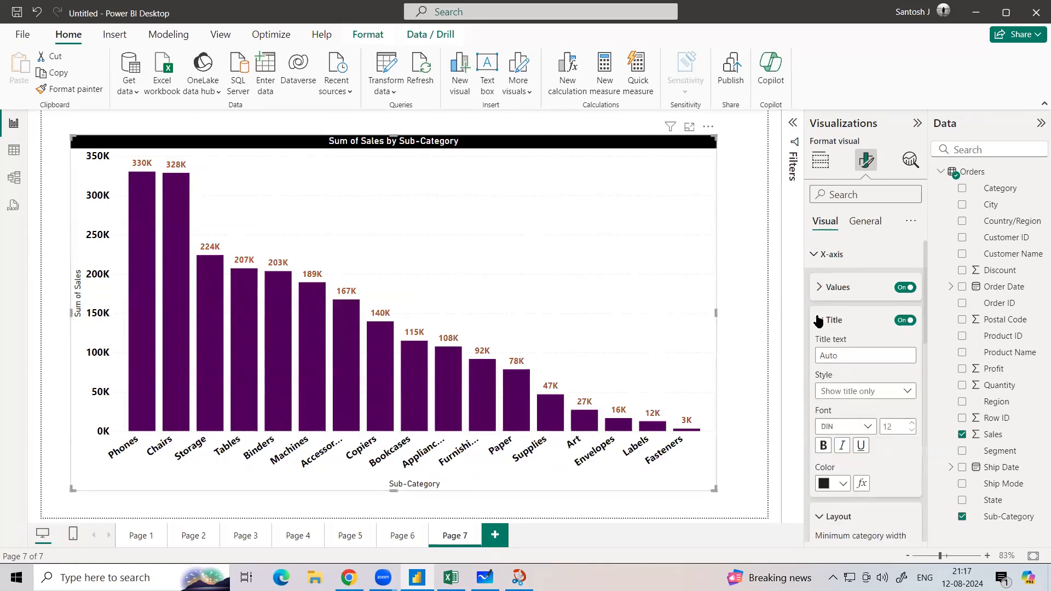
click(819, 321)
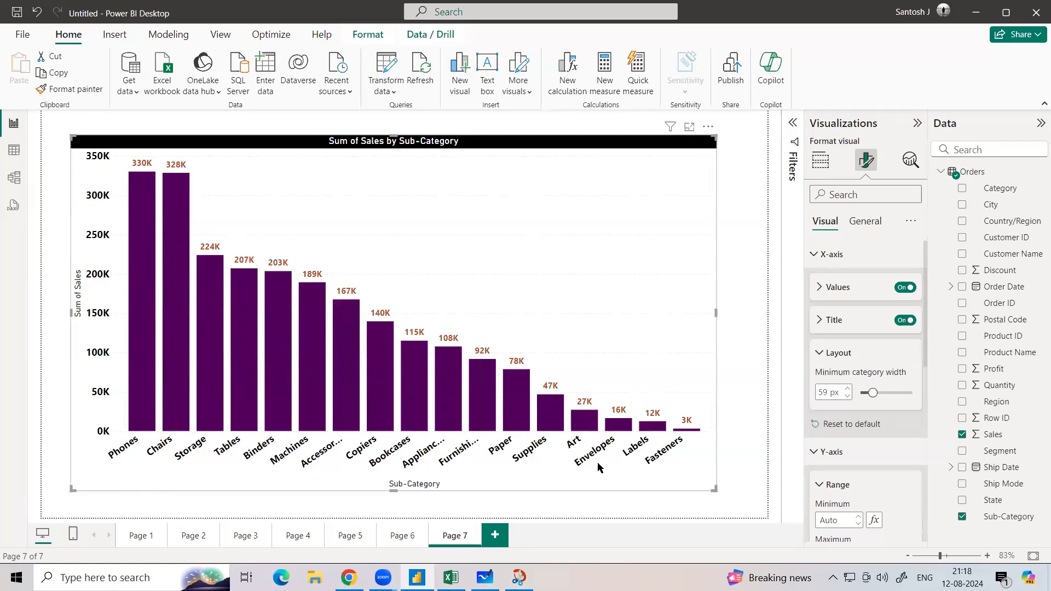
- Try an X-axis minimum category width of 85 px, reduce it to 20 px, and return to the visual's build settings
drag(872, 393, 881, 393)
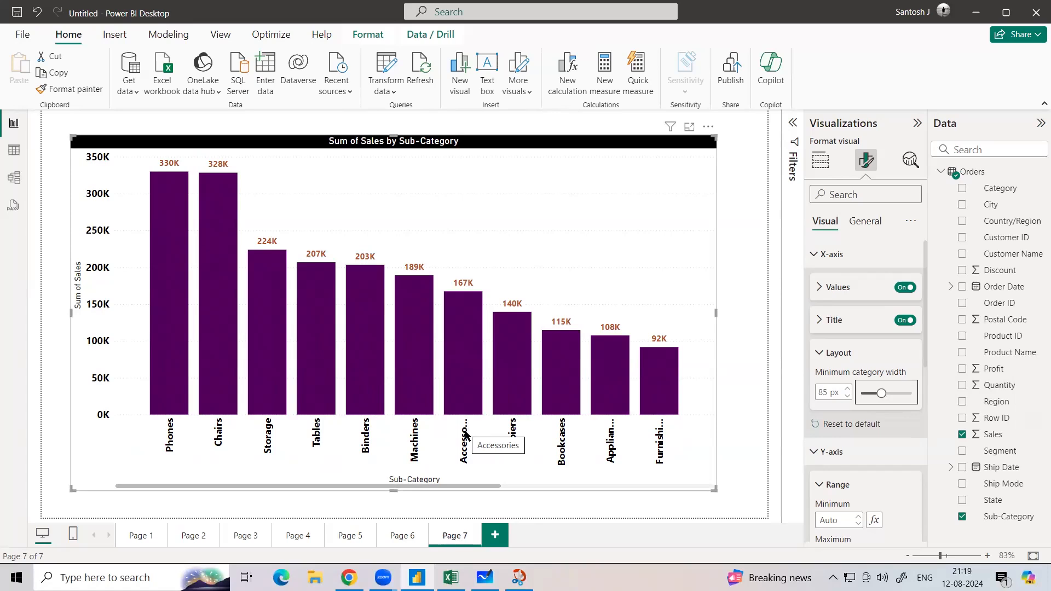
drag(444, 486, 508, 487)
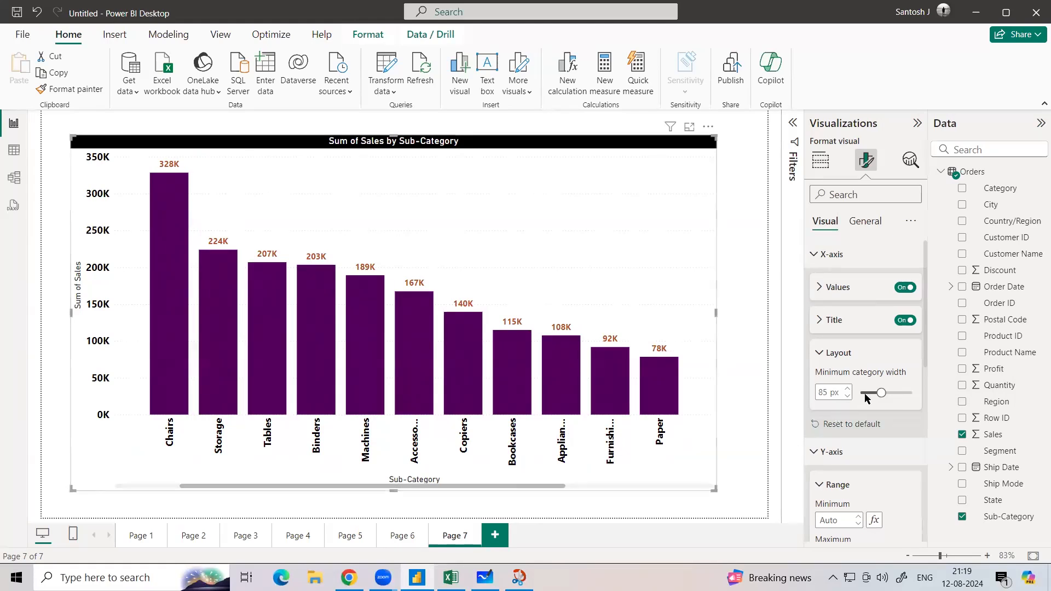
drag(881, 393, 856, 396)
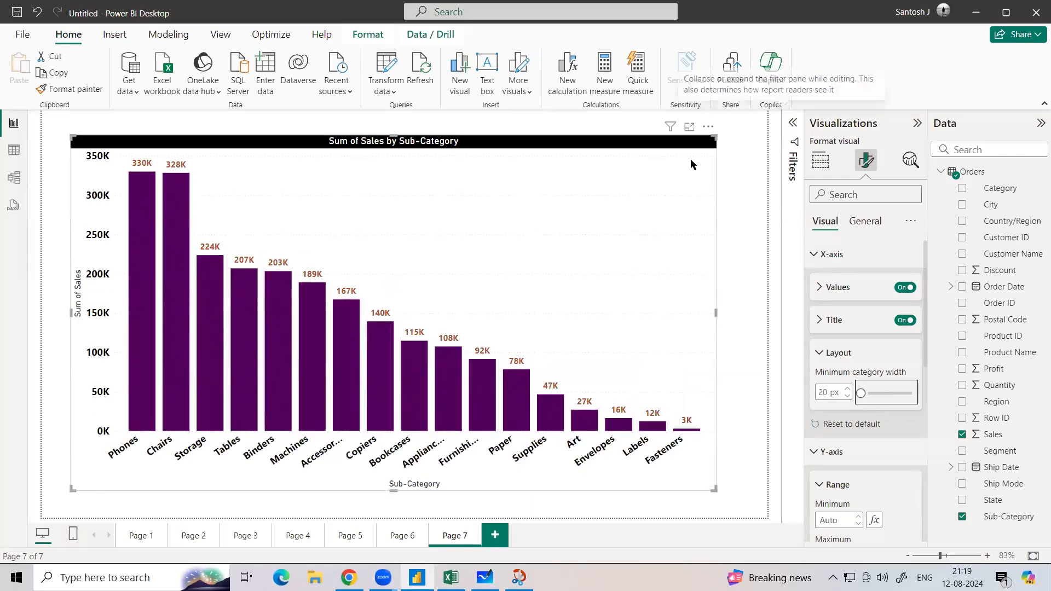
click(821, 161)
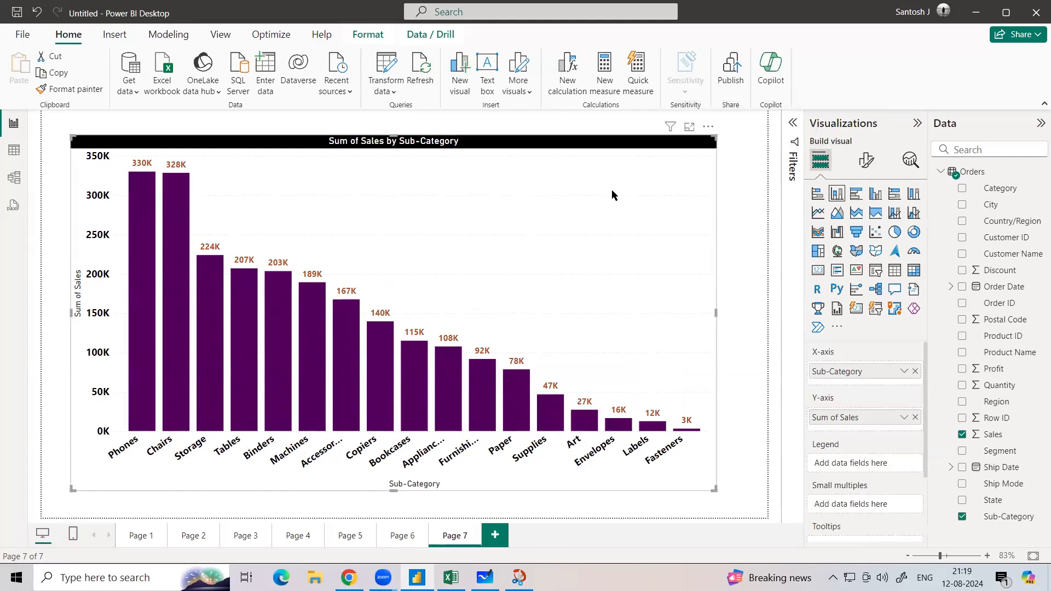
- Switch to Excel and add the second chart entry, with 2 in B6 and Bar Chart in C6
click(451, 578)
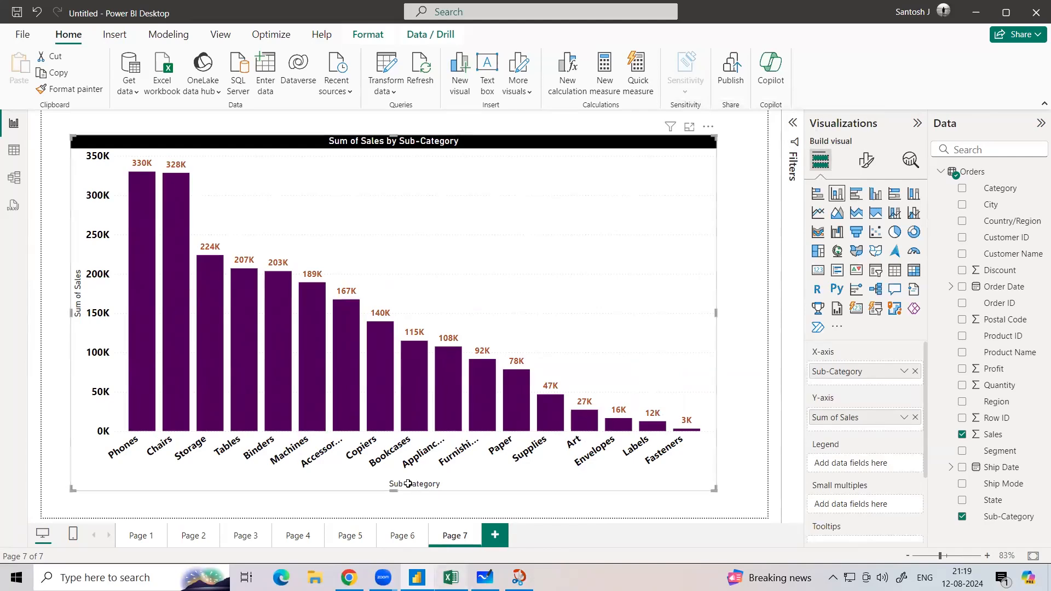
click(392, 306)
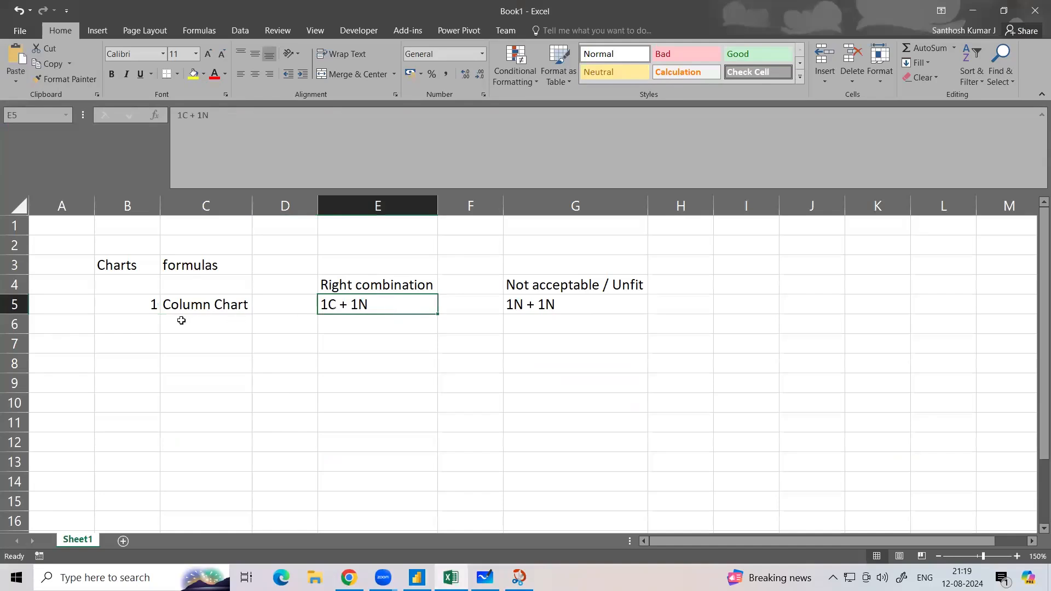
click(148, 322)
text(2)
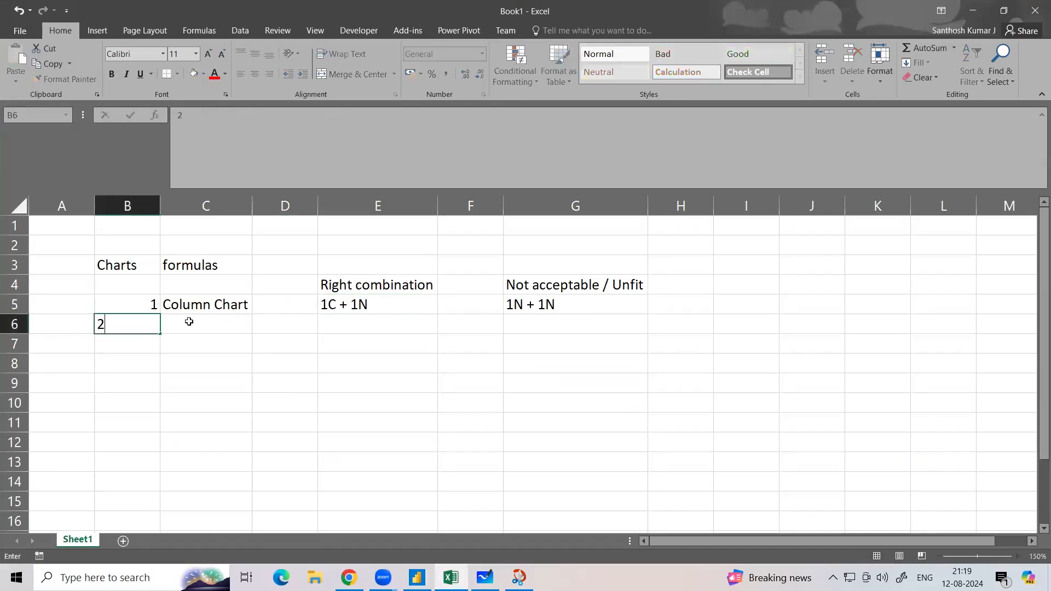
click(188, 322)
text(B)
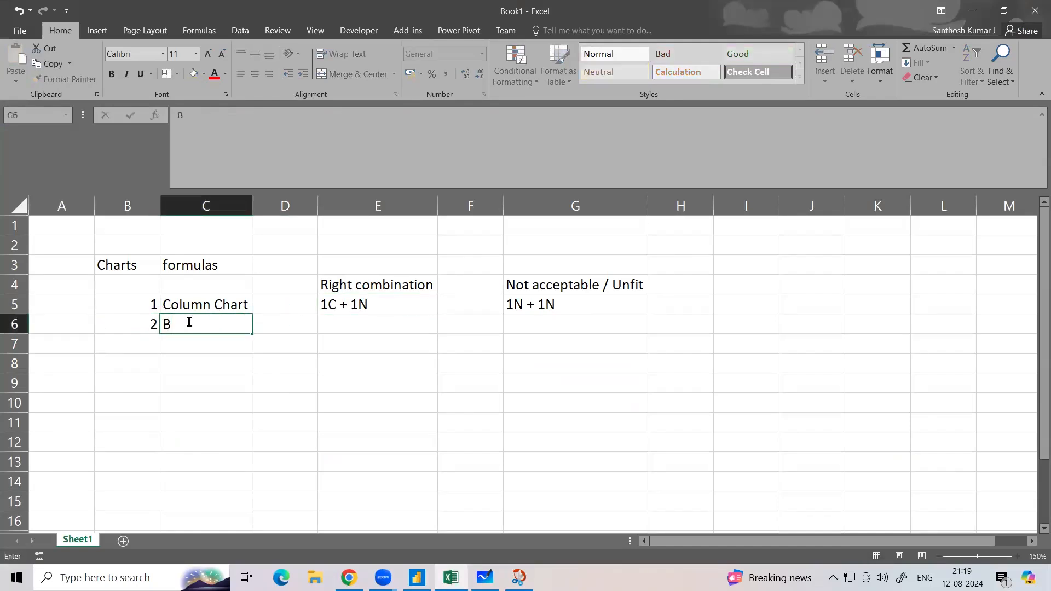
text(ar Chart)
key(Return)
- Switch back to Power BI and convert the column chart to a stacked bar chart, comparing both chart types
key(alt+Tab)
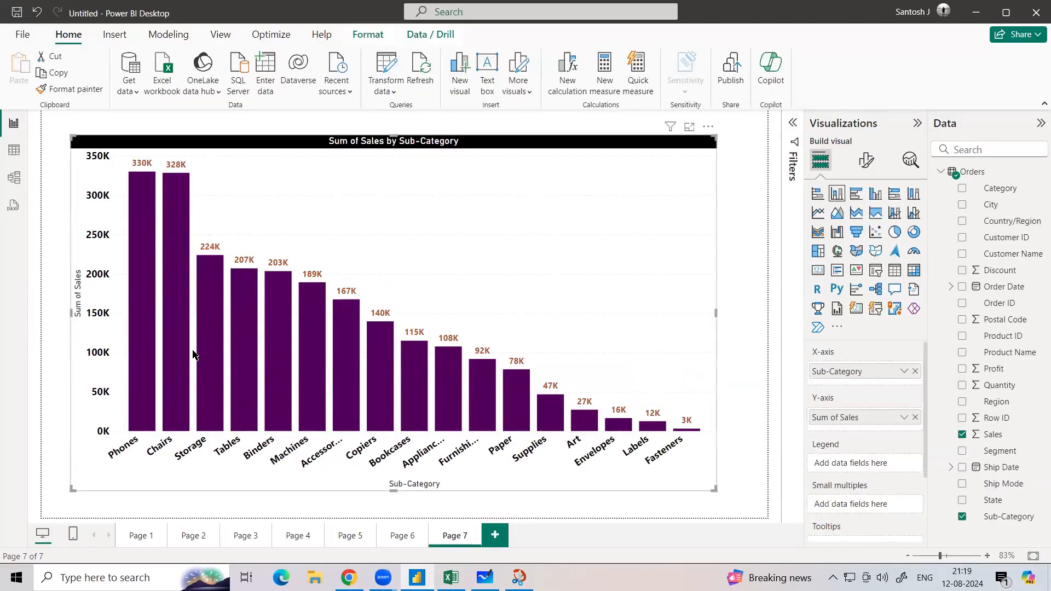
click(817, 195)
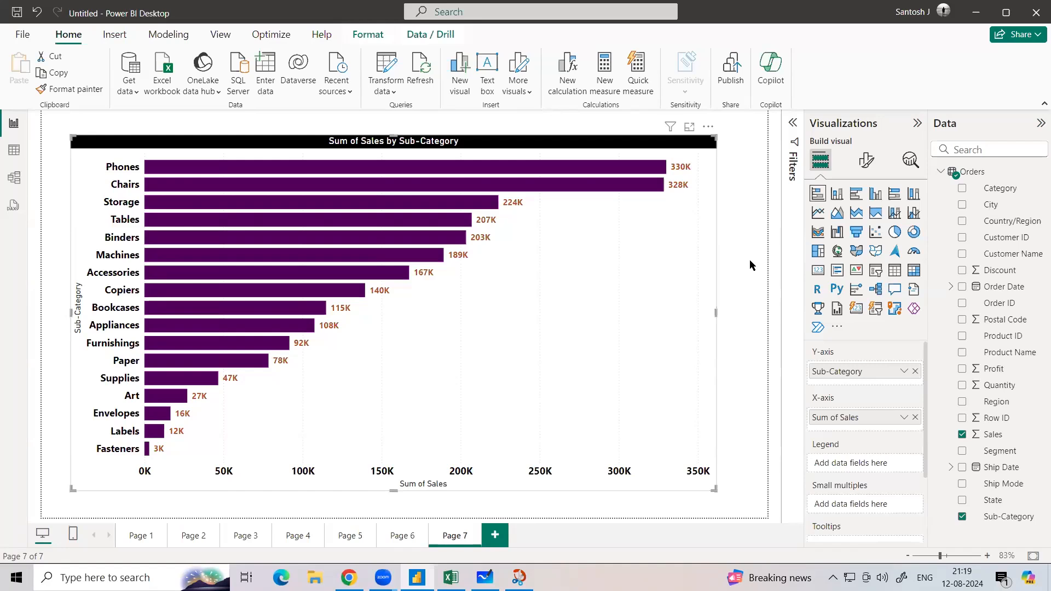
click(832, 196)
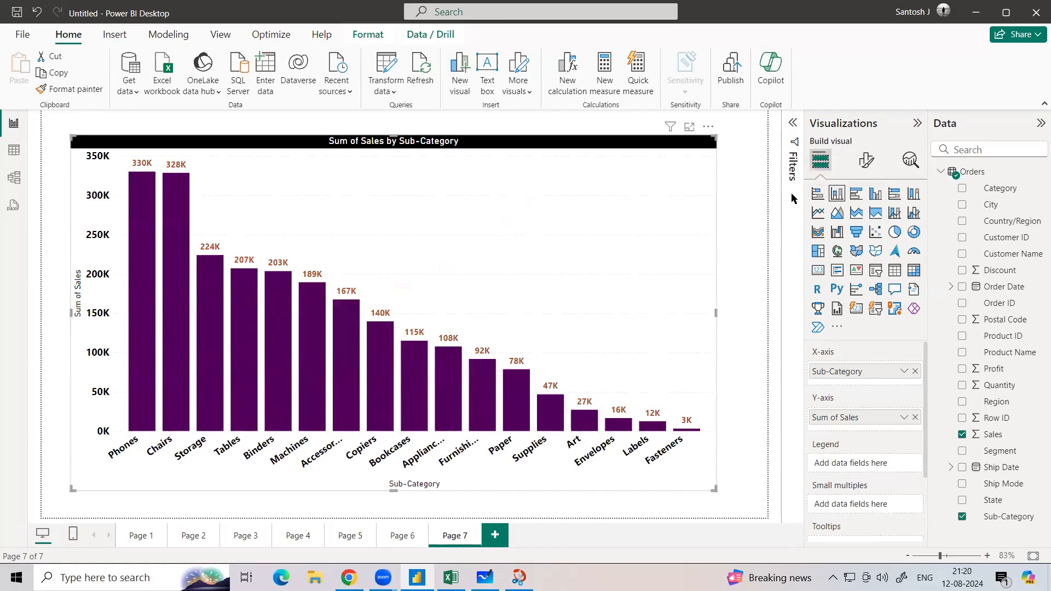
click(814, 196)
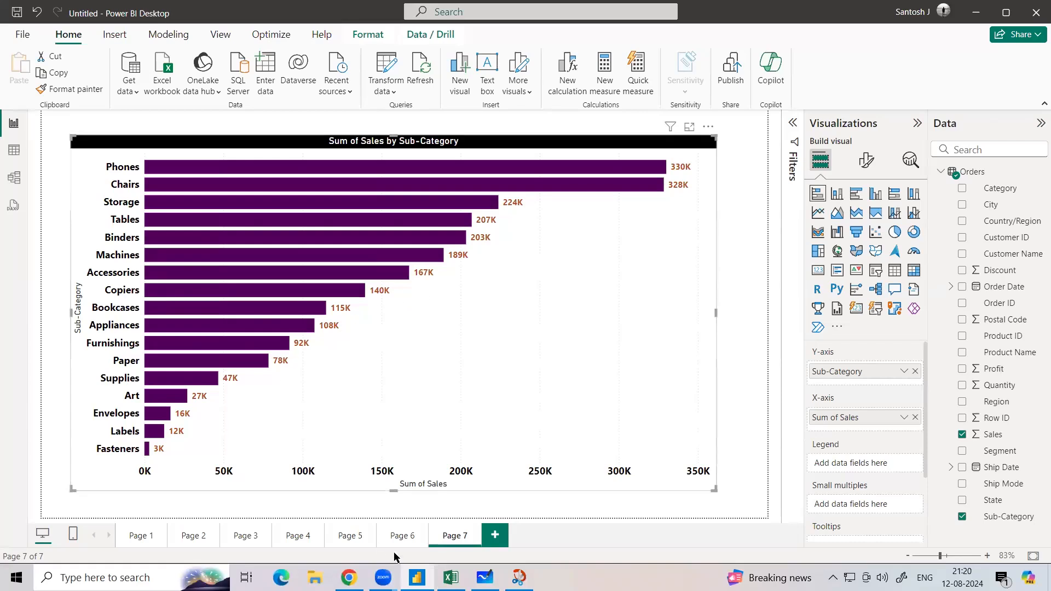
- Switch to Excel, enter 1C + 1N as the right combination for Bar Chart in E6, and select G6
click(450, 577)
click(346, 330)
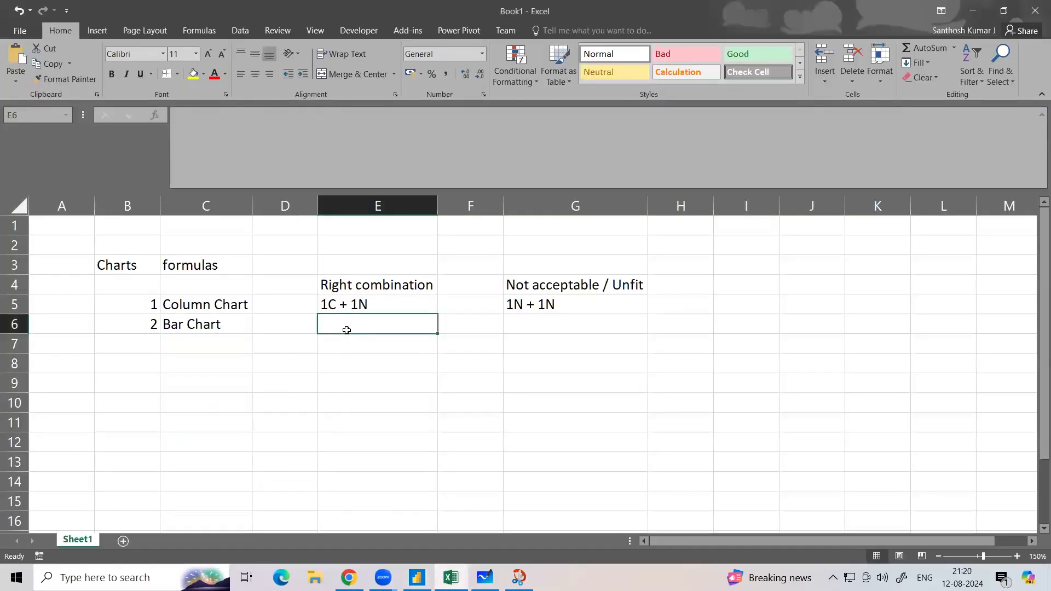
text(1C)
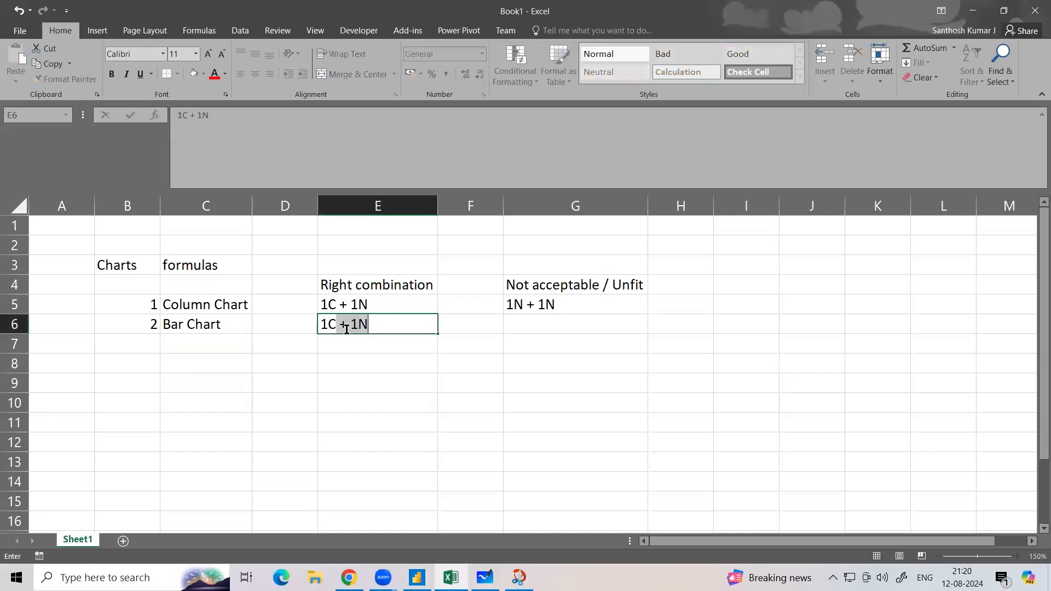
key(Return)
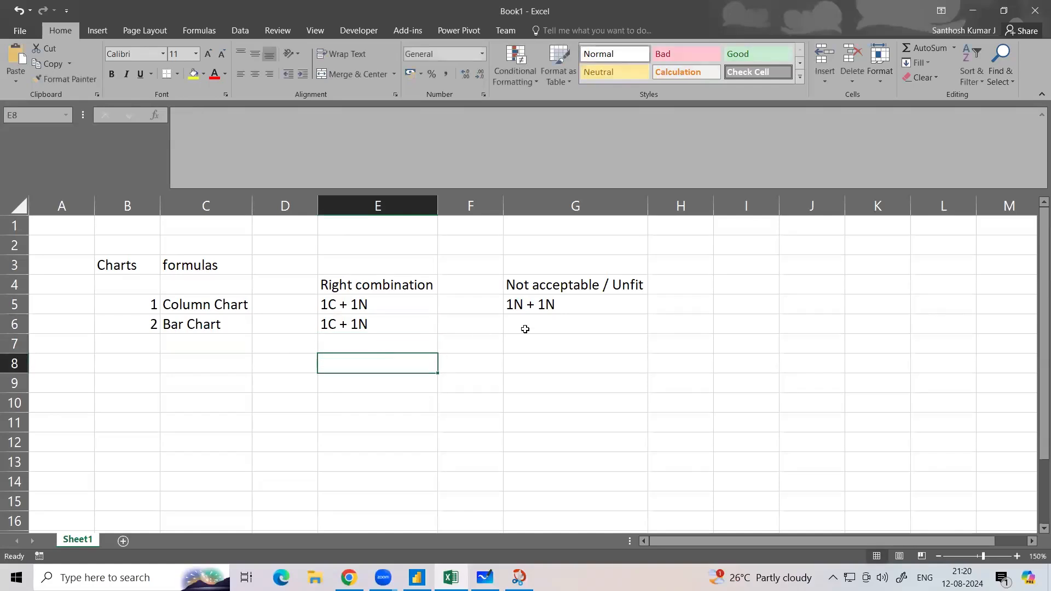
click(524, 331)
- Switch to Power BI, try Profit in place of Sub-Category on the bar chart's Y-axis, and put Sub-Category back
key(alt+Tab)
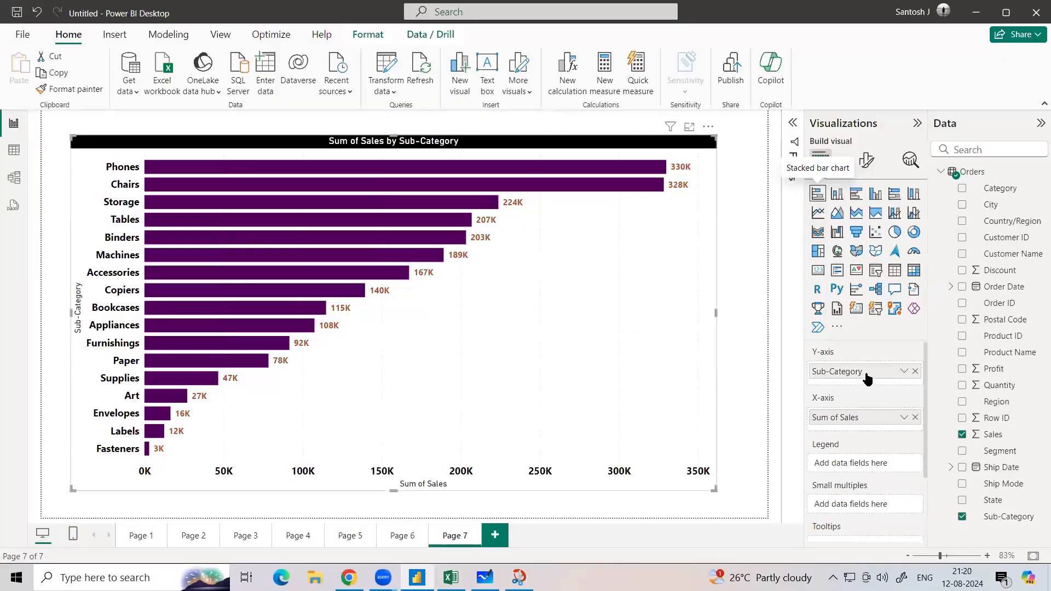
click(916, 372)
drag(993, 370, 878, 374)
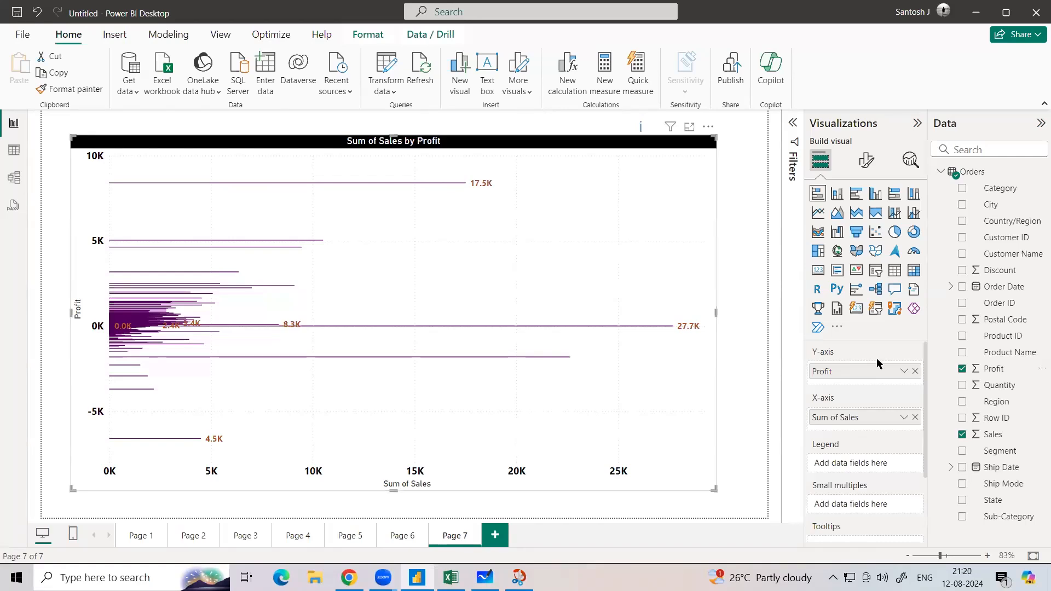
click(915, 371)
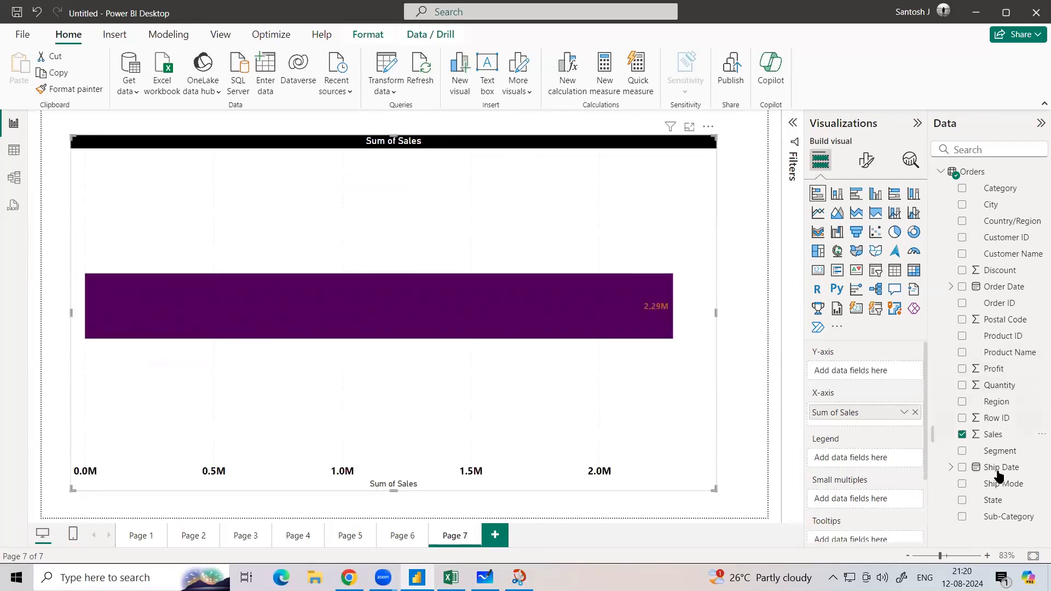
drag(990, 517, 864, 372)
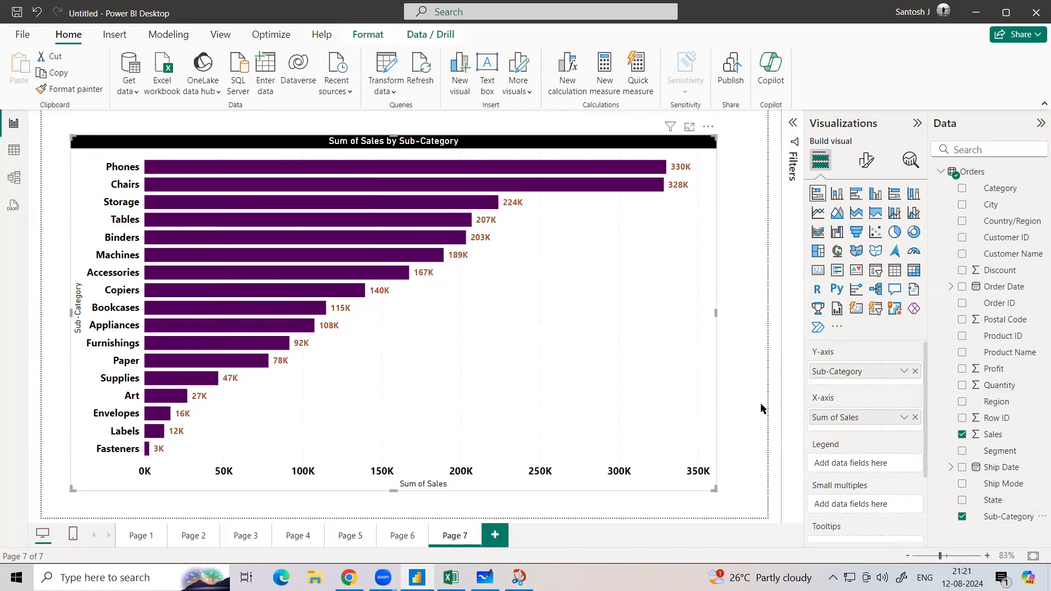
- Switch to Excel and review the Column Chart and Bar Chart entries in C5 and C6
key(alt+Tab)
click(219, 305)
key(shift+Down)
click(219, 305)
key(Down)
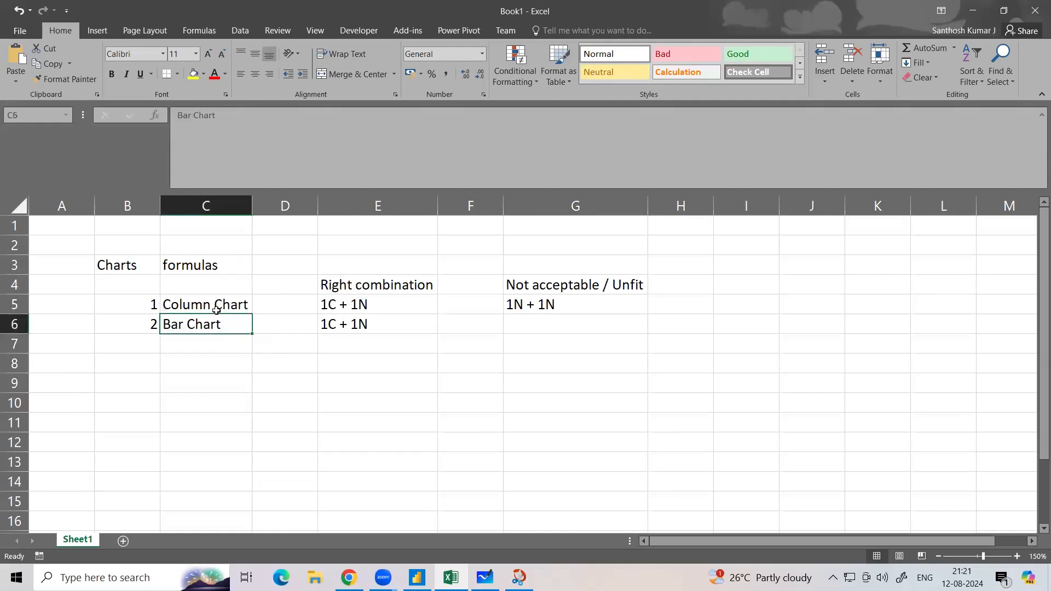
click(217, 307)
click(218, 324)
click(220, 309)
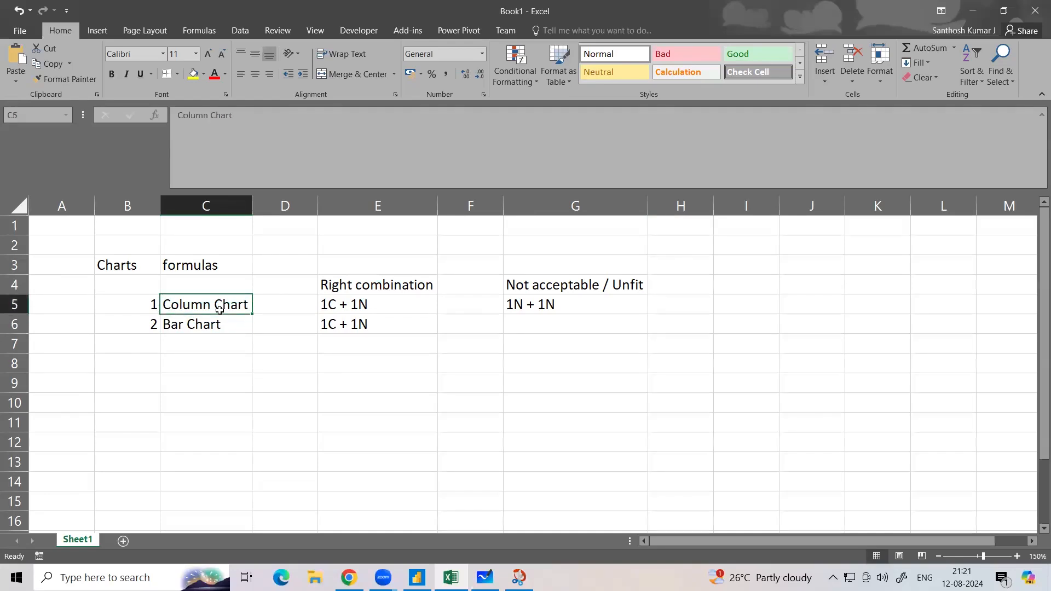
- Switch to Power BI, try the Sub-Category chart as a stacked column chart, and restore the stacked bar type
key(alt+Tab)
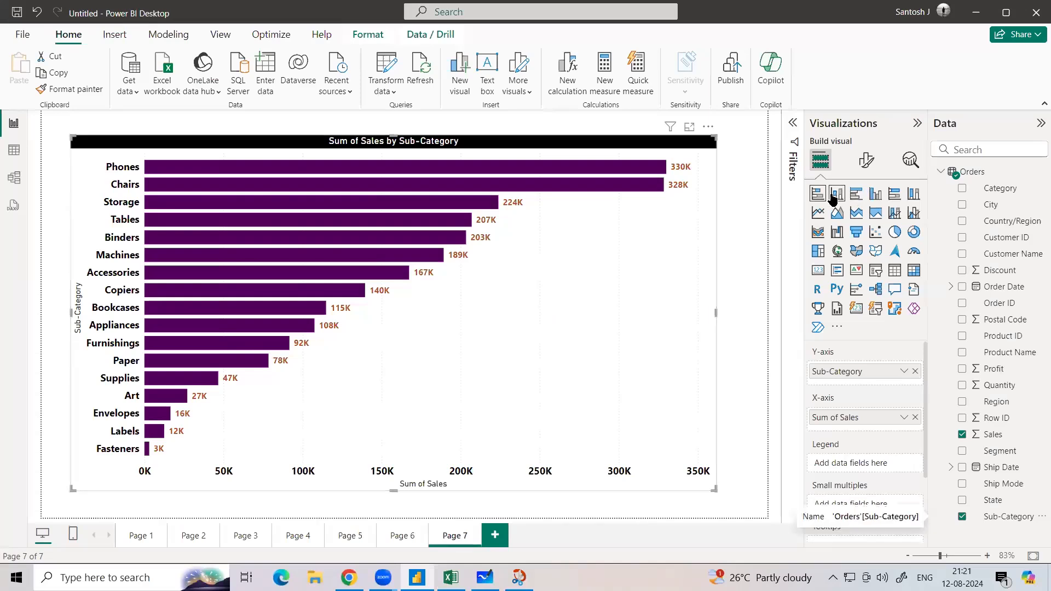
click(834, 193)
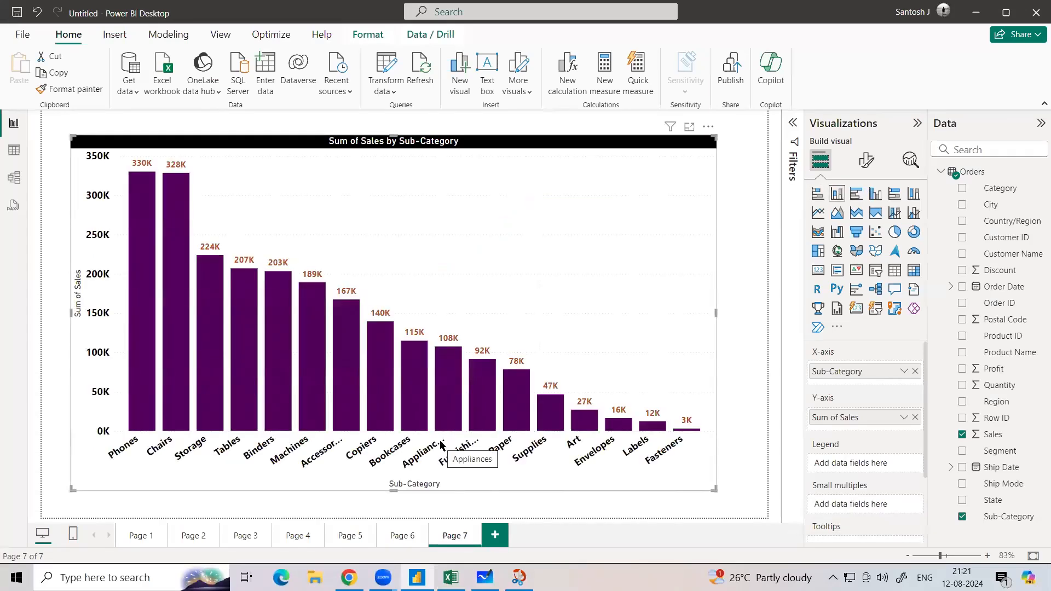
click(817, 194)
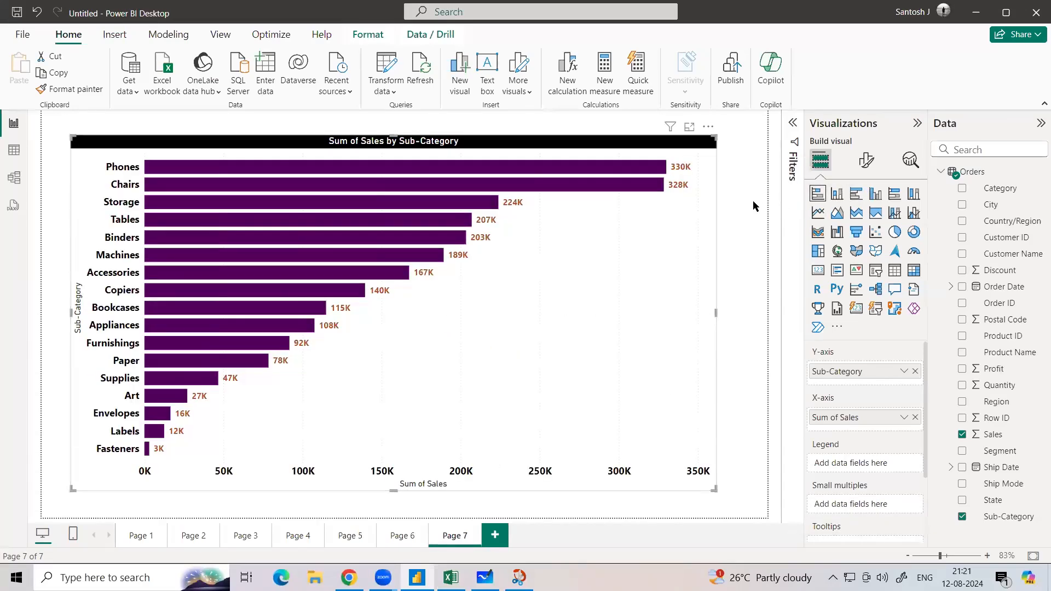
- On Page 3, try the green Sales by Region chart as a stacked bar chart and return it to a stacked column chart
click(147, 535)
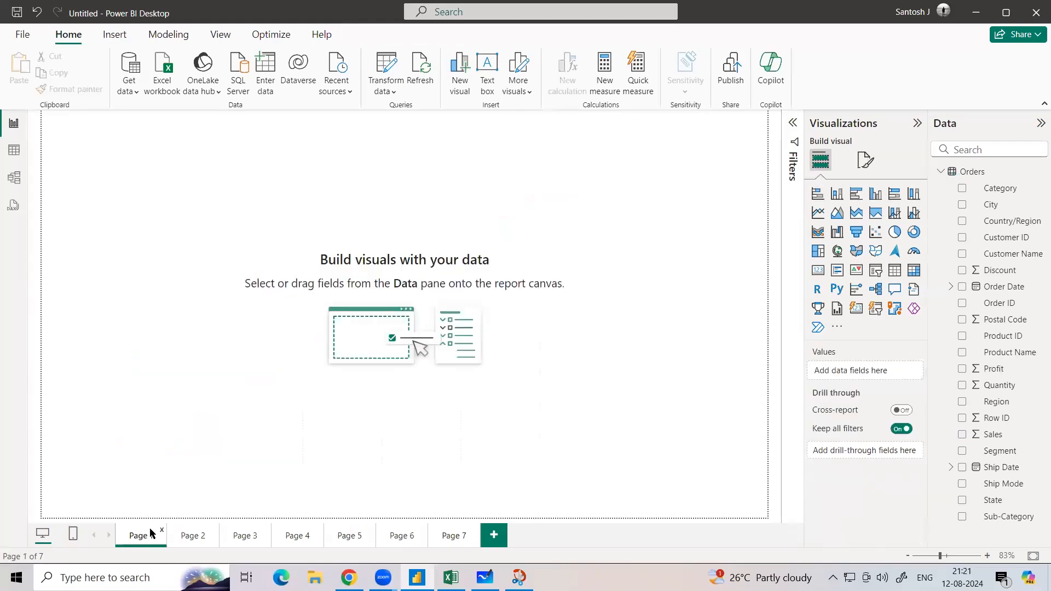
click(189, 536)
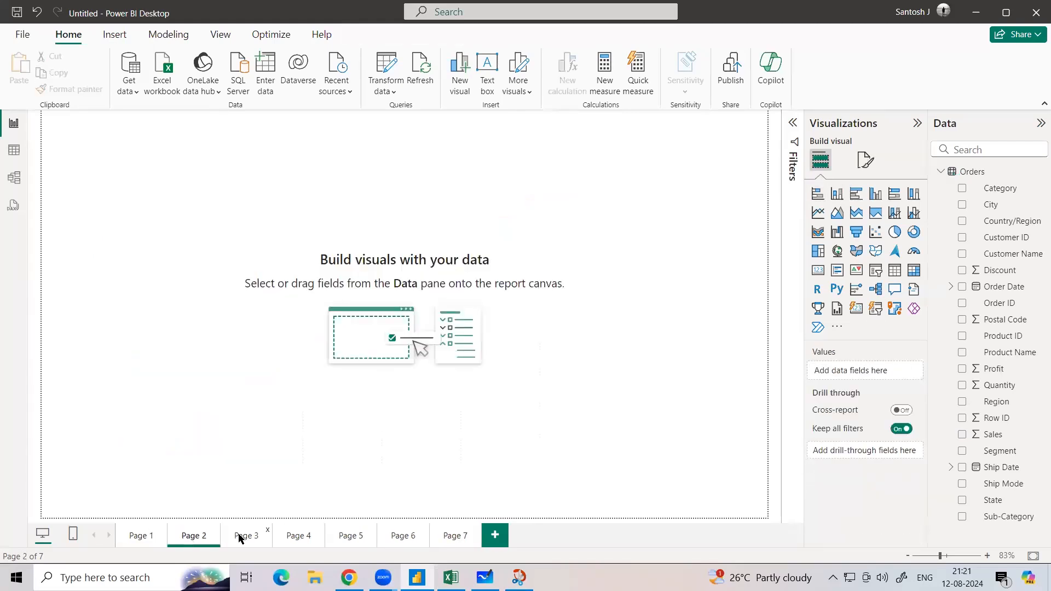
click(239, 535)
click(340, 229)
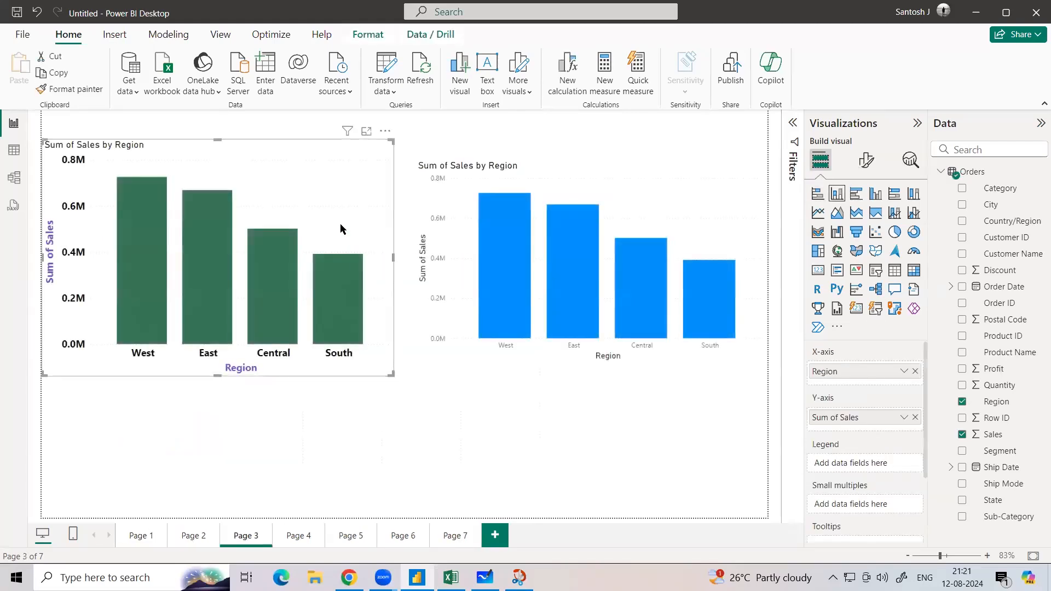
click(816, 193)
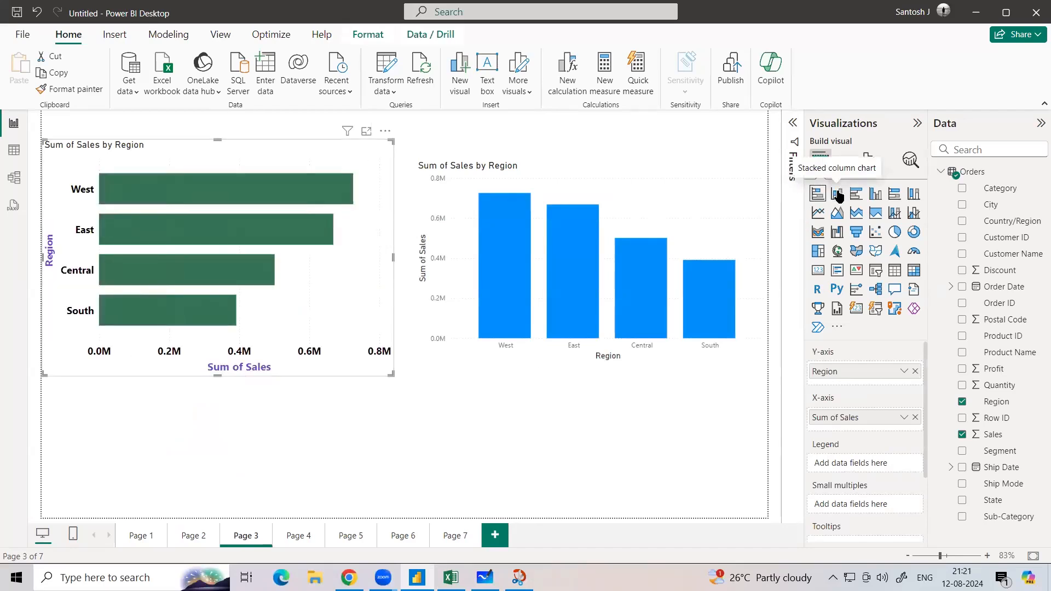
click(839, 195)
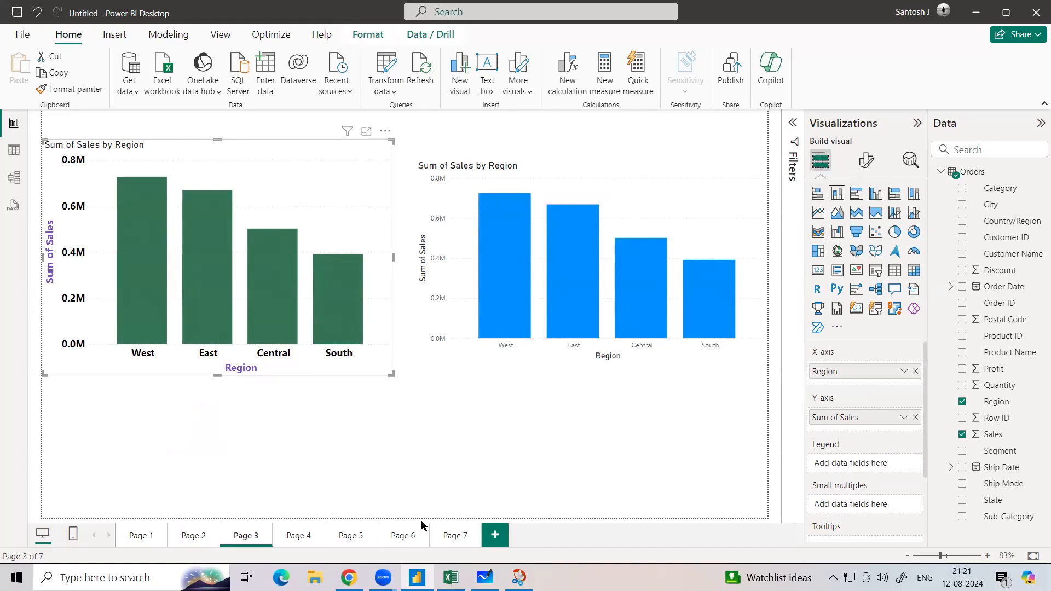
- Convert the Sub-Category chart on Page 7 to a stacked column chart, and select the Bar Chart entry C6 in Excel
click(406, 537)
click(438, 538)
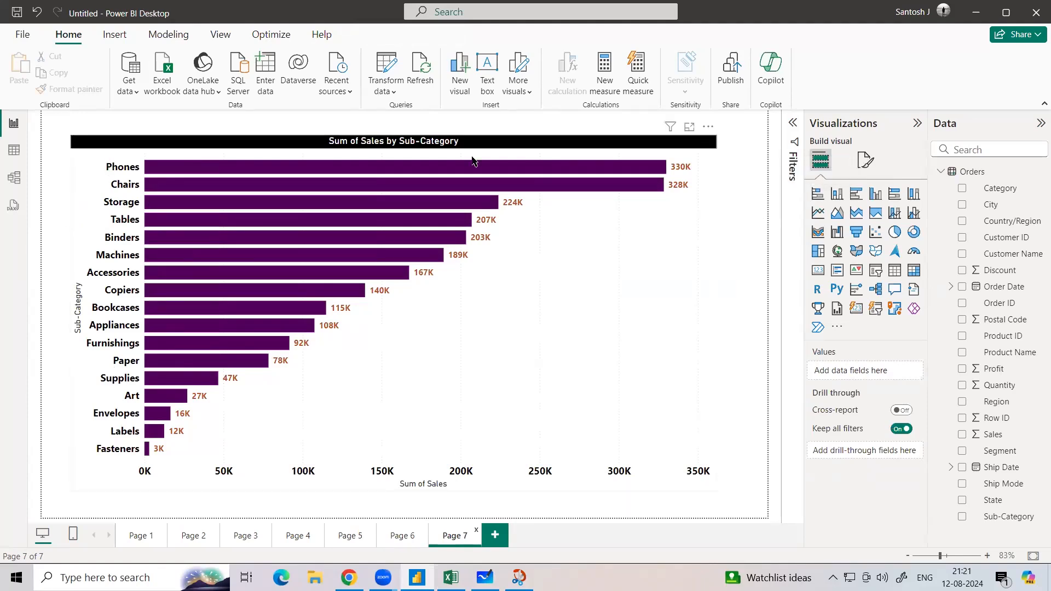
click(570, 152)
click(837, 195)
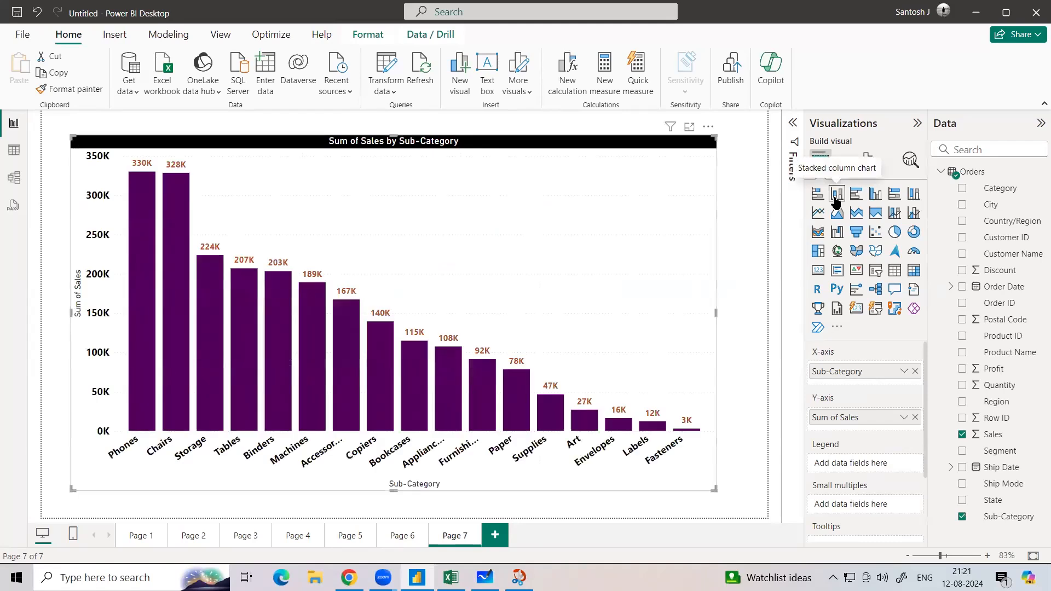
click(453, 578)
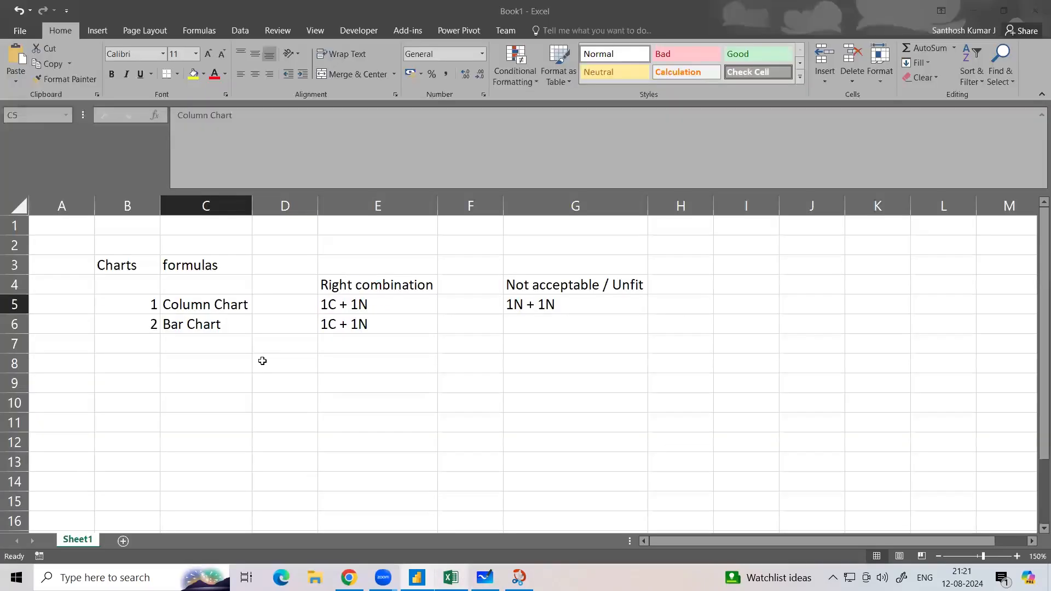
click(214, 324)
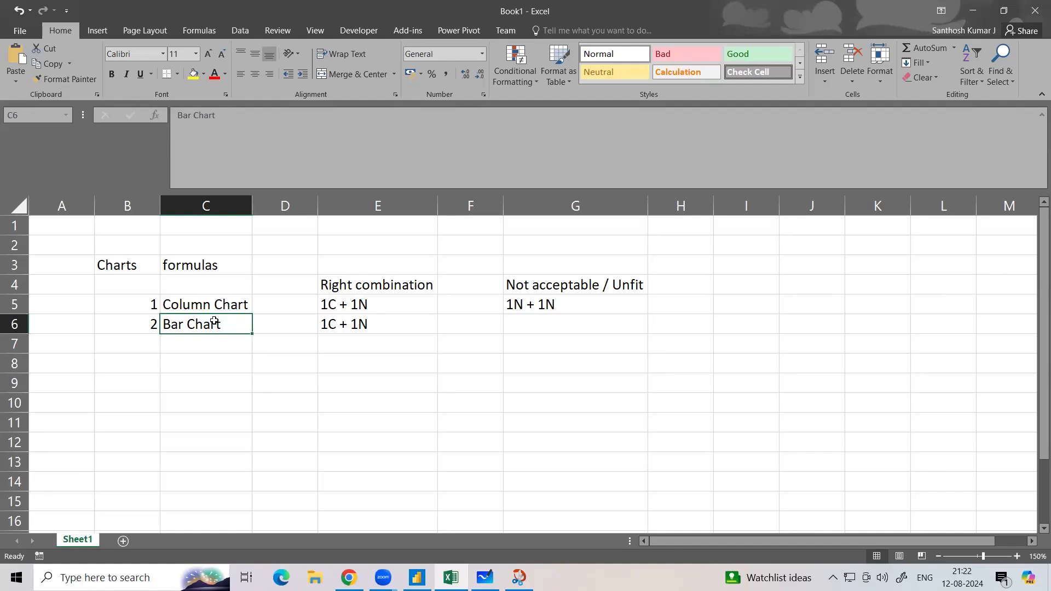
- In Power BI, convert the green Region chart on Page 3 and the Sub-Category chart on Page 7 to stacked bar charts
click(416, 578)
click(183, 537)
click(241, 536)
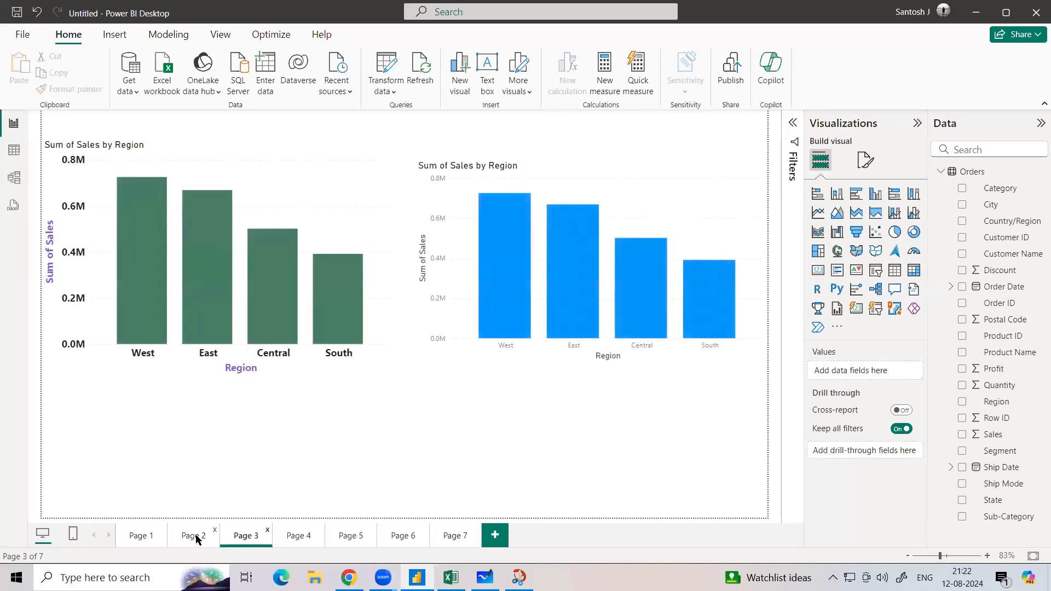
click(306, 190)
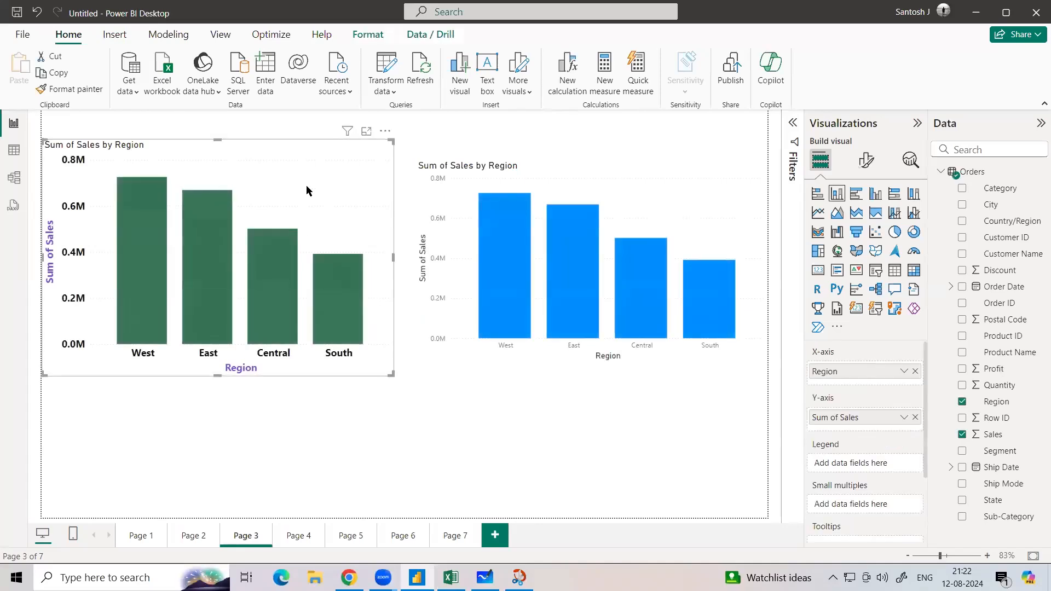
click(827, 198)
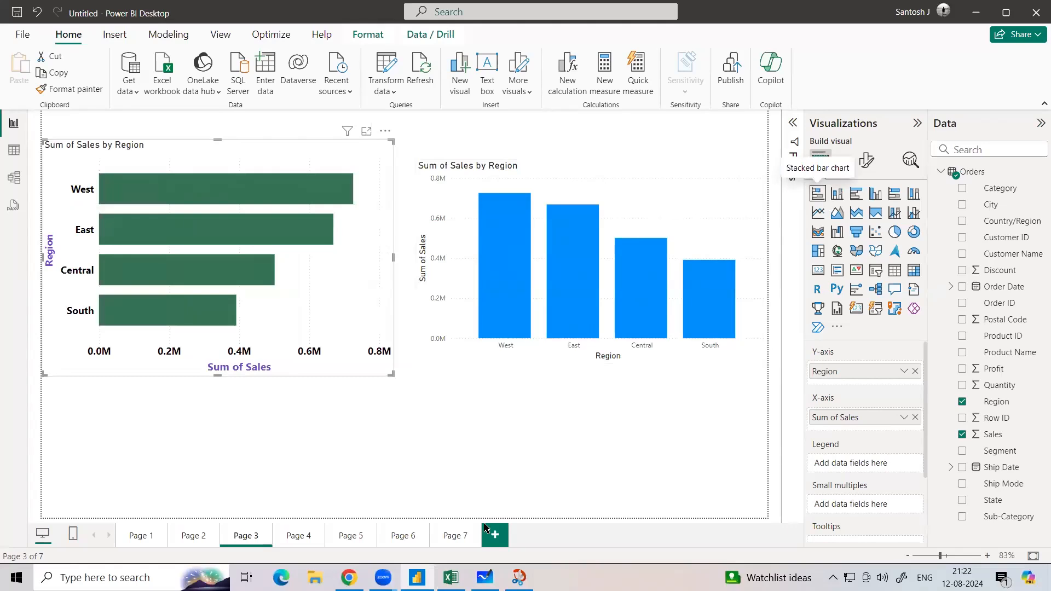
click(455, 536)
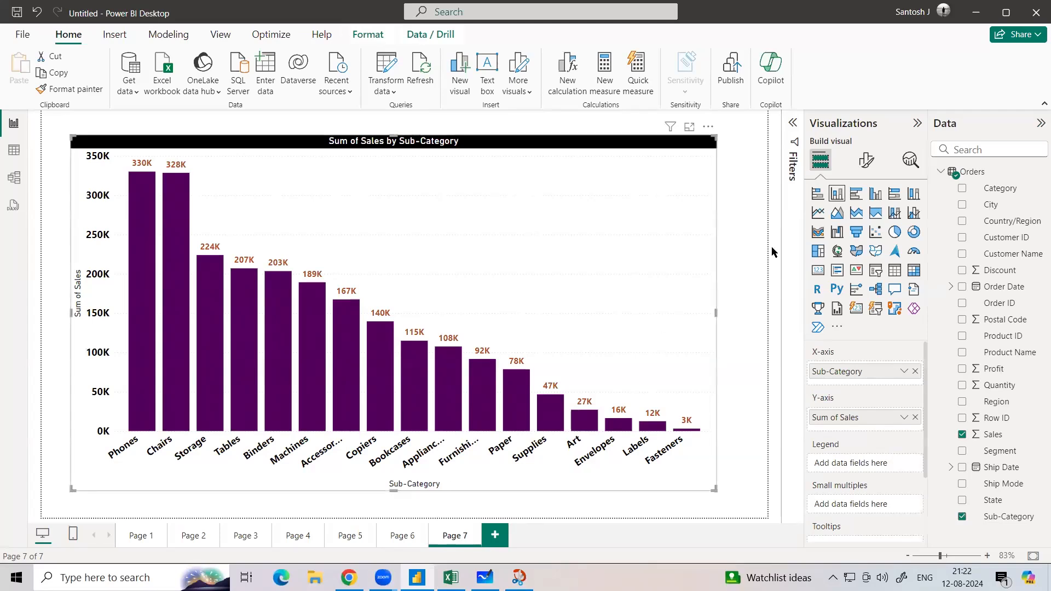
click(819, 195)
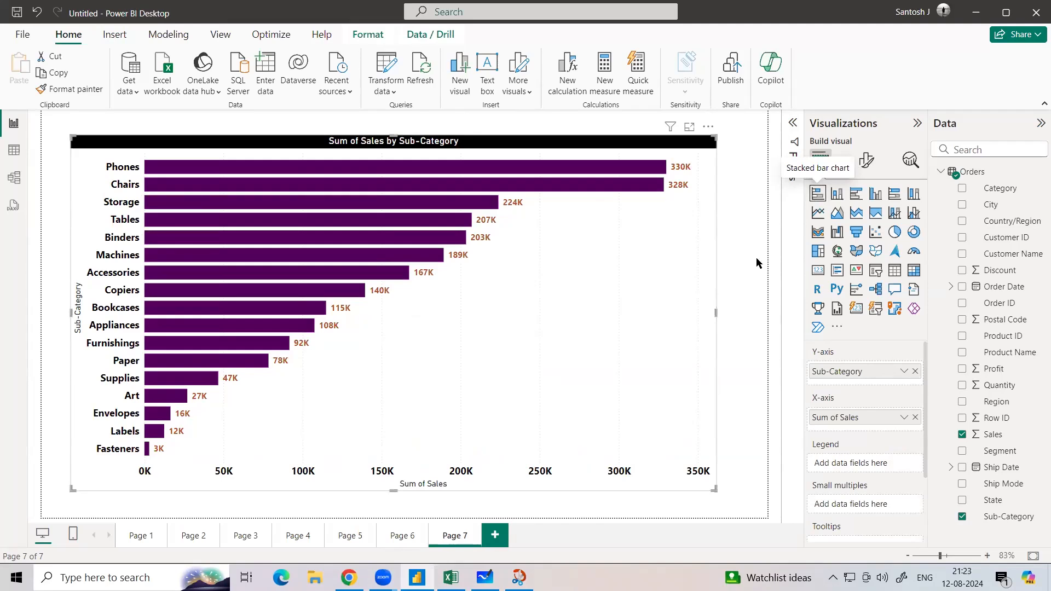
- Switch to Excel and copy the unfit combination 1N + 1N from G5 into G6 for the Bar Chart
click(450, 577)
drag(238, 304, 234, 321)
click(235, 359)
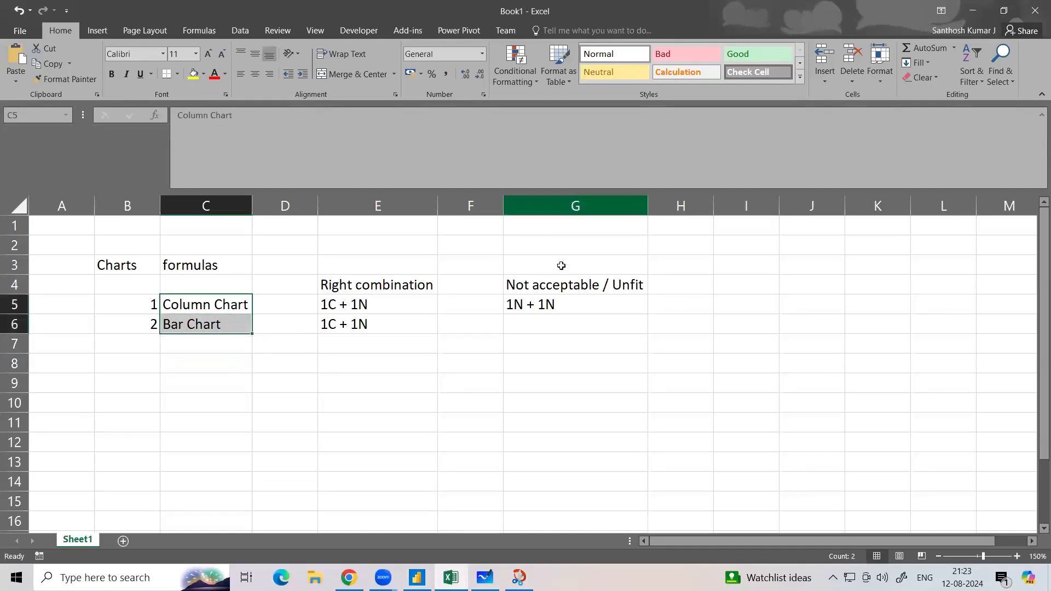
click(558, 301)
key(ctrl+c)
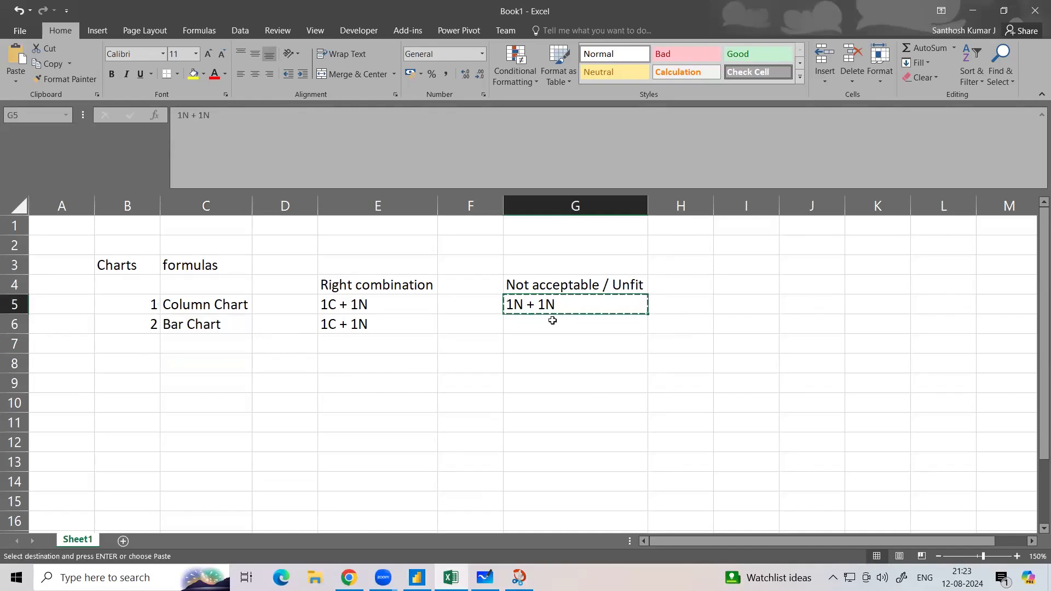
click(553, 317)
key(ctrl+v)
click(540, 395)
key(Escape)
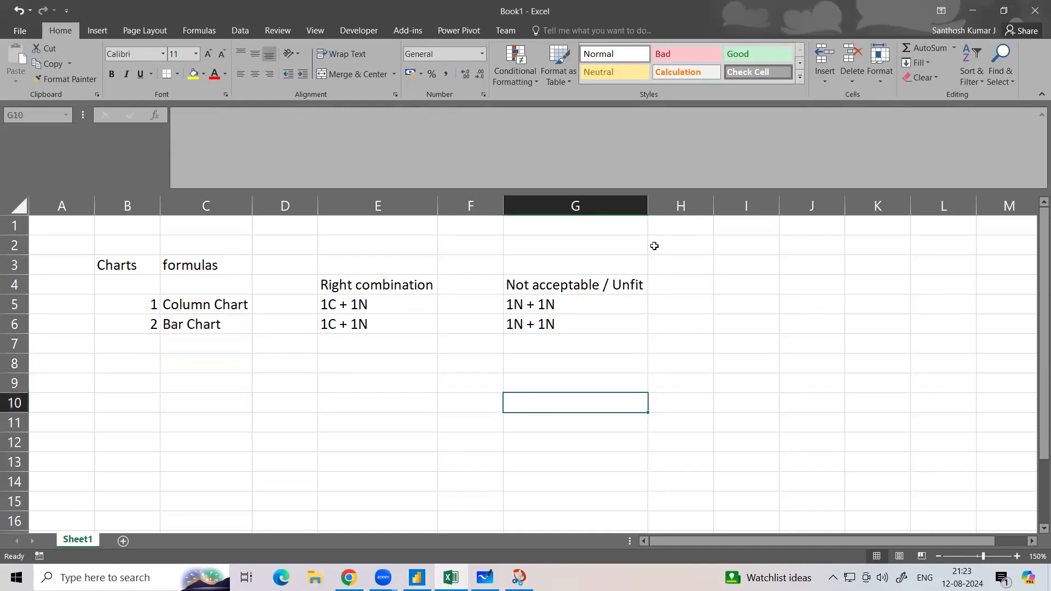
- Add the header Ok Combination in F4 and fit the width of column F to it
click(596, 362)
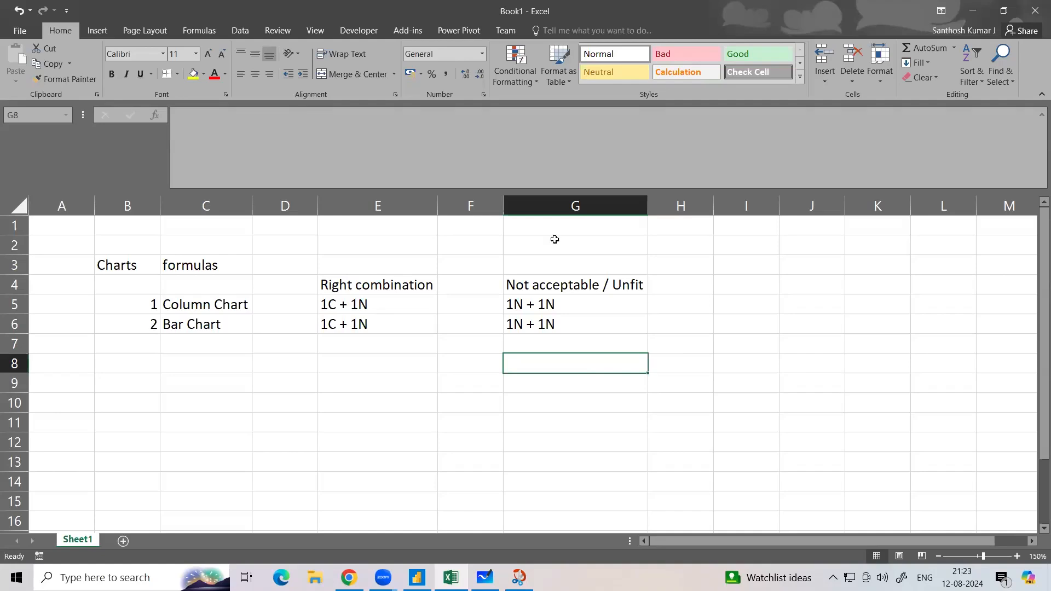
drag(504, 206, 534, 206)
click(486, 278)
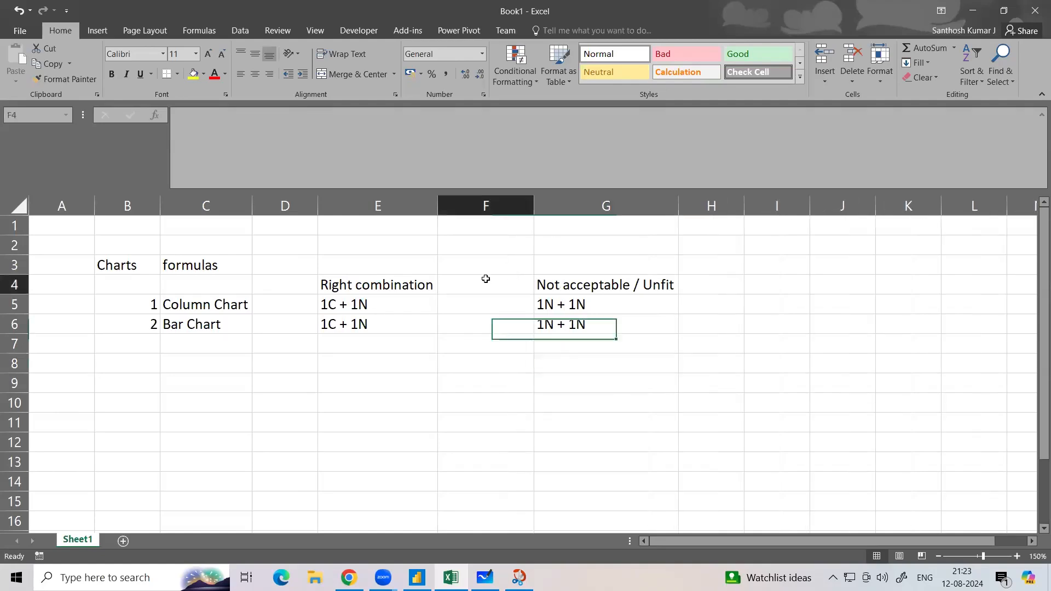
text(Ok Comn)
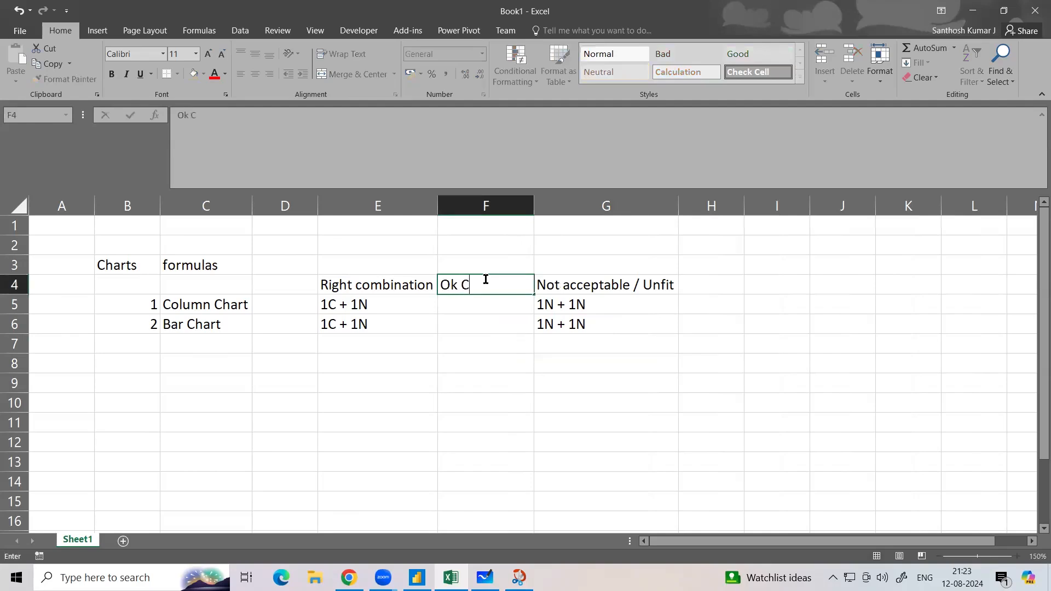
key(BackSpace)
text(bination)
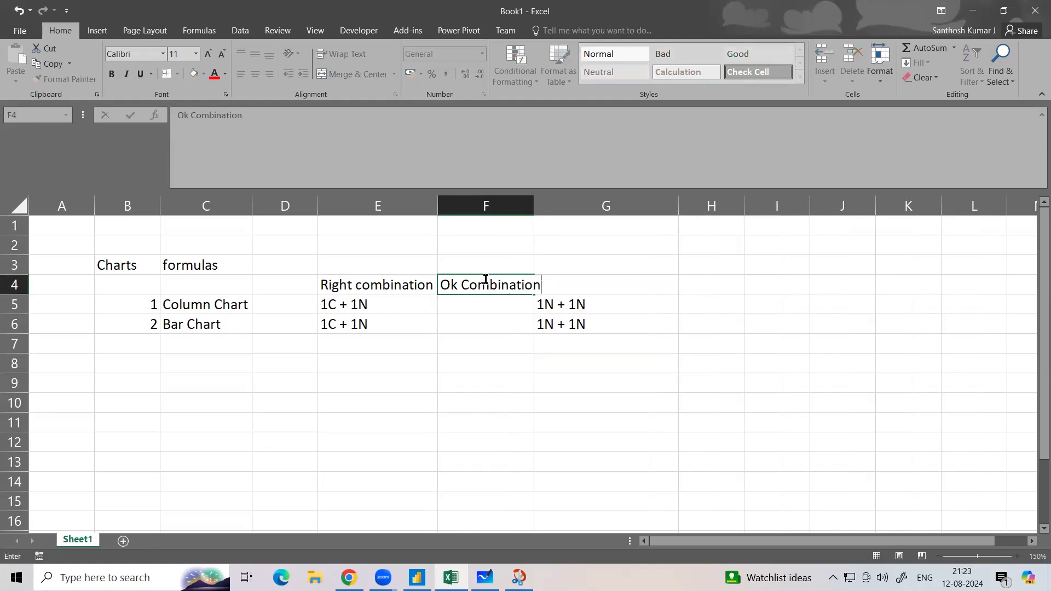
double_click(532, 201)
click(687, 403)
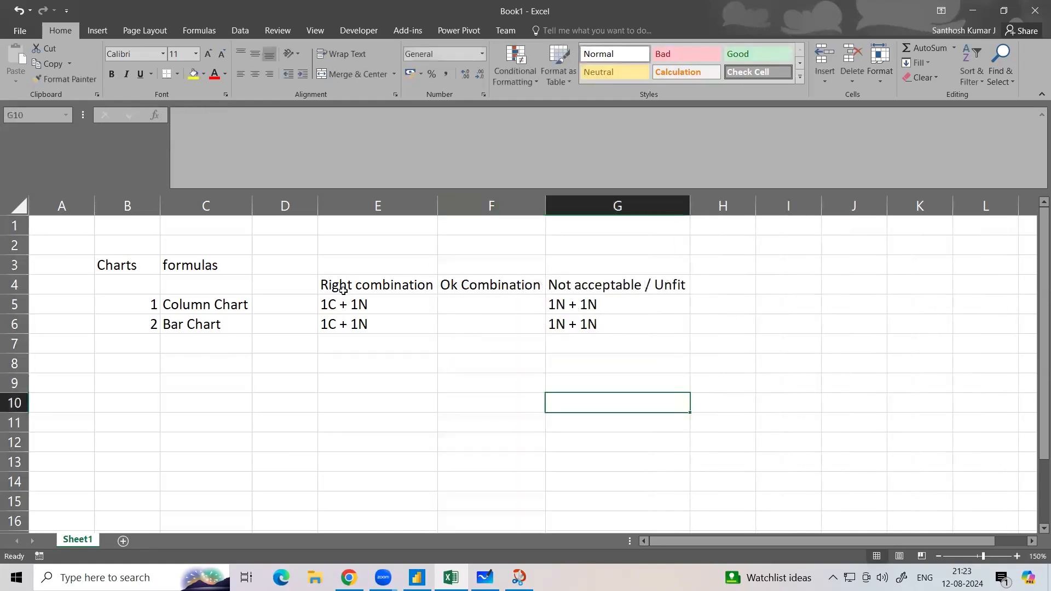
- Review the three combination headers, widen column F slightly, and select the Column Chart's right combination in E5
drag(344, 290, 556, 283)
click(579, 356)
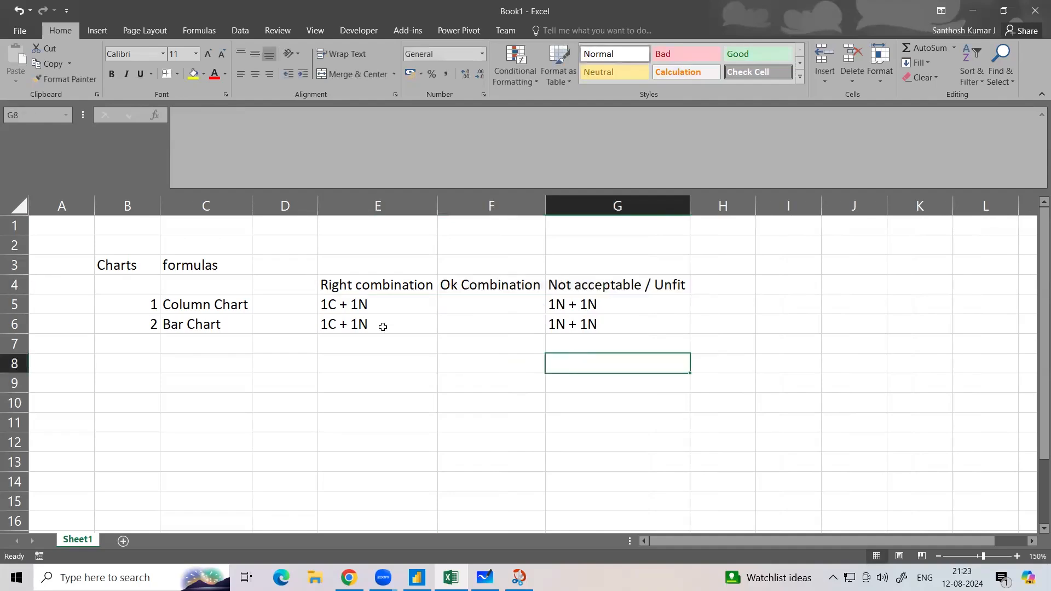
drag(546, 206, 556, 206)
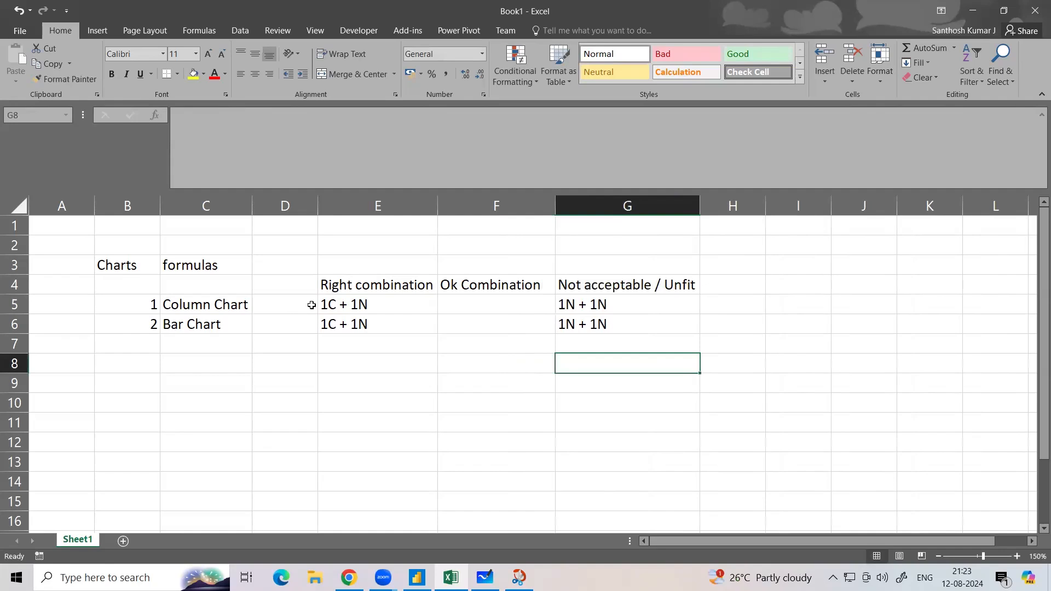
click(370, 309)
- Switch to Power BI, convert the Sub-Category bar chart to a stacked column chart, and clear both its axis fields
click(417, 578)
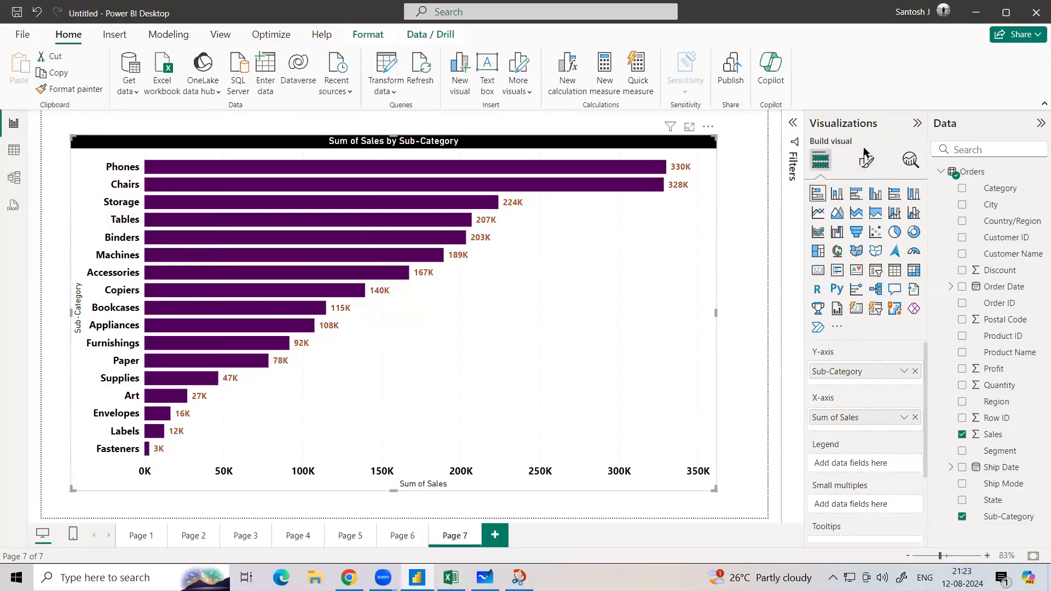
click(836, 195)
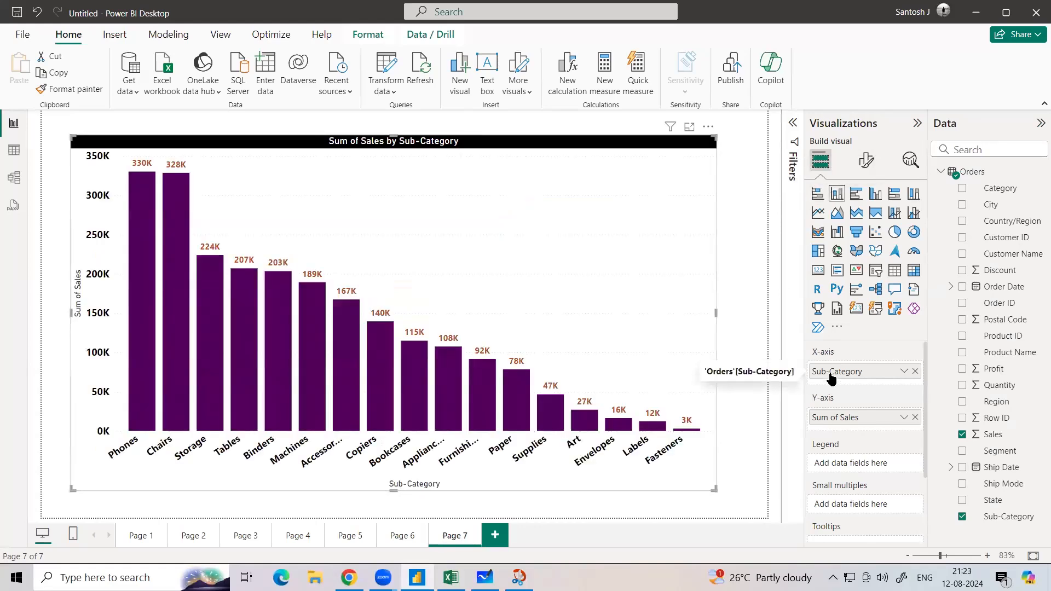
click(915, 417)
click(915, 372)
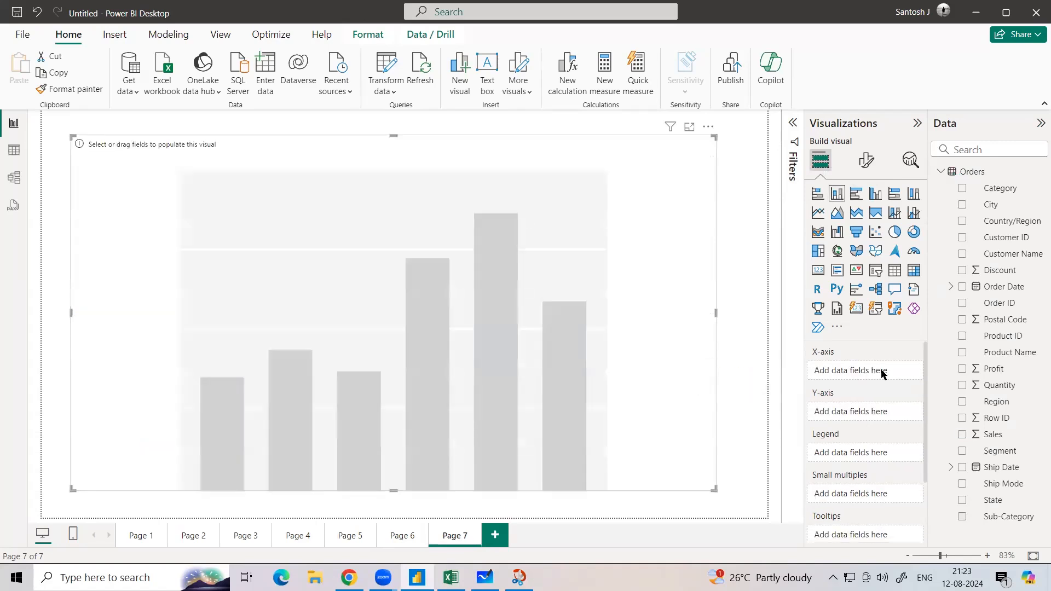
- Rebuild the column chart with Sub-Category on the X-axis and Sales on the Y-axis
drag(999, 527, 814, 375)
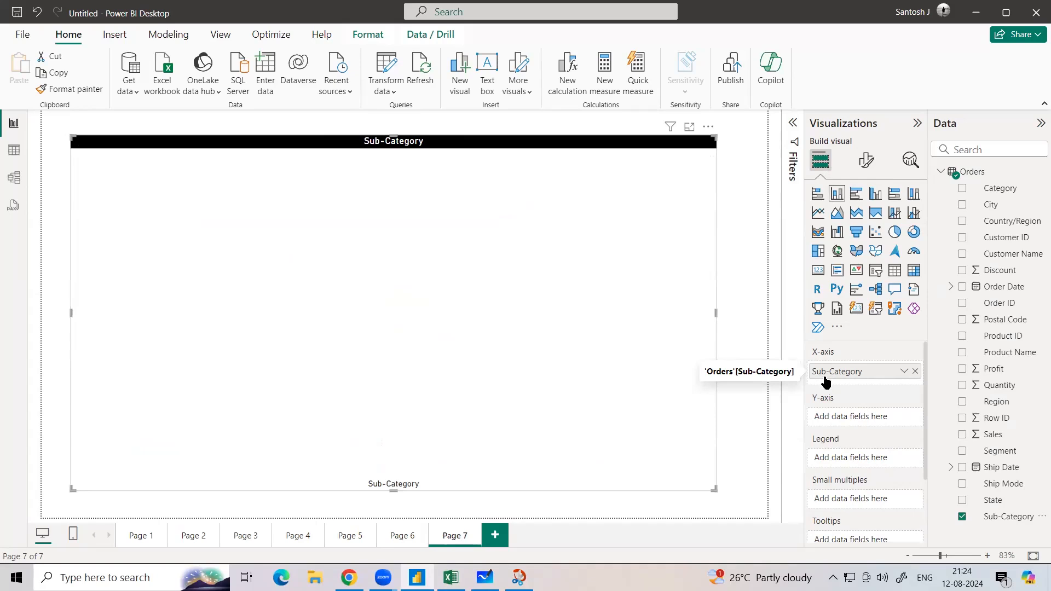
drag(992, 435, 854, 426)
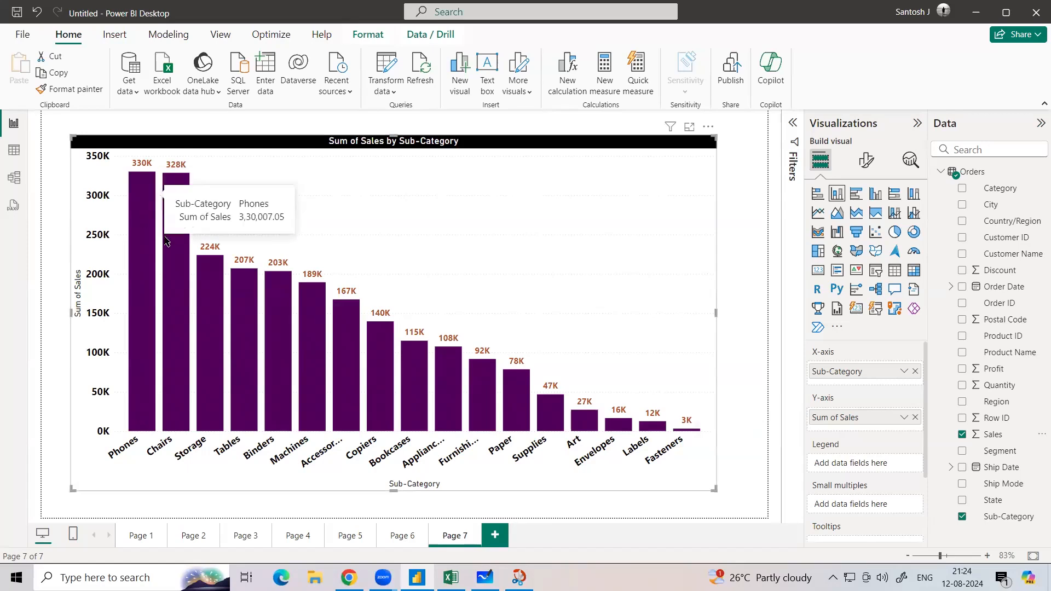
mouse_move(172, 185)
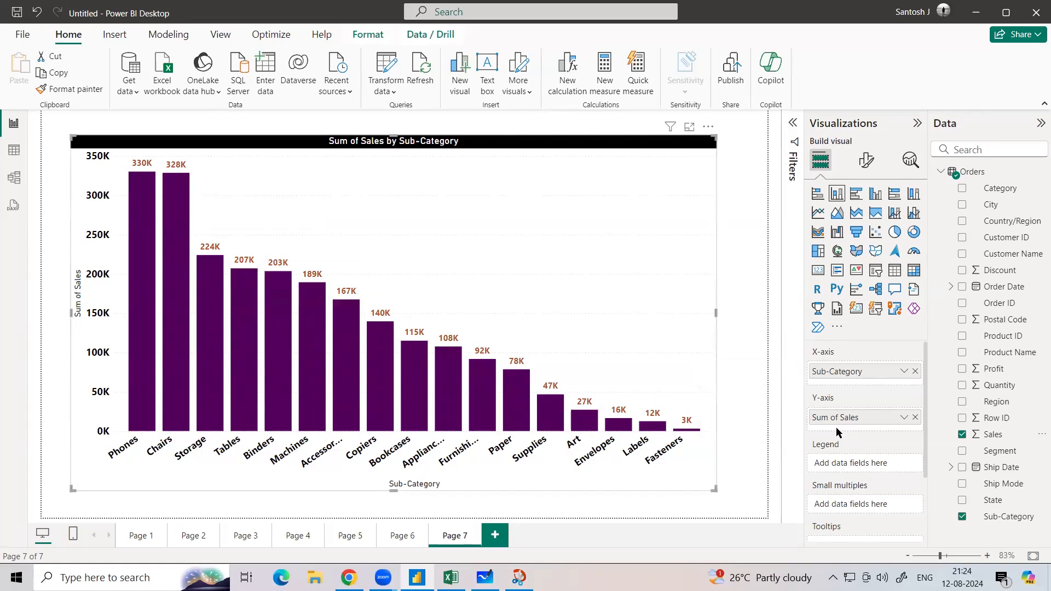
- Check the noted combinations in Excel, and in Power BI try Profit in place of Sub-Category on the column chart's X-axis
click(451, 577)
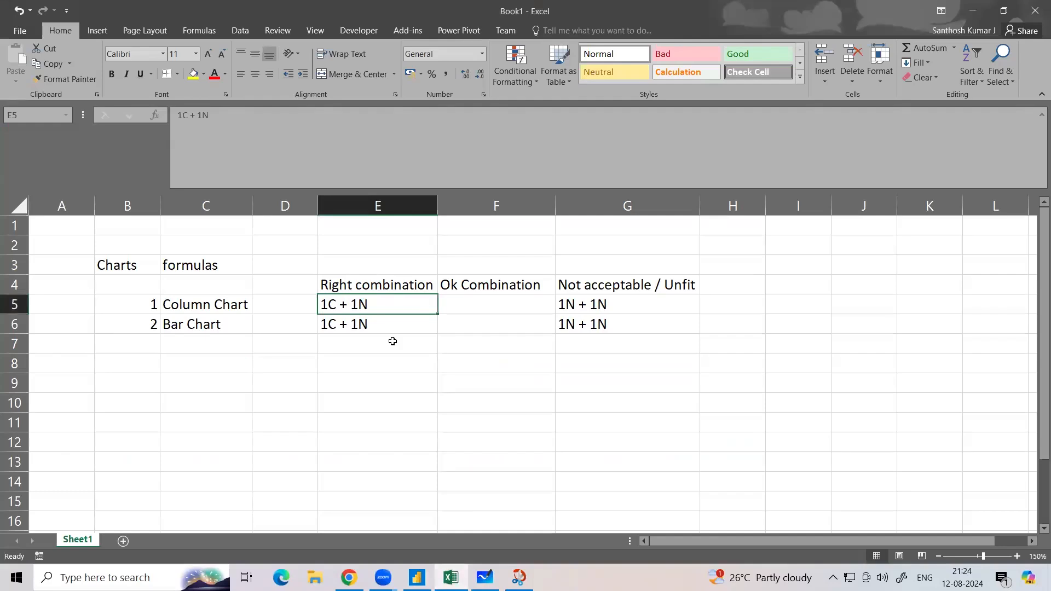
key(alt+Tab)
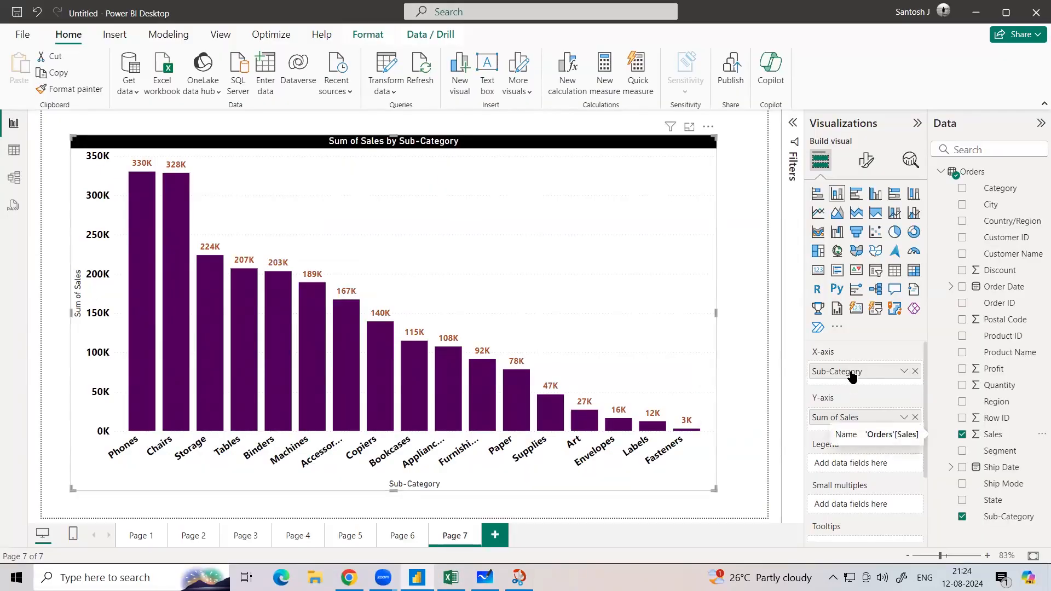
click(915, 372)
drag(993, 370, 875, 373)
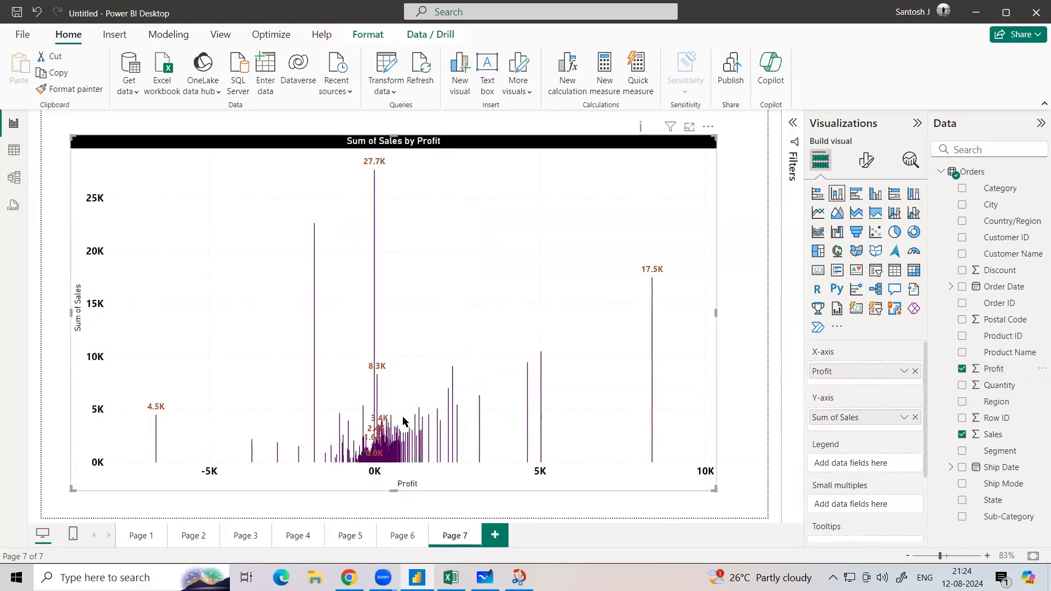
- Switch to Excel and fill the Column Chart's unfit combination in G5 red and its right combination in E5 light green
key(alt+Tab)
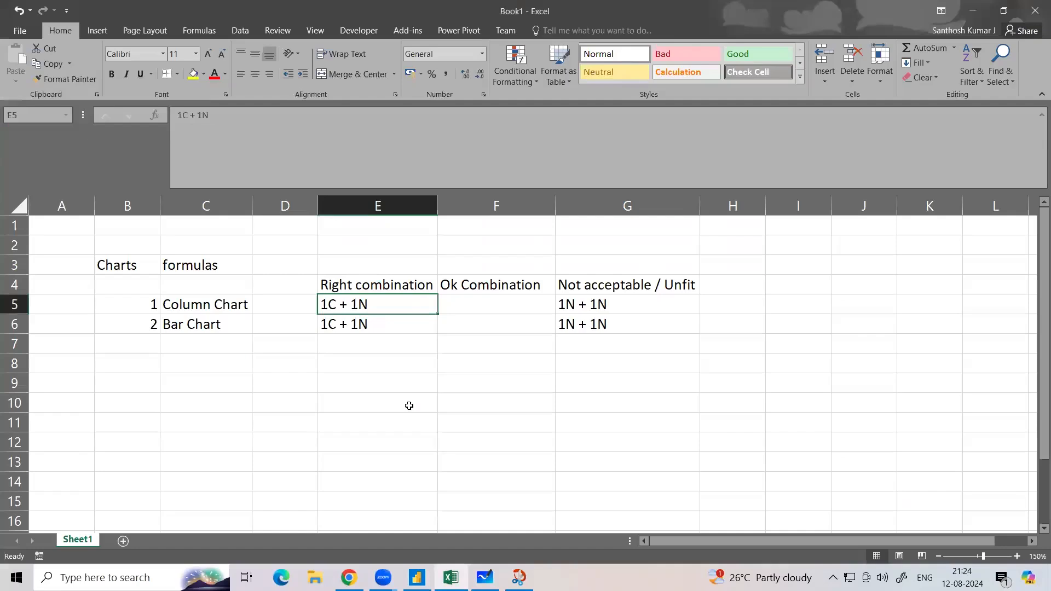
click(585, 308)
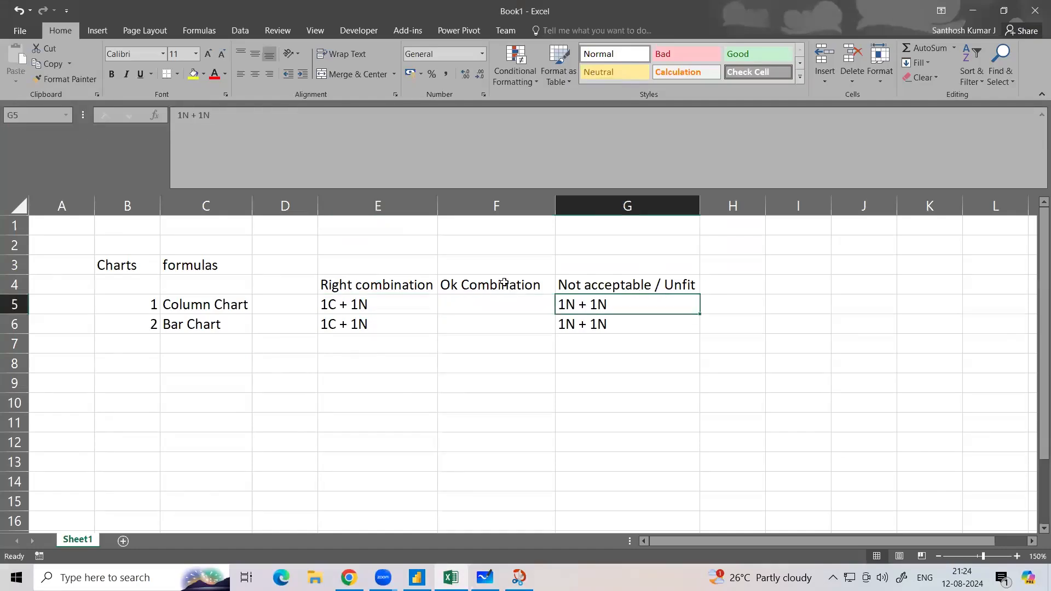
click(204, 74)
click(203, 177)
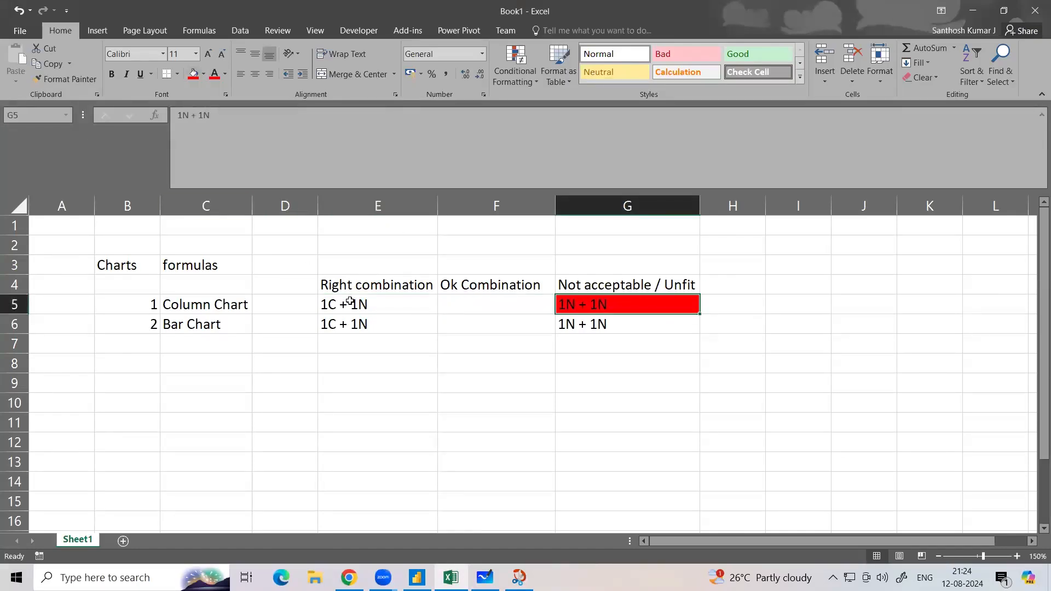
click(350, 300)
click(204, 74)
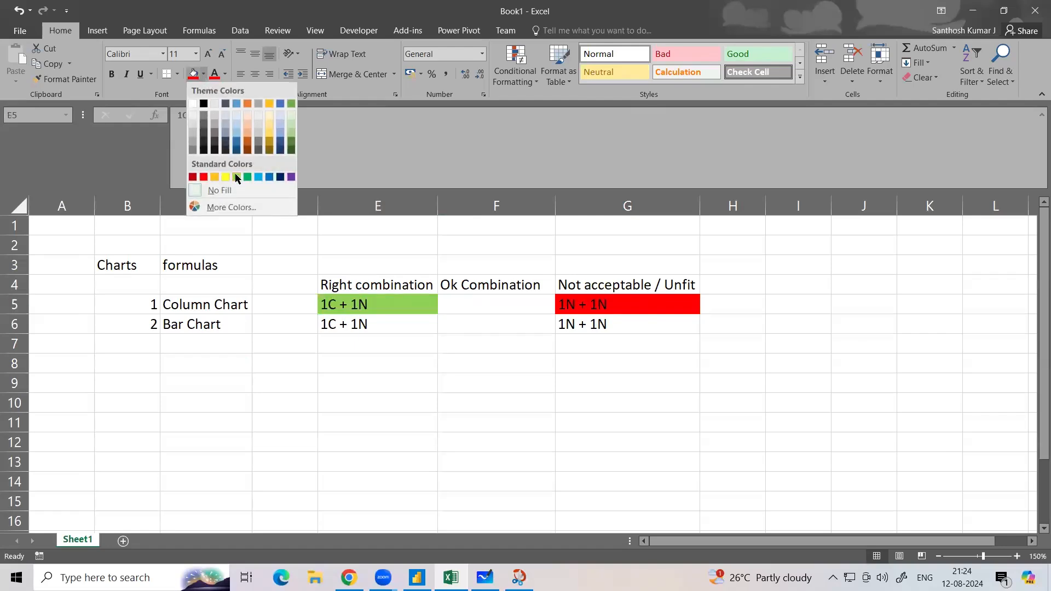
click(233, 177)
click(583, 306)
click(528, 340)
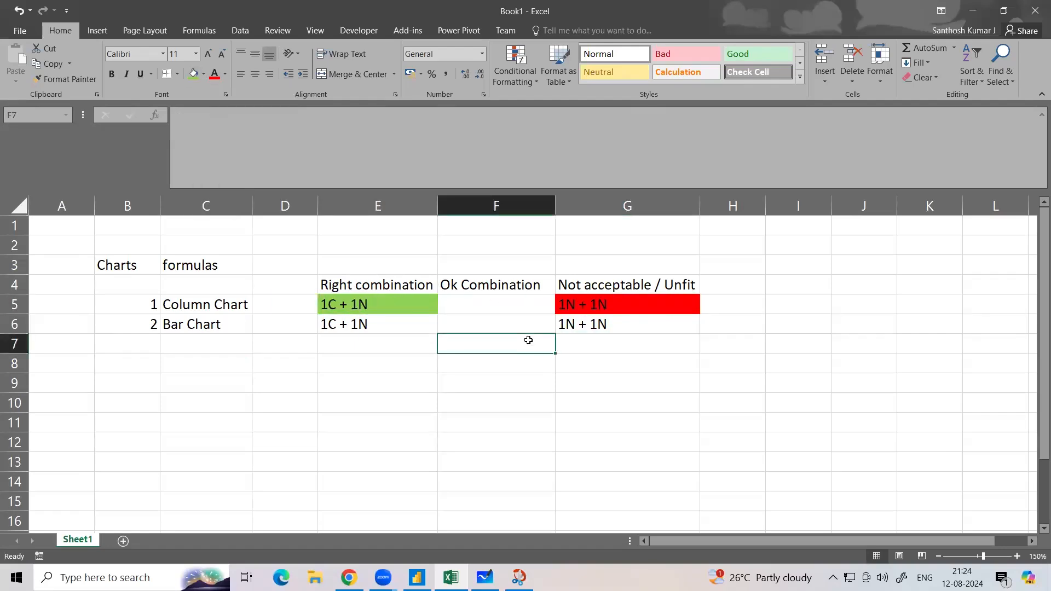
- Switch to Power BI, put Sub-Category on the column chart's X-axis instead of Profit, and replace Sales with Customer Name on the Y-axis
key(alt+Tab)
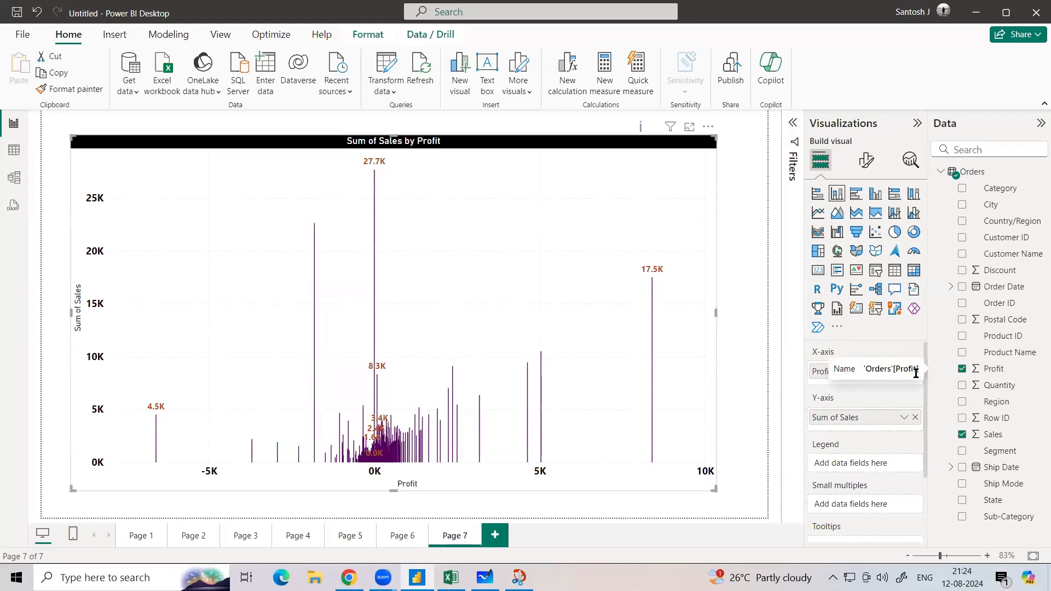
click(915, 371)
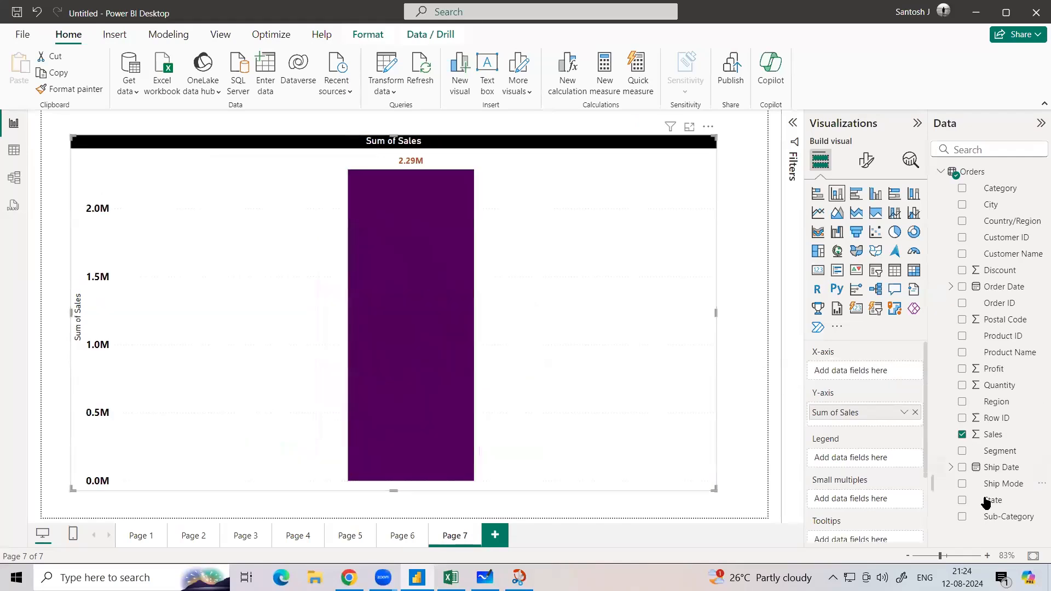
drag(991, 516, 862, 368)
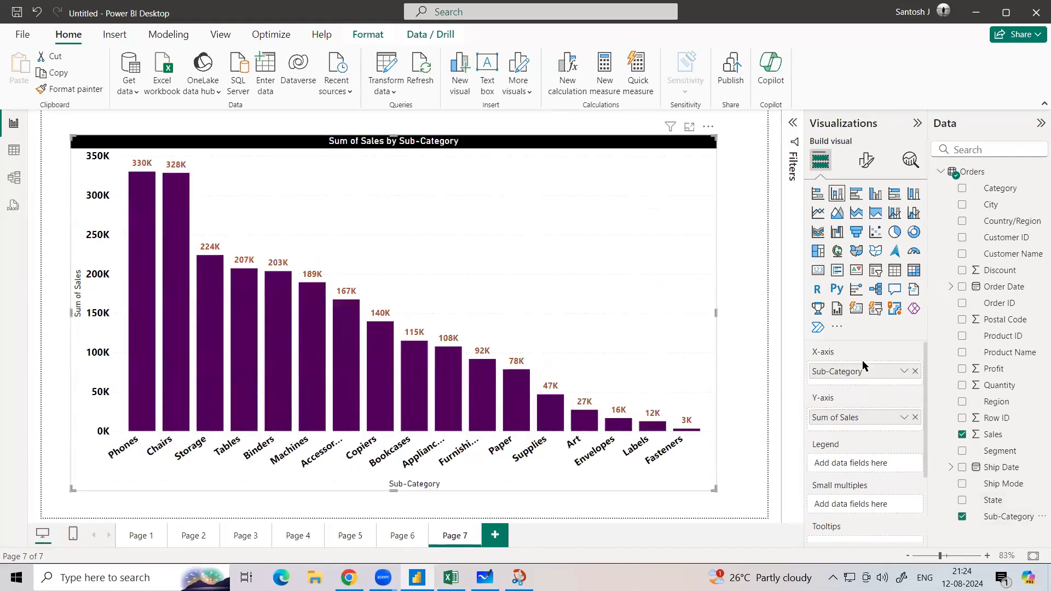
click(915, 418)
drag(993, 258, 868, 420)
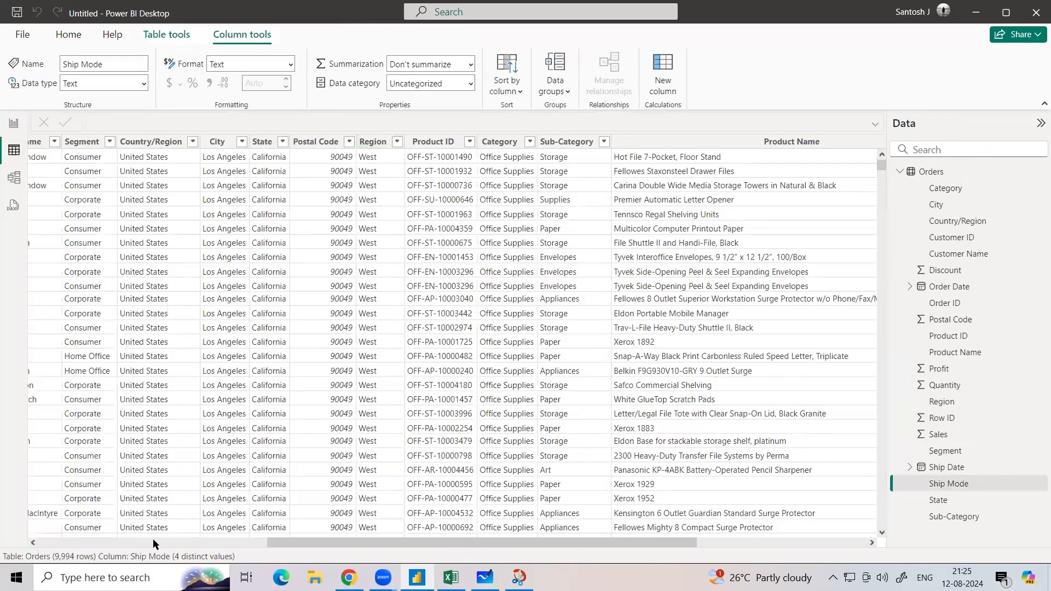
- Examine the Orders table's columns from Product Name back to Row ID and return to the report view
scroll(322, 210, left, 2)
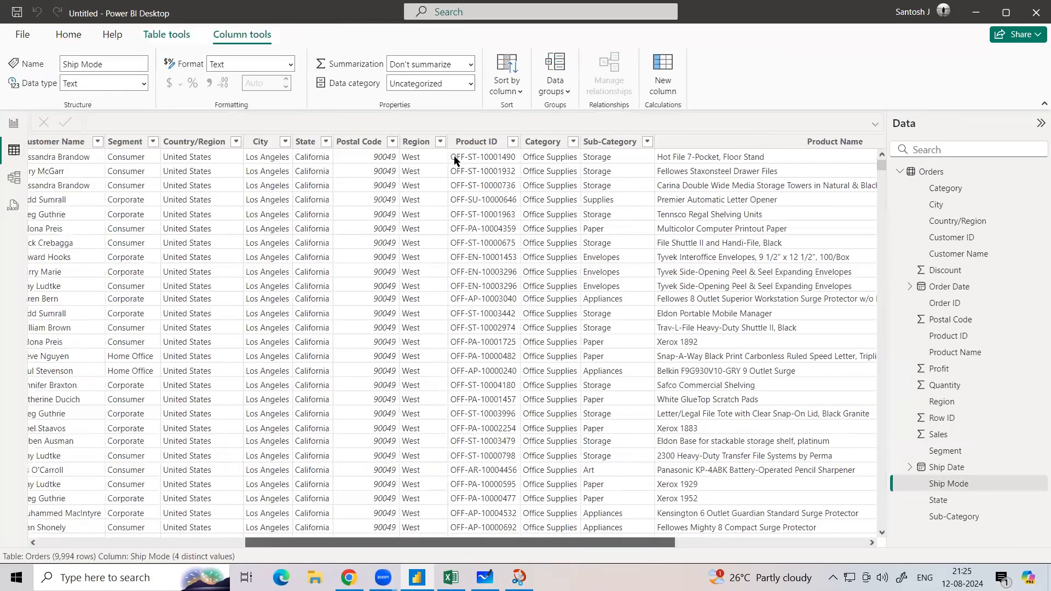
scroll(455, 209, left, 6)
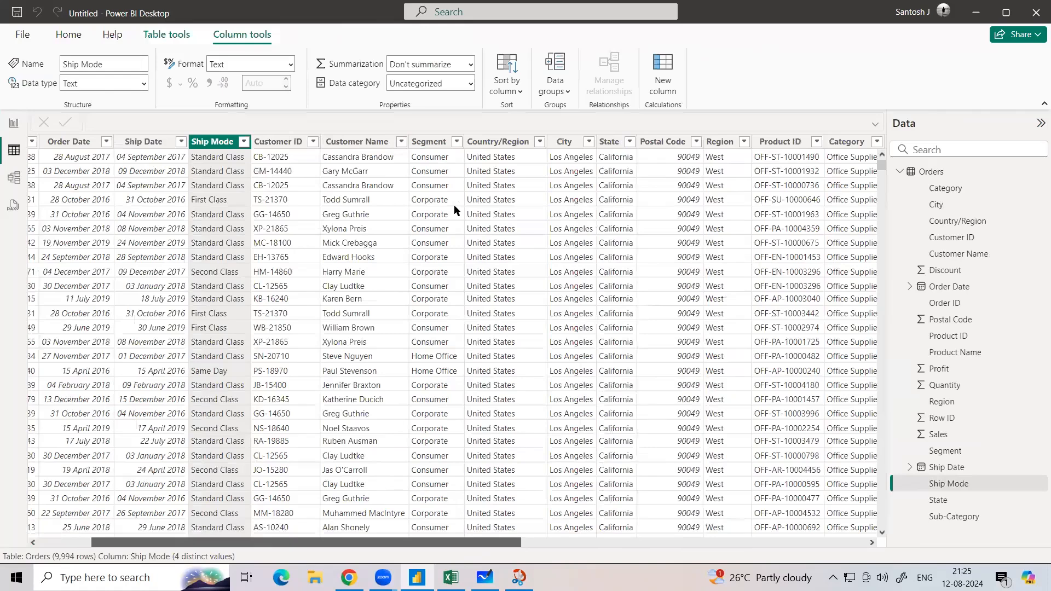
scroll(454, 209, left, 5)
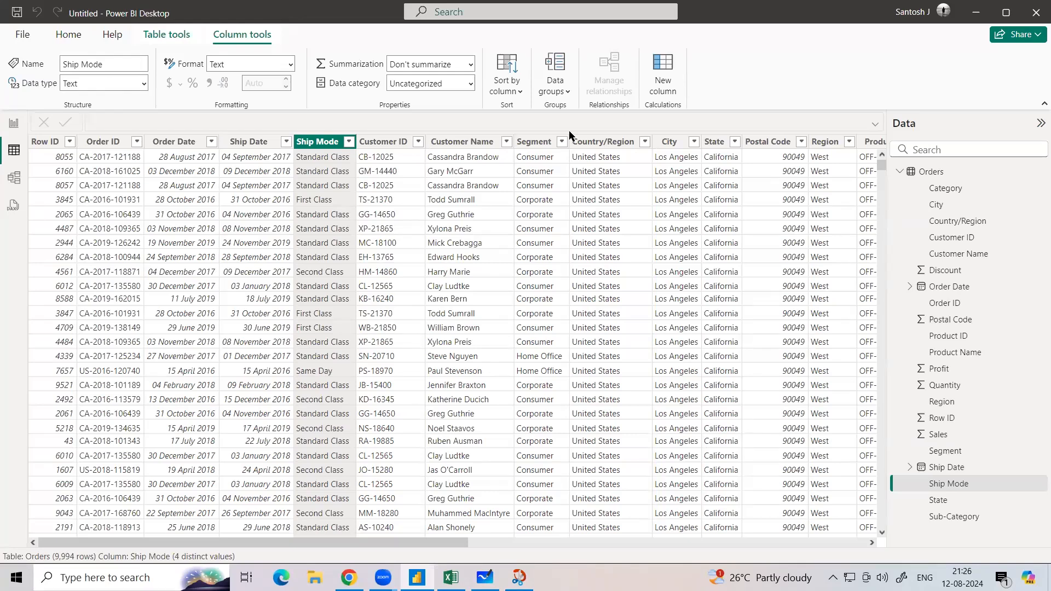
click(5, 122)
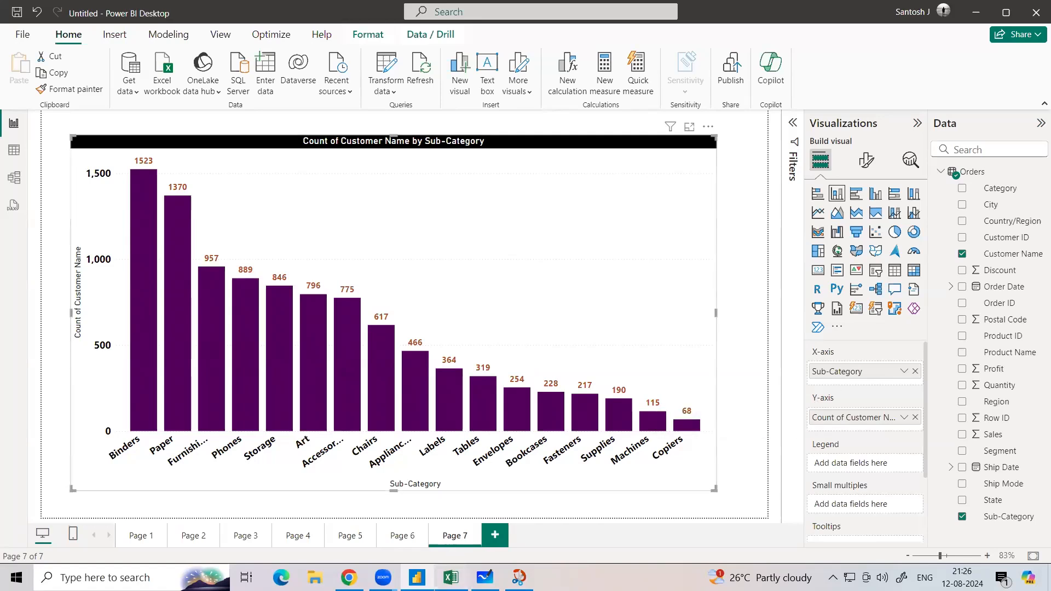
- Switch to Excel and enter 1C + 1C(n) in F5 as the Column Chart's OK combination
key(alt+Tab)
click(481, 310)
text(1)
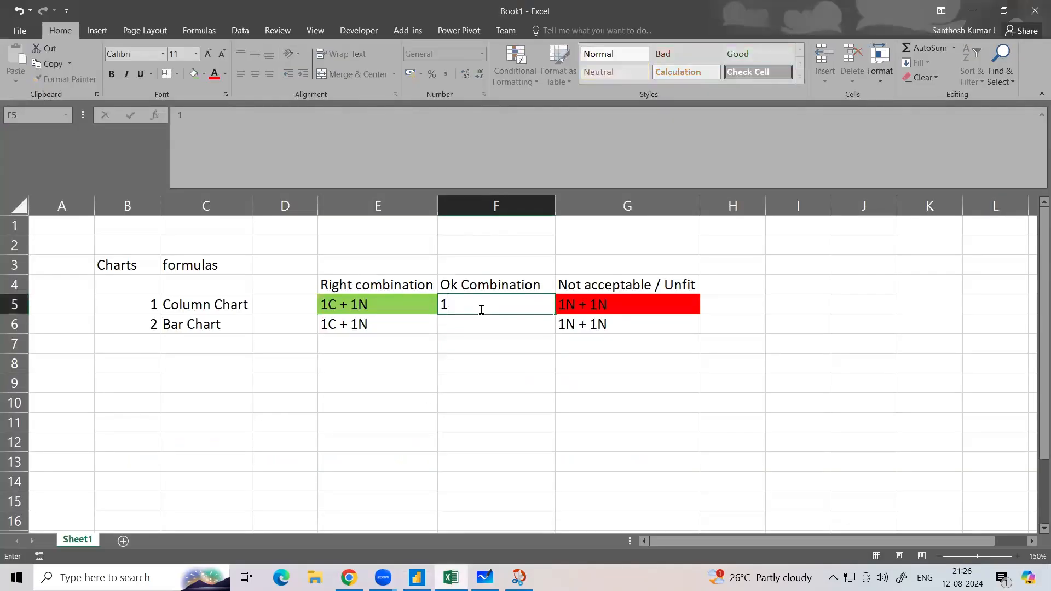
text(C + 1C)
double_click(477, 304)
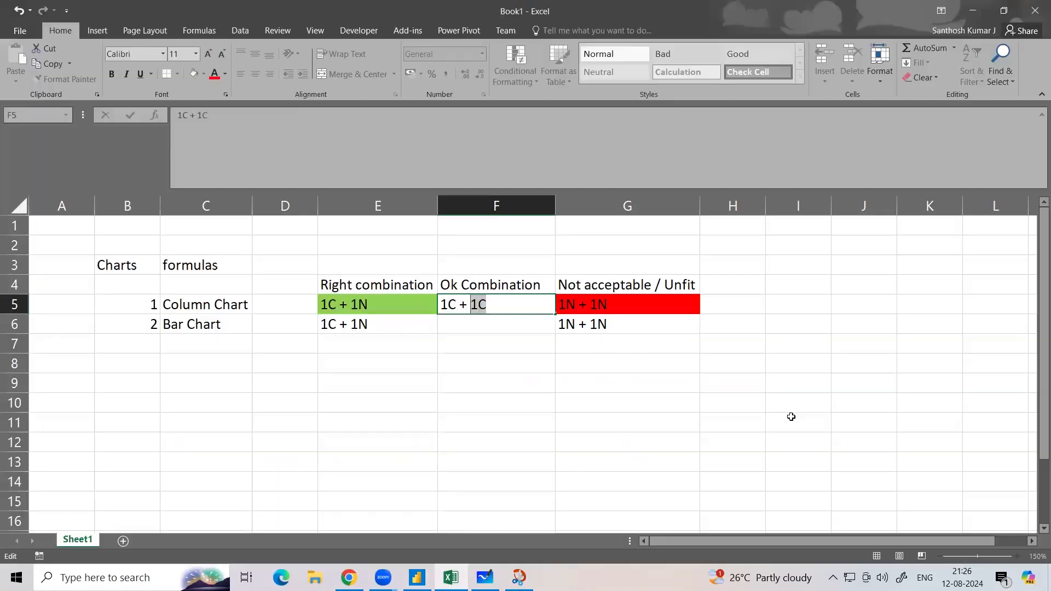
click(511, 307)
text((n))
click(495, 359)
click(496, 306)
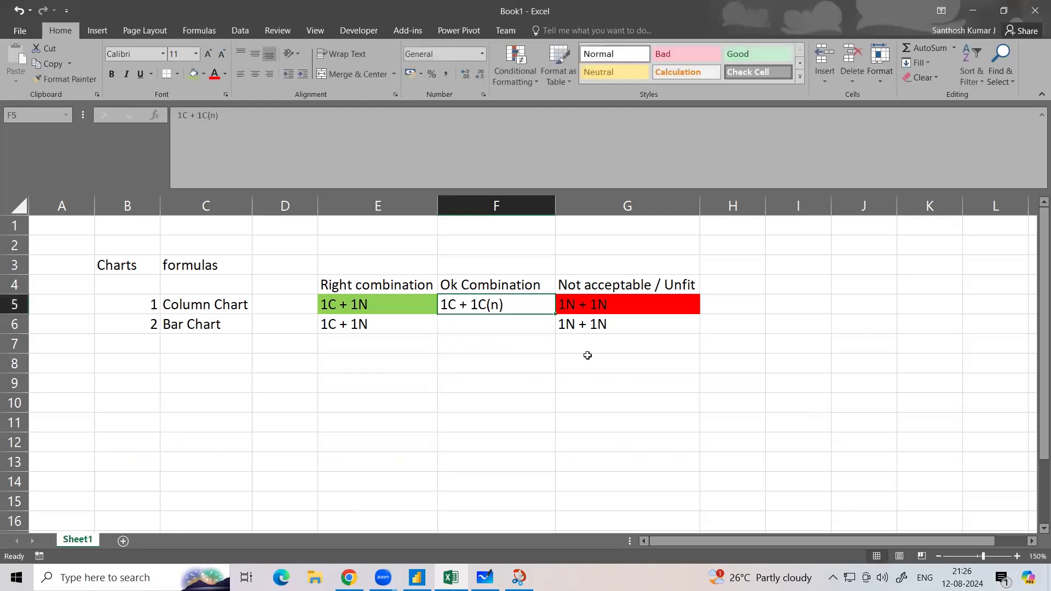
click(588, 355)
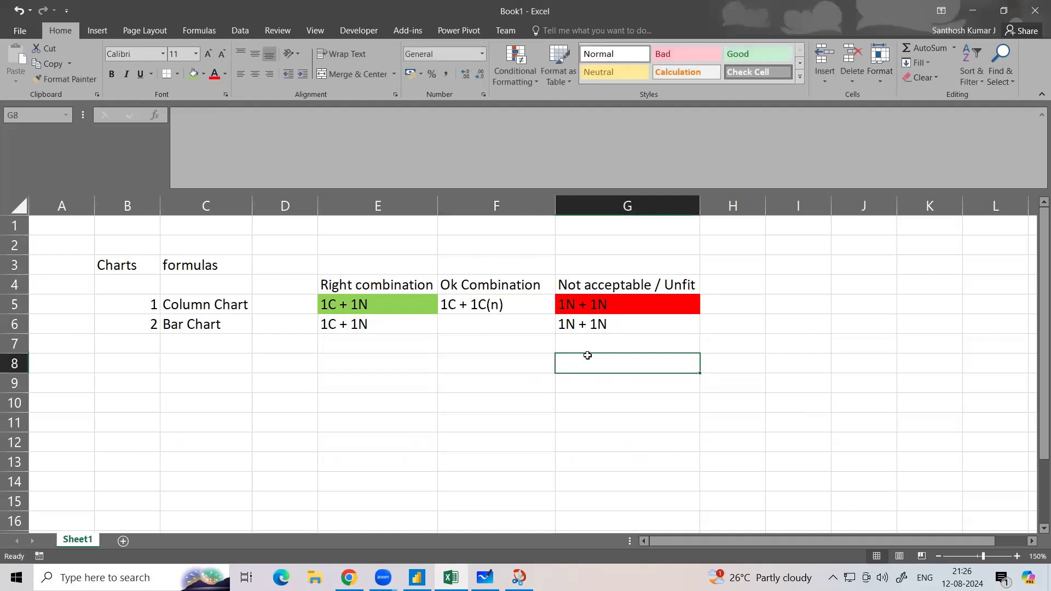
- Compare the Customer Name count chart in Power BI with the Excel notes, and fill the OK combination in F5 pale green
key(alt+Tab)
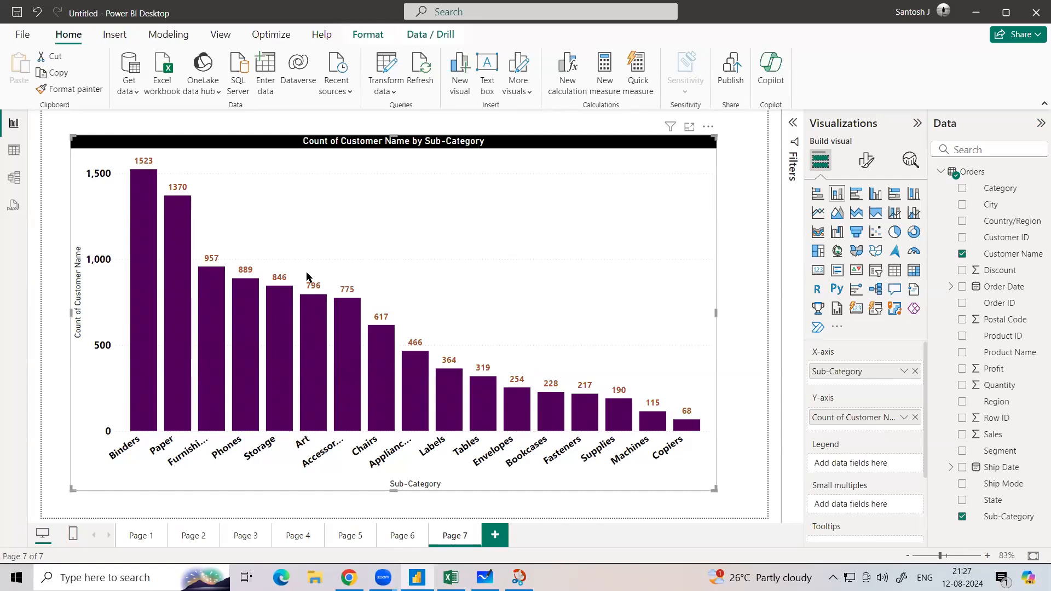
key(alt+Tab)
click(598, 305)
click(478, 305)
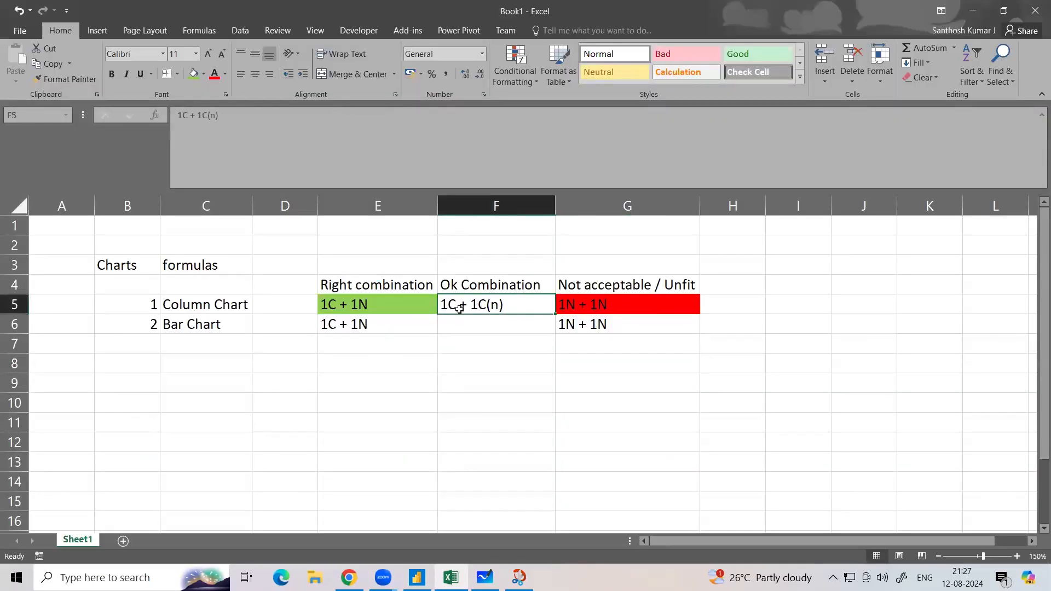
key(alt+Tab)
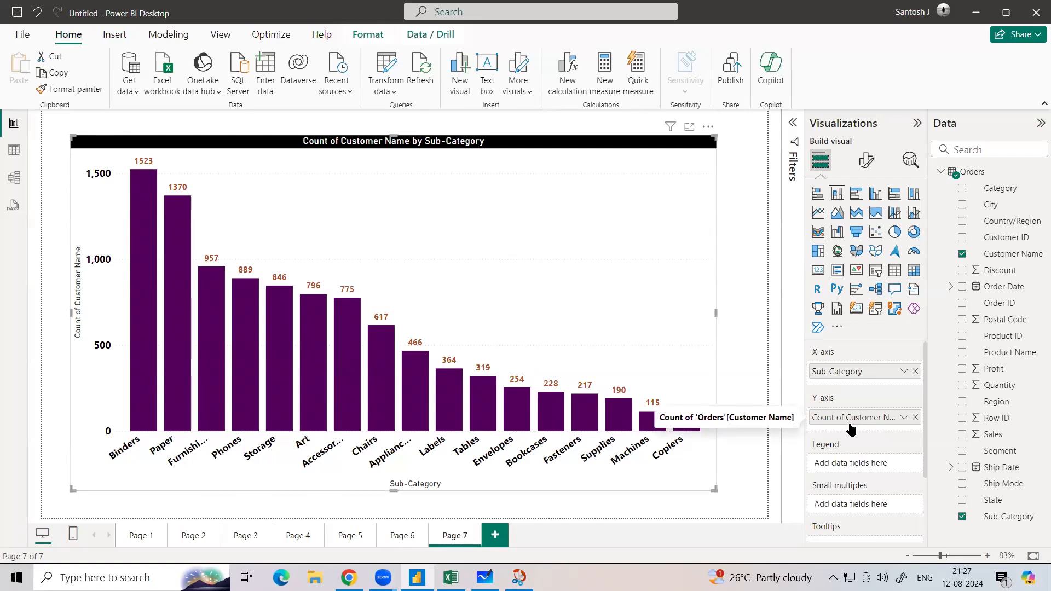
key(alt+Tab)
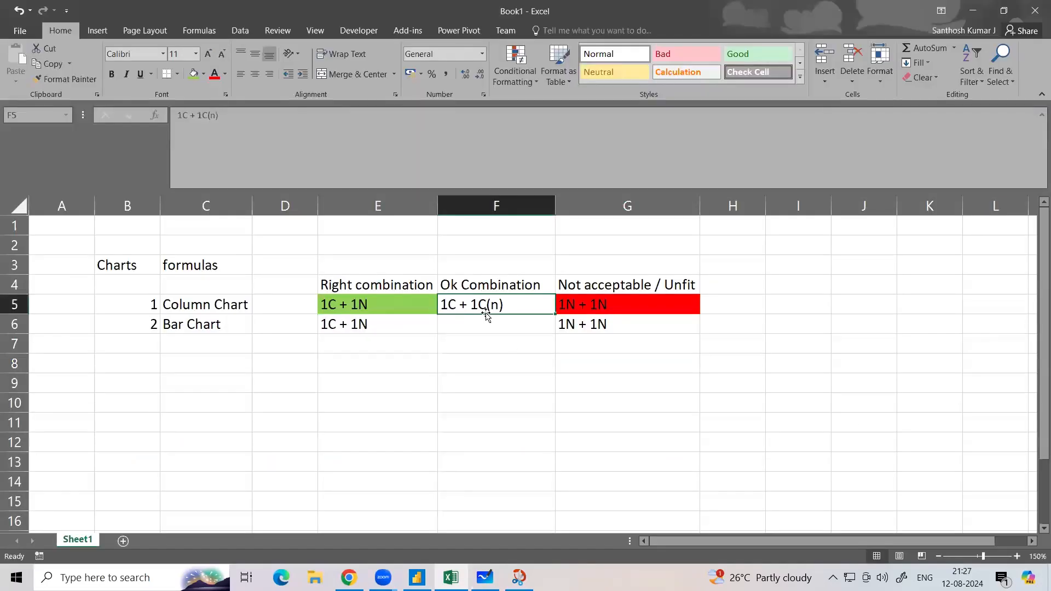
click(203, 74)
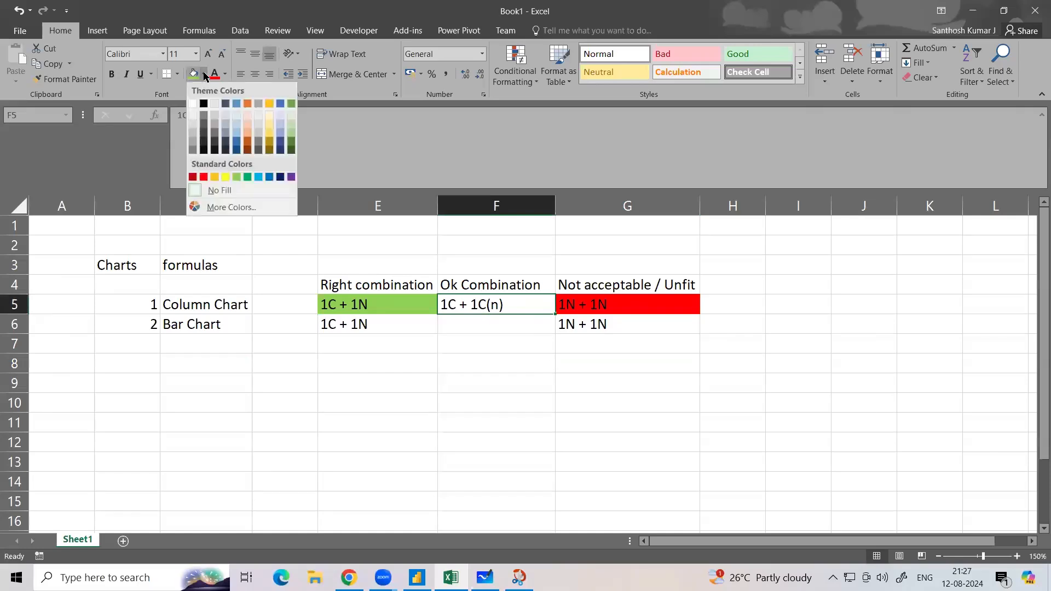
click(292, 130)
- Center the combination headers and entries in E4:G6 both vertically and horizontally
drag(365, 284, 577, 323)
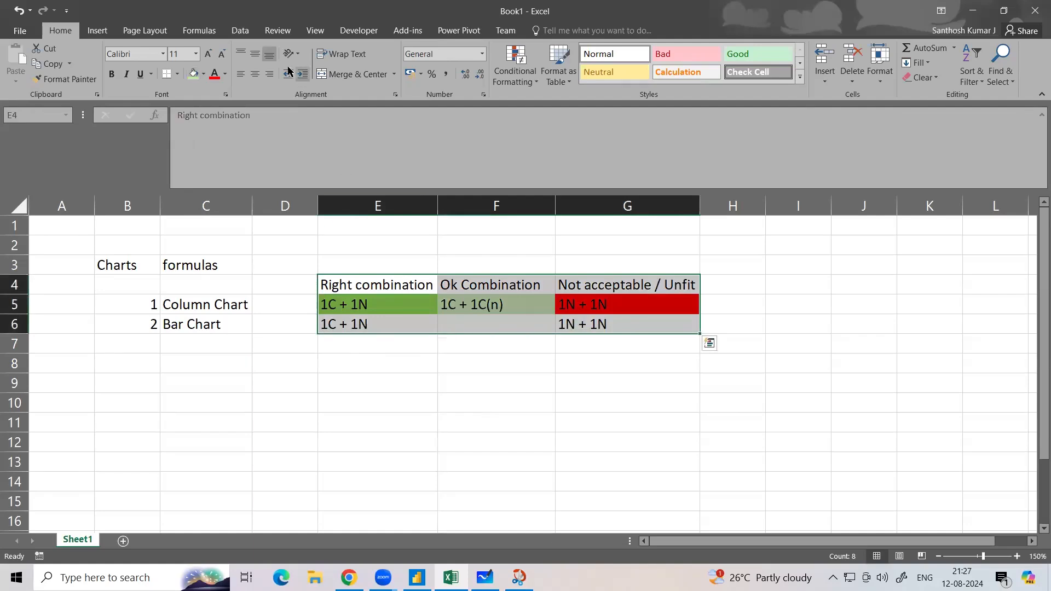
click(256, 54)
click(255, 75)
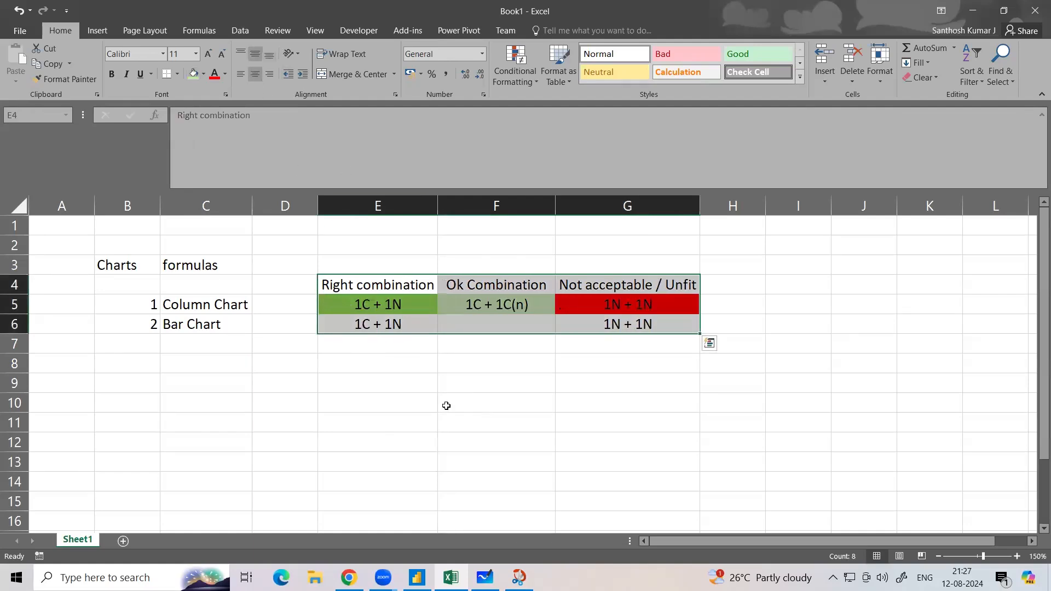
click(447, 405)
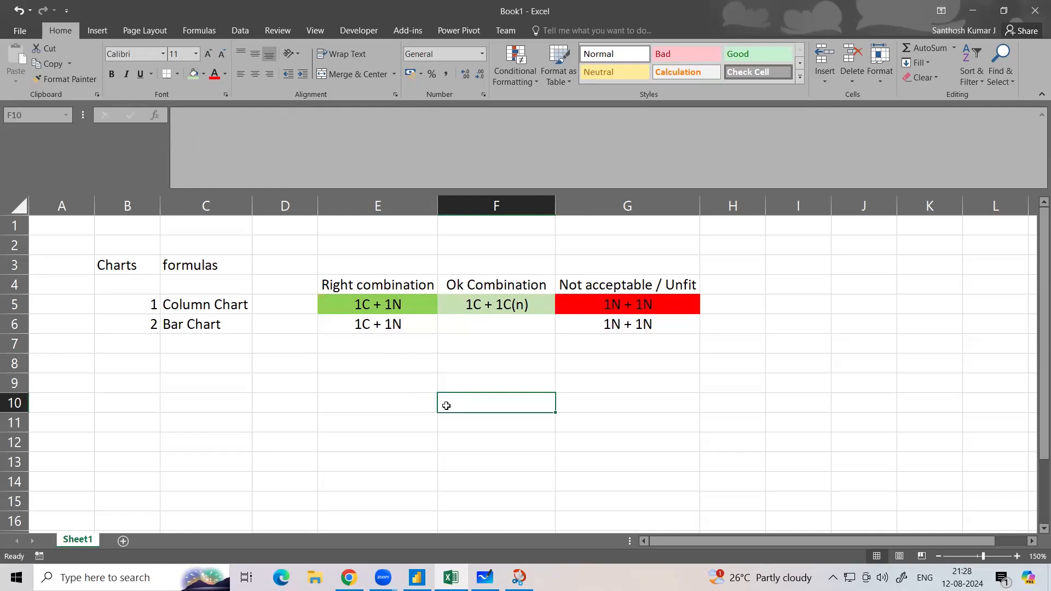
- Switch to Power BI, add a new report page, Page 8, and copy the Page 7 column chart onto it
key(alt+Tab)
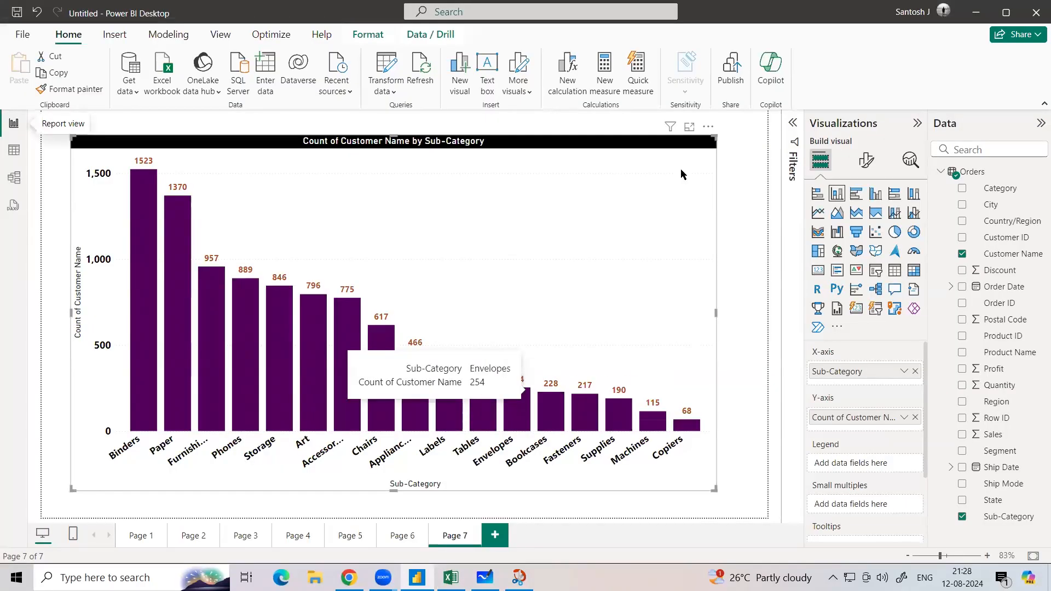
click(505, 526)
click(453, 537)
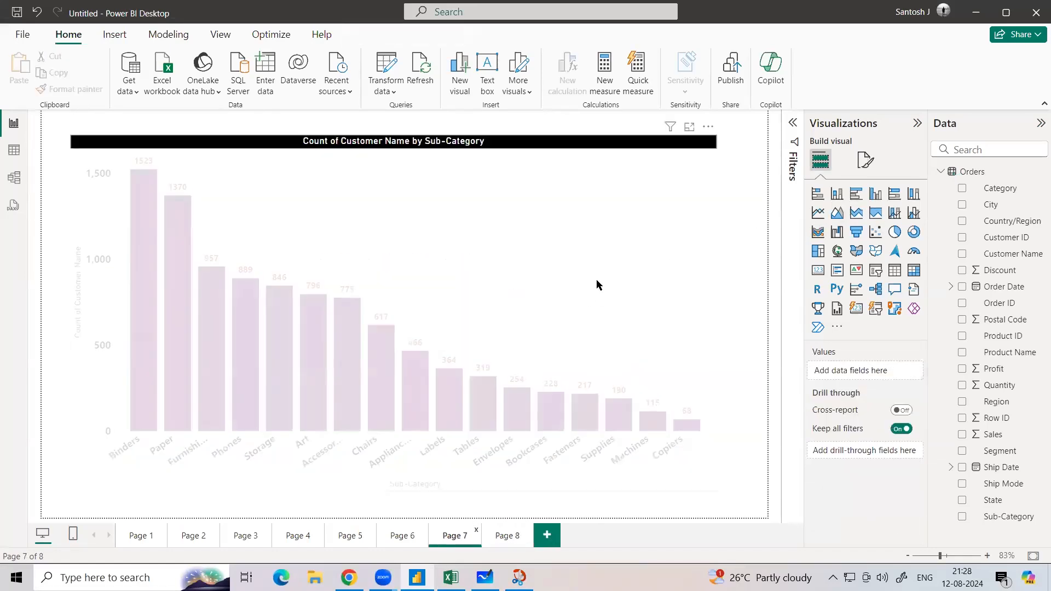
click(603, 274)
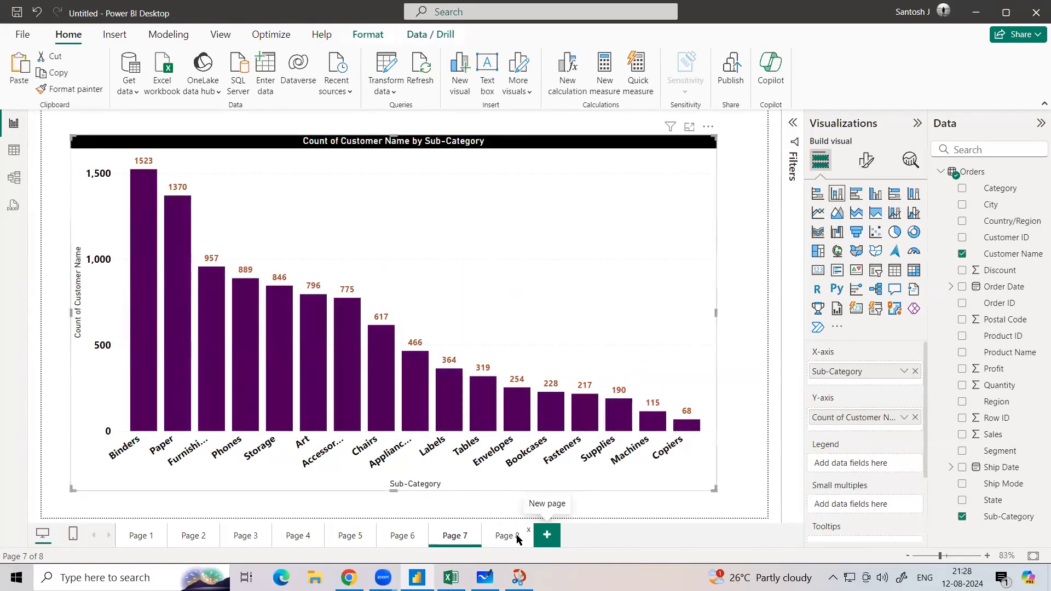
click(517, 538)
key(ctrl+v)
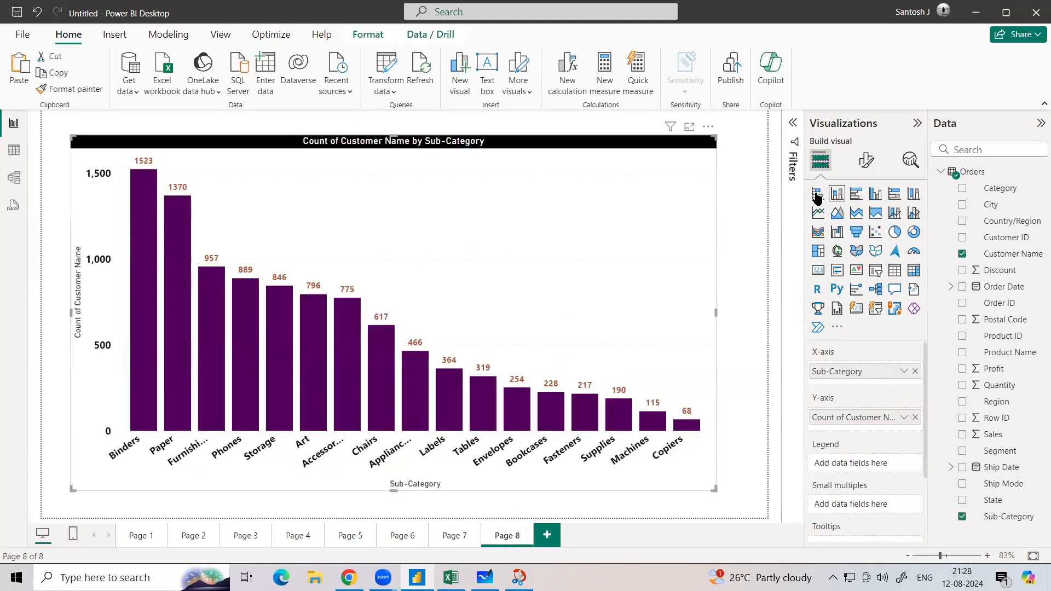
- Convert the copied chart on Page 8 to a stacked bar chart and replace Customer Name with Sales on the X-axis
click(816, 195)
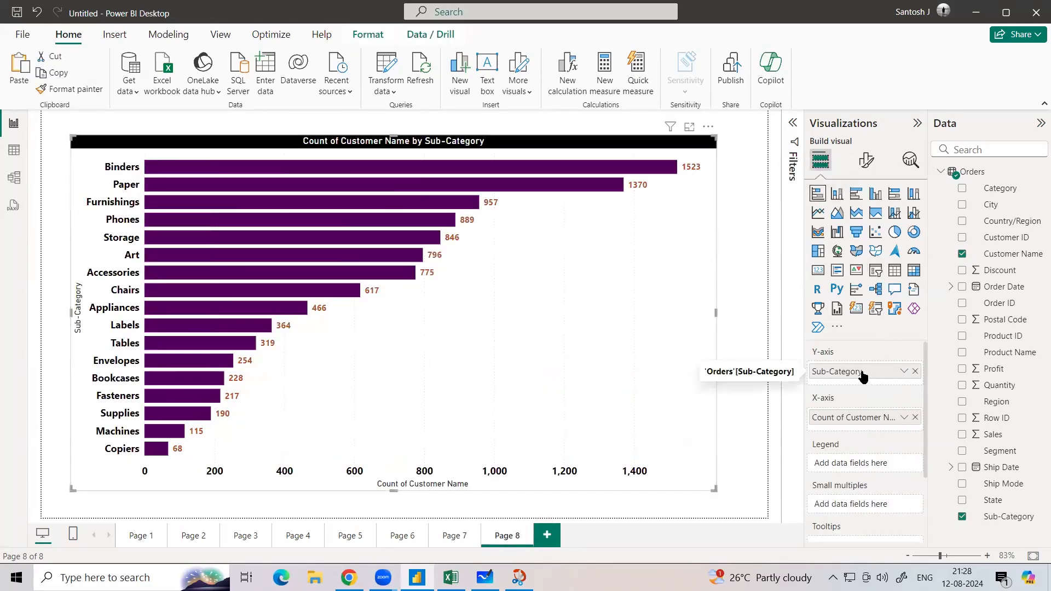
click(915, 417)
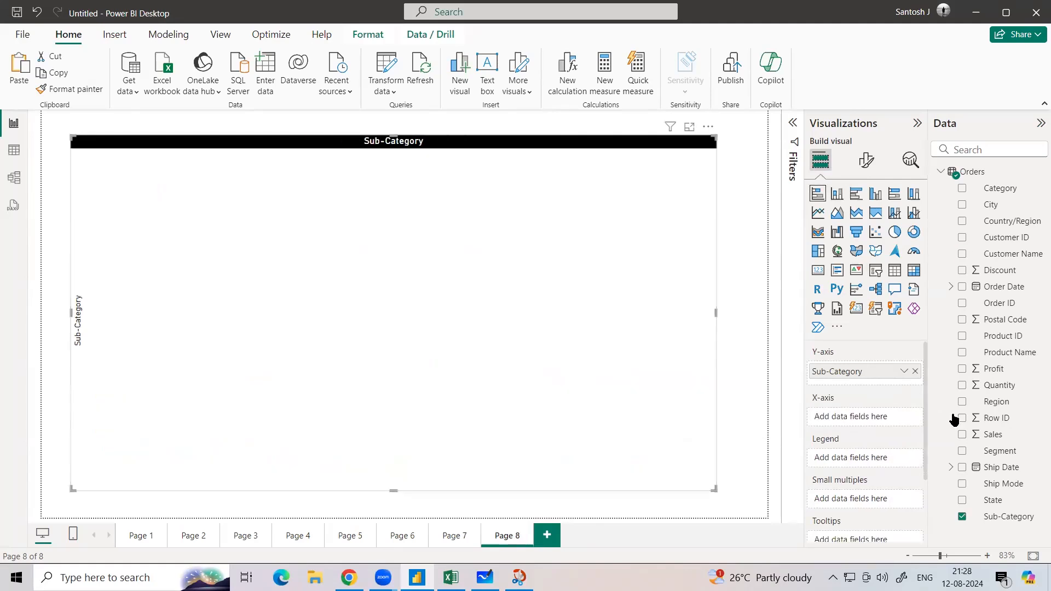
drag(986, 434, 856, 419)
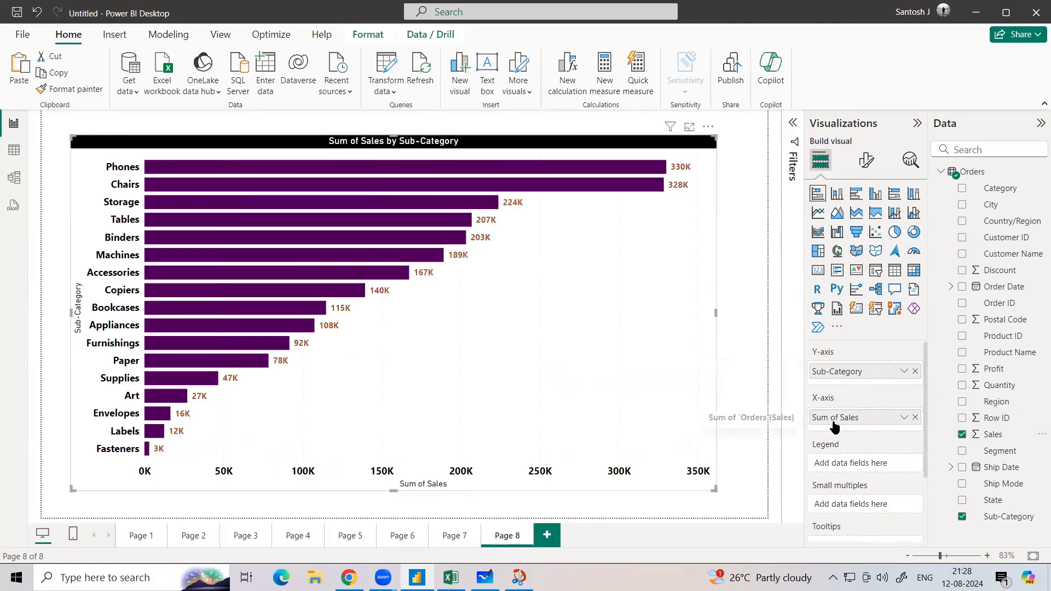
- Compare the Page 8 bar chart with the Excel notes, and try Profit instead of Sub-Category on its Y-axis
key(alt+Tab)
click(361, 323)
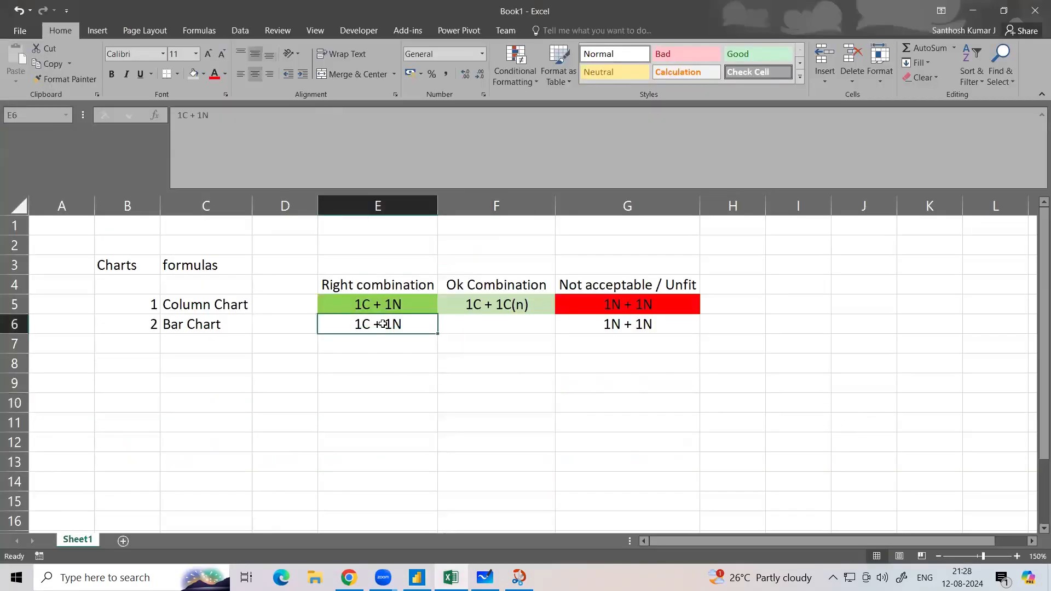
key(alt+Tab)
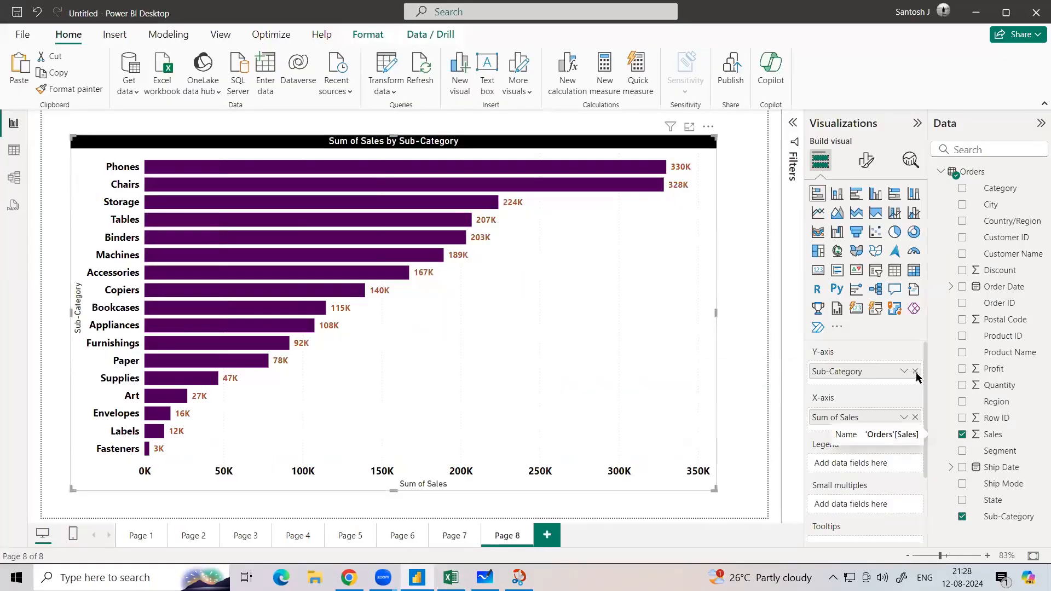
click(916, 372)
drag(993, 375, 874, 371)
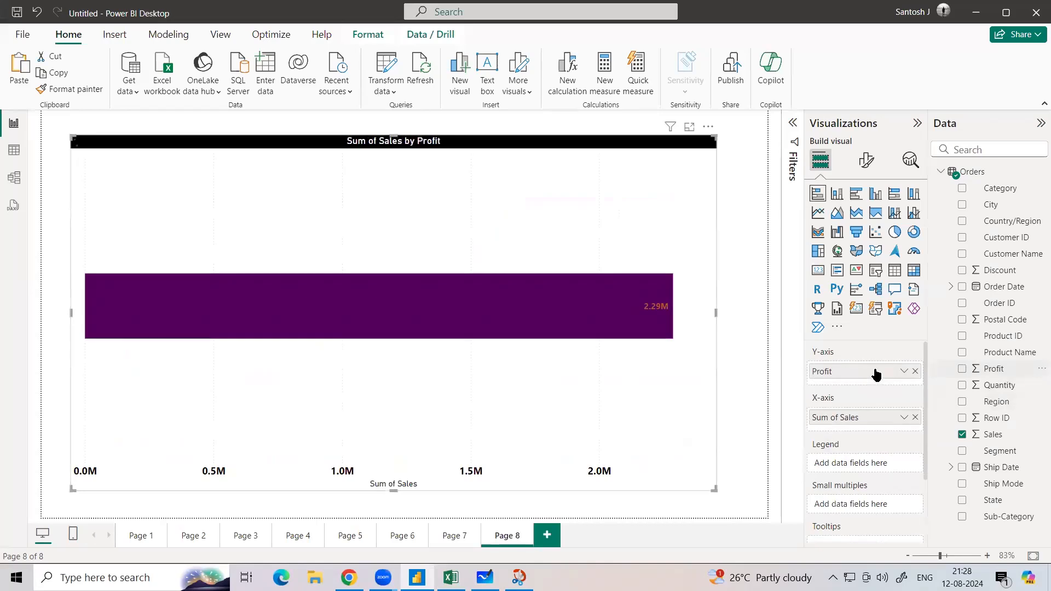
key(alt+Tab)
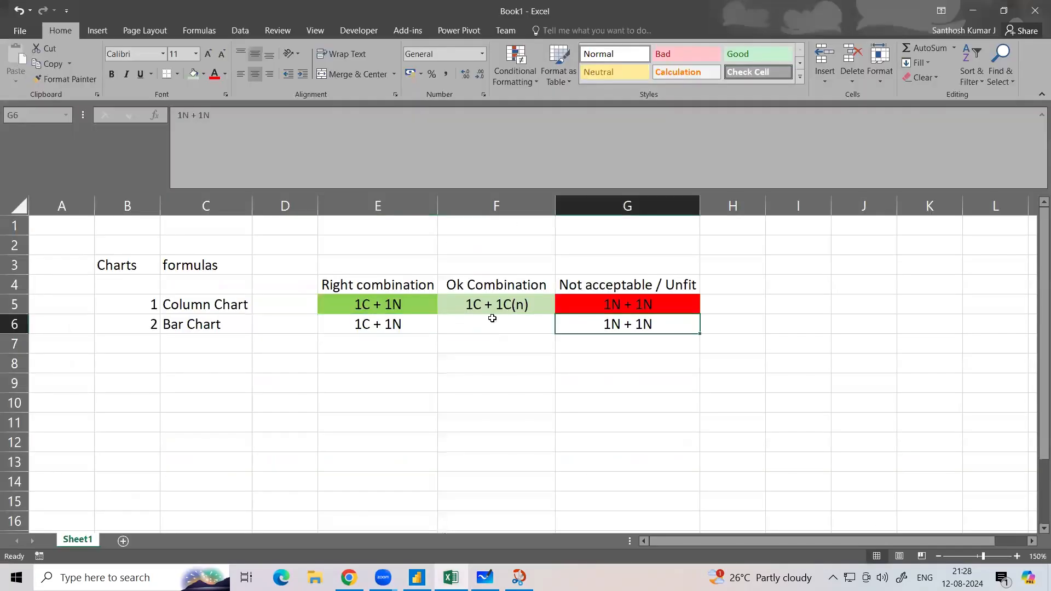
key(alt+Tab)
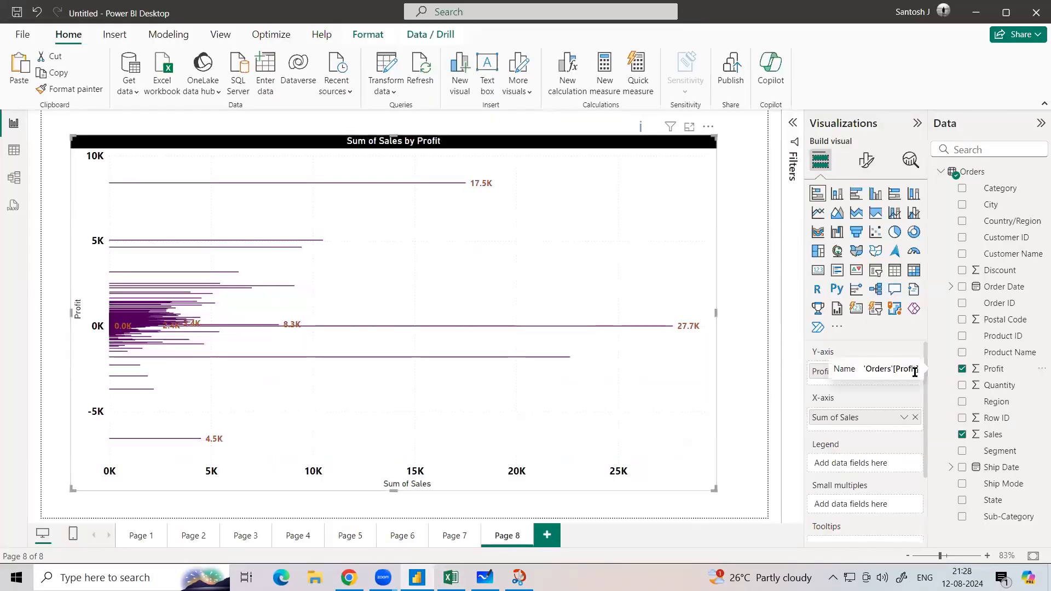
- Put Sub-Category back on the bar chart's Y-axis in place of Profit, and replace Sales with Customer Name on the X-axis
click(915, 372)
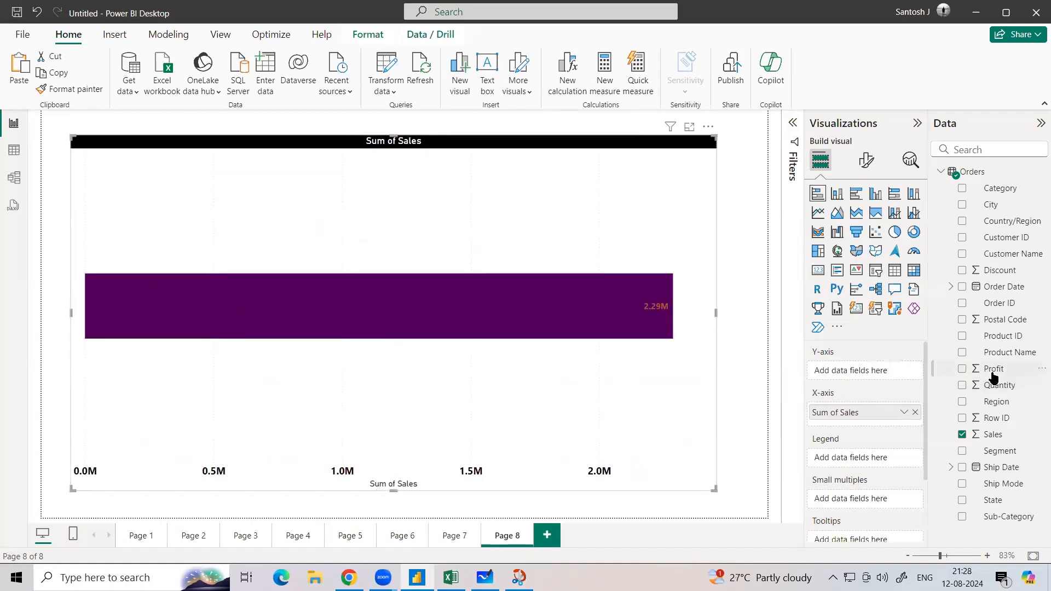
drag(994, 518, 810, 372)
click(915, 418)
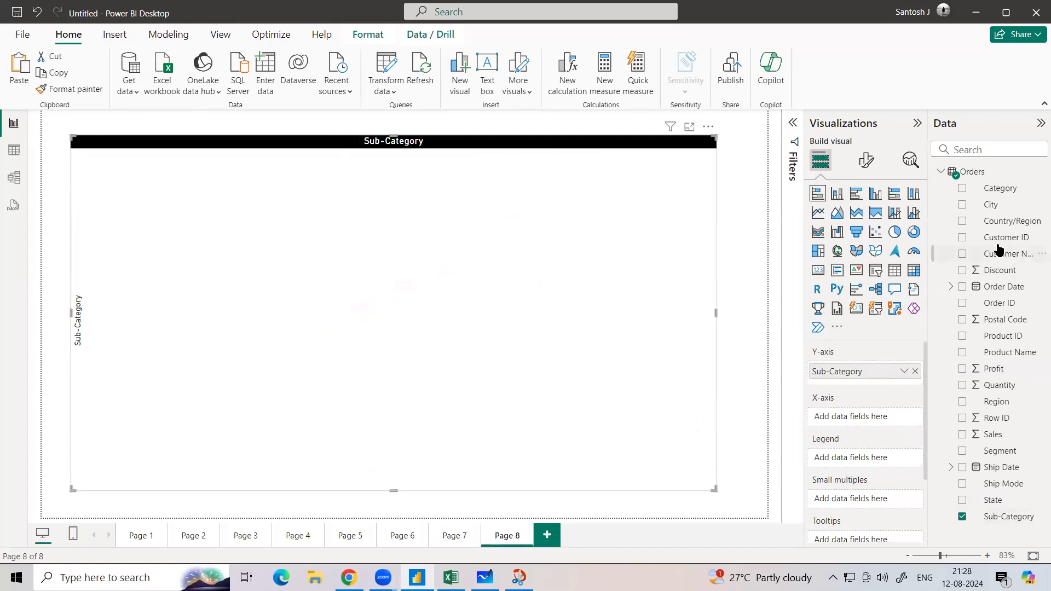
drag(997, 253, 859, 426)
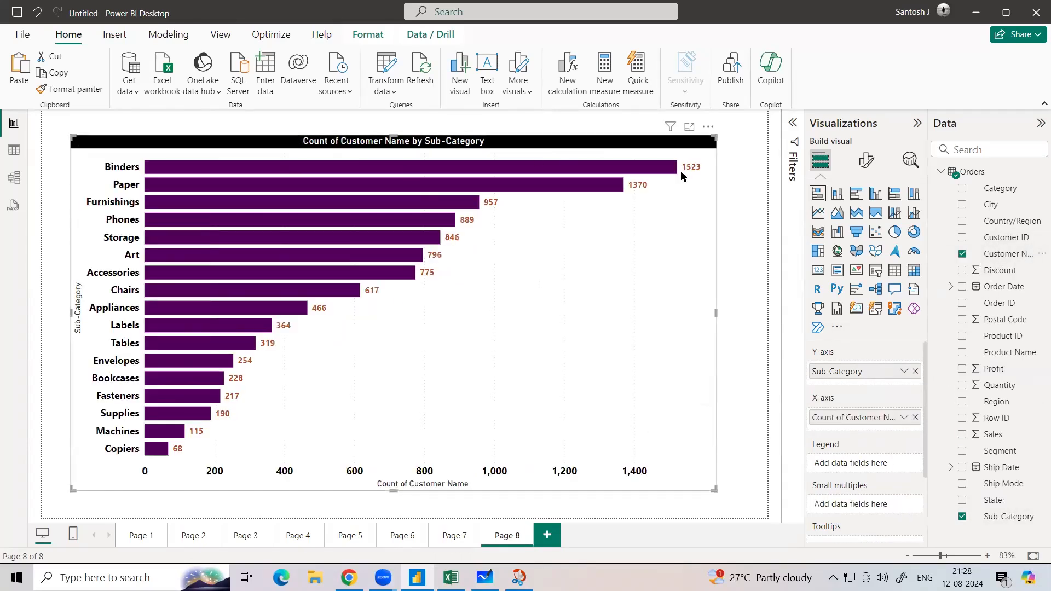
- Switch to Excel and copy the column chart's OK combination from F5, with its pale green fill, to F6 for the bar chart
key(alt+Tab)
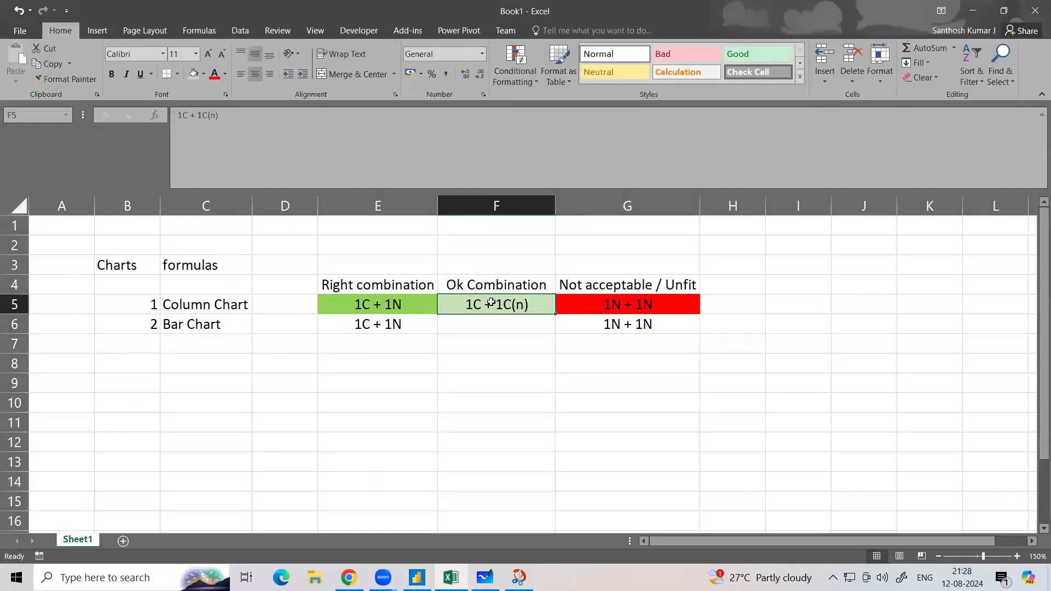
key(ctrl+c)
key(Down)
key(ctrl+v)
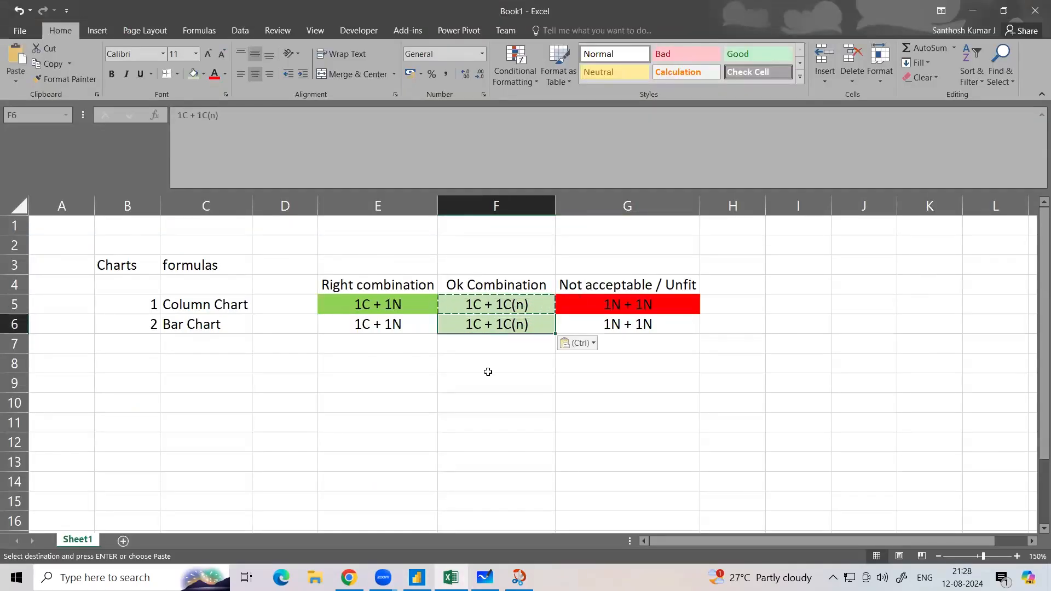
click(489, 371)
- Copy the green right combination 1C + 1N from E5 to E6 for the bar chart
click(400, 303)
key(ctrl+c)
click(393, 324)
key(ctrl+v)
key(Escape)
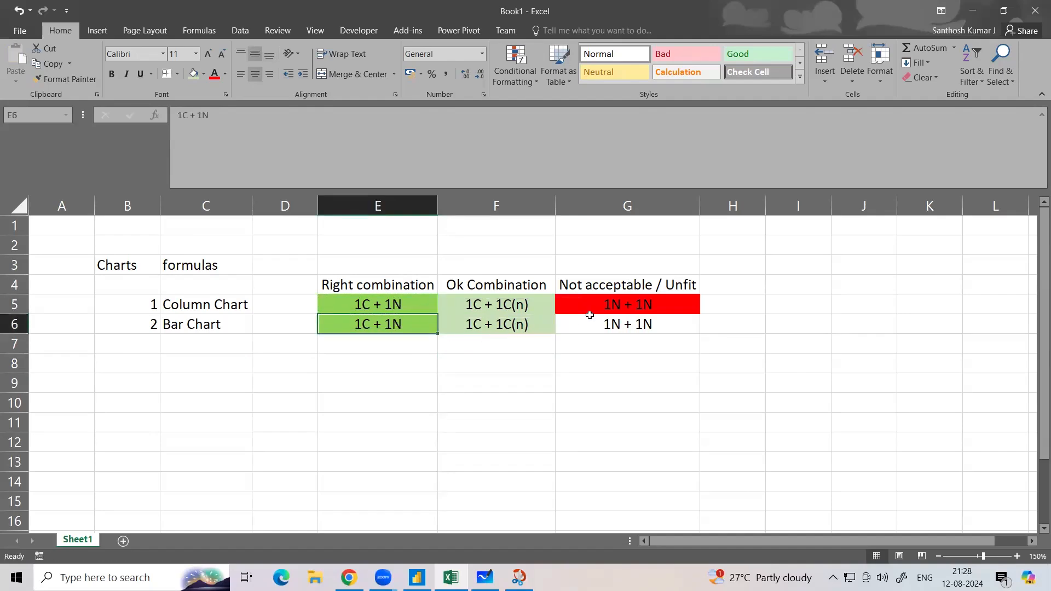
- Apply the red formatting of the unfit combination in G5 to the bar chart's entry in G6
click(589, 315)
click(590, 305)
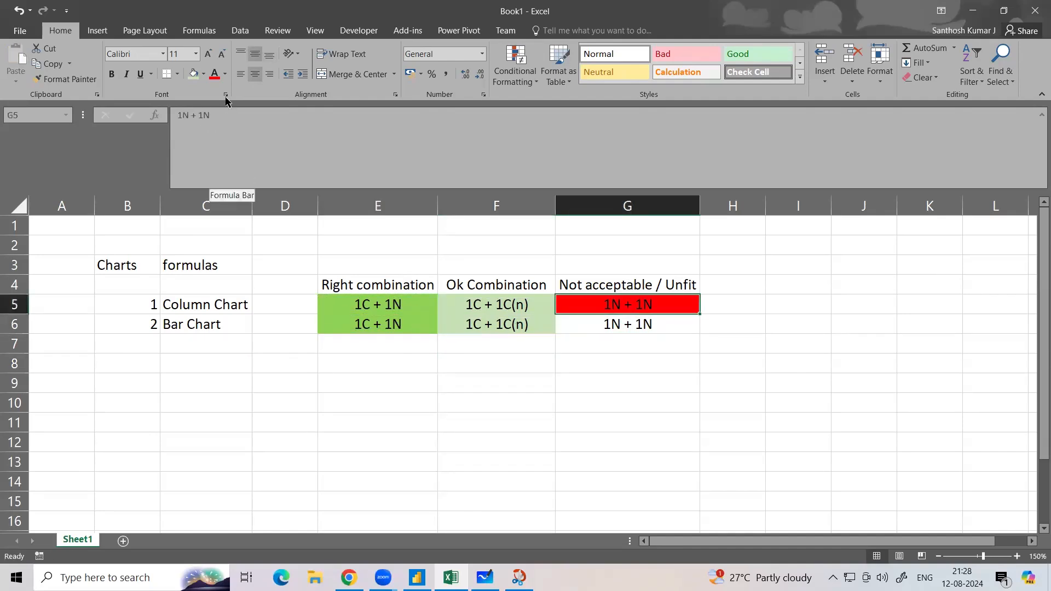
click(65, 79)
click(598, 326)
click(591, 382)
- Review the right, unfit and OK combinations of the column and bar charts in E5:G6
drag(394, 303, 391, 324)
click(607, 311)
drag(607, 311, 607, 325)
click(606, 402)
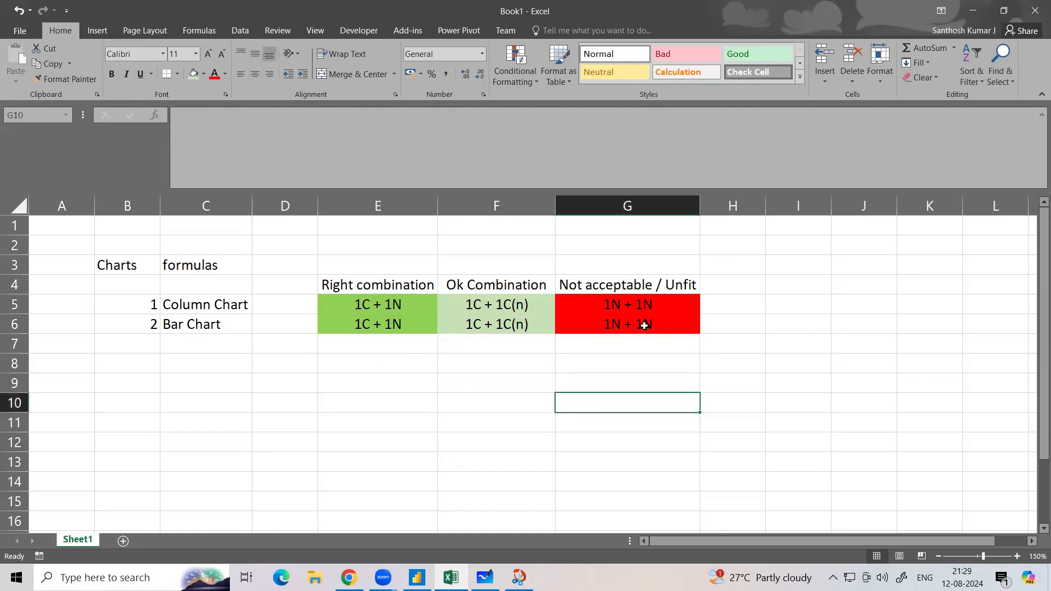
drag(496, 305, 493, 326)
click(488, 377)
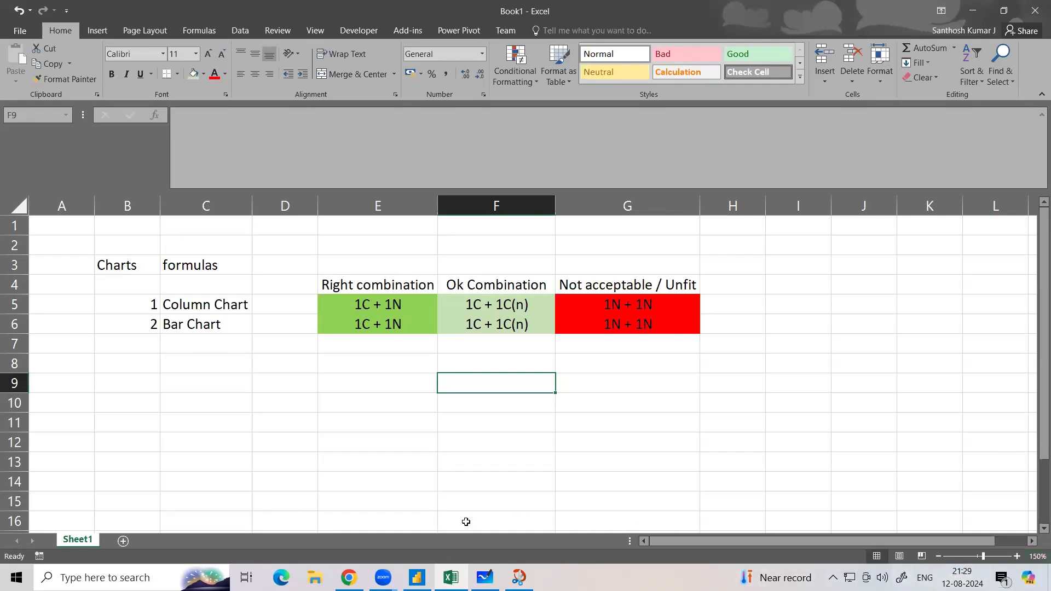
- Switch to Power BI, copy the Page 3 Sales by Region bar chart onto a new Page 9, and convert it to a stacked column chart
click(422, 575)
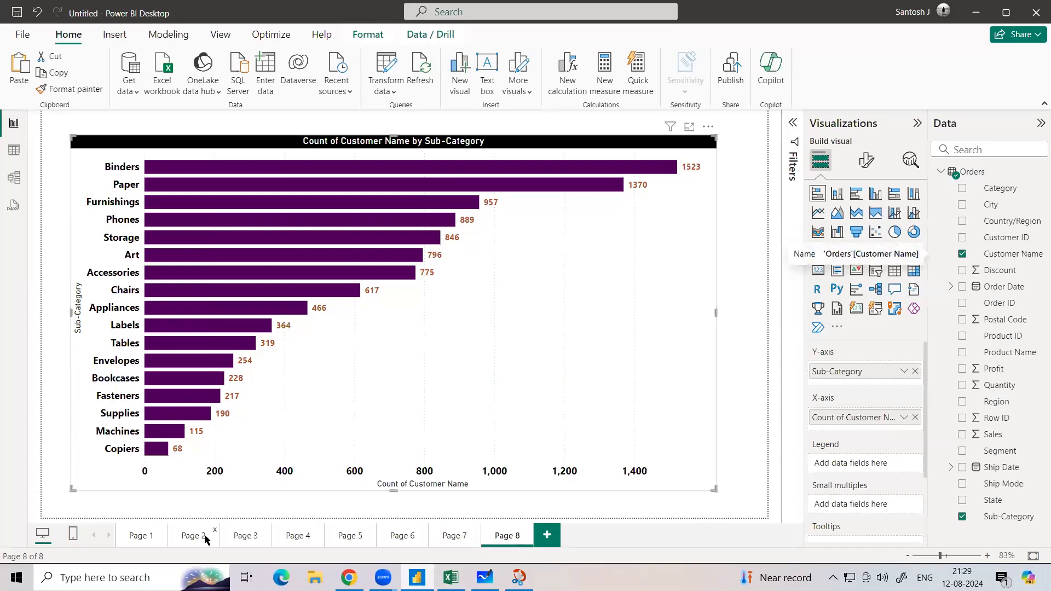
click(206, 537)
click(239, 531)
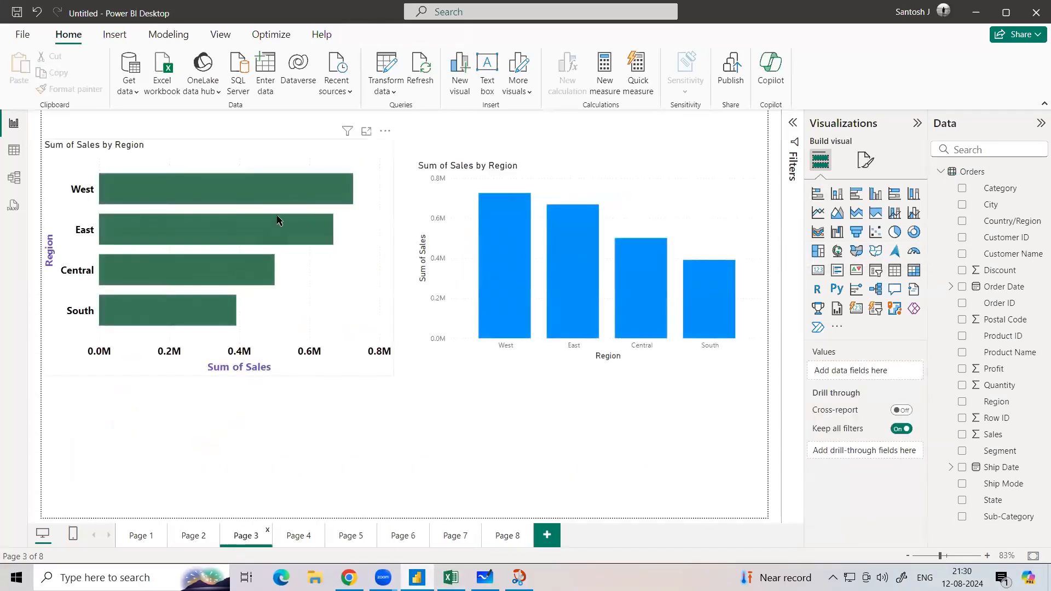
click(323, 155)
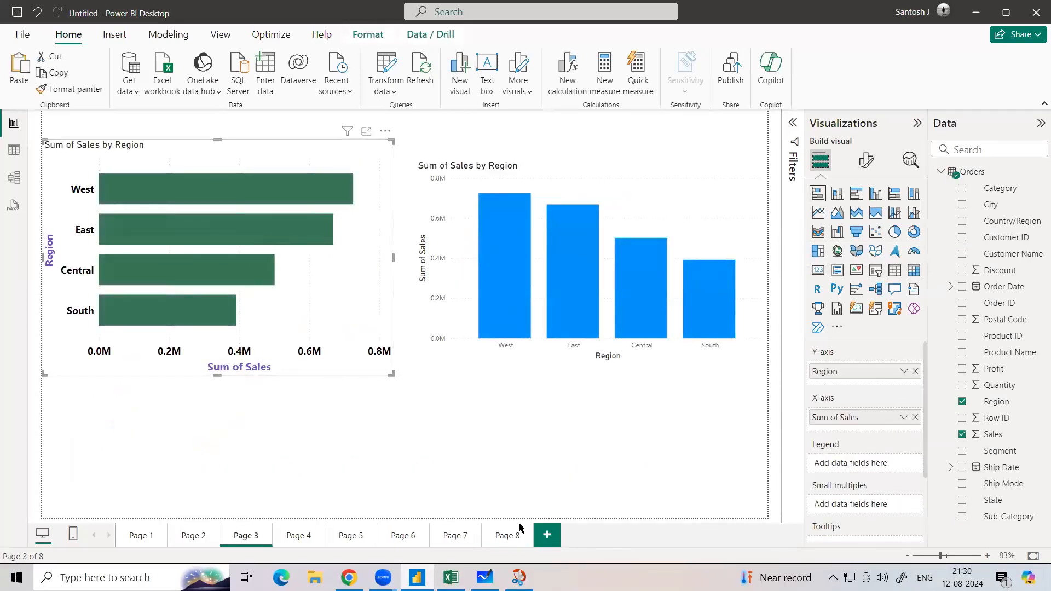
click(547, 534)
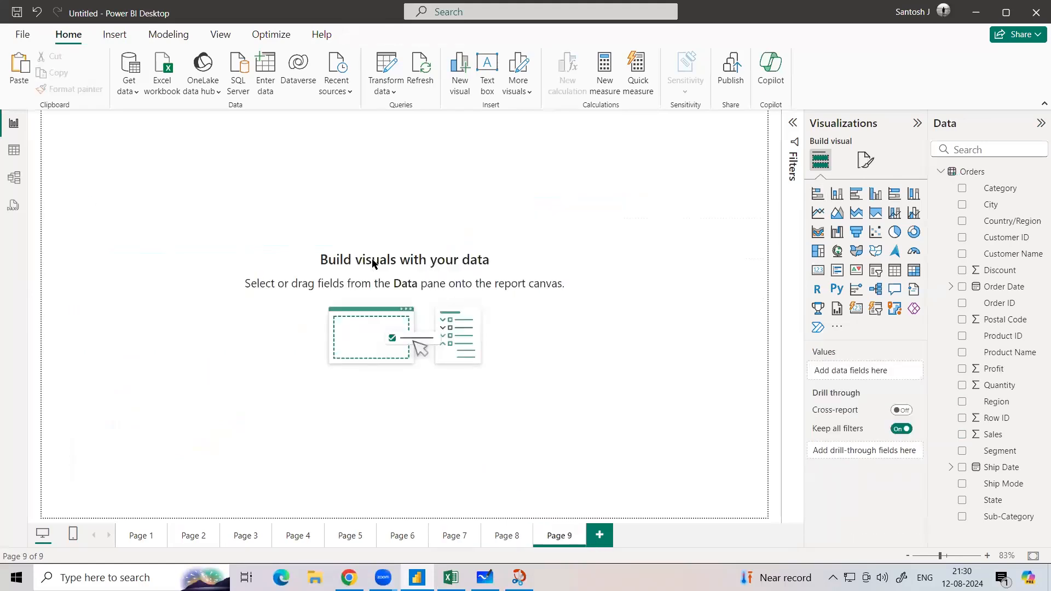
key(ctrl+v)
click(838, 196)
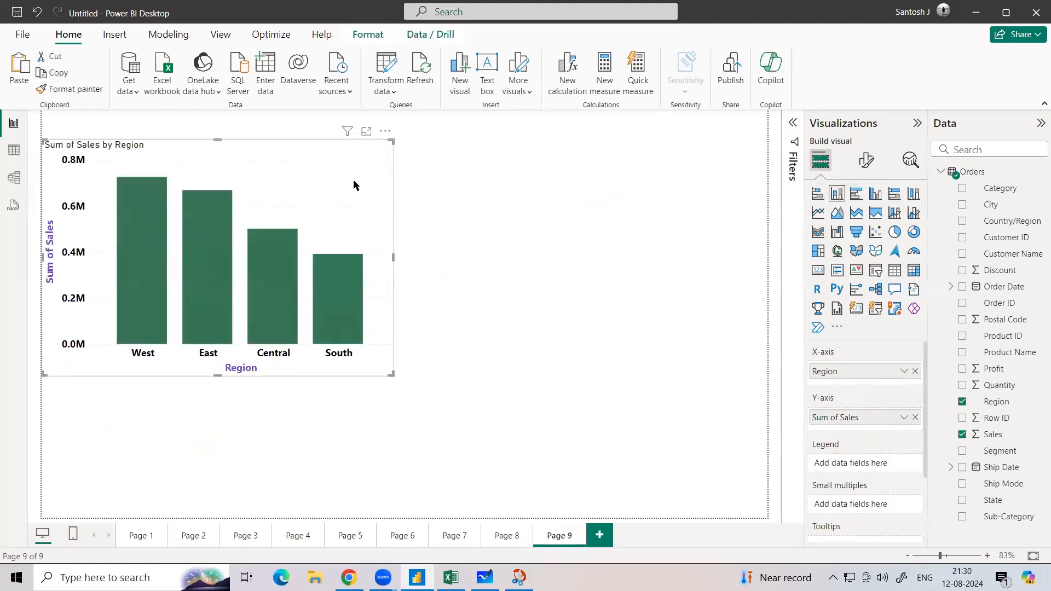
- Turn on data labels for the Page 9 column chart and format their values in black Segoe UI Bold, size 12
click(867, 160)
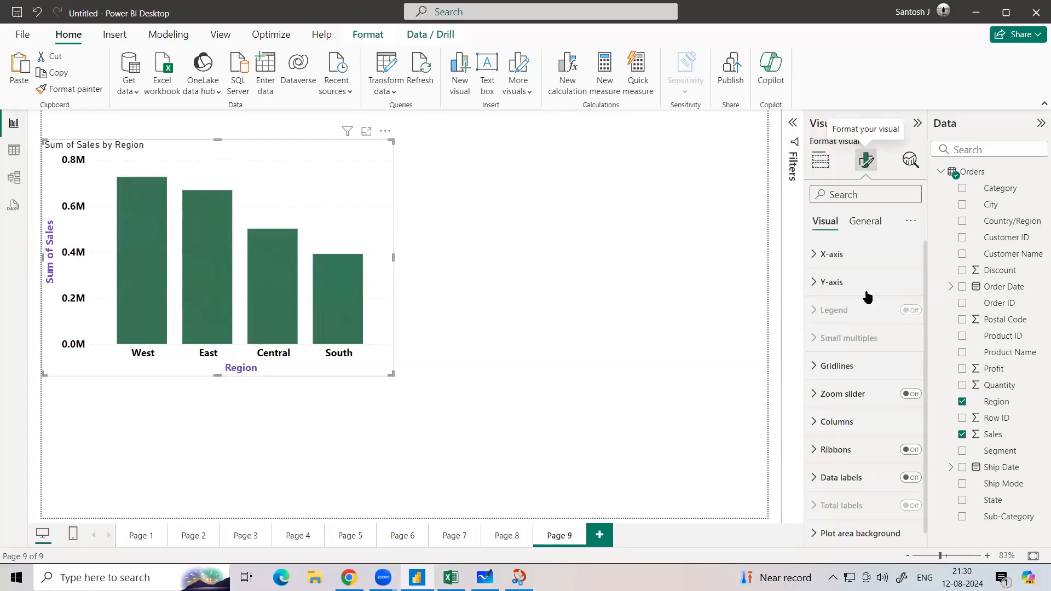
click(910, 478)
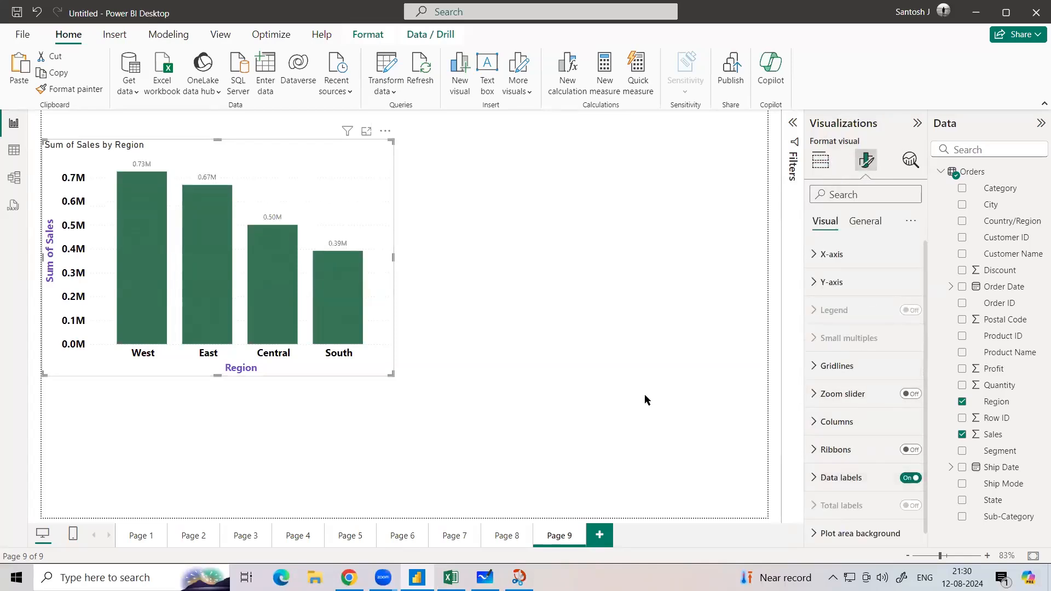
click(815, 478)
click(848, 342)
click(861, 305)
scroll(868, 462, down, 3)
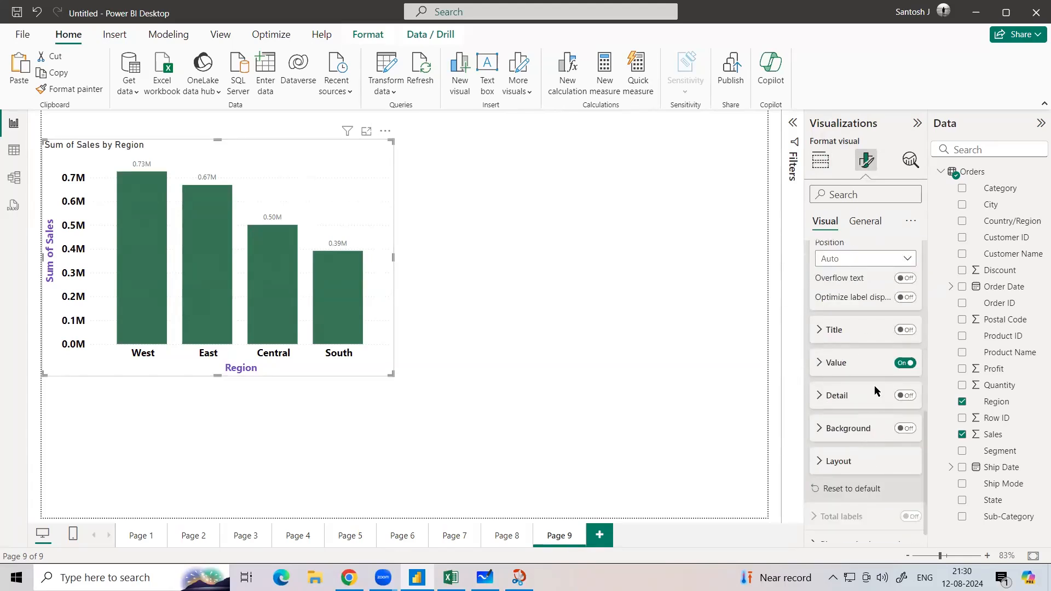
click(826, 367)
click(909, 441)
click(910, 441)
click(910, 441)
click(843, 501)
click(870, 440)
click(865, 445)
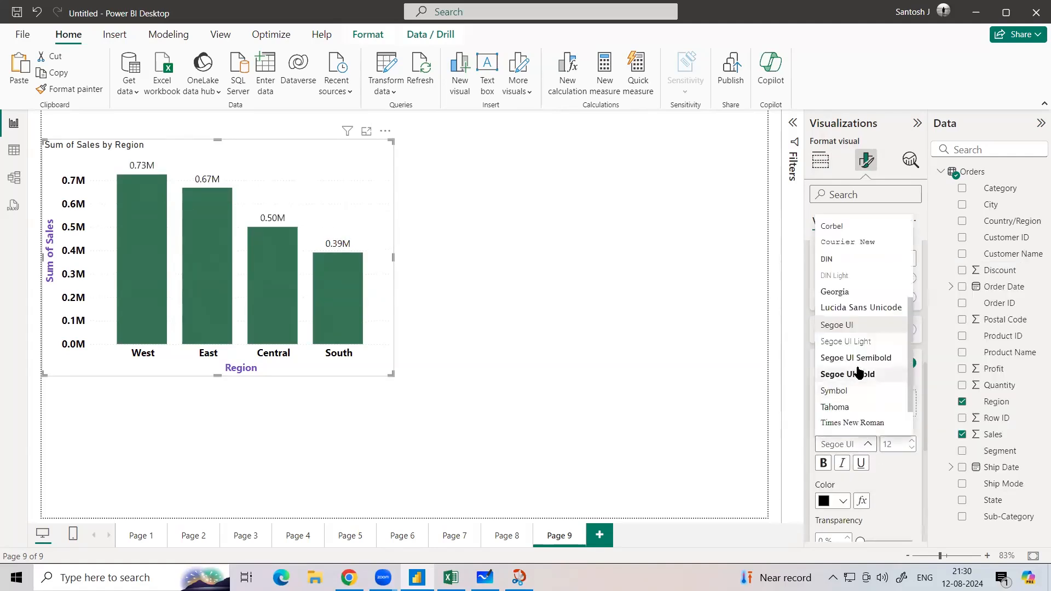
click(847, 374)
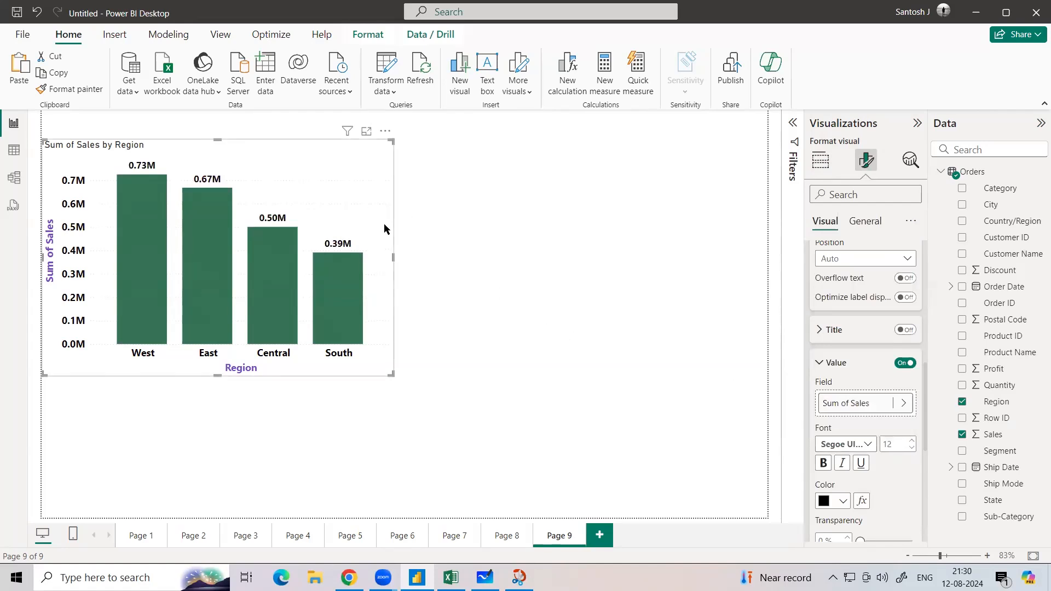
- Duplicate the Sales by Region column chart on Page 9 and arrange the two copies side by side
key(ctrl+c)
key(ctrl+v)
drag(343, 196, 730, 187)
drag(416, 373, 426, 360)
drag(360, 169, 363, 162)
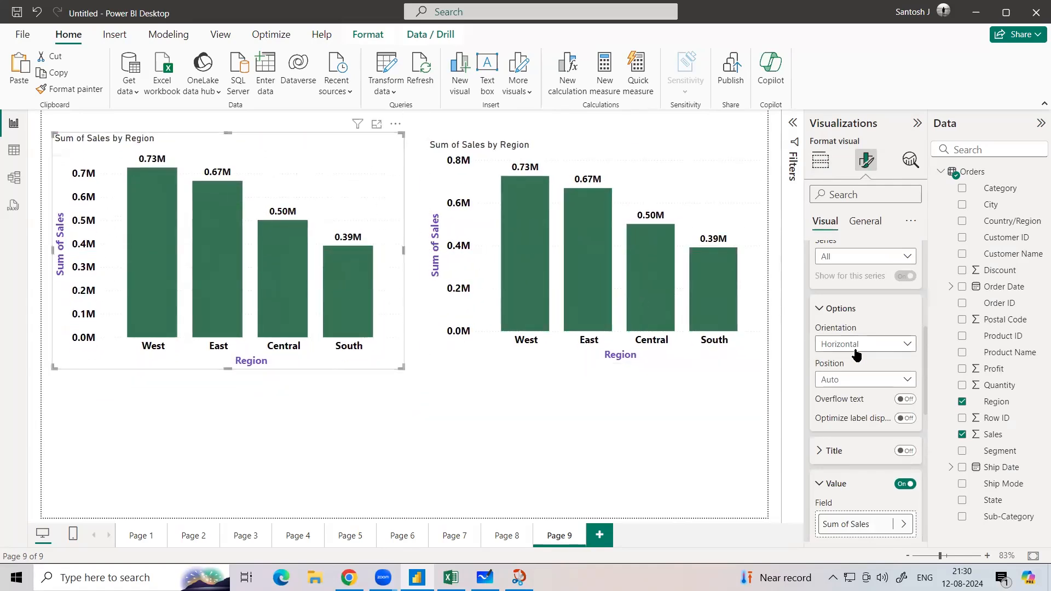
- Replace Region with Category on the X-axis of the left column chart
scroll(845, 308, up, 5)
click(820, 159)
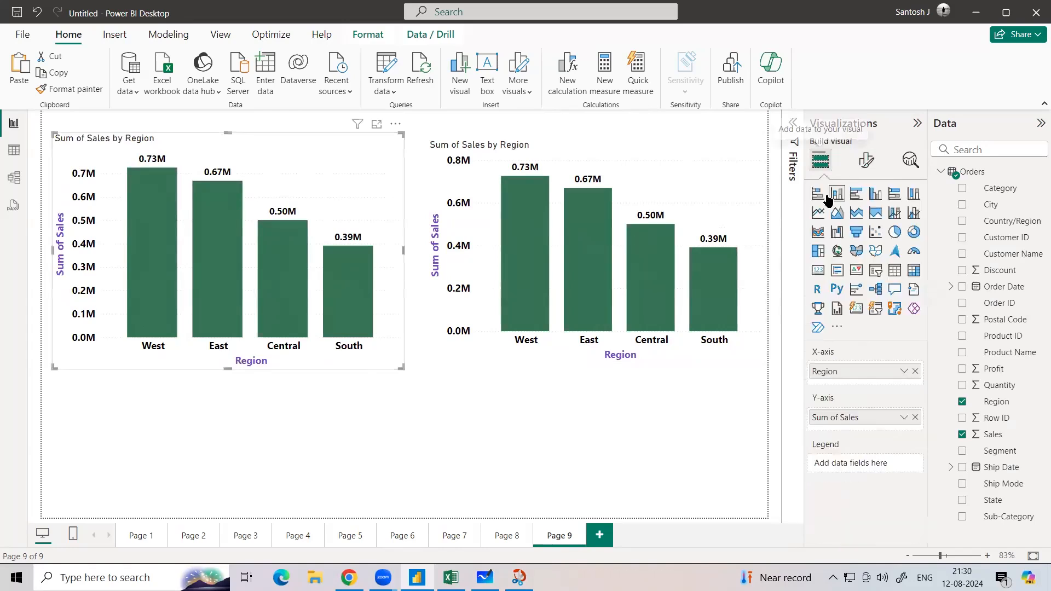
click(914, 371)
drag(991, 191, 861, 376)
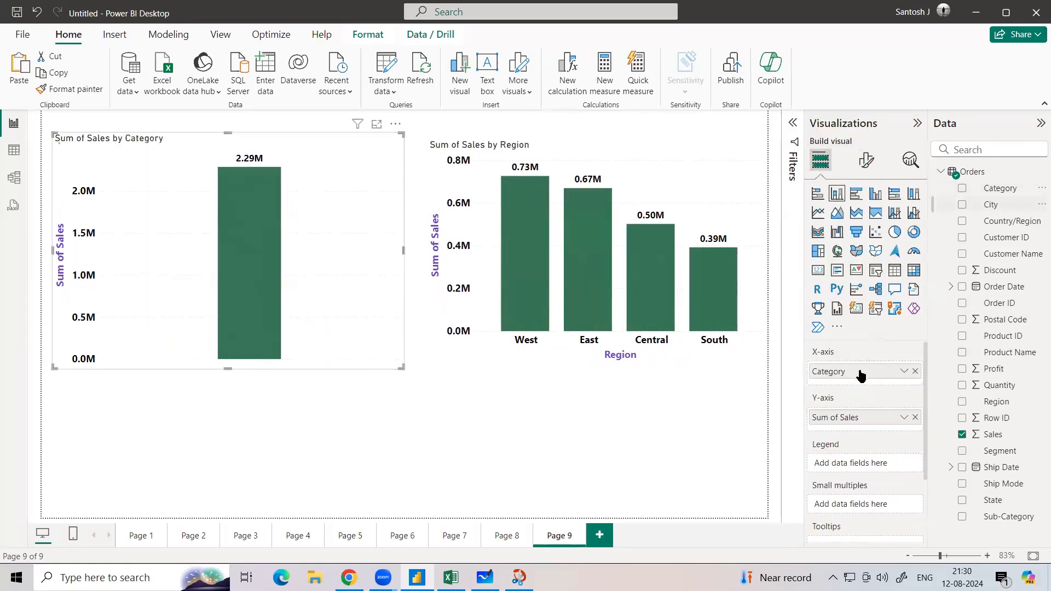
- Color the columns of the Sales by Category chart dark purple and move the chart slightly up the page
click(866, 162)
click(836, 422)
scroll(834, 364, down, 3)
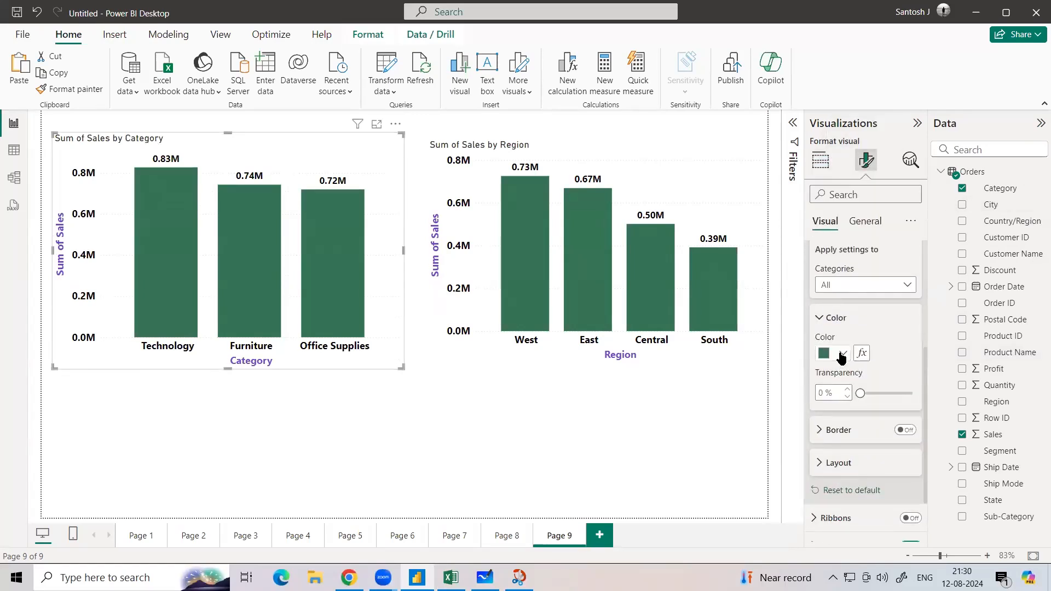
click(844, 353)
click(883, 294)
click(642, 469)
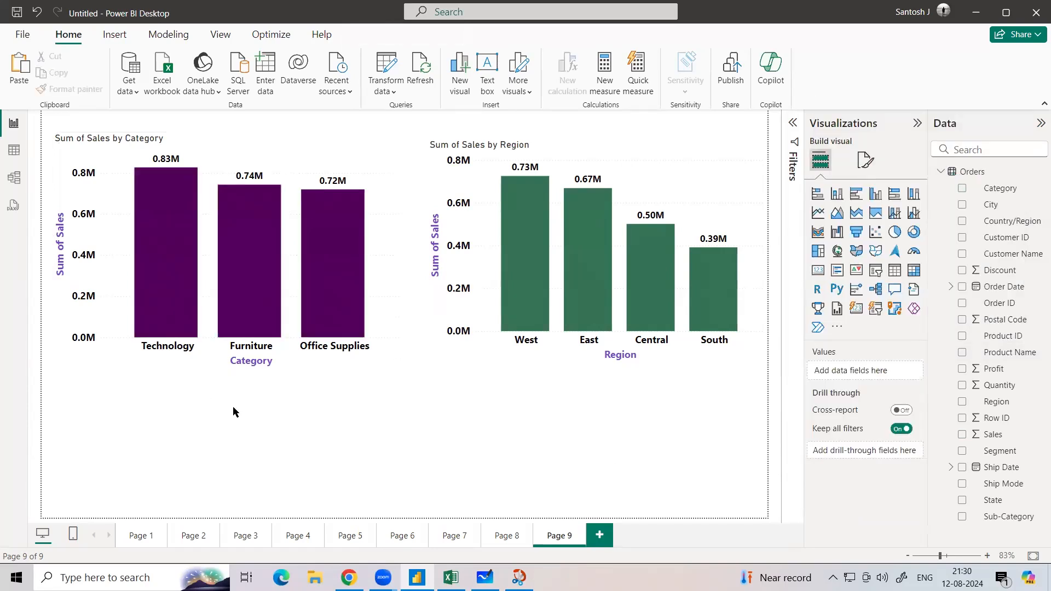
click(382, 294)
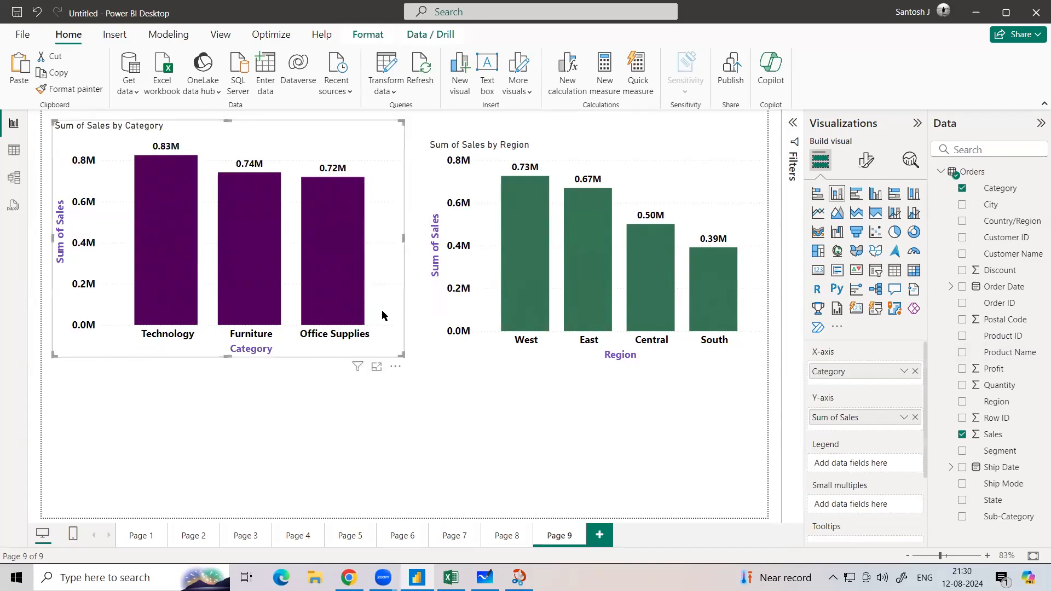
click(369, 419)
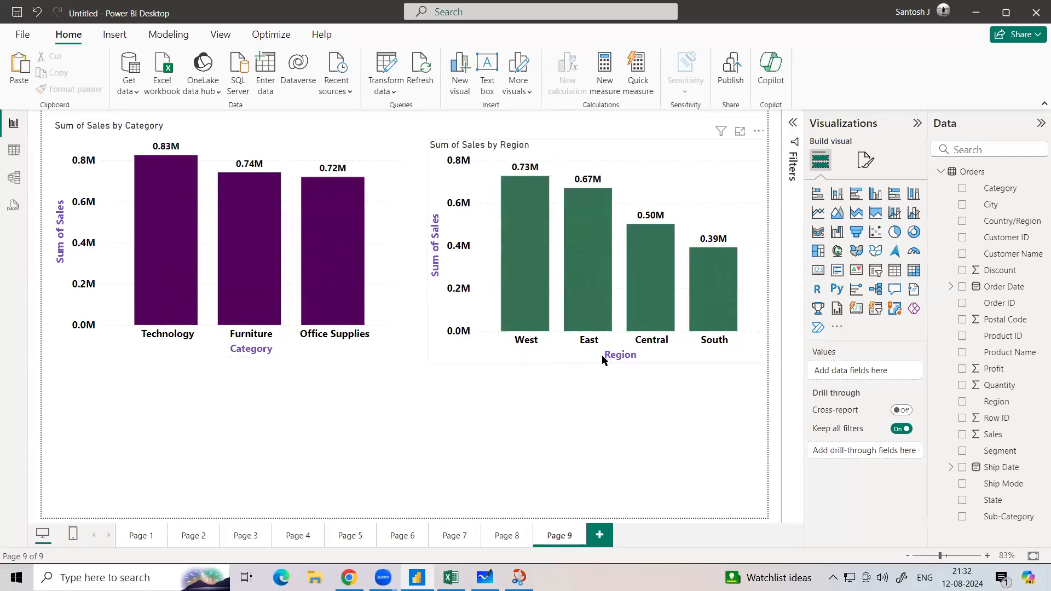
- Cross-highlight the Sales by Region chart with the Technology column, clear the selection, and highlight by Technology again to compare the regions
mouse_move(181, 235)
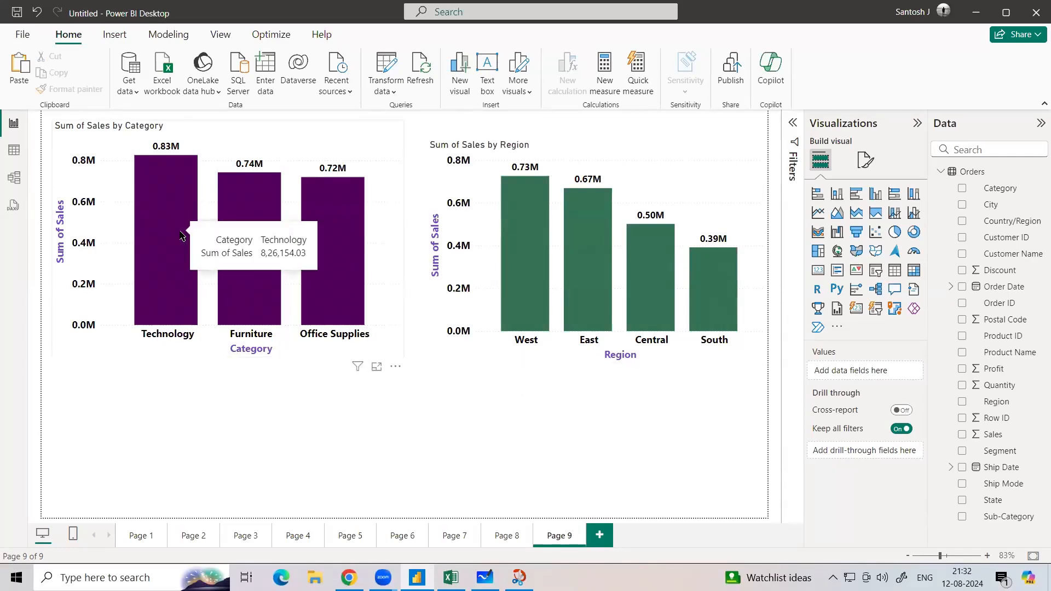
click(181, 235)
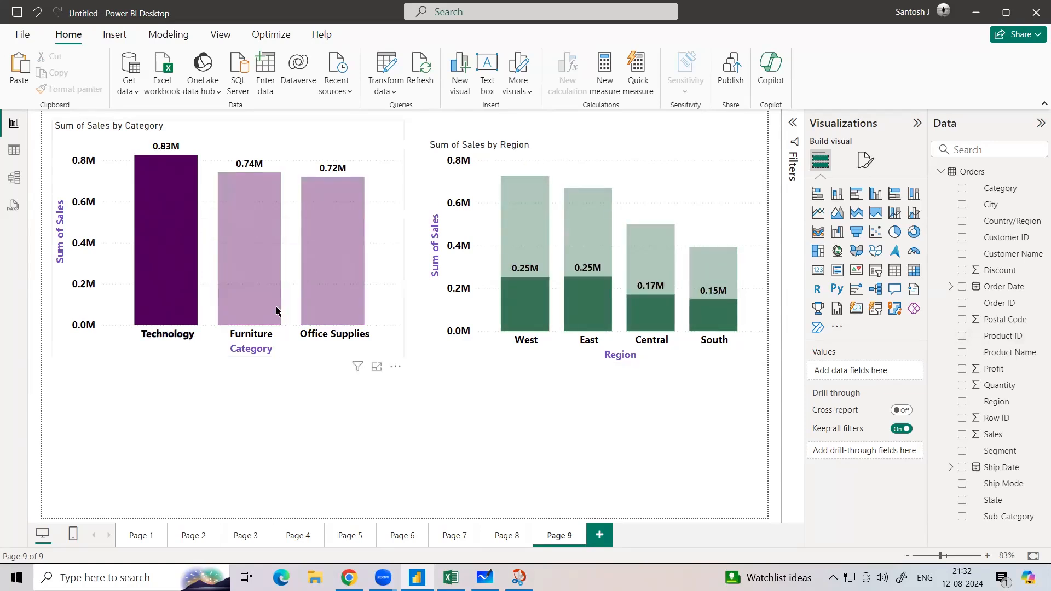
mouse_move(527, 309)
mouse_move(729, 312)
click(211, 252)
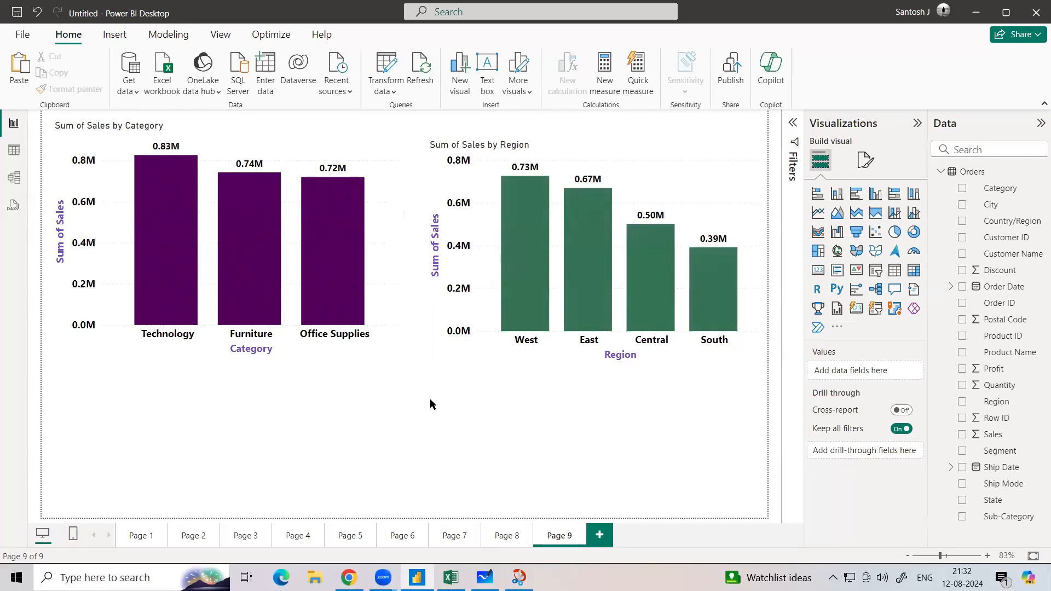
click(150, 305)
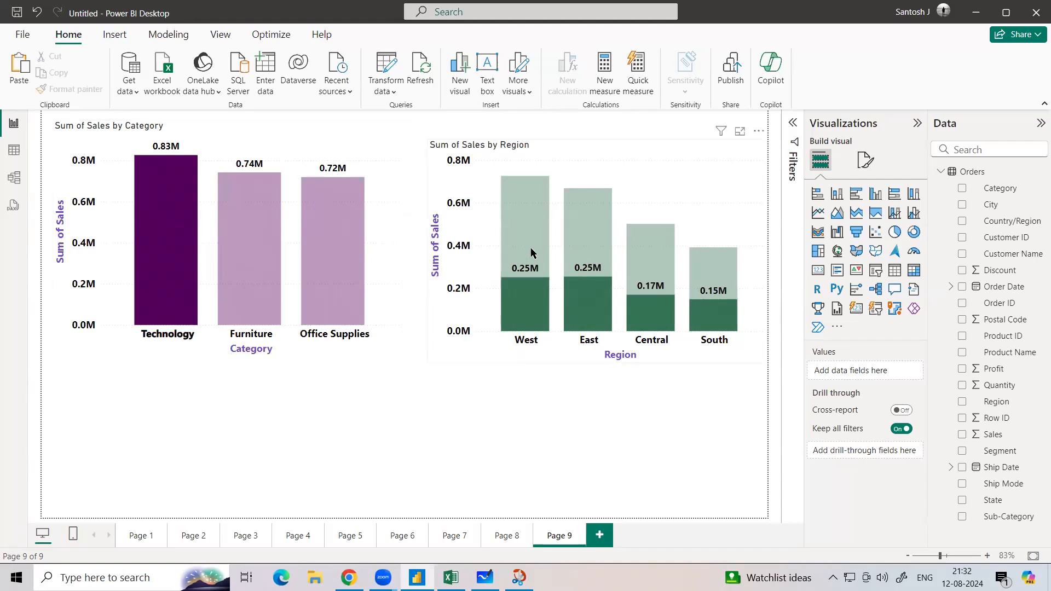
- Cross-highlight the Sales by Region chart with the Furniture column and with the Office Supplies column to compare the regions
mouse_move(529, 270)
mouse_move(590, 283)
click(242, 197)
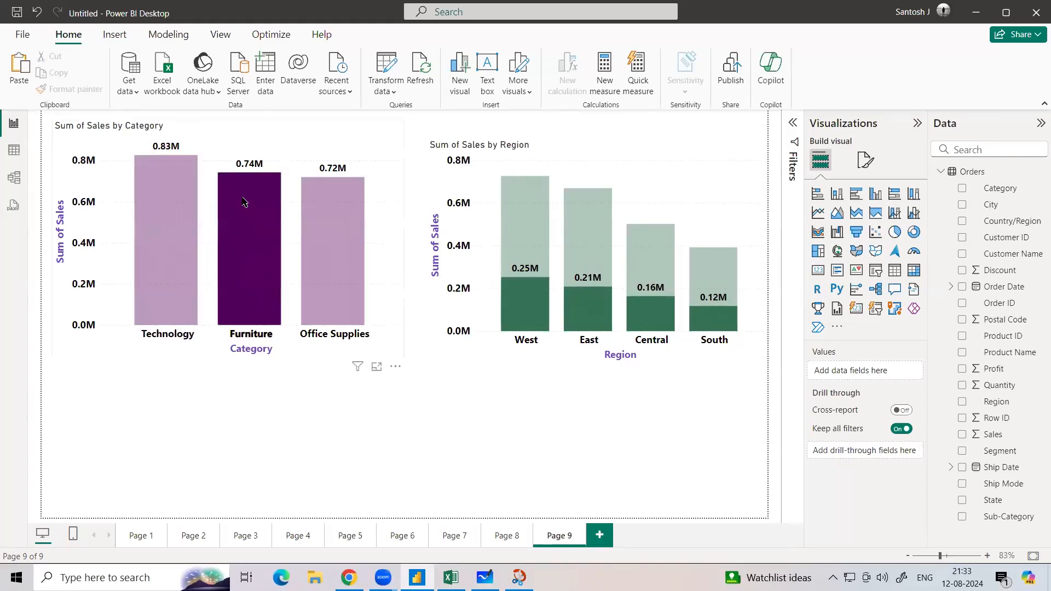
click(327, 259)
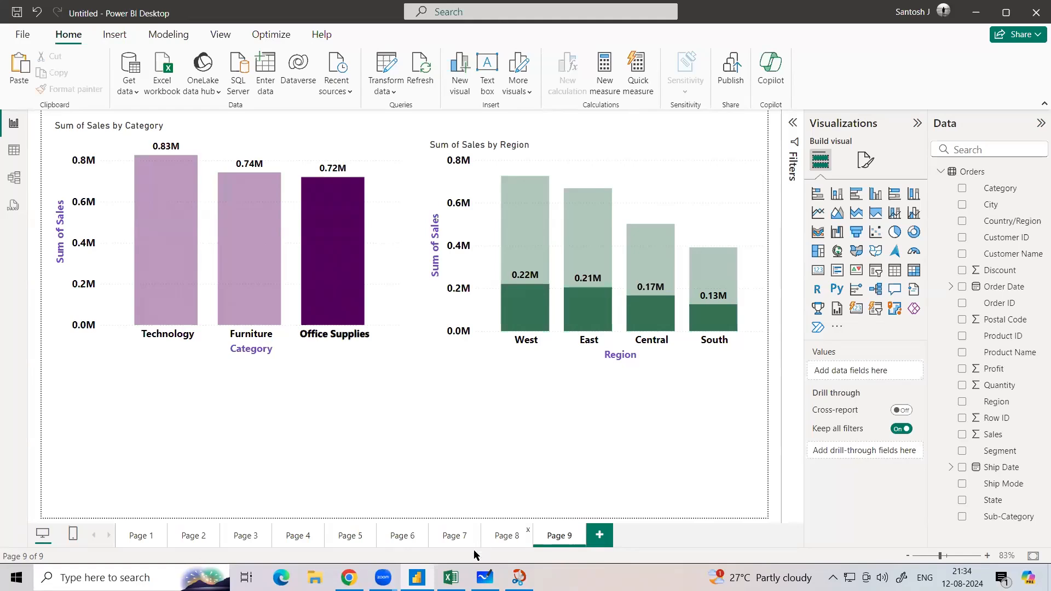
- Switch to Excel and add chart number 3, "Stacked Column Chart", in row 7 below Bar Chart
click(451, 578)
click(142, 350)
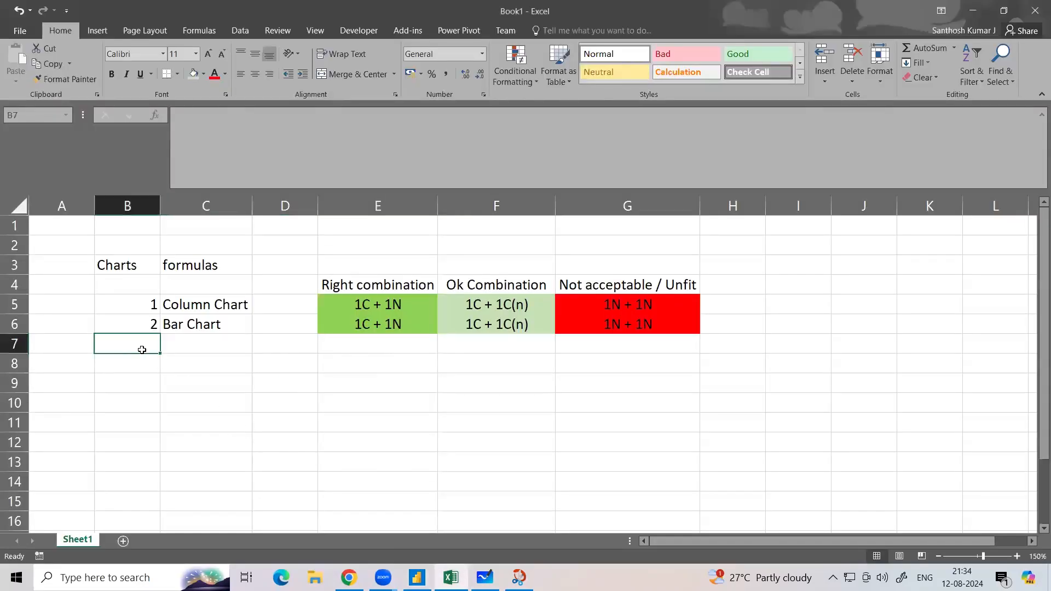
text(3)
click(167, 346)
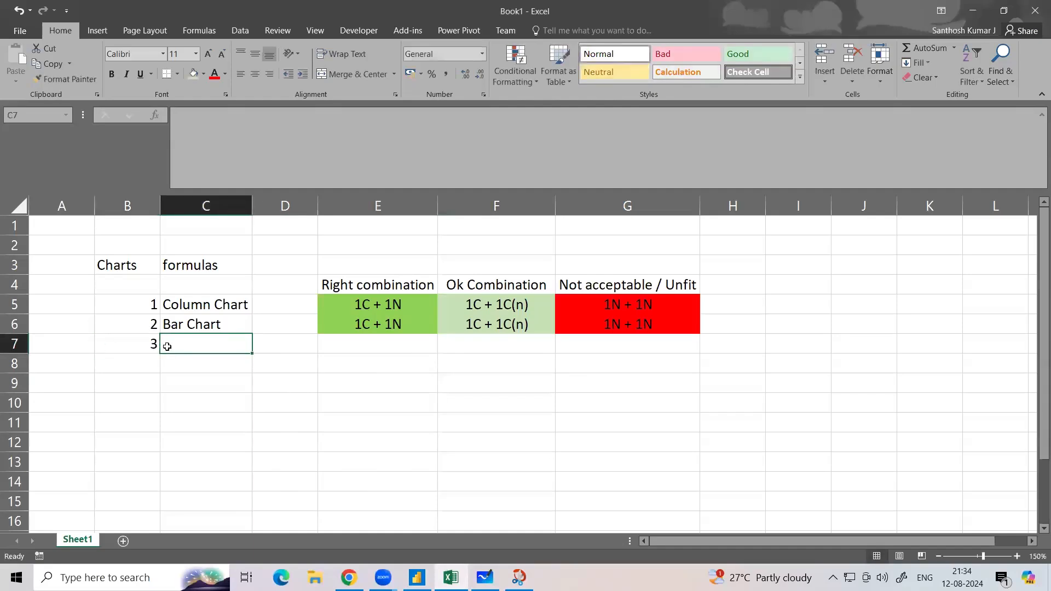
text(Stac)
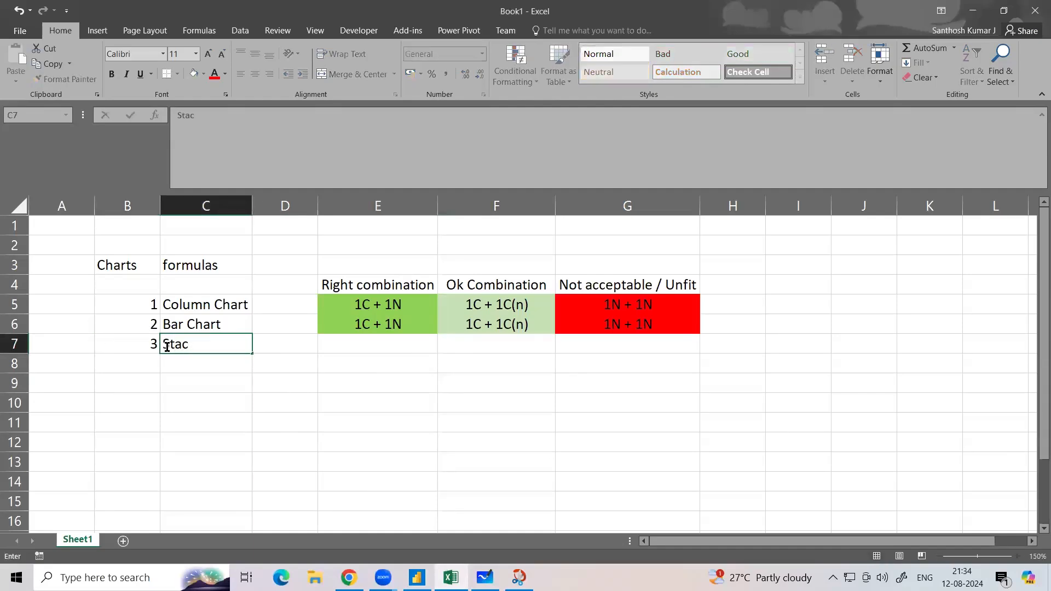
text(ked Column C)
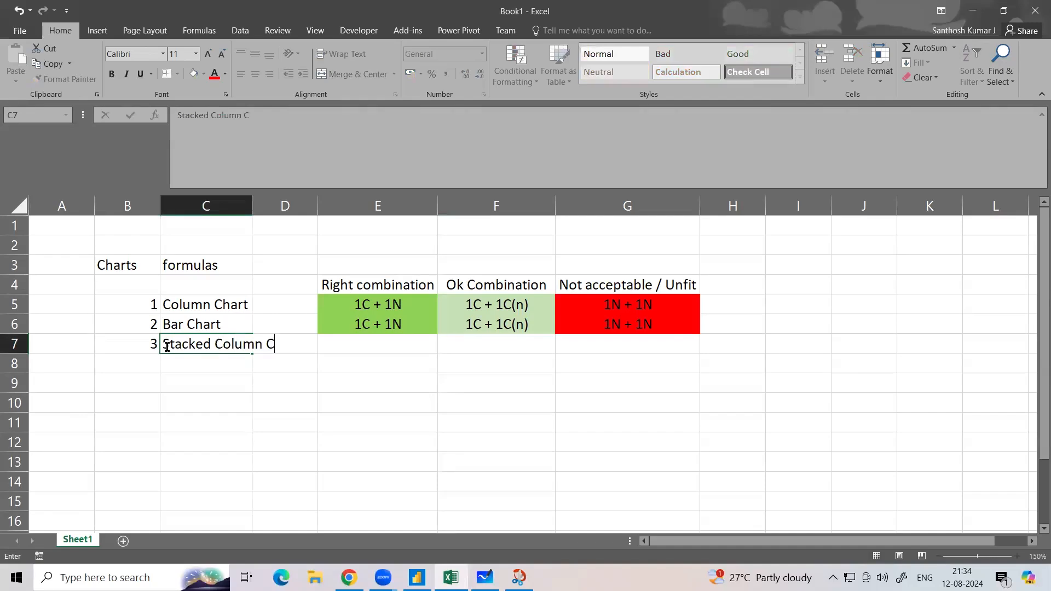
text(hart)
- Autofit the width of column C to its longest chart name
click(206, 205)
double_click(252, 205)
click(308, 390)
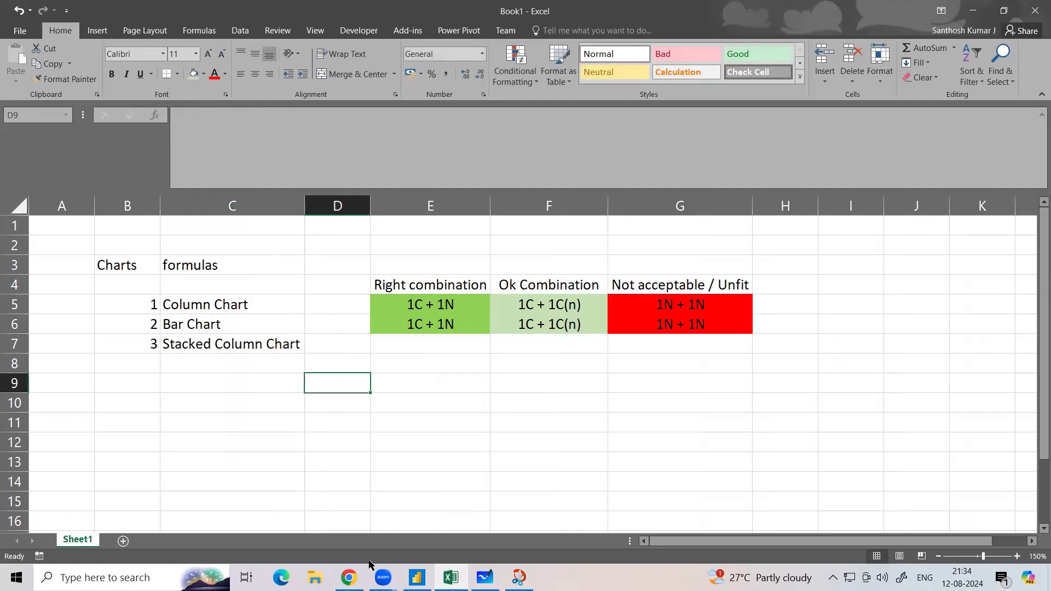
- Switch to Power BI and cross-highlight the Sales by Region chart with the Technology column
click(418, 578)
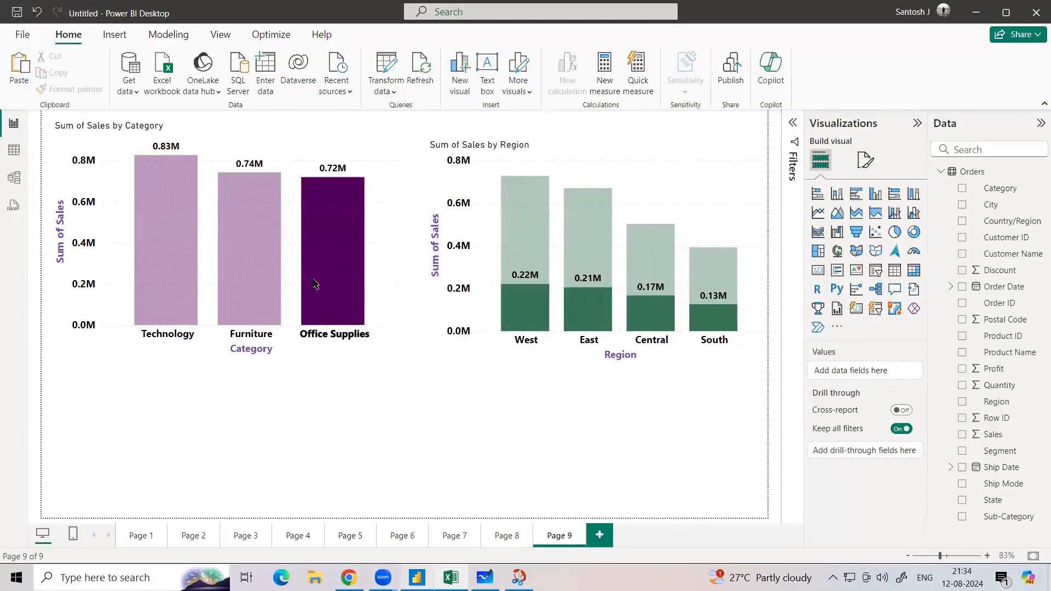
click(194, 273)
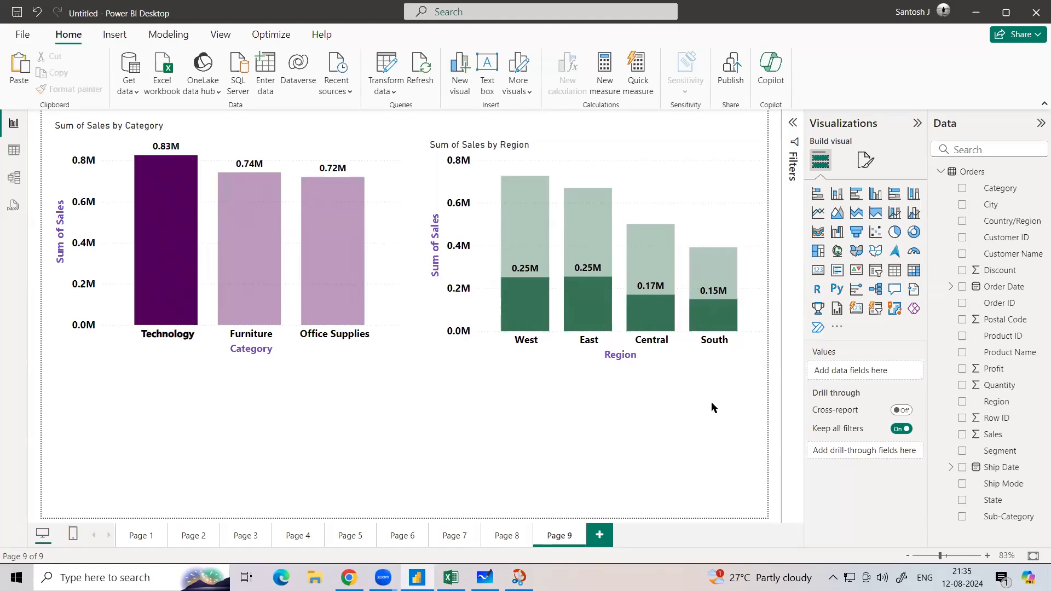
- Build a stacked column chart on a new page from an enlarged copy of the Sales by Category chart, with Region as legend
click(392, 211)
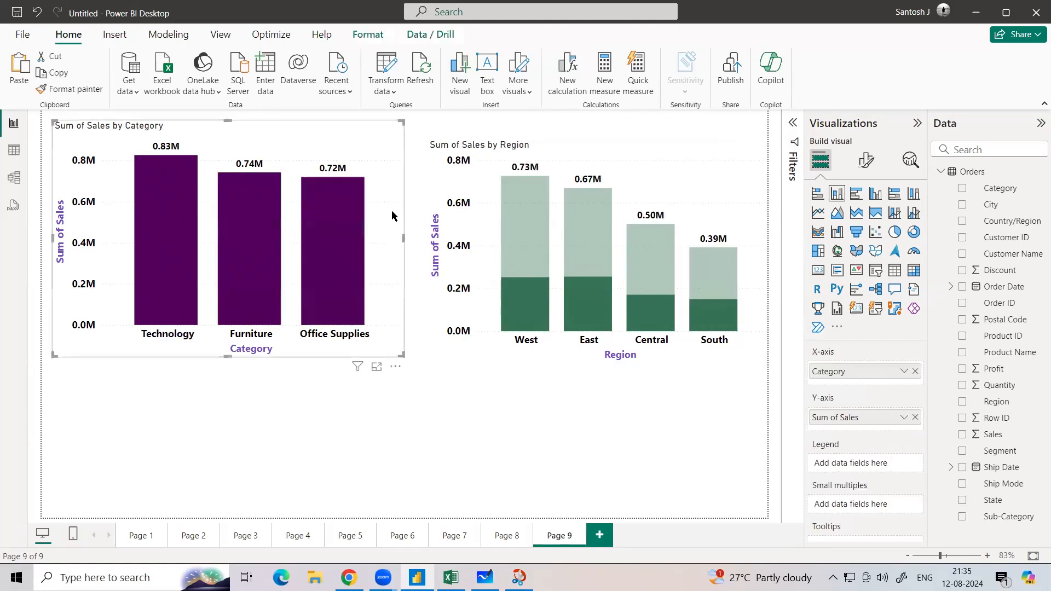
click(600, 535)
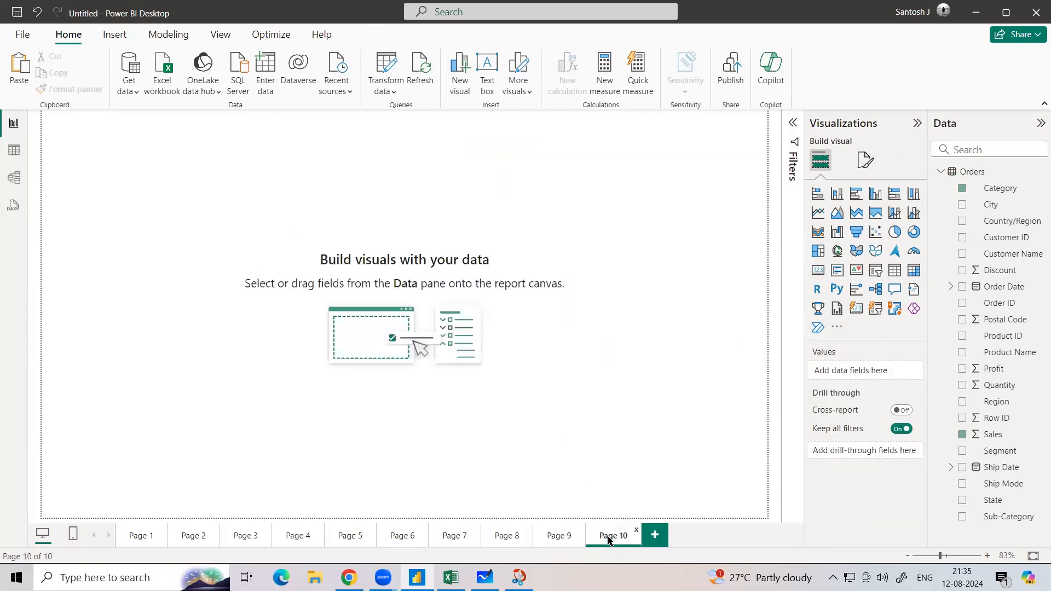
key(ctrl+v)
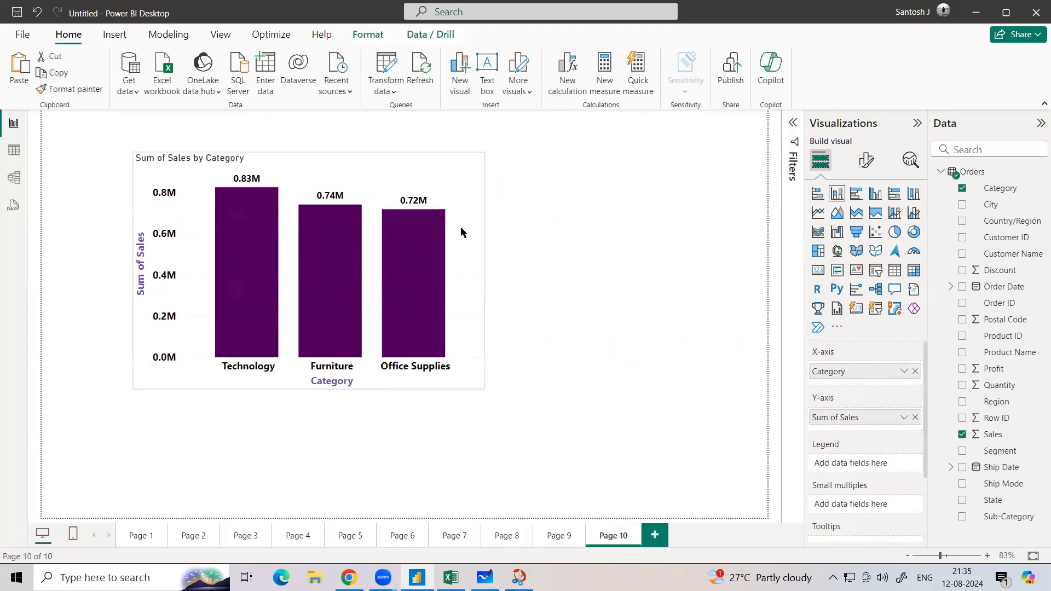
drag(486, 388, 610, 436)
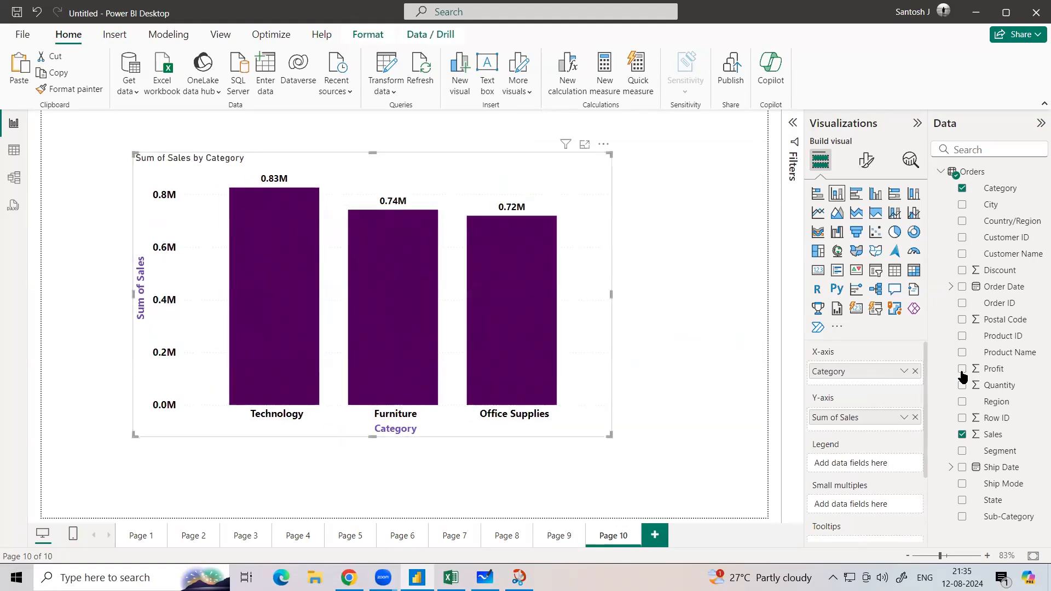
drag(997, 403, 875, 462)
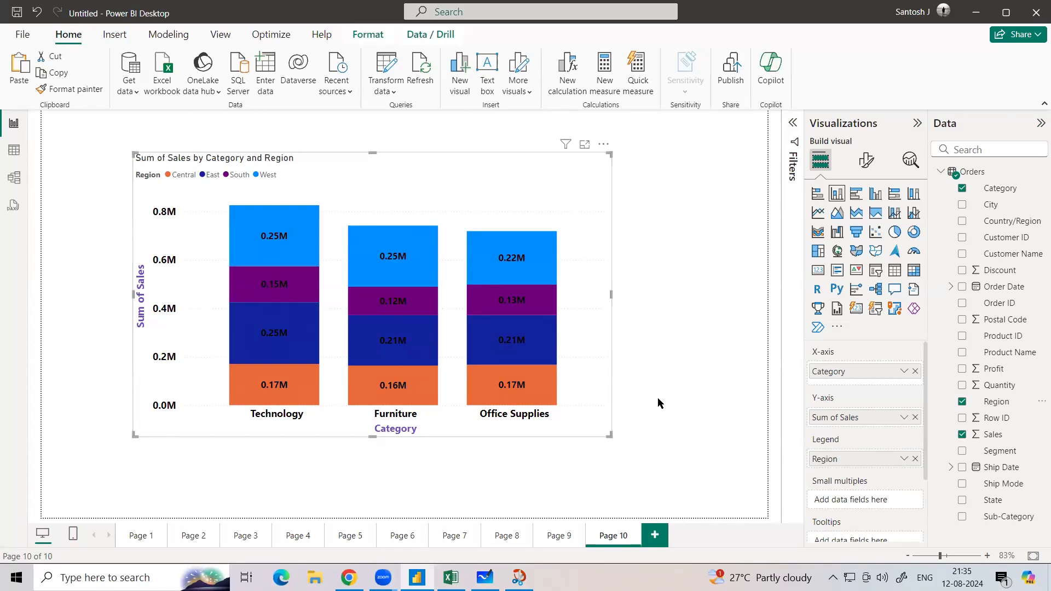
- Switch to Excel and examine the combination cells of the Stacked Column Chart row
click(451, 578)
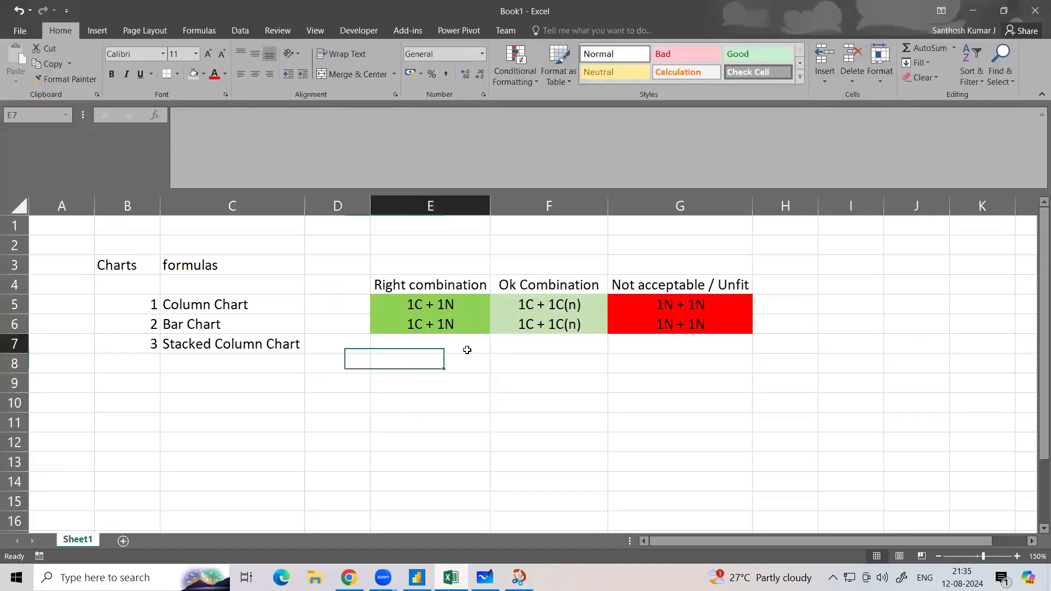
click(599, 345)
click(610, 343)
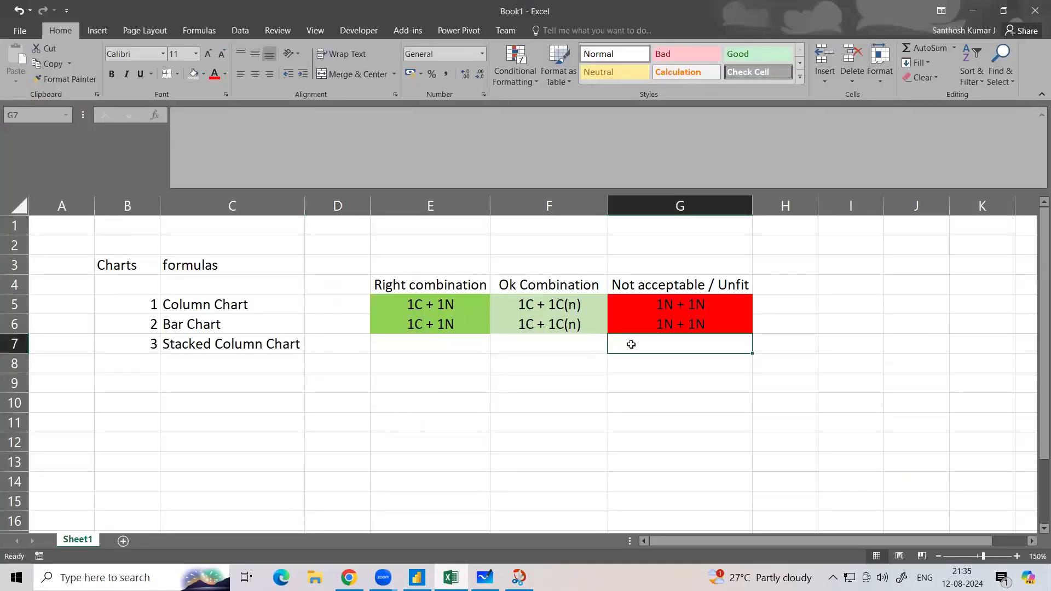
click(578, 350)
click(406, 361)
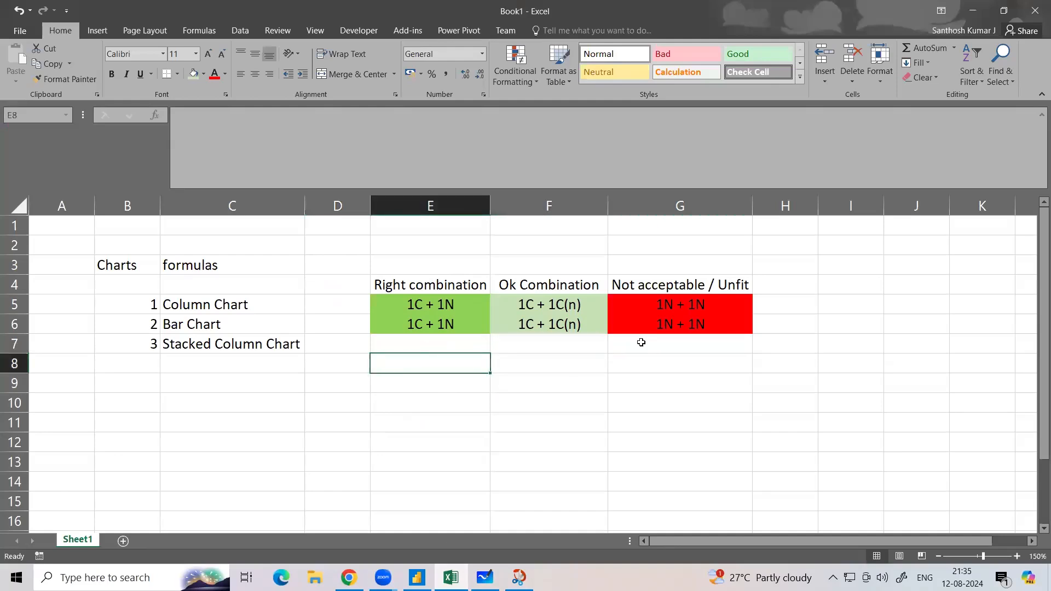
click(641, 342)
click(588, 343)
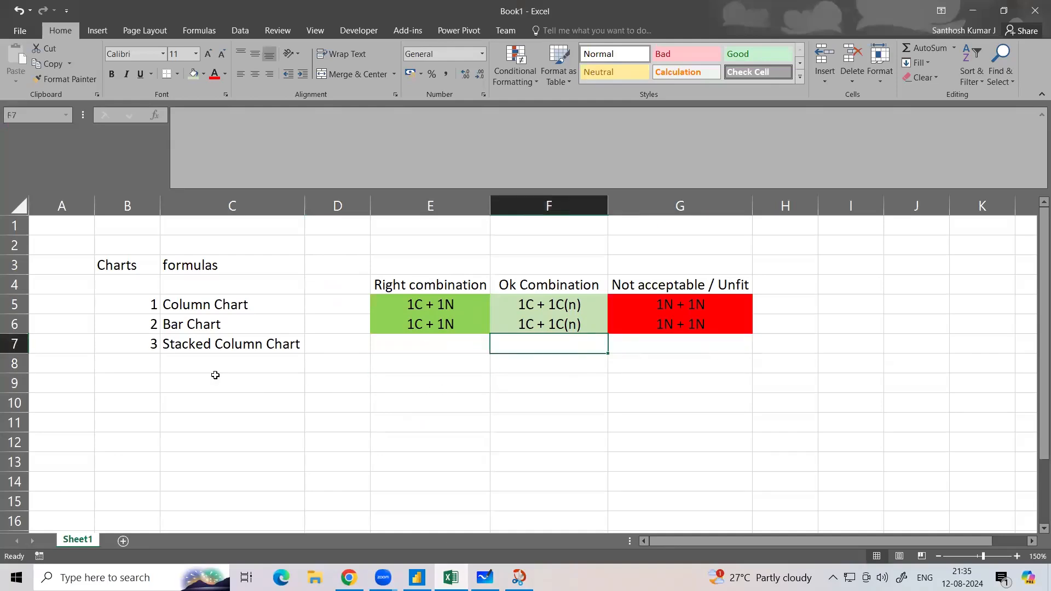
click(213, 372)
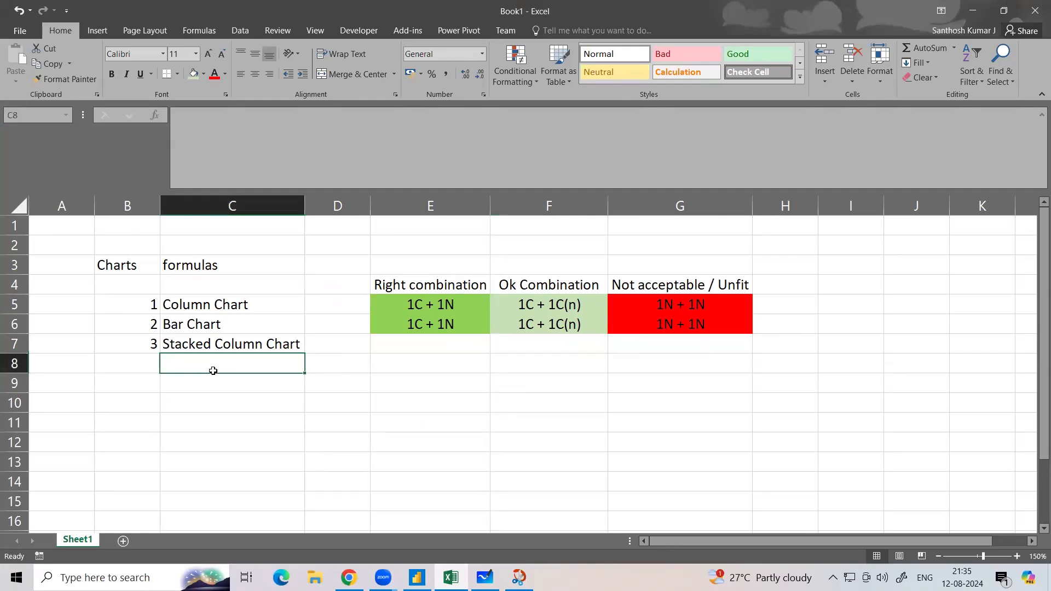
- Switch to Power BI and compare the regional sales highlighted by Technology on Page 9 with the stacked column chart on Page 10
key(alt+Tab)
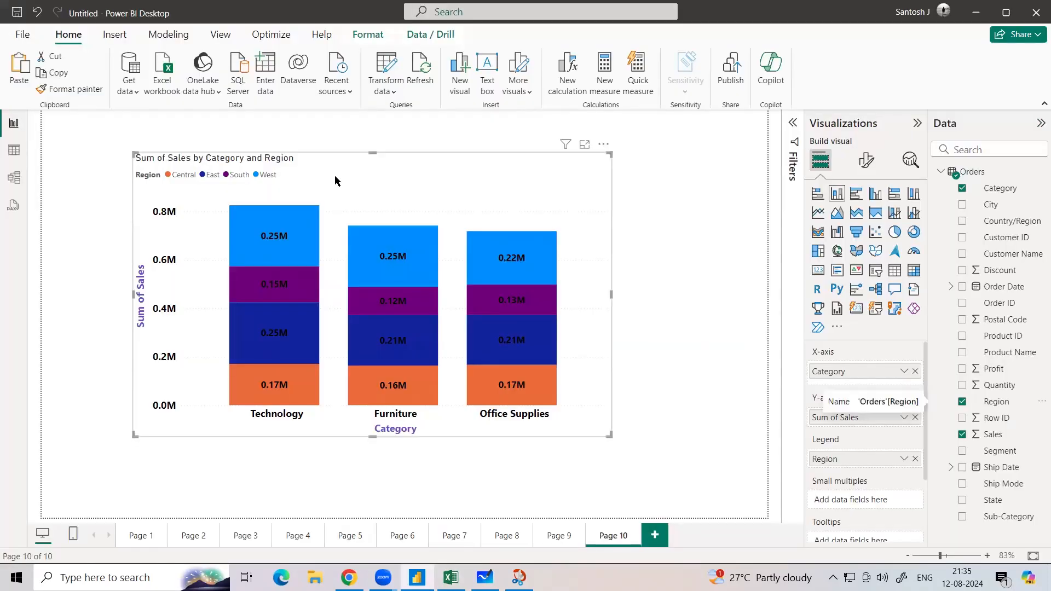
click(558, 535)
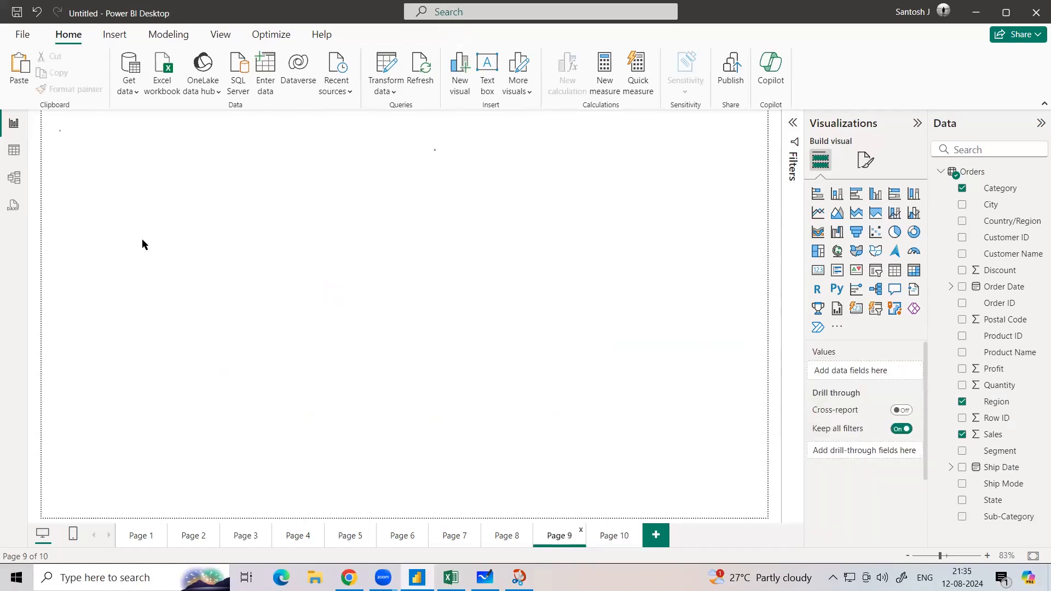
click(158, 216)
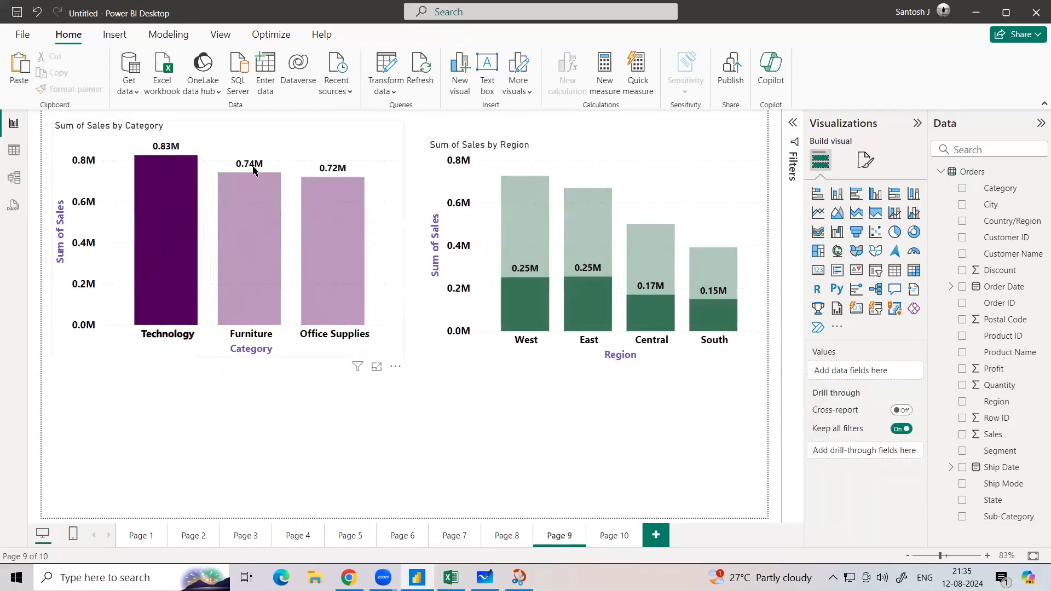
mouse_move(172, 160)
mouse_move(577, 279)
click(608, 536)
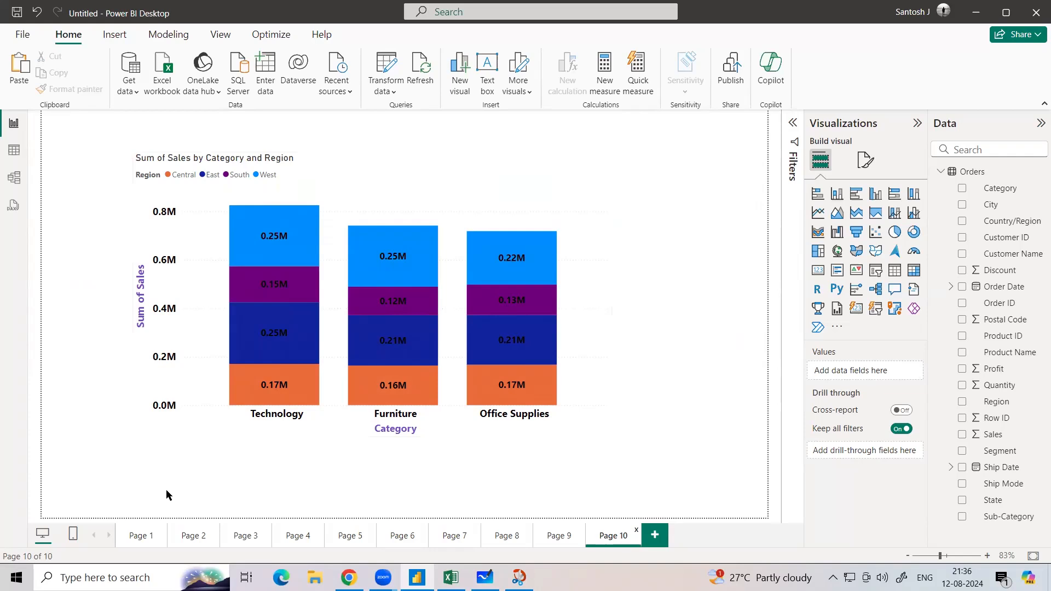
- Switch to Excel and review the right and unfit combinations of the column and bar charts against the Stacked Column Chart entry
key(alt+Tab)
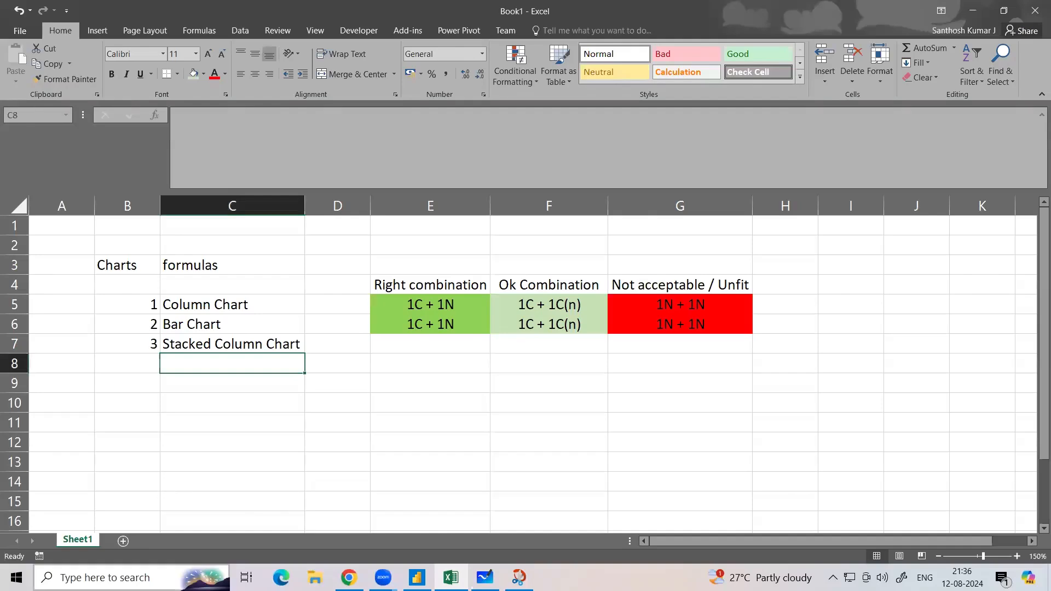
click(382, 428)
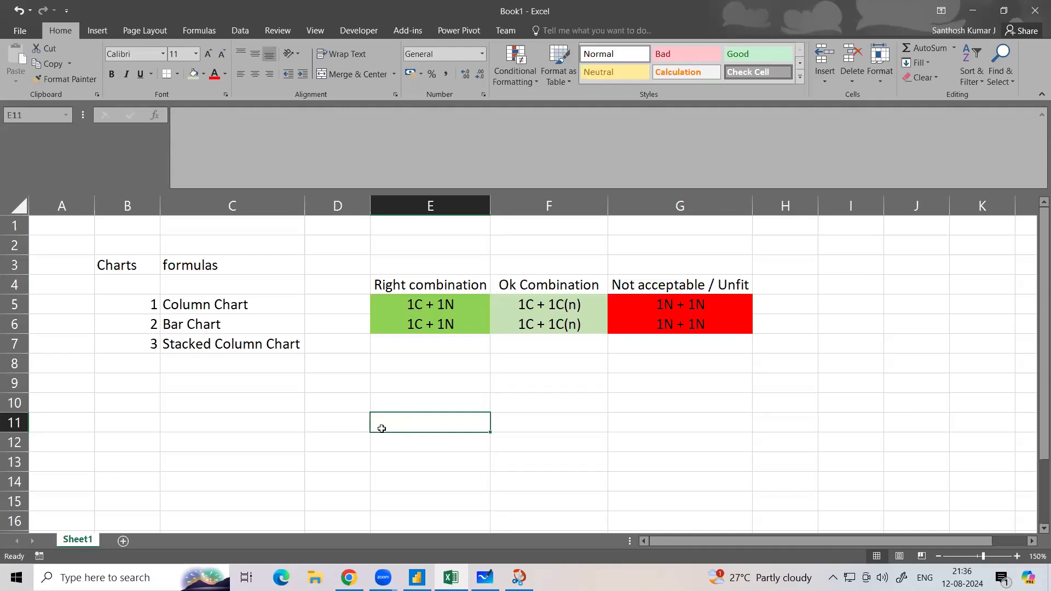
click(440, 290)
click(435, 309)
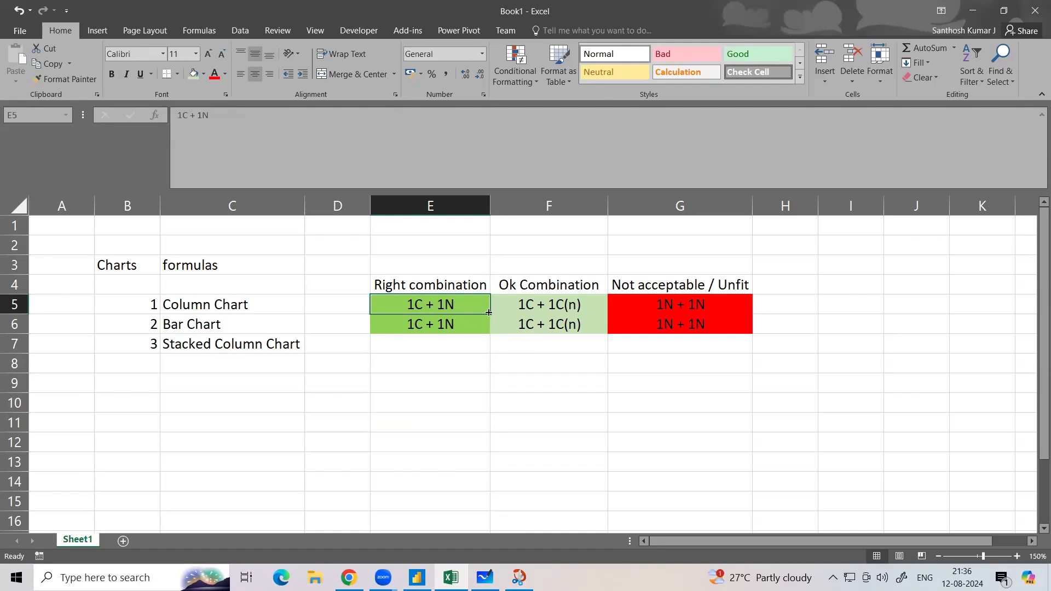
click(681, 308)
drag(681, 324, 682, 325)
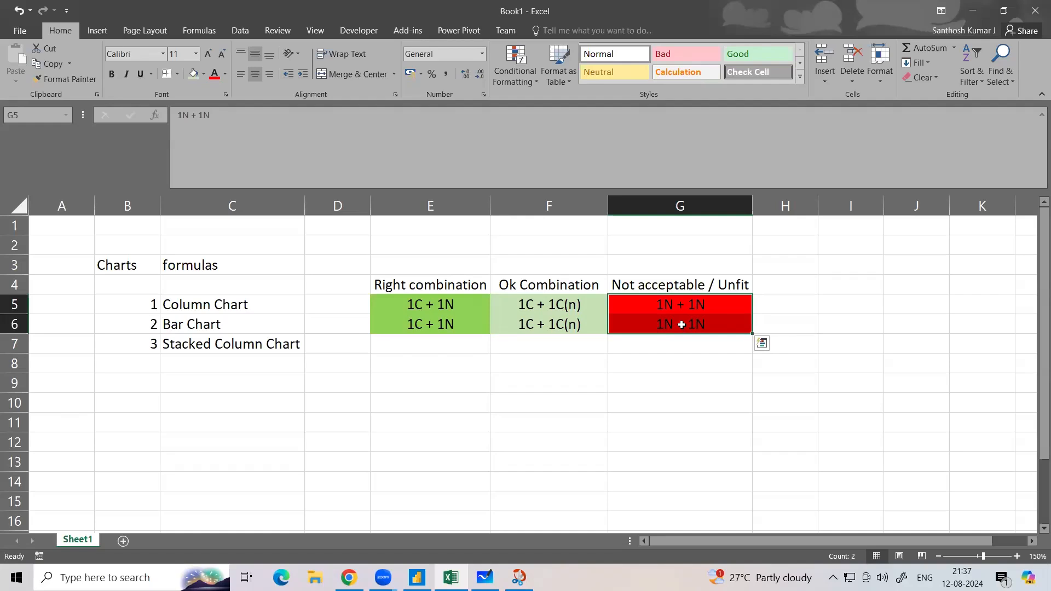
click(803, 257)
click(793, 327)
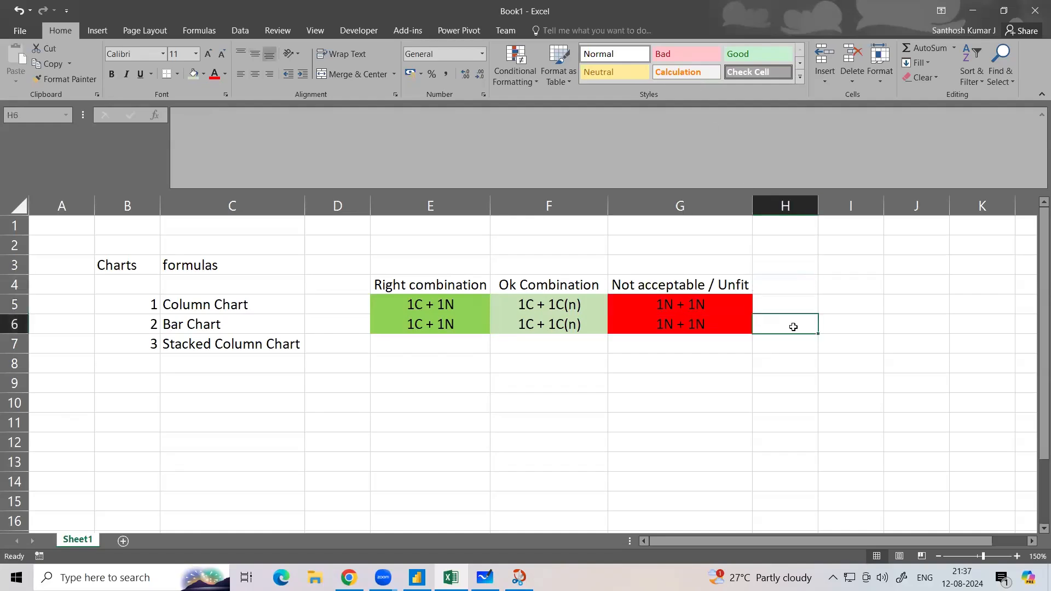
click(896, 319)
click(171, 344)
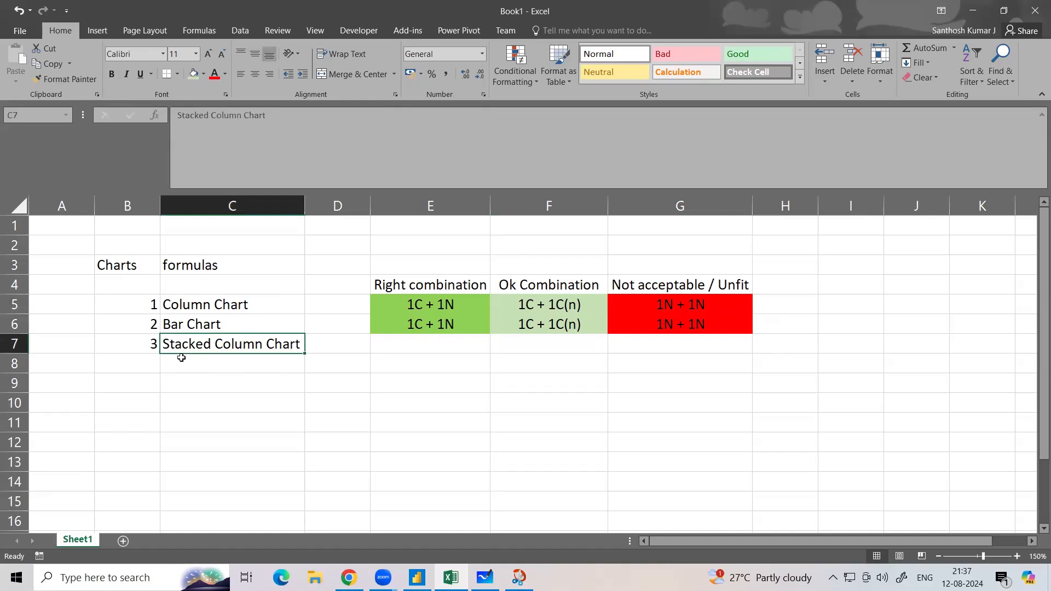
click(182, 357)
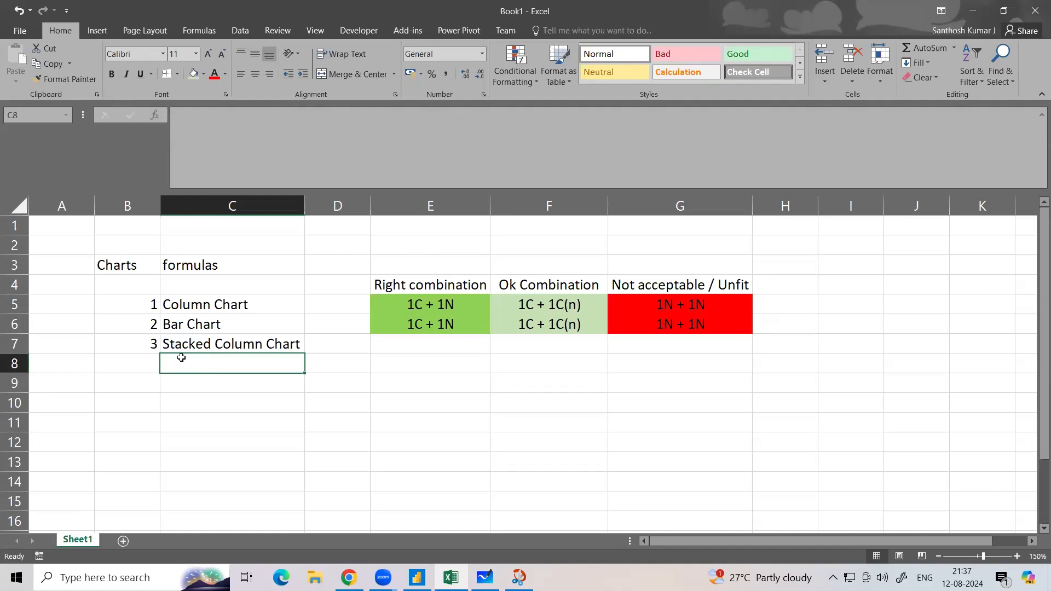
click(467, 34)
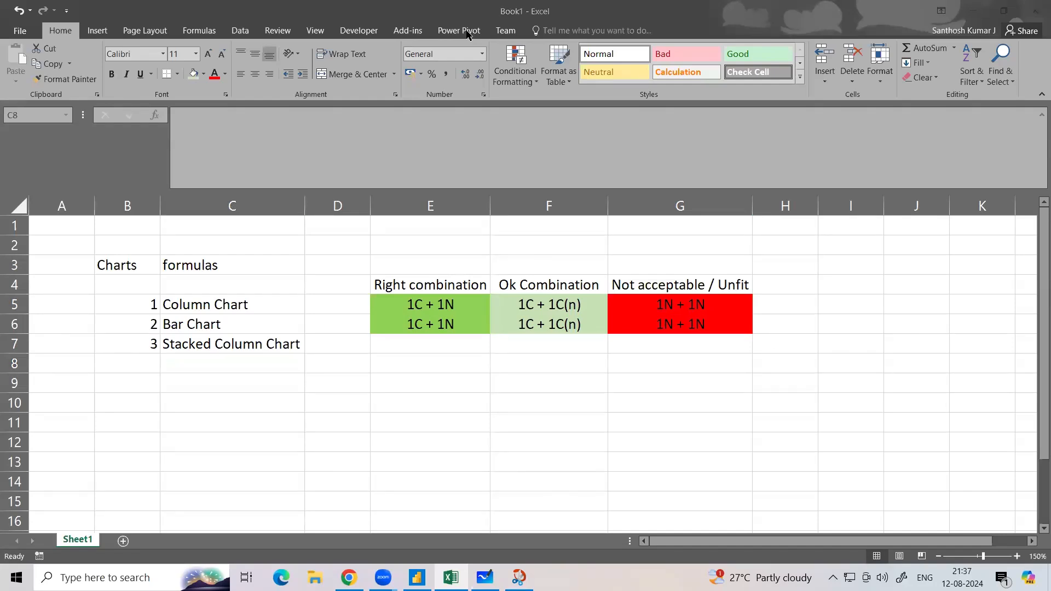
click(716, 361)
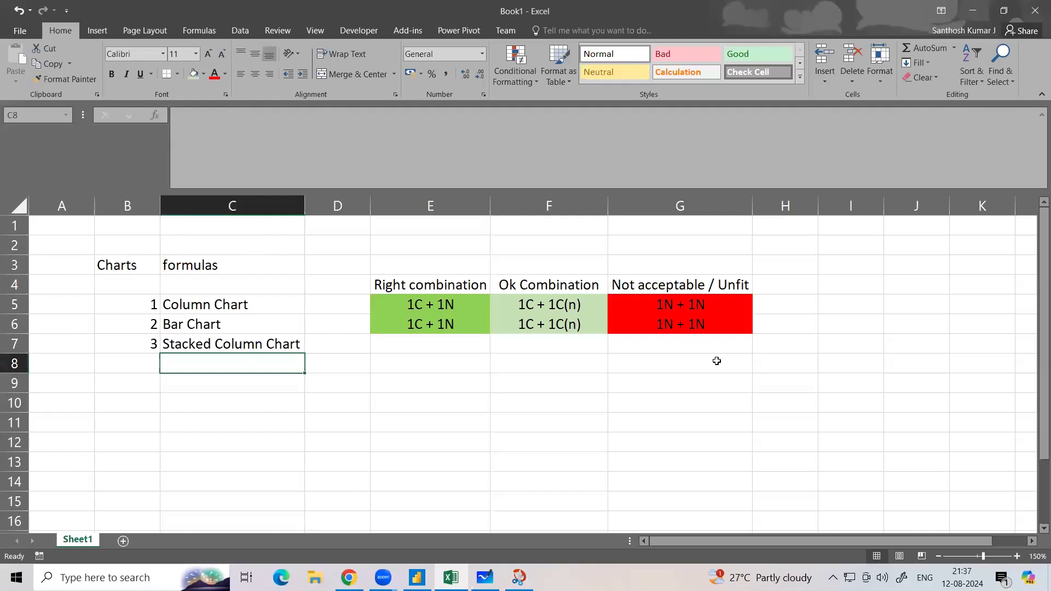
click(716, 362)
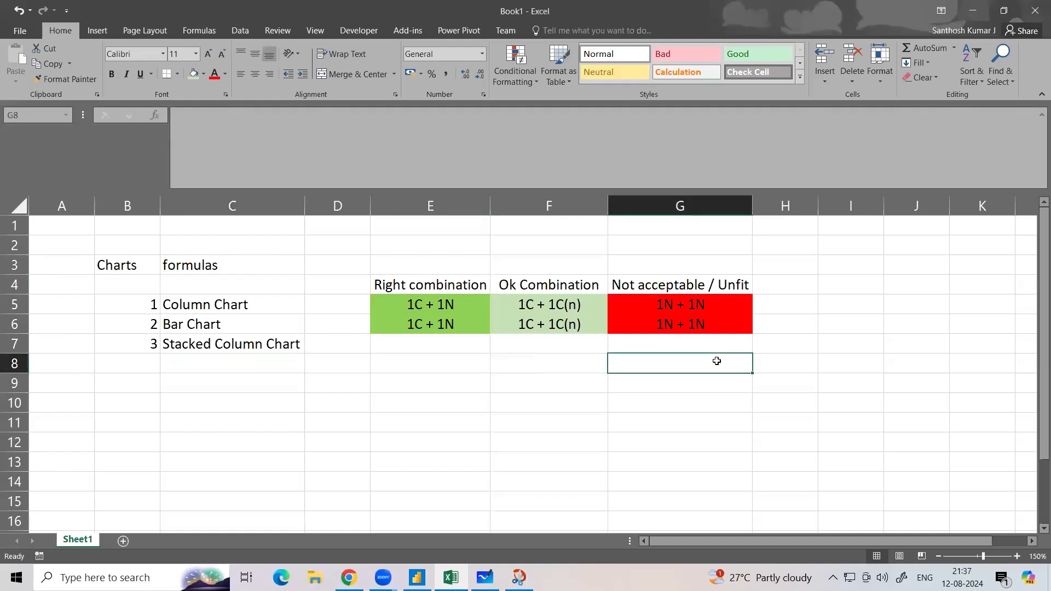
- Switch to Power BI and replace Profit with Sub-Category on the X-axis of the Page 5 Sales column chart
click(706, 24)
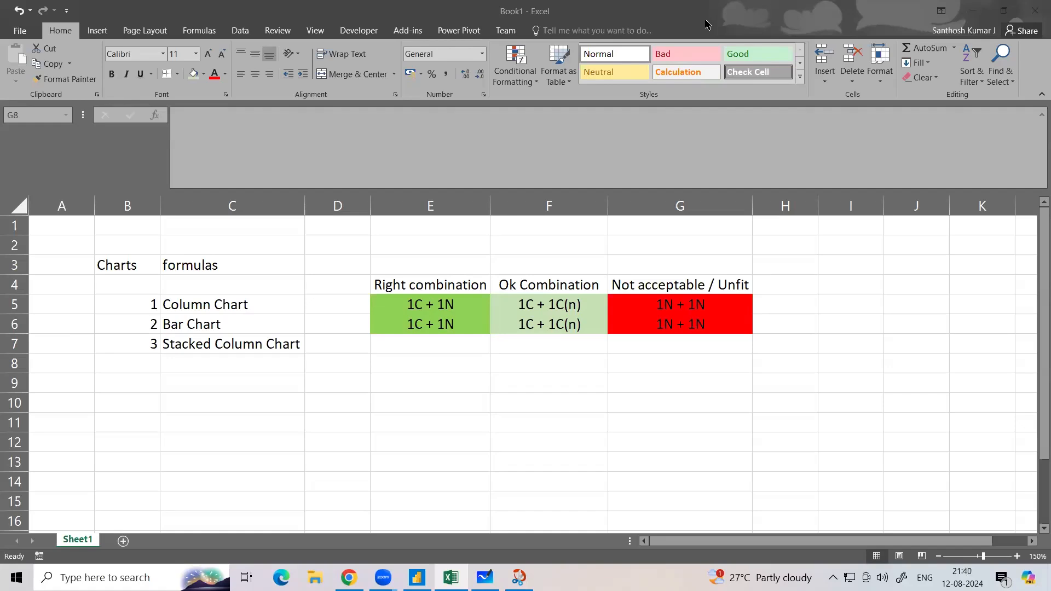
click(417, 578)
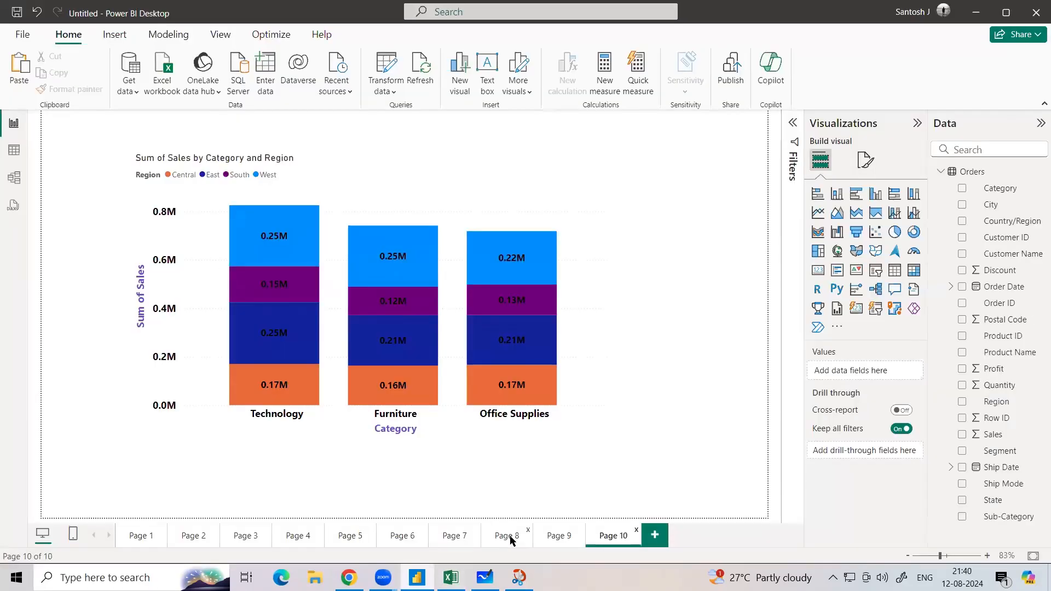
click(501, 542)
click(456, 539)
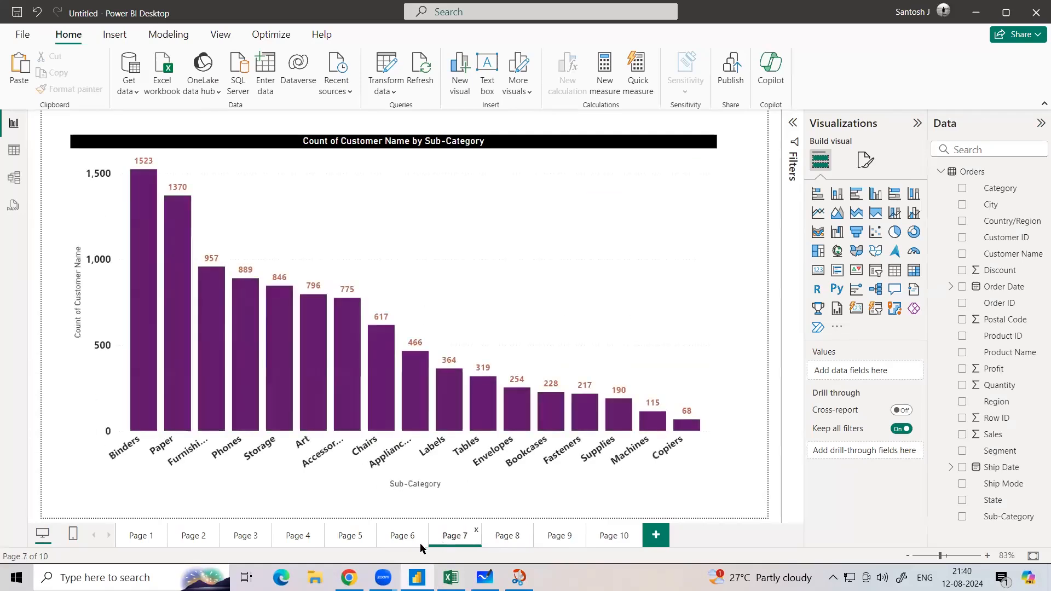
click(413, 542)
click(353, 547)
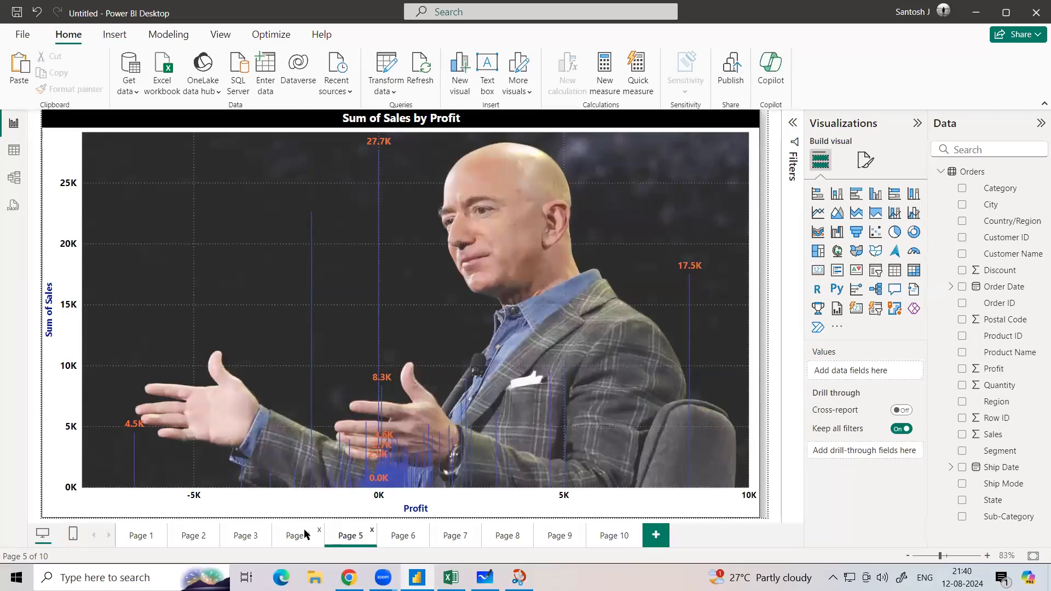
click(304, 535)
click(334, 539)
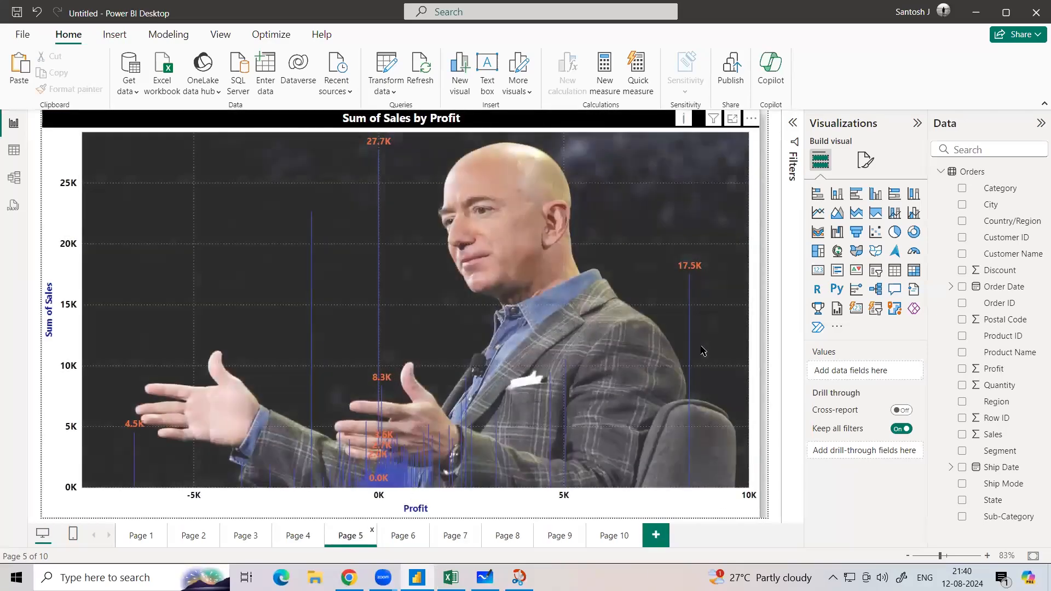
click(701, 353)
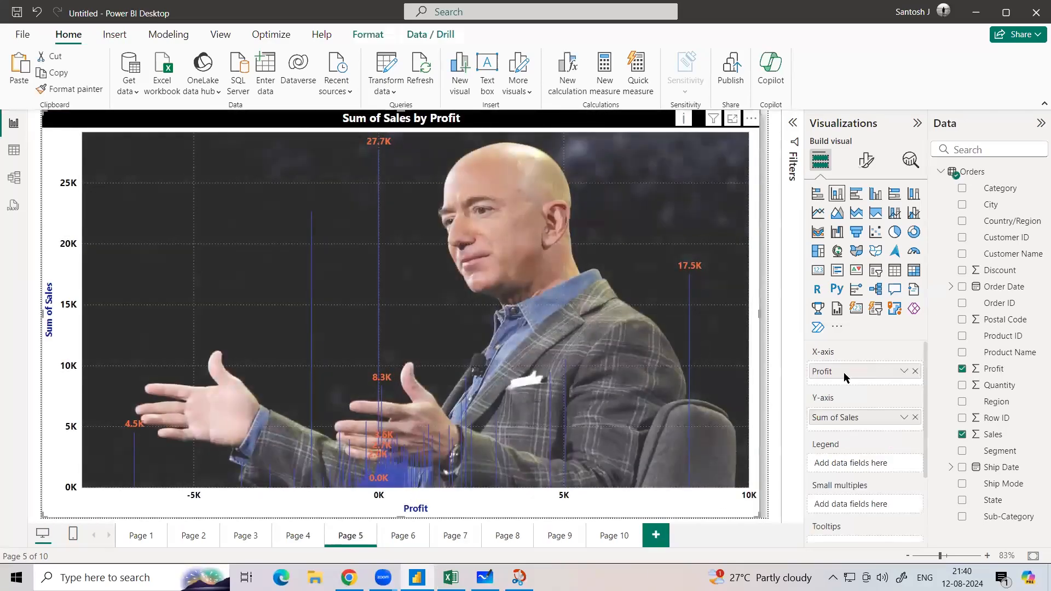
click(915, 372)
drag(1005, 517, 873, 372)
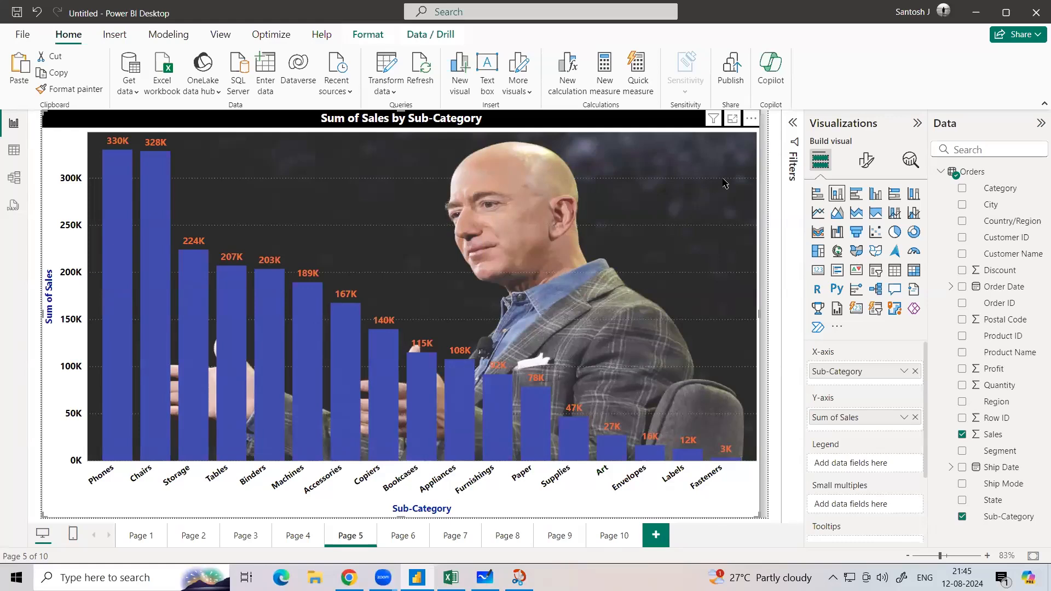
- Open Microsoft Teams classic, look through several recent chats and the signed-in account details, and minimize it
click(149, 576)
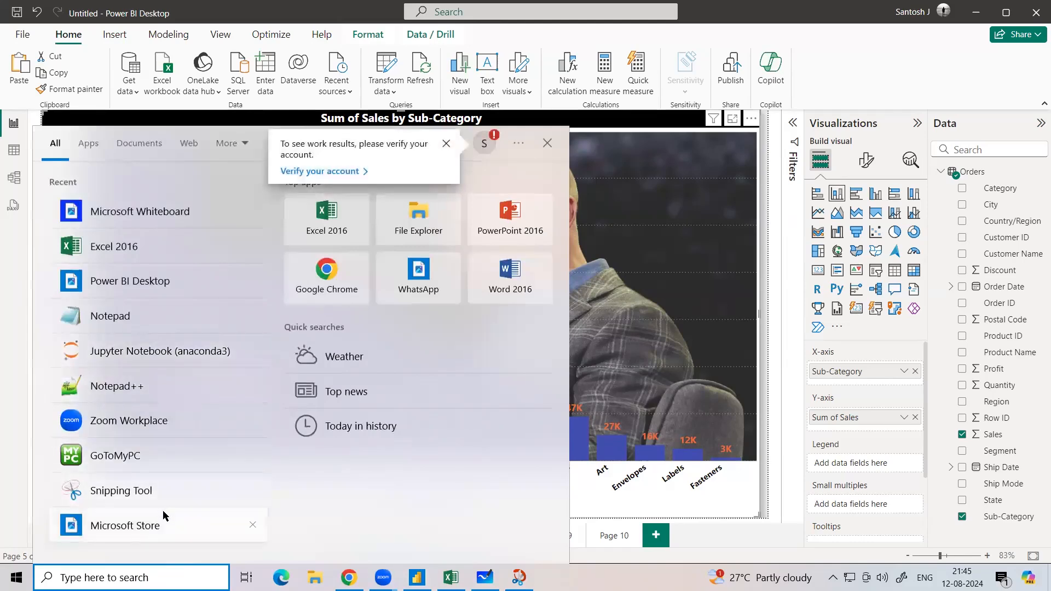
text(team)
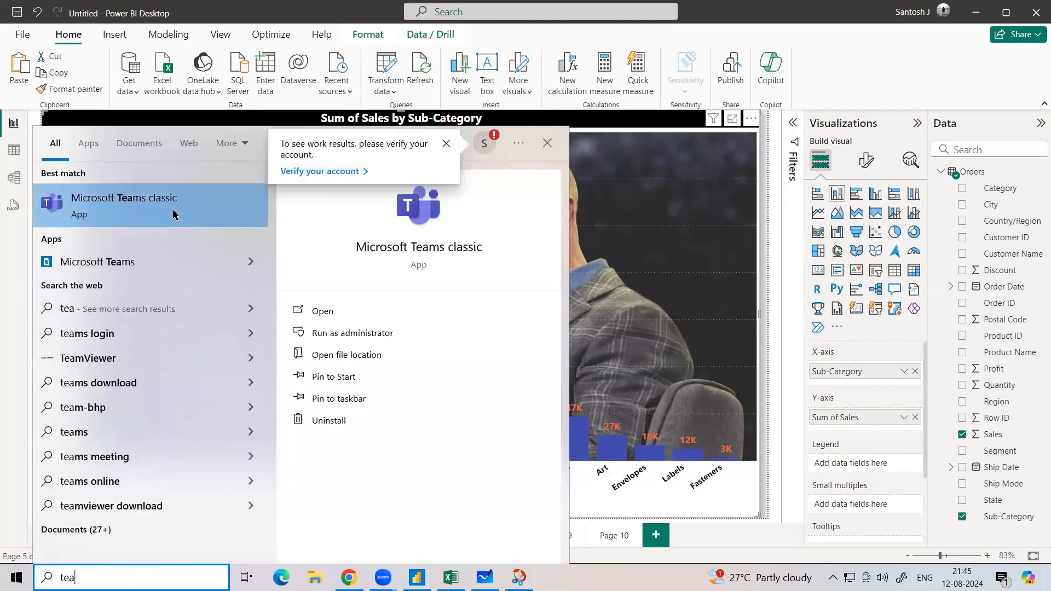
click(174, 211)
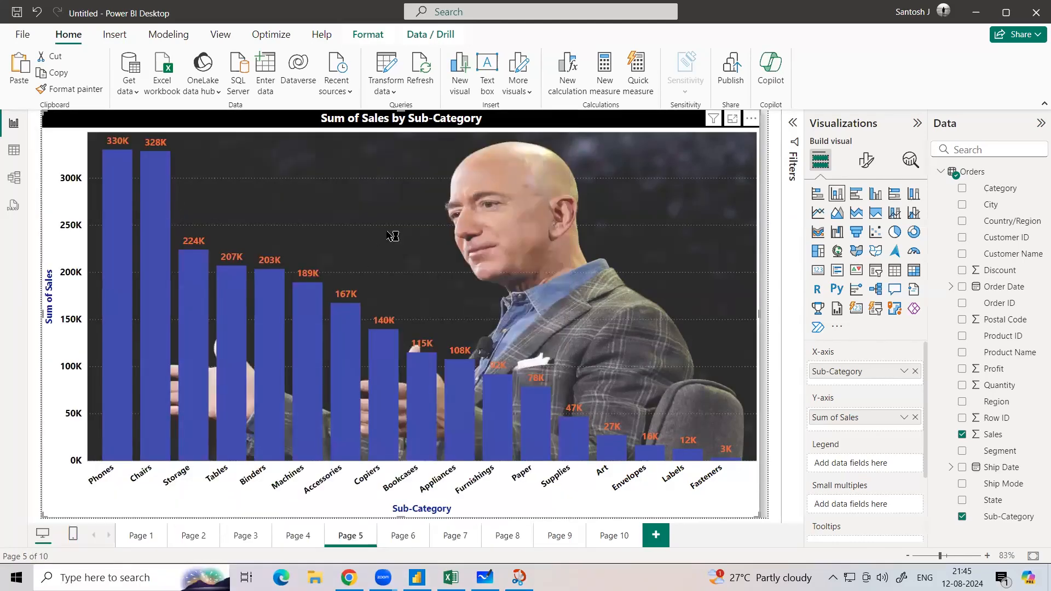
key(super+d)
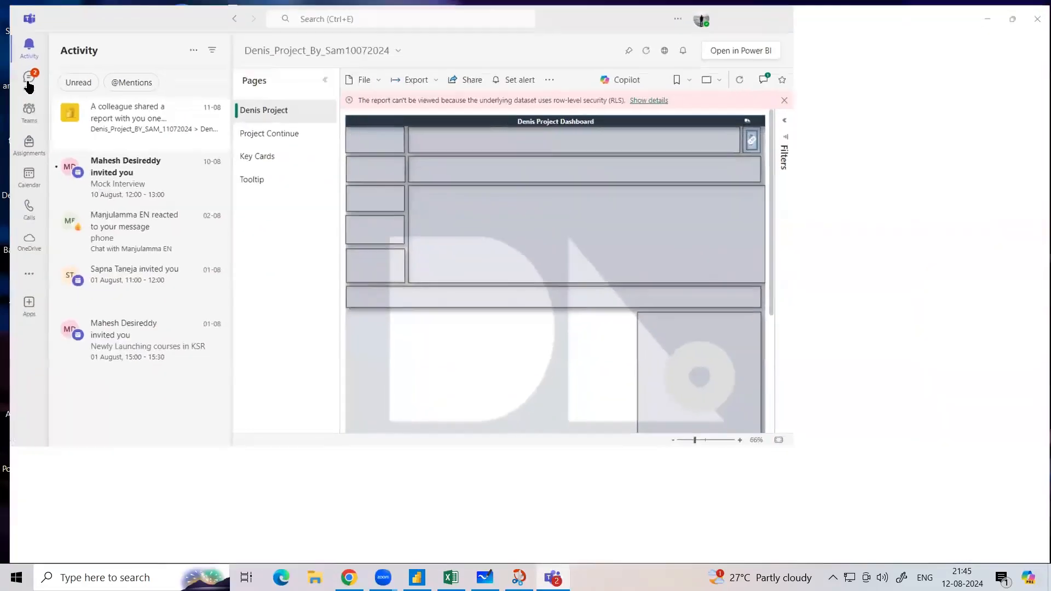
click(28, 86)
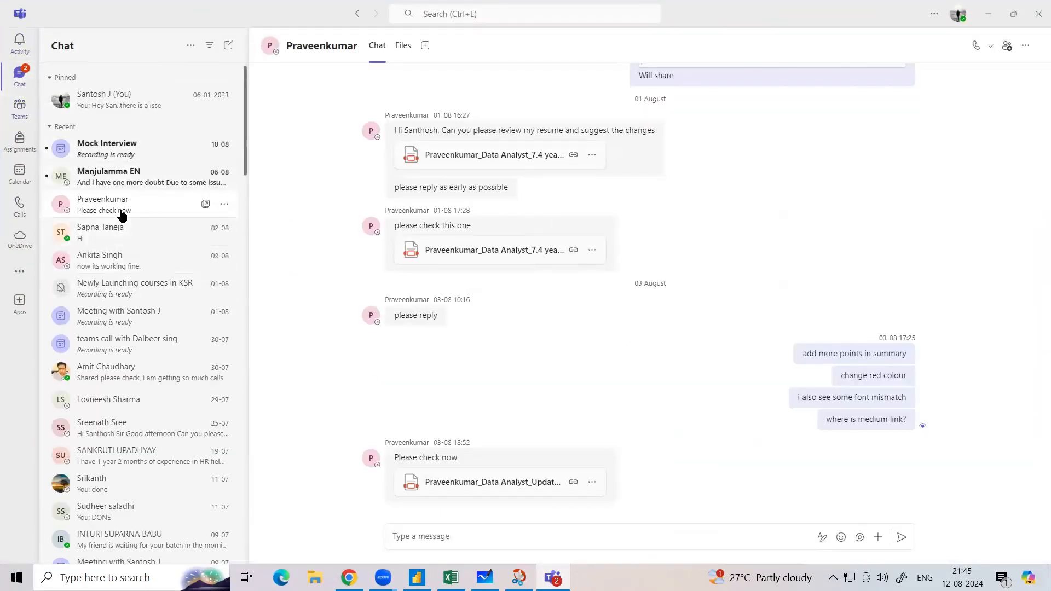
click(122, 212)
click(122, 264)
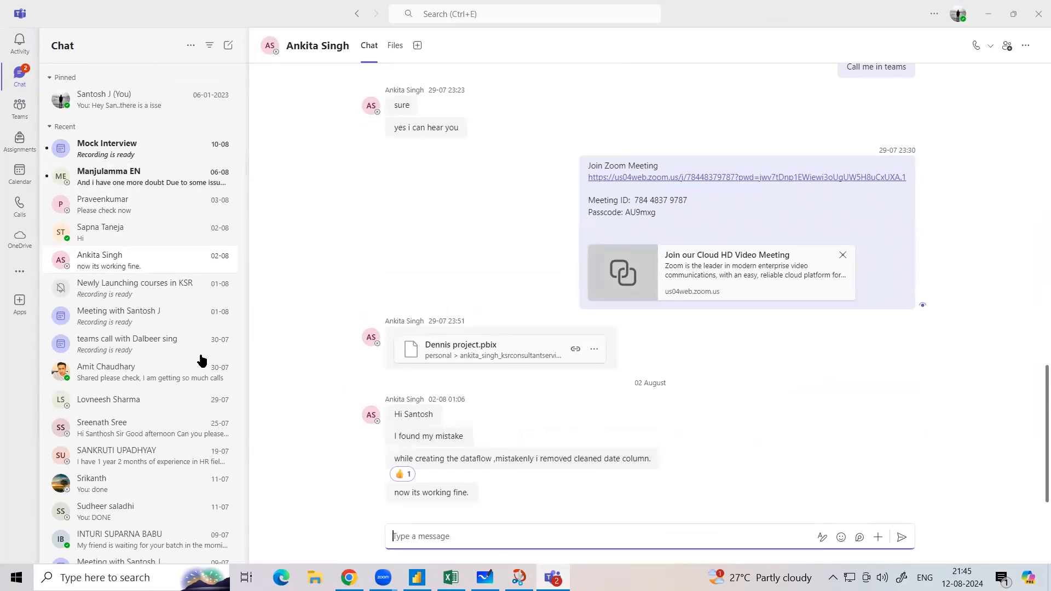
click(101, 434)
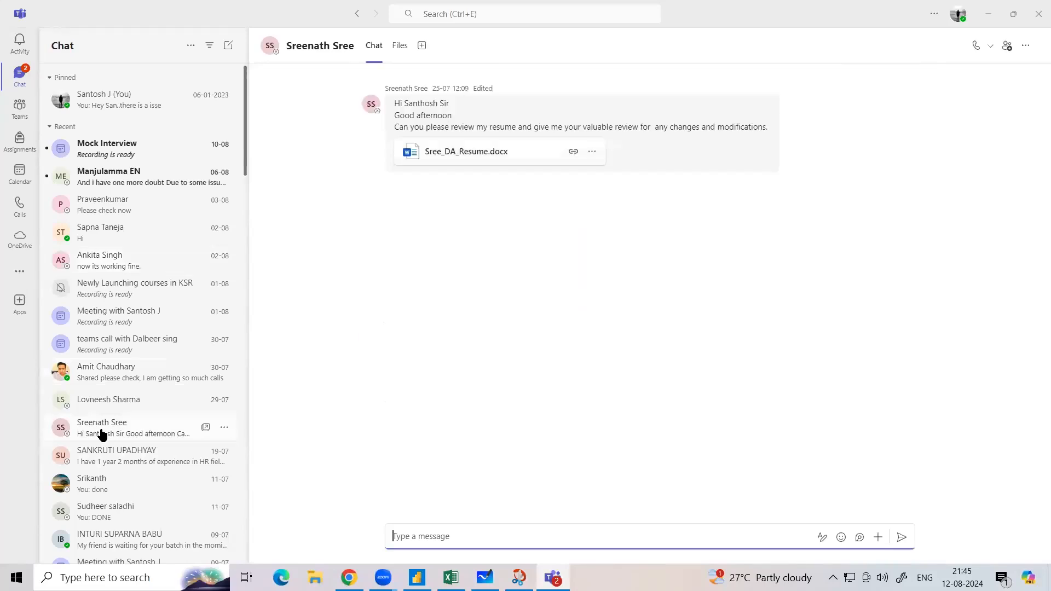
click(94, 207)
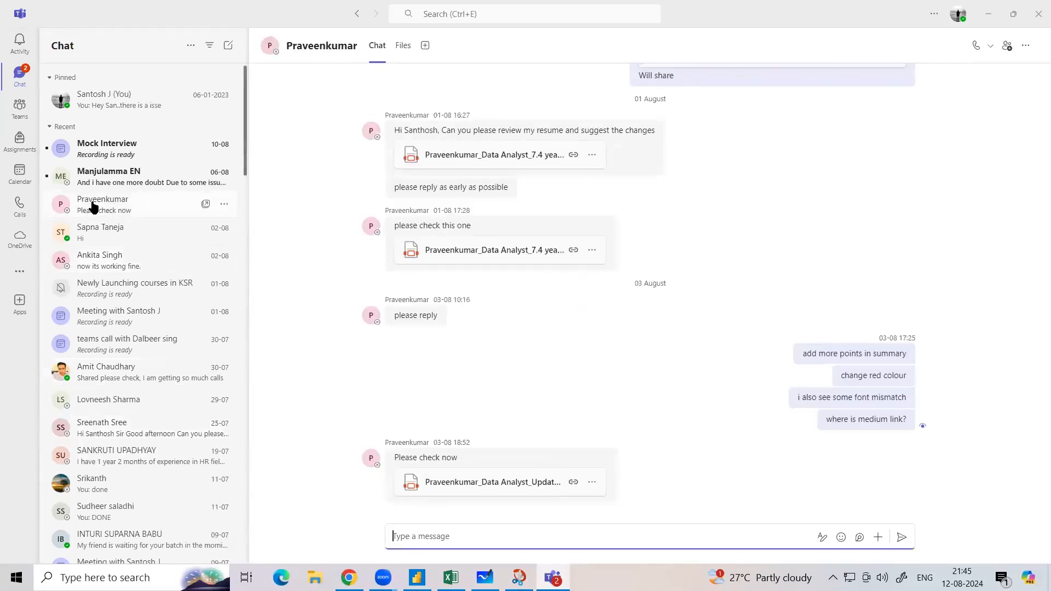
click(959, 15)
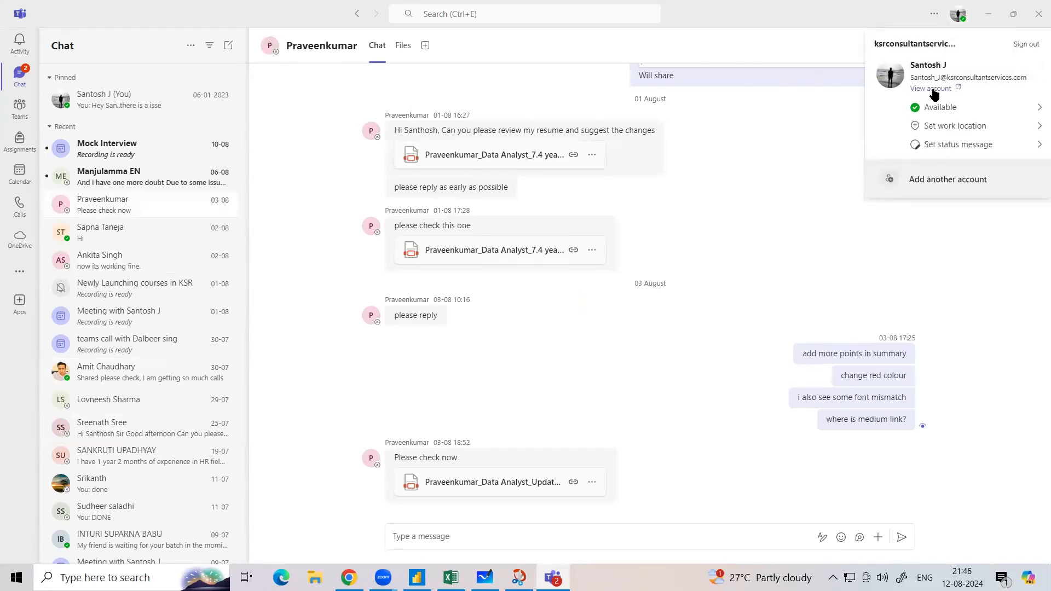
click(990, 18)
right_click(425, 177)
click(445, 216)
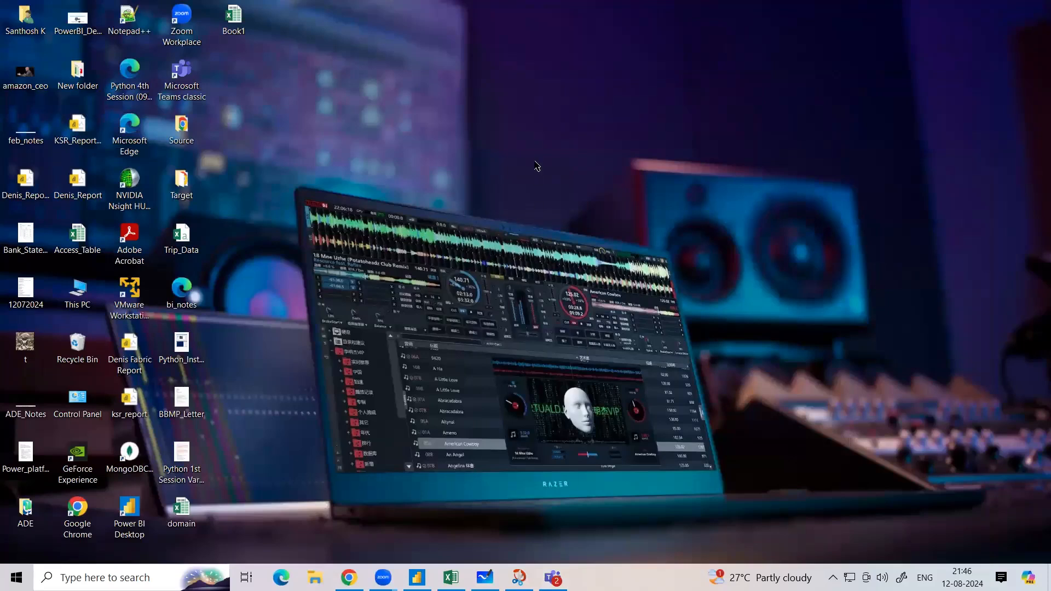
right_click(536, 163)
click(564, 203)
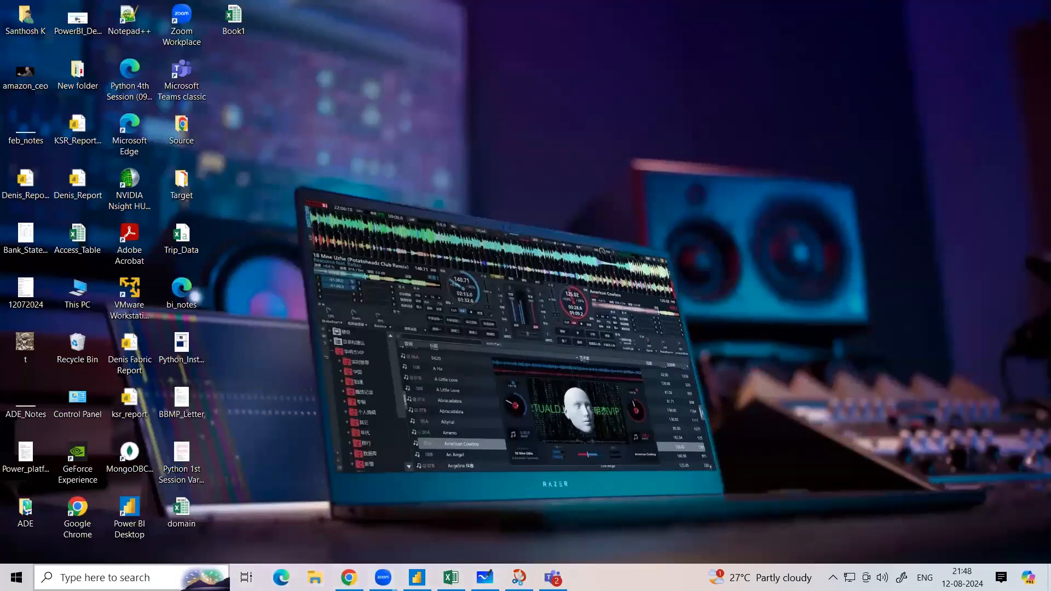
- Open a blank Notepad document and enlarge its text zoom to 160%
click(110, 577)
click(110, 354)
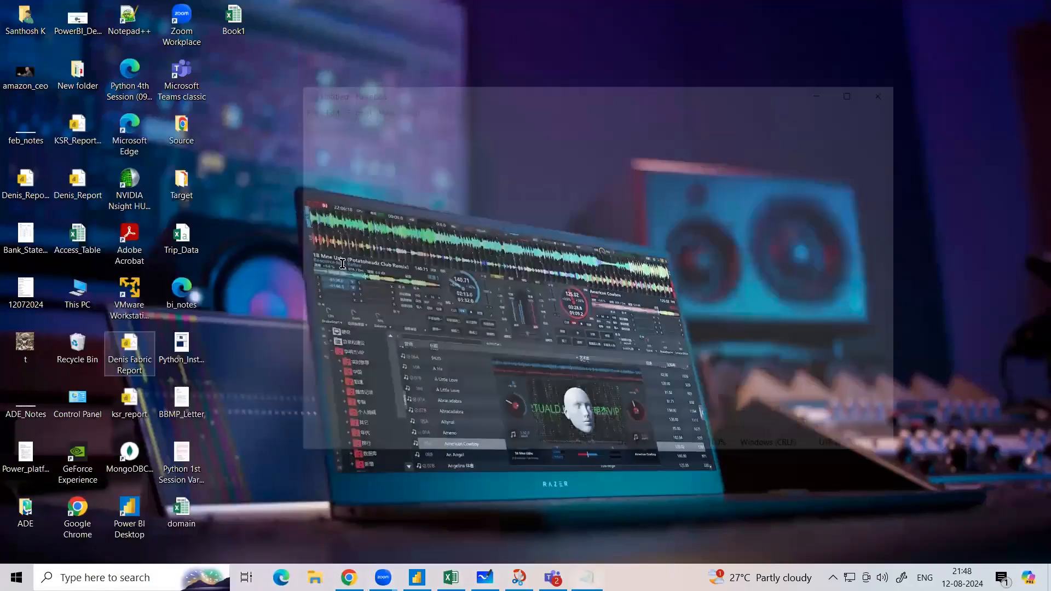
key(ctrl+plus)
key(ctrl+plus)
key(ctrl+plus)
key(ctrl+plus)
key(ctrl+plus)
key(ctrl+plus)
- Write "data science" as the first line of the note, followed by a blank line
text(data sc)
text(ueb)
key(BackSpace)
key(BackSpace)
key(BackSpace)
text(iecen)
key(BackSpace)
key(BackSpace)
key(BackSpace)
text(nce)
key(Return)
key(Return)
- Add "data analytics" and "data engineering" as the second and third entries, separated by a blank line
text(data analytic)
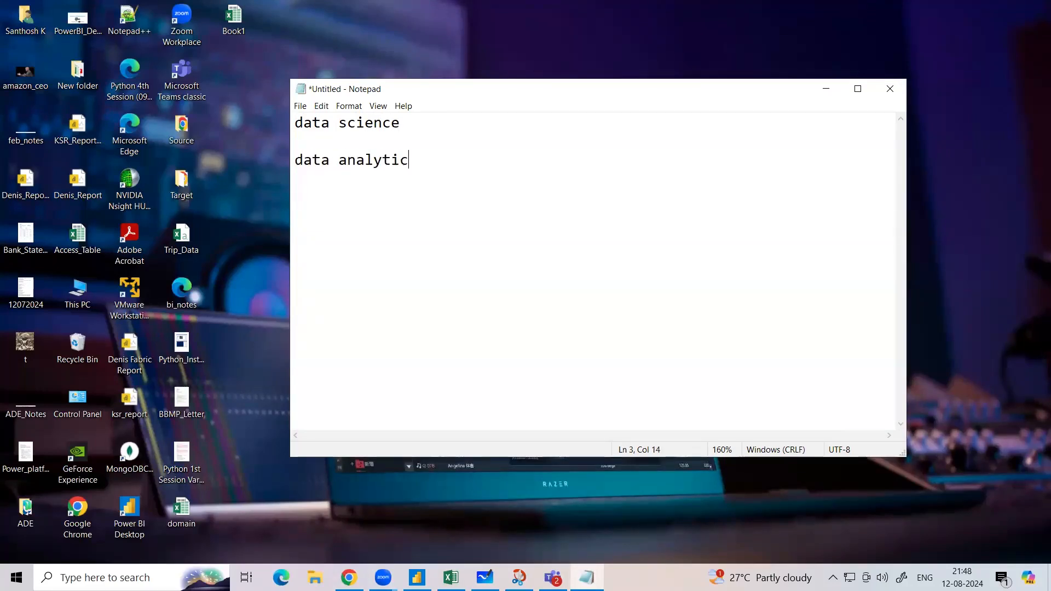
text(s)
key(Return)
key(Return)
text(data en)
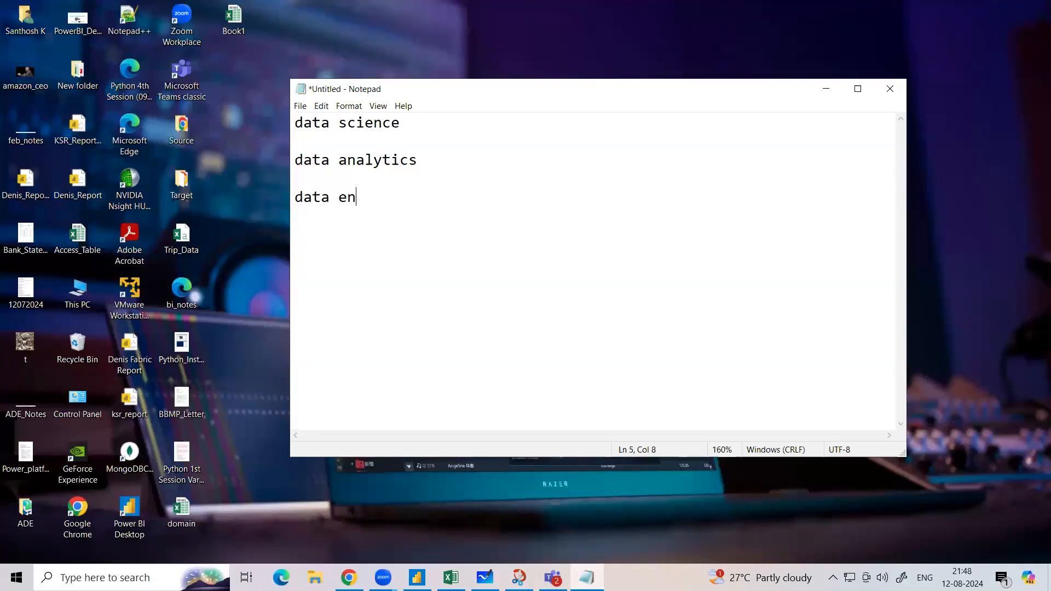
text(gineetin)
key(BackSpace)
key(BackSpace)
key(BackSpace)
text(ring)
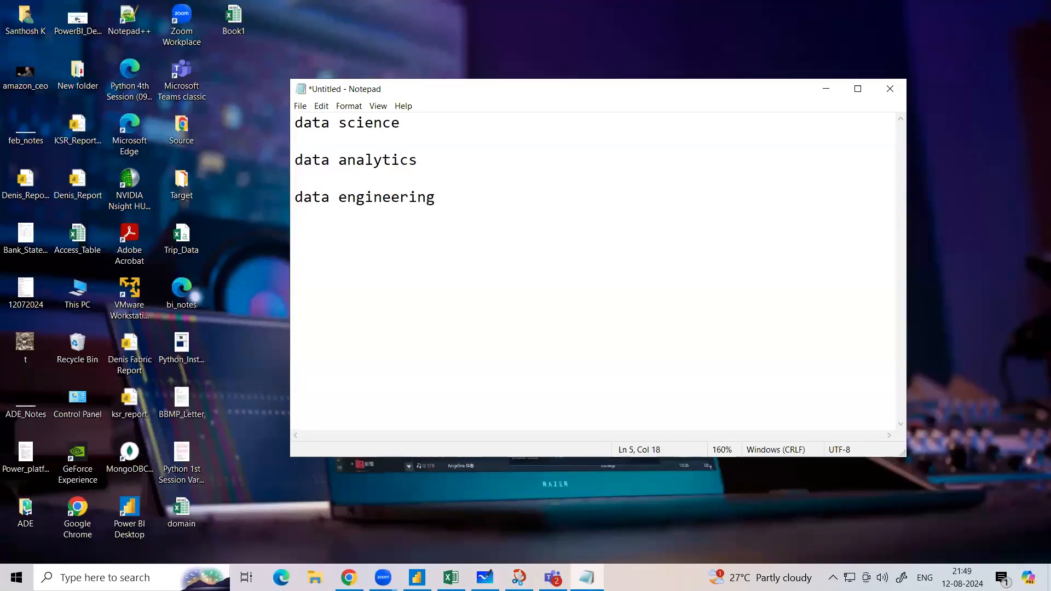
- Complete the data analytics entry with "(less coding) ---> reporting (sql/pbi/azure)", spaced apart from the title
click(479, 171)
text((less codin)
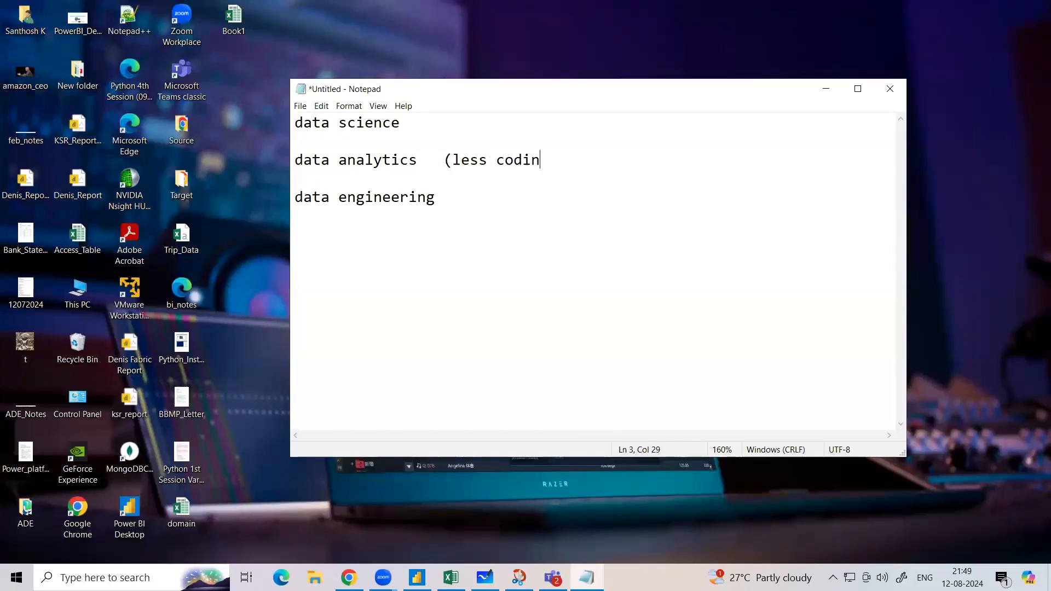
text(g) ---> reporting (sq)
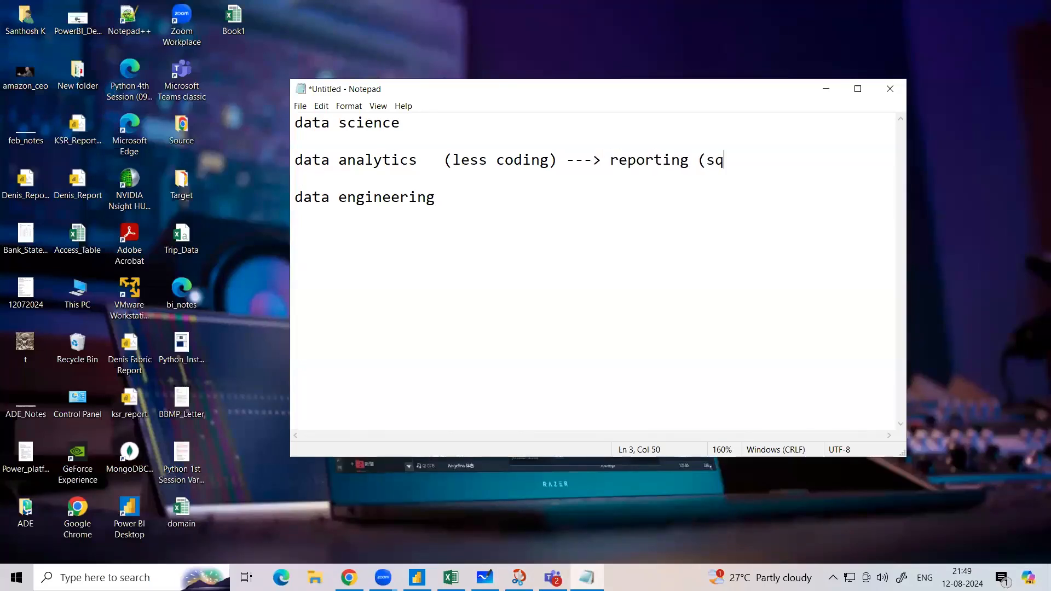
text(l/pbi/azure))
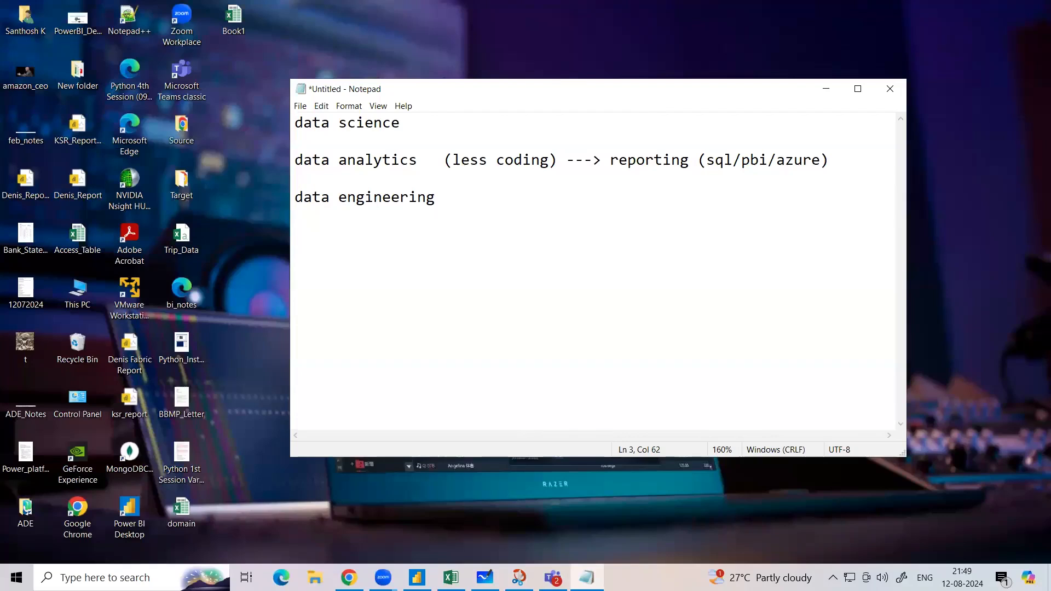
- Complete the data engineering entry with "(more coding) ---> data pipelines (sql/python/bigdata/azure)"
click(457, 195)
text((more coding) ---> data pipeline)
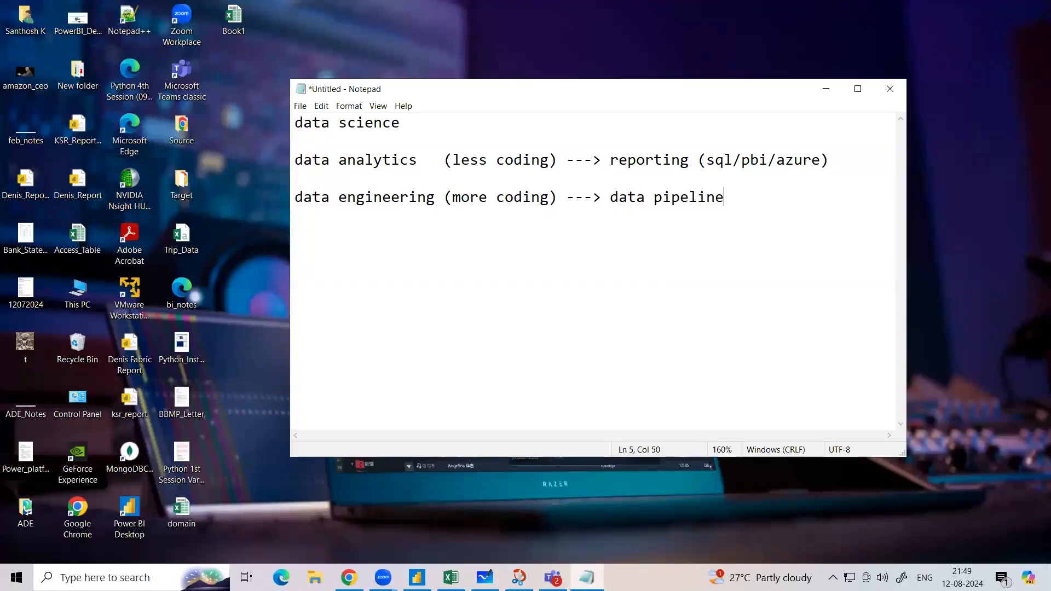
text(s (sql/python)
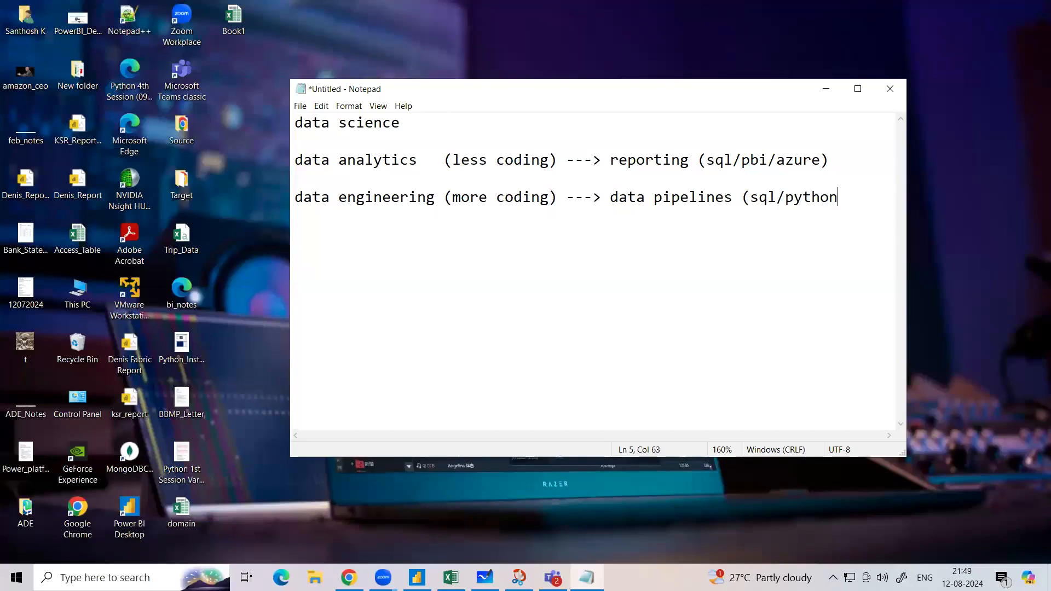
text(/bigdata/azu)
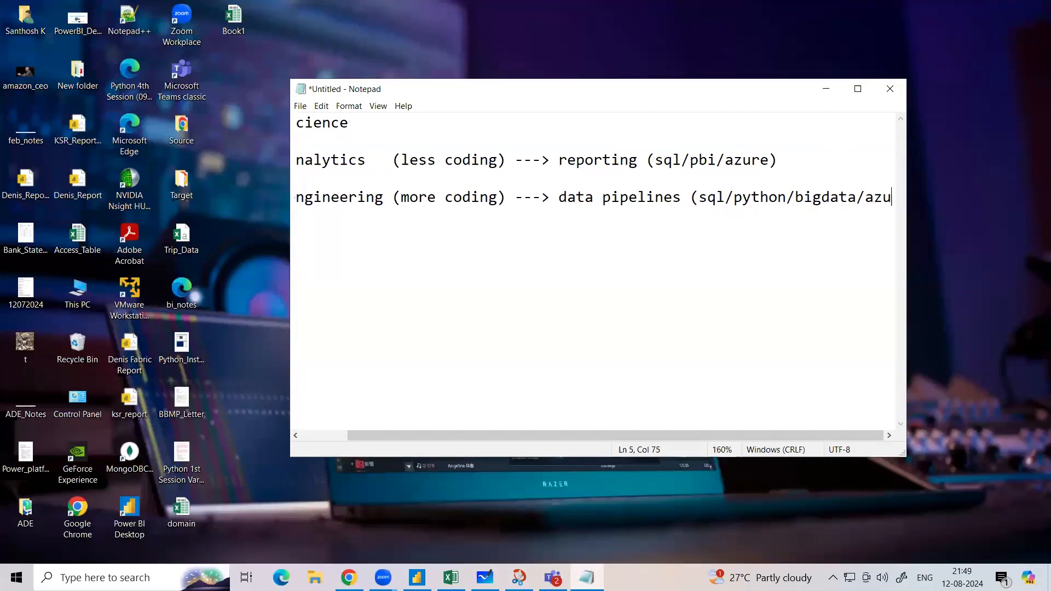
text(re)
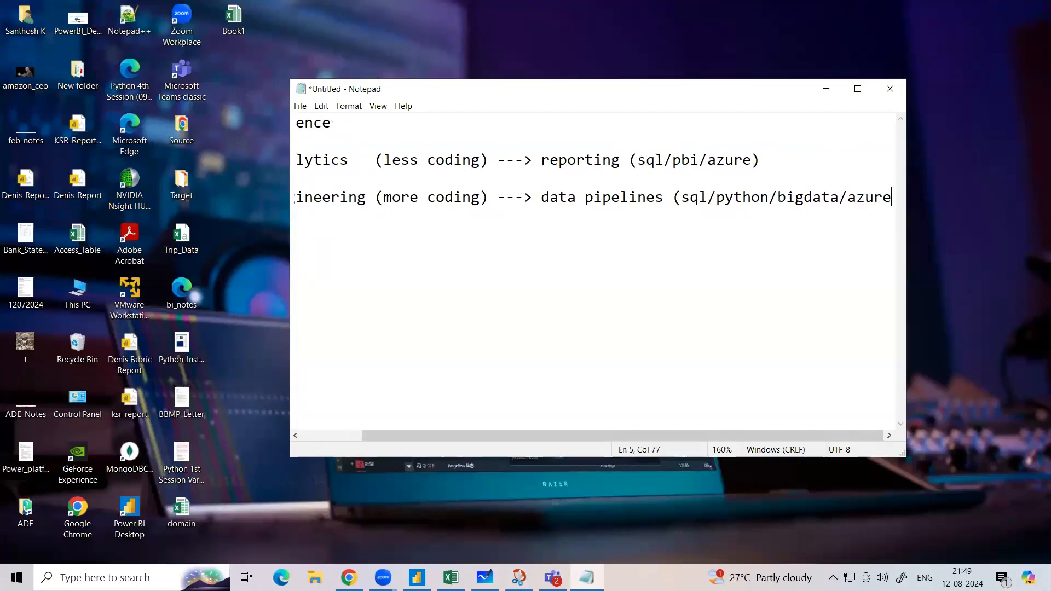
text())
- Complete the data science entry with "(moderate coding) --> sql/stats/python/ML", aligned with the brackets of the entries below
drag(483, 435, 384, 437)
click(448, 124)
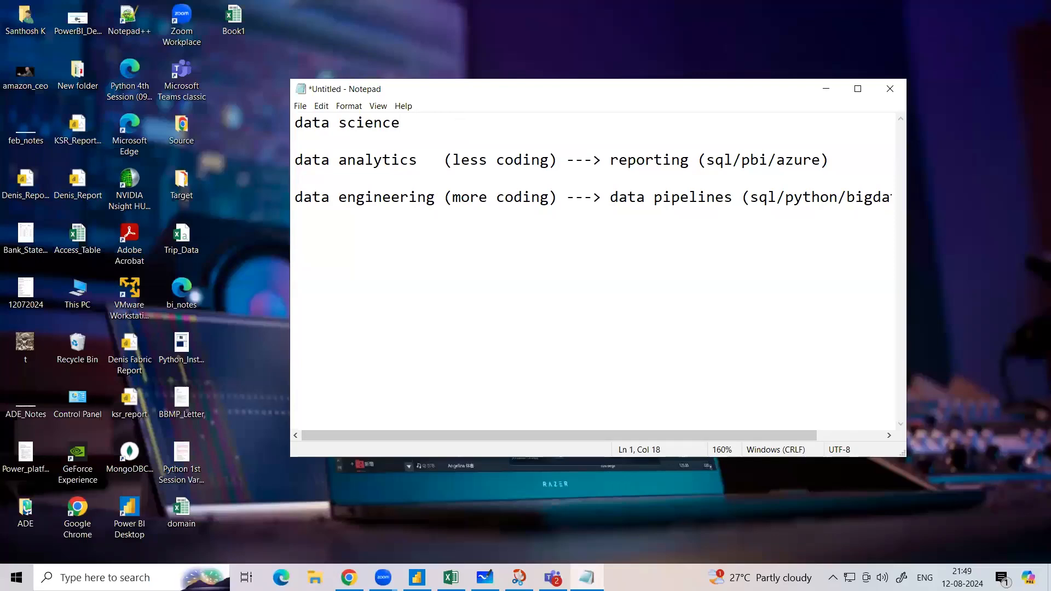
text((moderate codinf)
key(BackSpace)
text(g) --> )
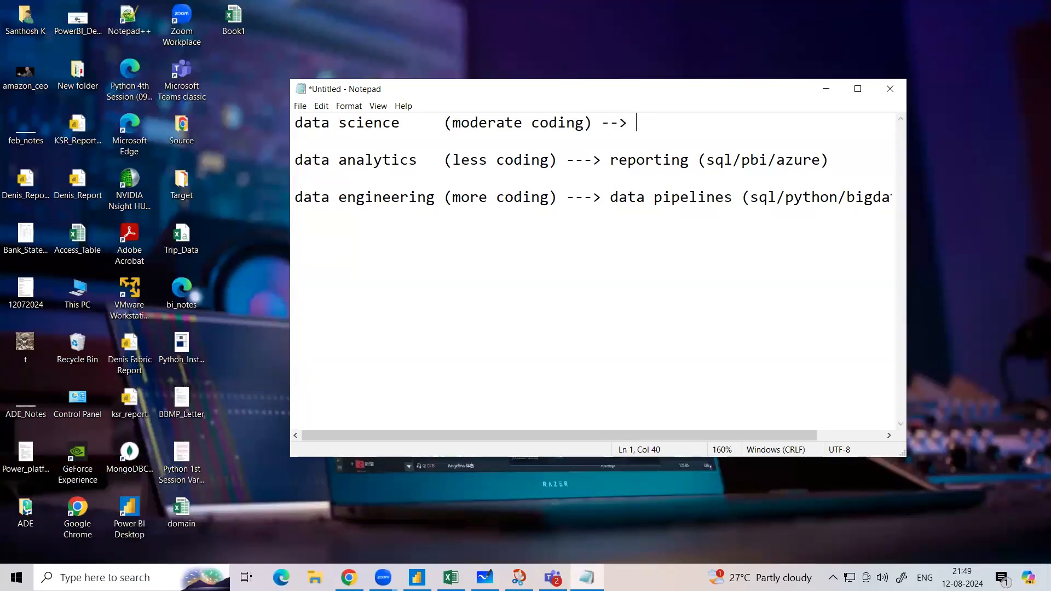
text(sql/stats/python/NL)
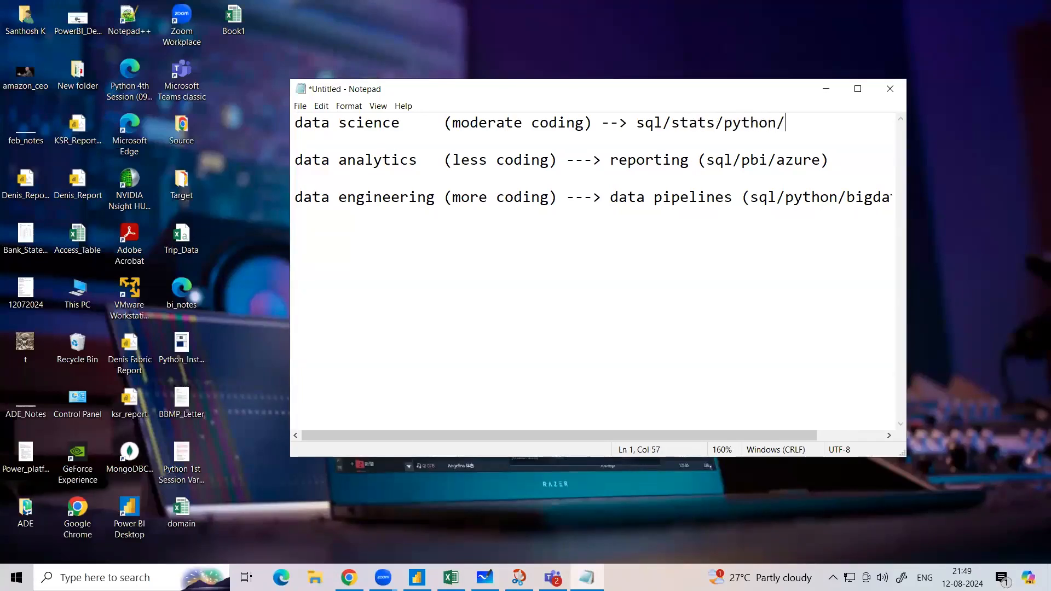
key(BackSpace)
key(BackSpace)
text(ML)
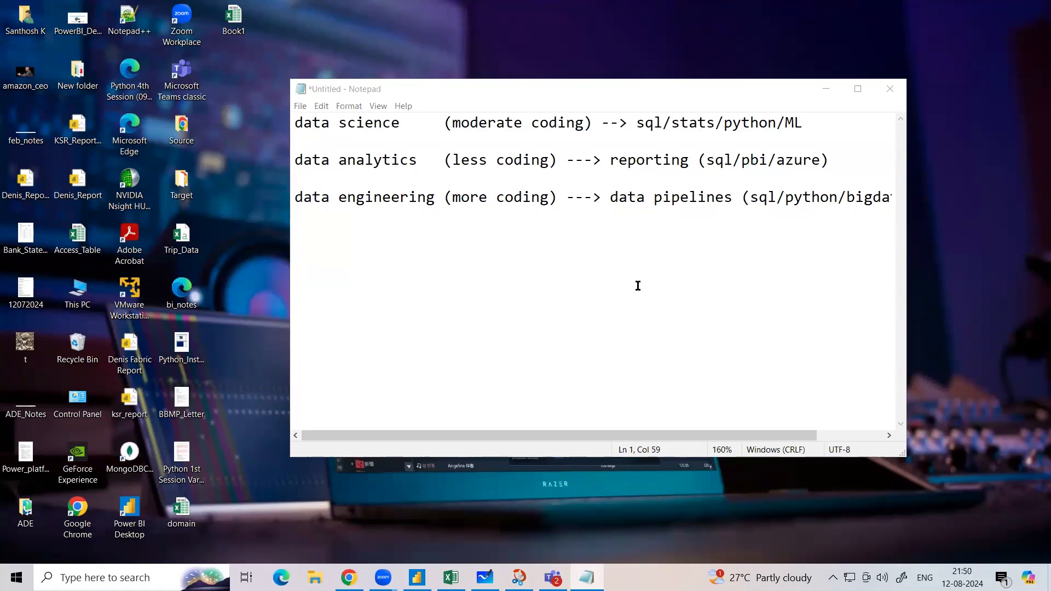
- Highlight the words "engineering" and "analytics" in turn to compare the two career entries
double_click(365, 196)
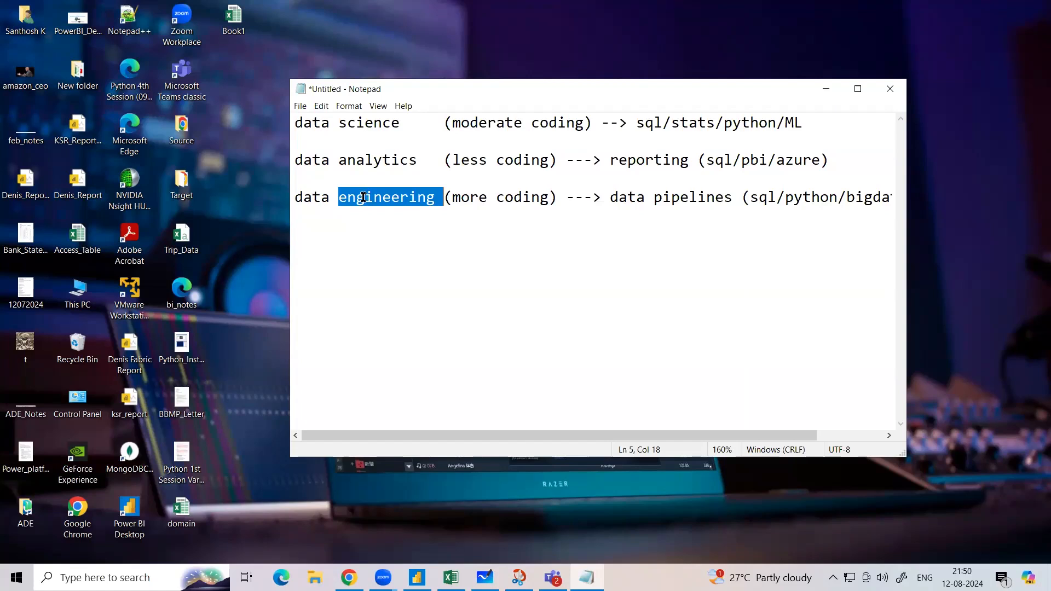
double_click(342, 160)
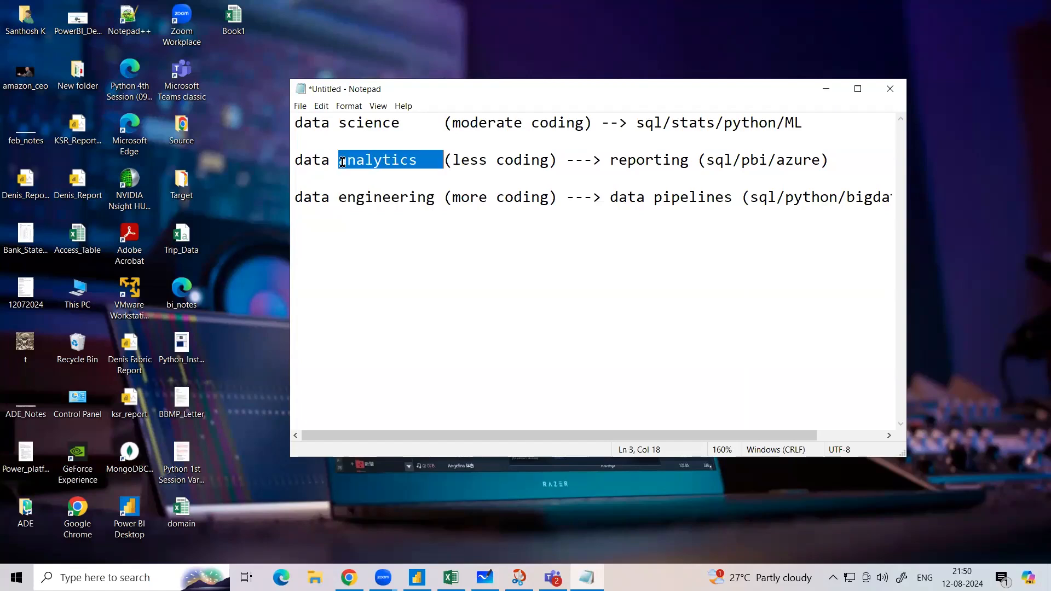
- Highlight "engineering", "analytics" and "coding)" in the note to compare the coding demands of the two career entries
double_click(358, 197)
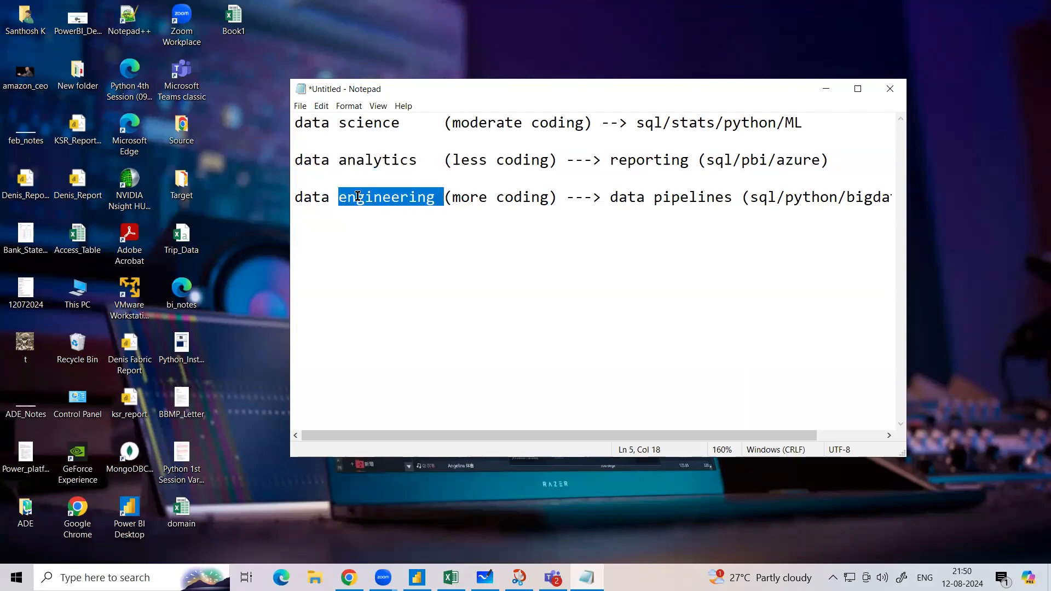
double_click(374, 158)
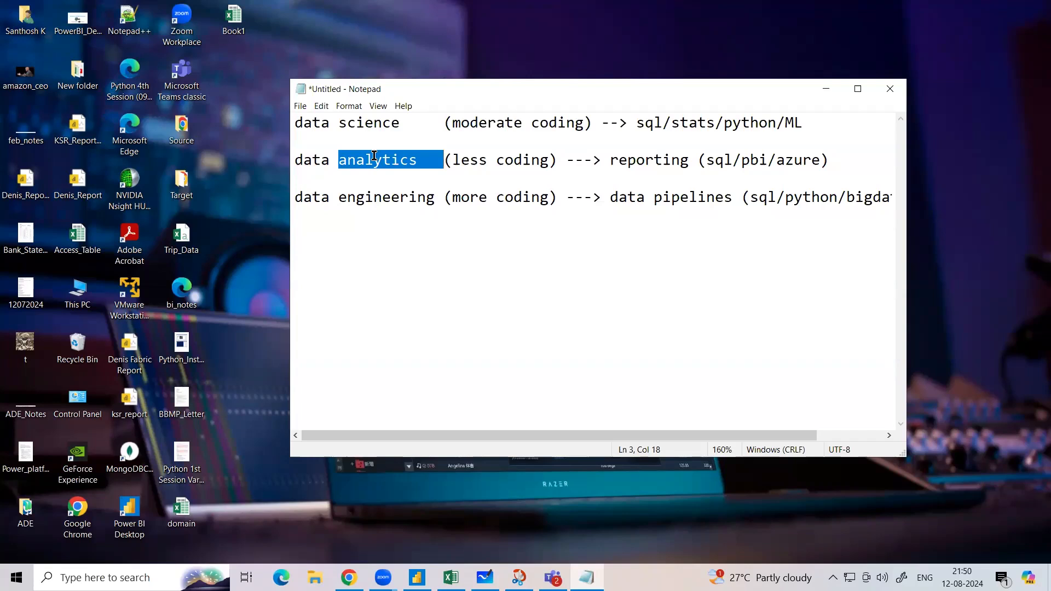
double_click(523, 163)
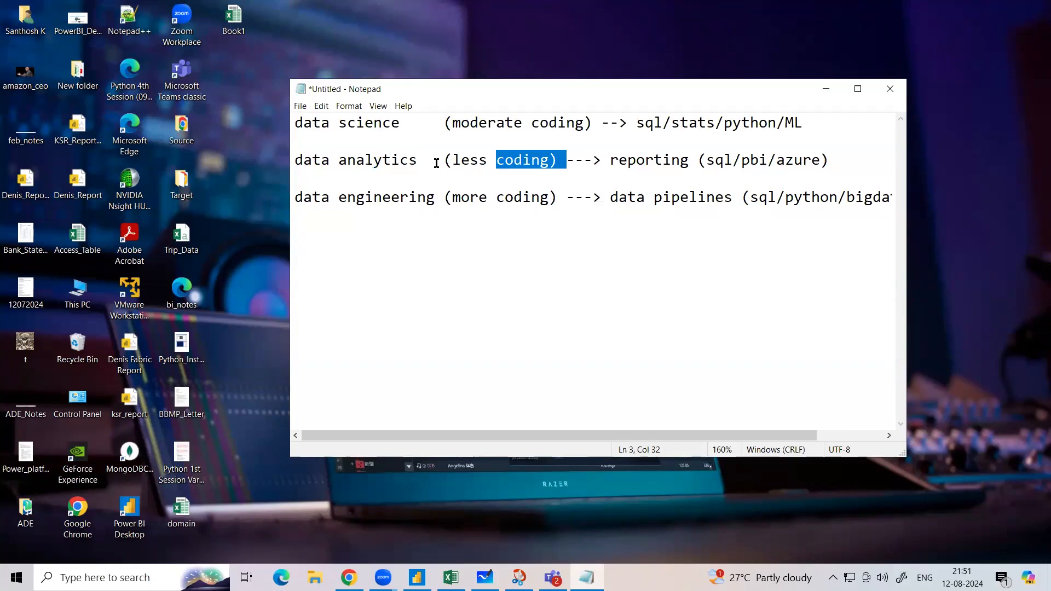
double_click(412, 163)
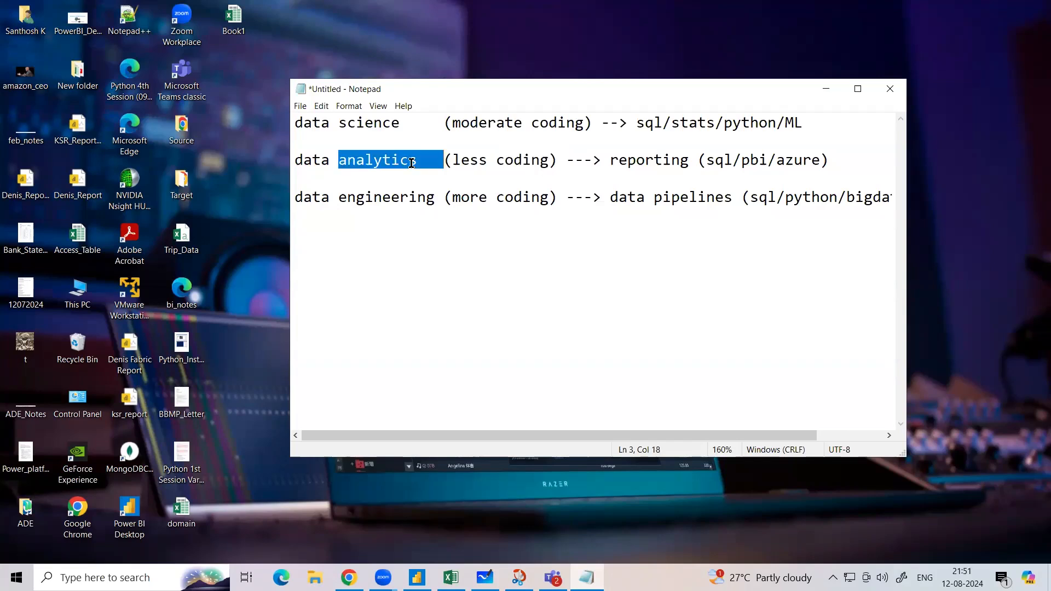
- Switch to Power BI to show the Sum of Sales by Sub-Category chart, and return to the note to highlight "engineering"
click(418, 578)
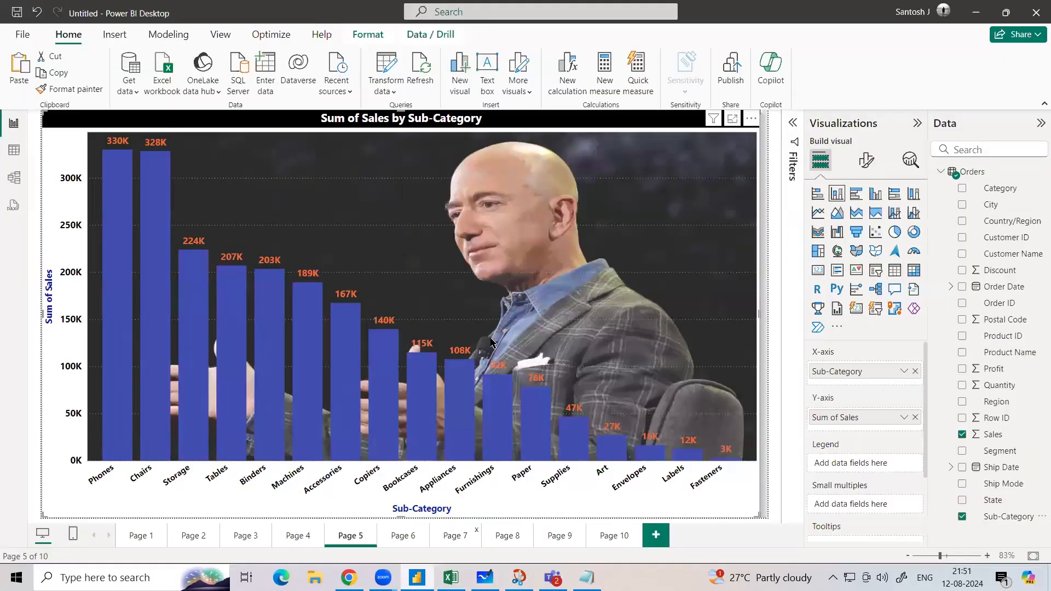
key(alt+Tab)
click(391, 180)
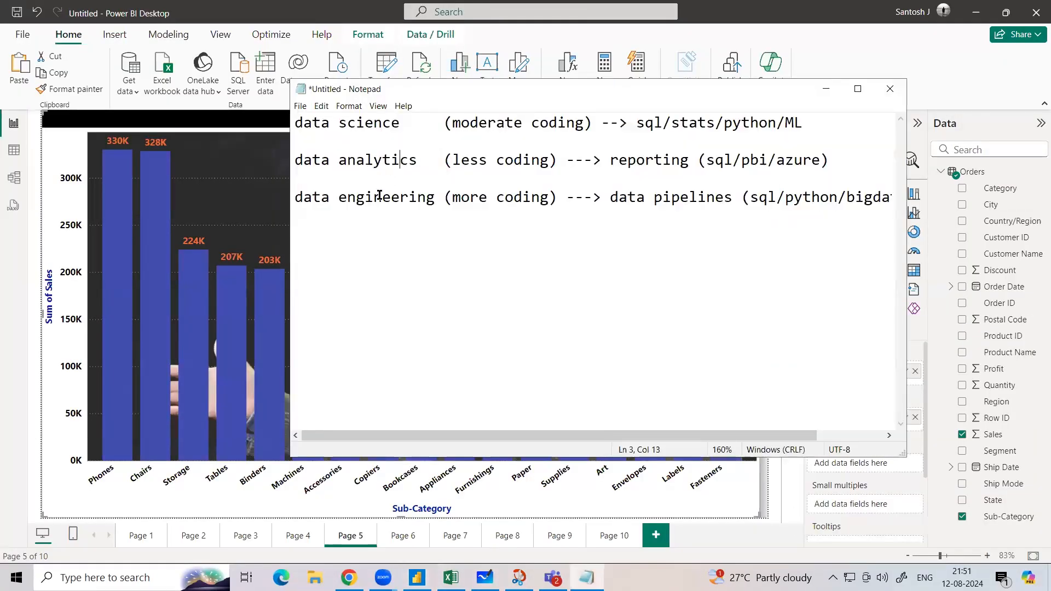
double_click(374, 202)
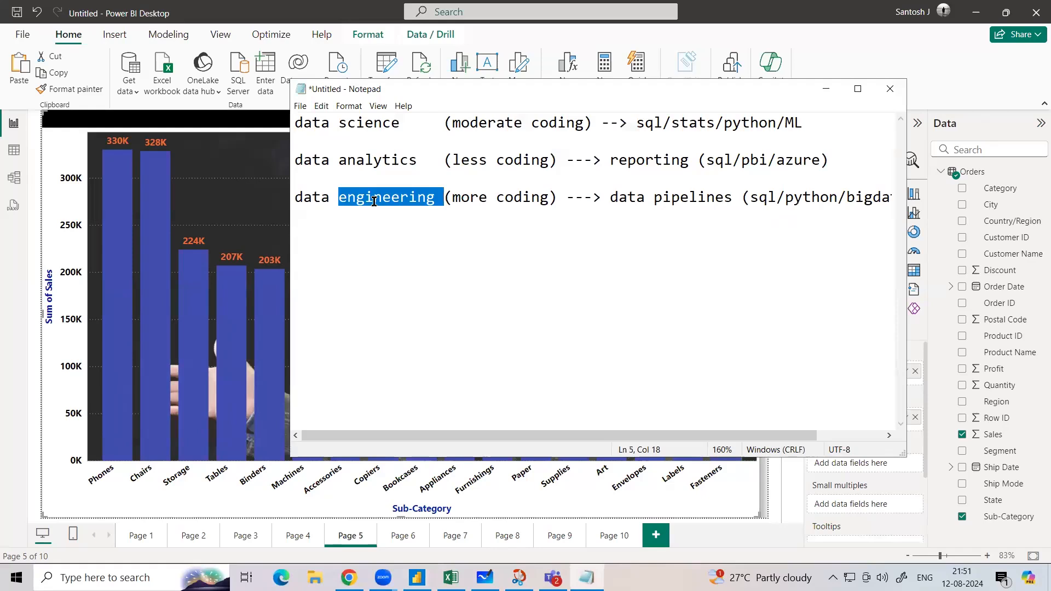
- Examine the Orders table data across its columns in Power BI, and return to the data engineering entry in the note
key(alt+Tab)
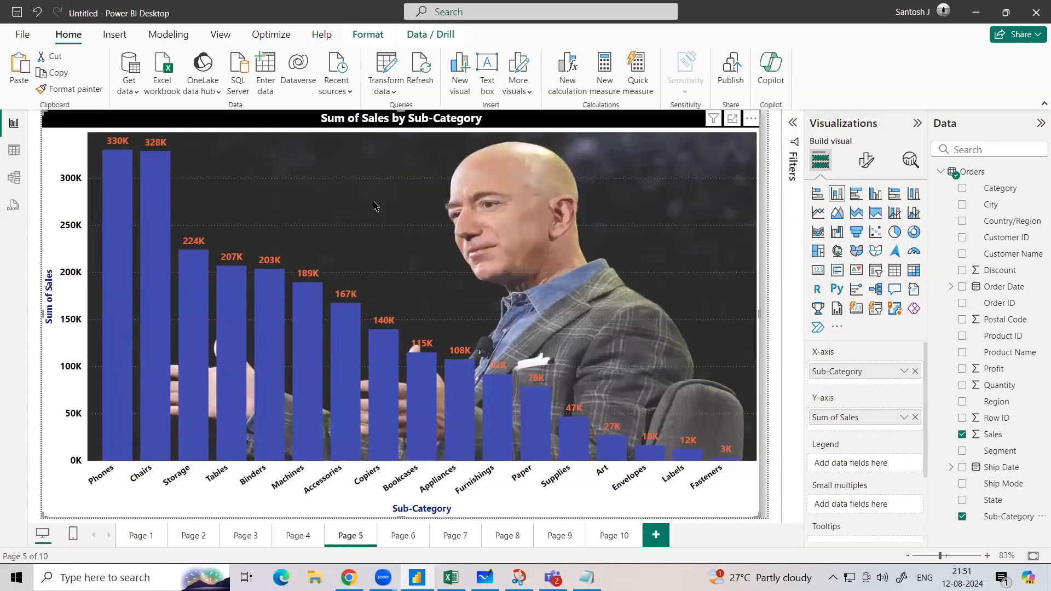
click(12, 157)
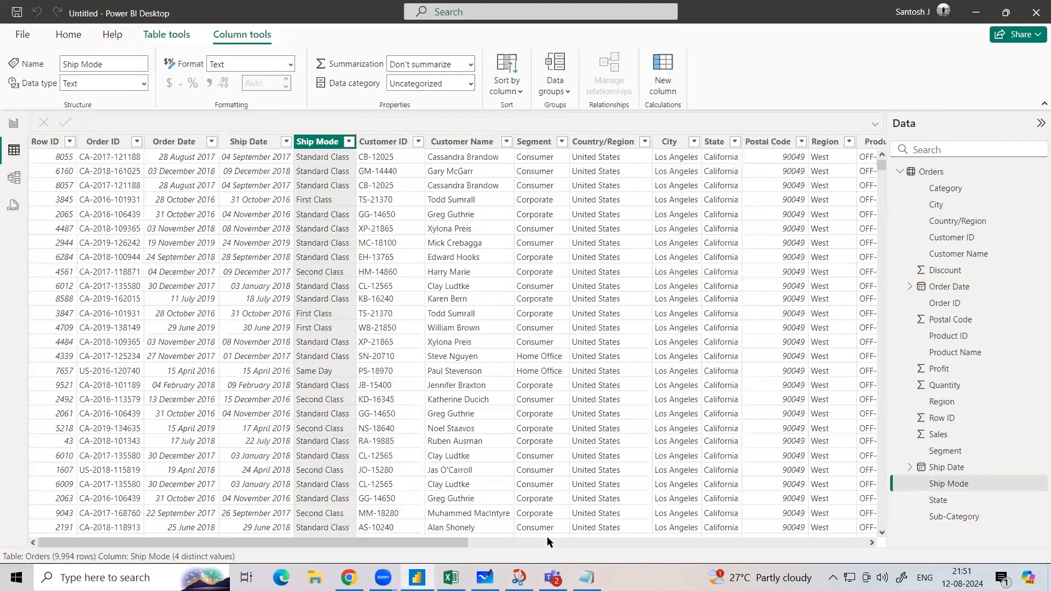
click(547, 539)
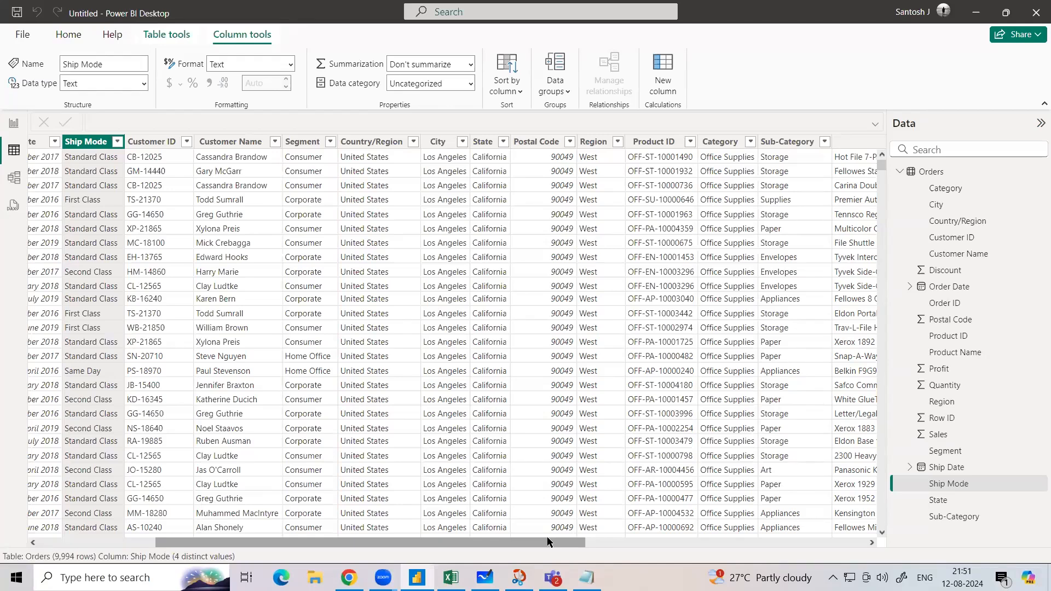
key(alt+Tab)
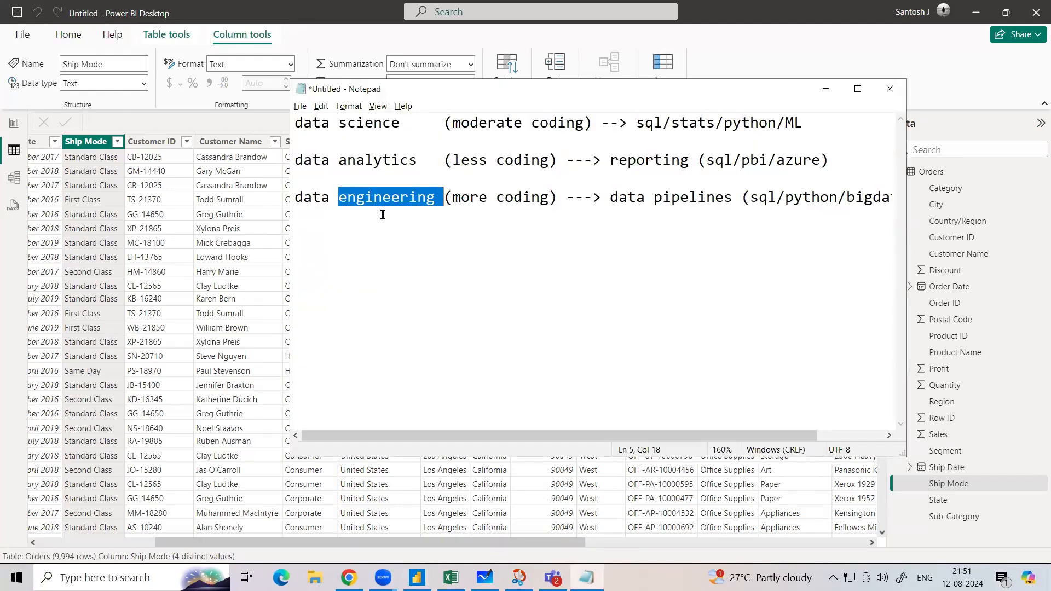
click(378, 198)
- Show the Power BI report page again, and examine the data science and data engineering entries in the note through to the line end
click(13, 123)
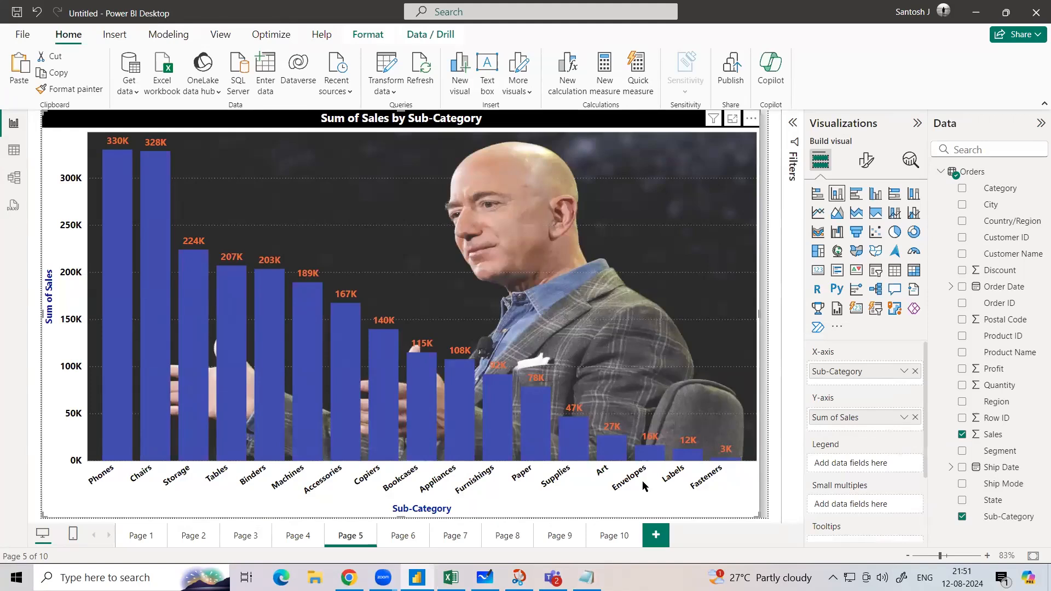
key(alt+Tab)
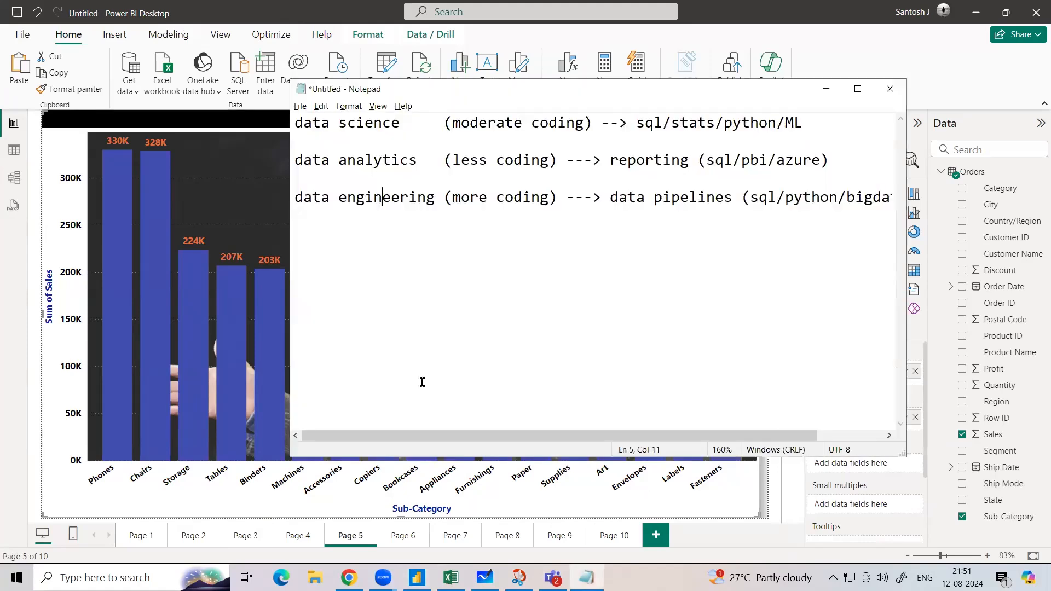
double_click(365, 128)
click(365, 197)
double_click(383, 200)
click(396, 253)
drag(509, 435, 576, 435)
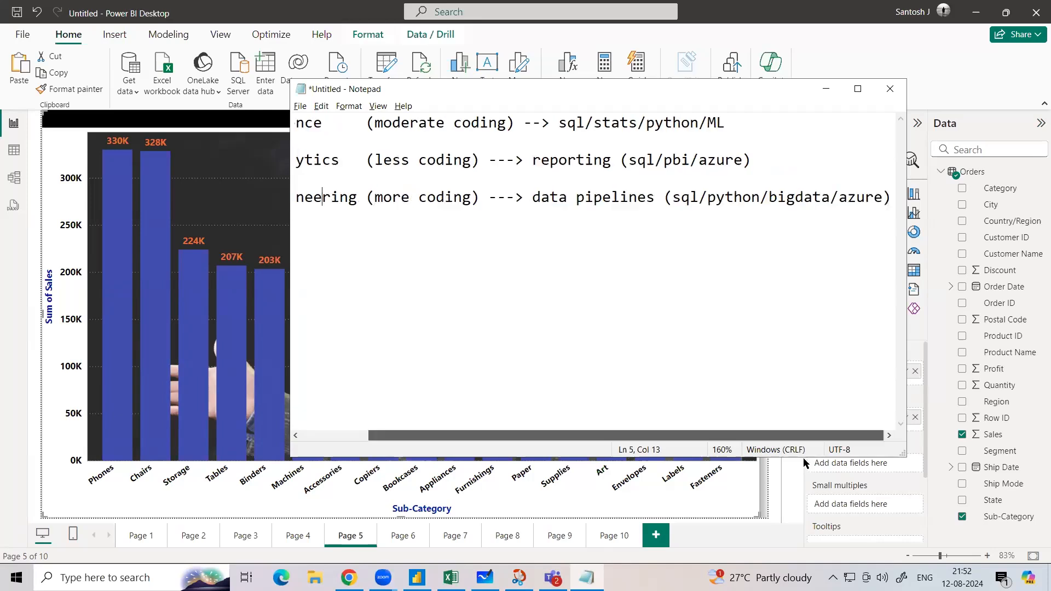
- Add the line "azure/aws/snowflake" below the data engineering entry, leaving two blank lines between them
click(885, 213)
key(End)
key(Return)
key(Return)
key(Return)
text(az)
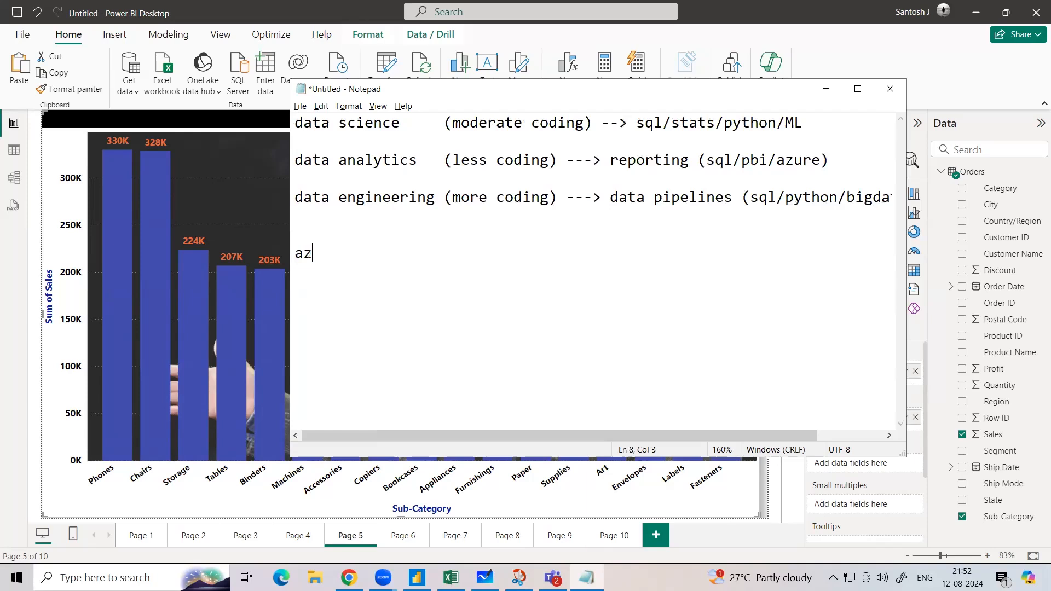
text(ure/aws/snowledge)
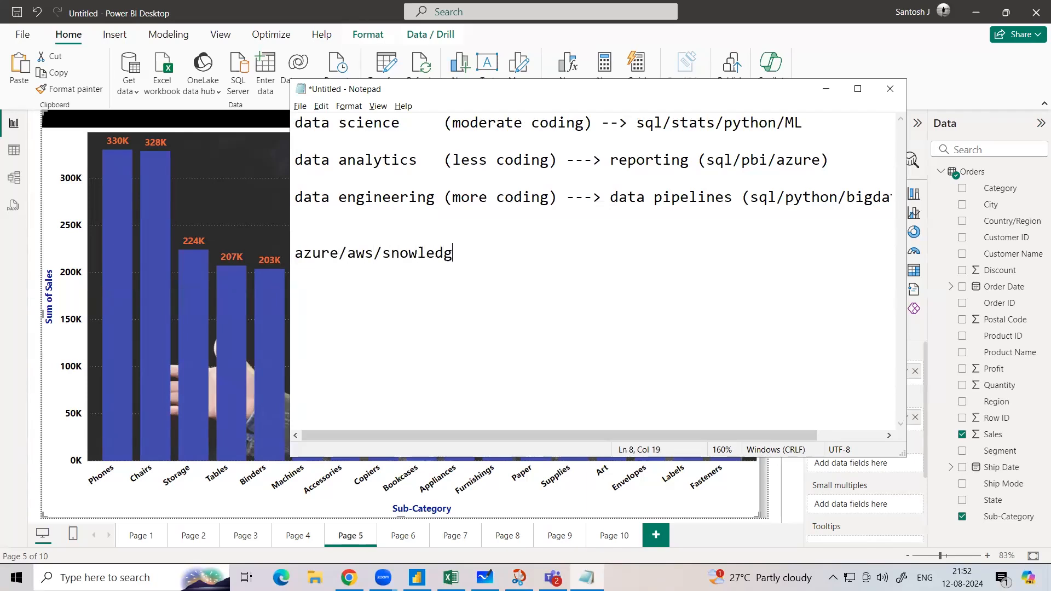
key(BackSpace)
key(BackSpace)
key(BackSpace)
key(BackSpace)
key(BackSpace)
text(flake)
click(997, 5)
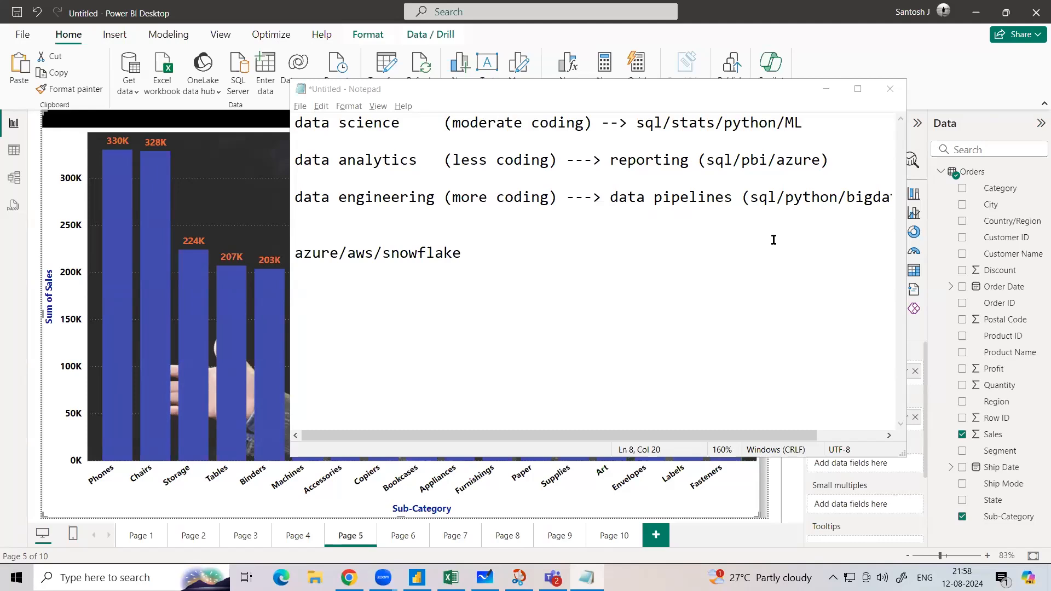
- Look through the system calendar from August to November 2024, and return to the note
click(962, 578)
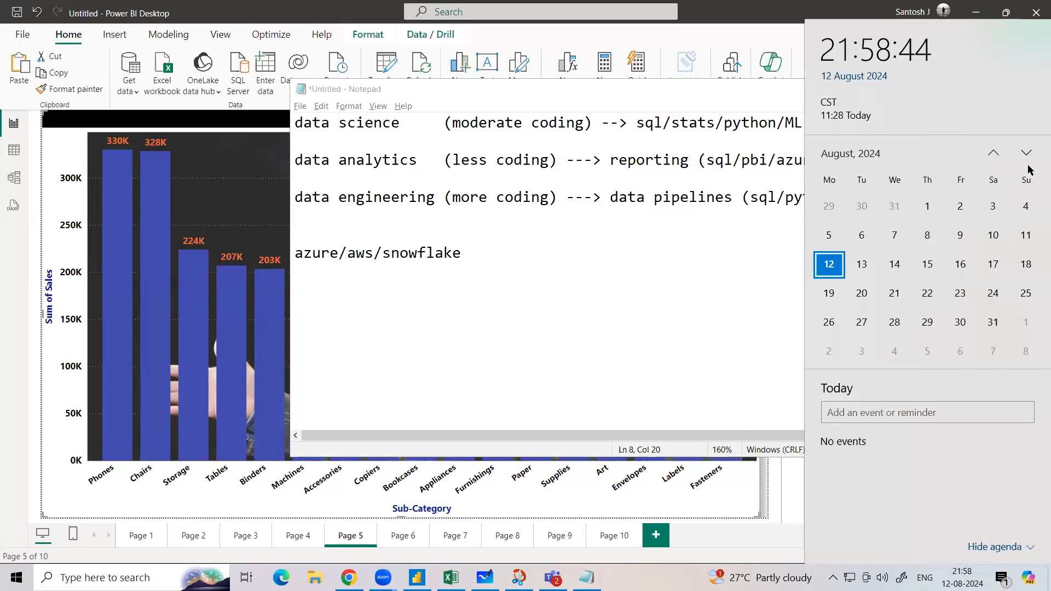
click(1027, 156)
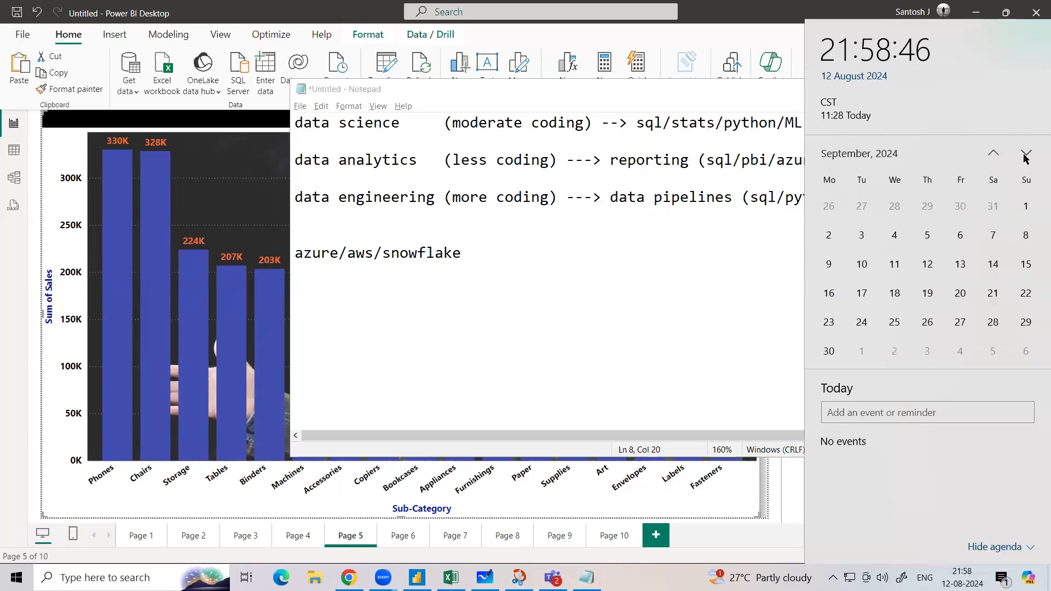
click(1026, 157)
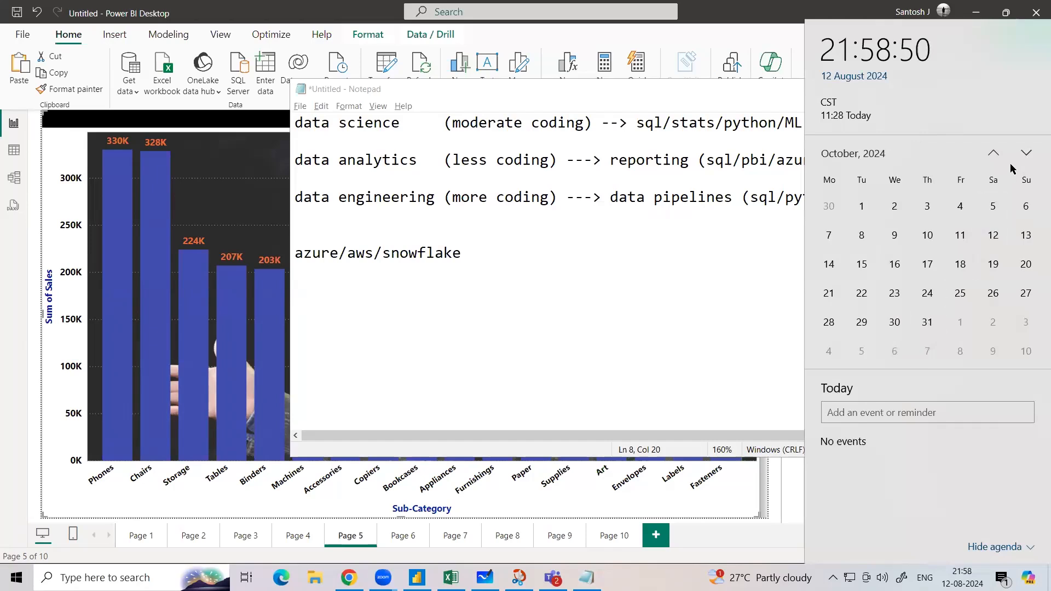
click(1027, 159)
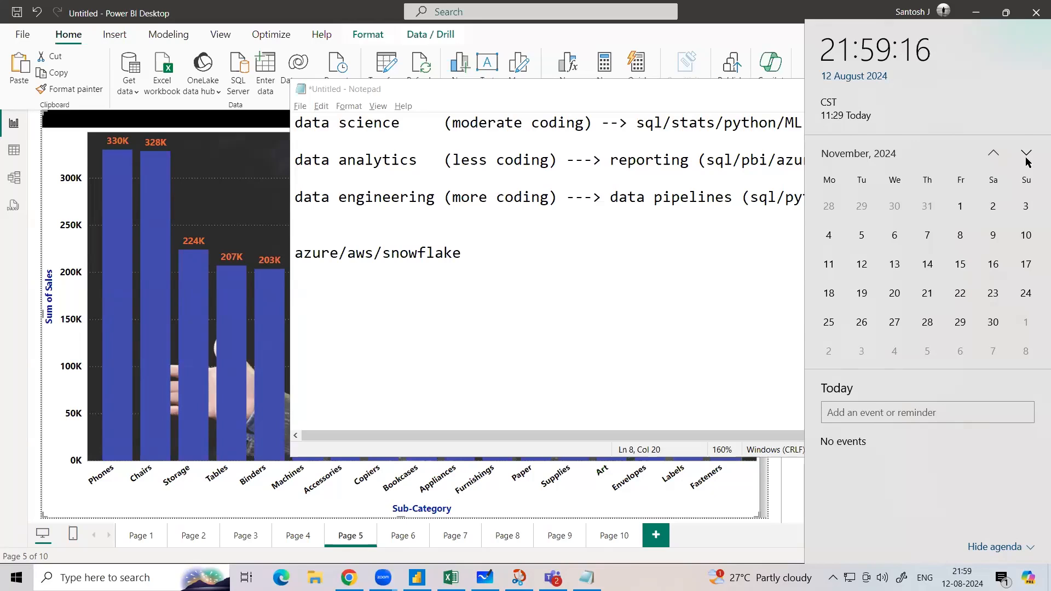
click(683, 230)
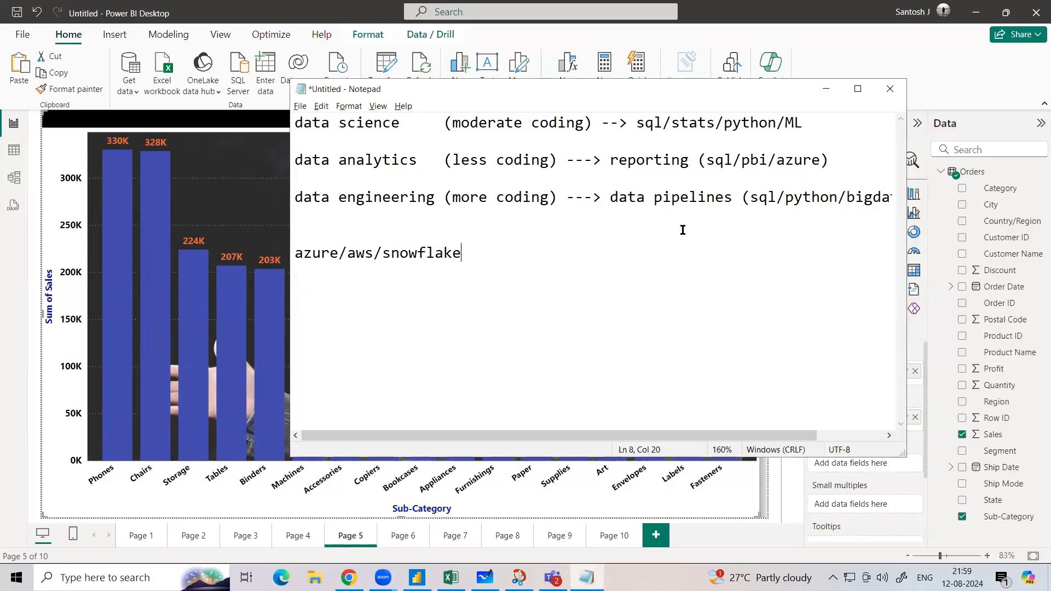
- Minimize the note, deselect the Power BI chart and switch to the Excel workbook listing the chart field combinations
click(826, 89)
click(762, 232)
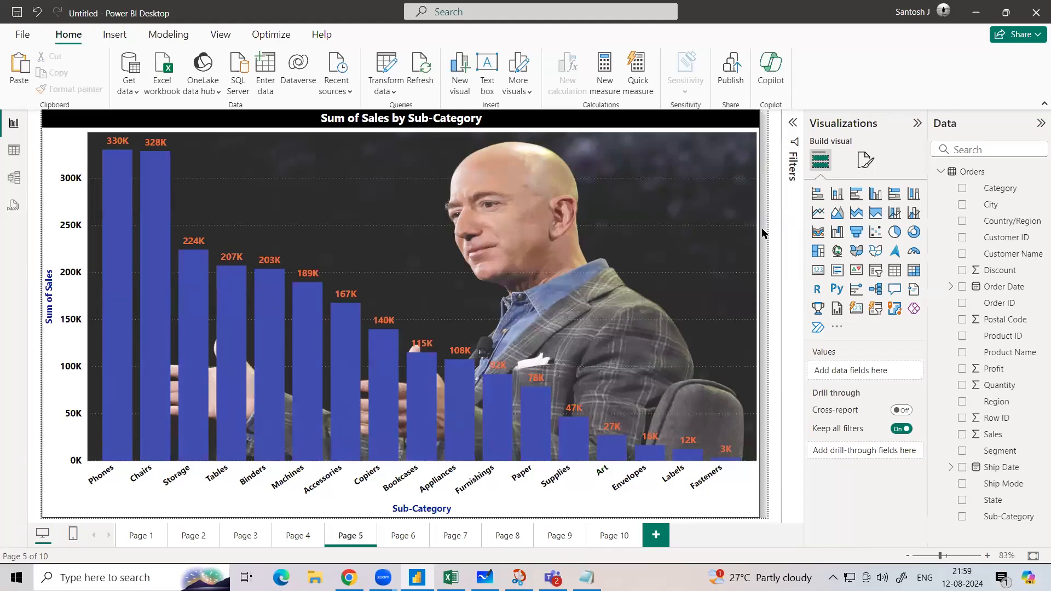
click(451, 578)
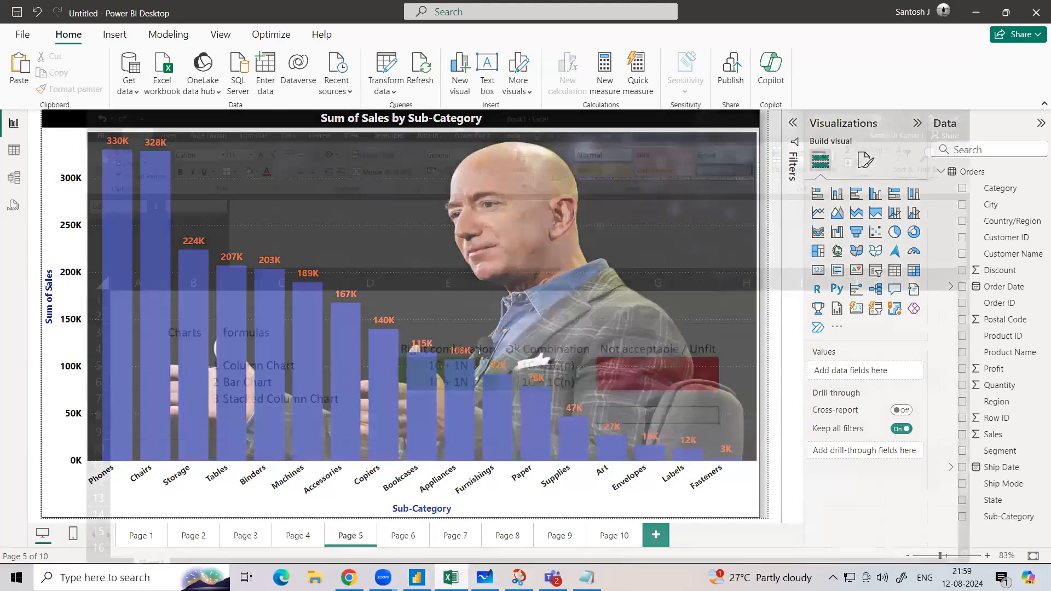